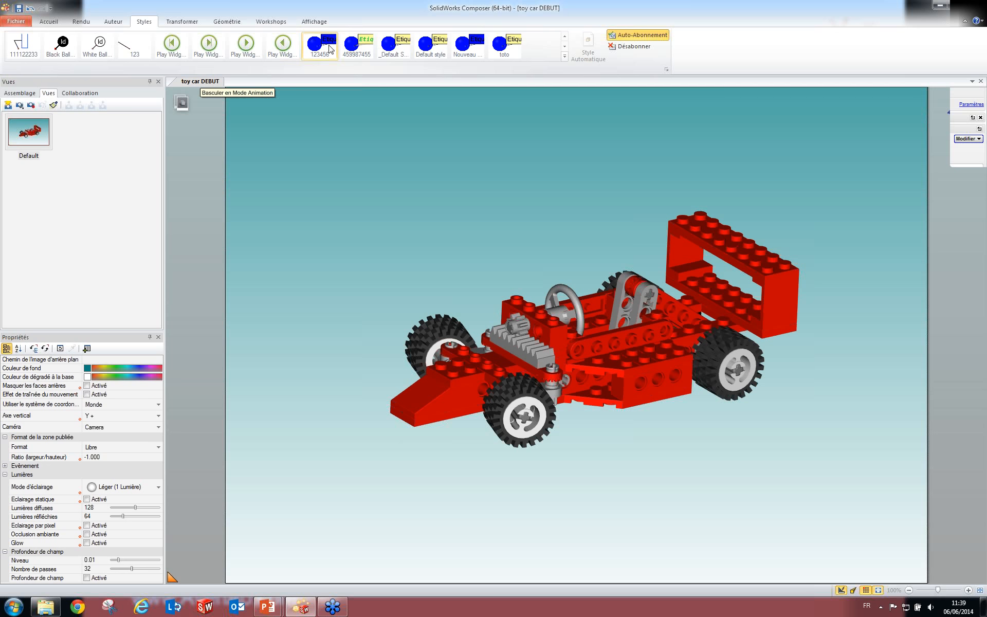
{"action": "left_click", "coordinate": [191, 23]}
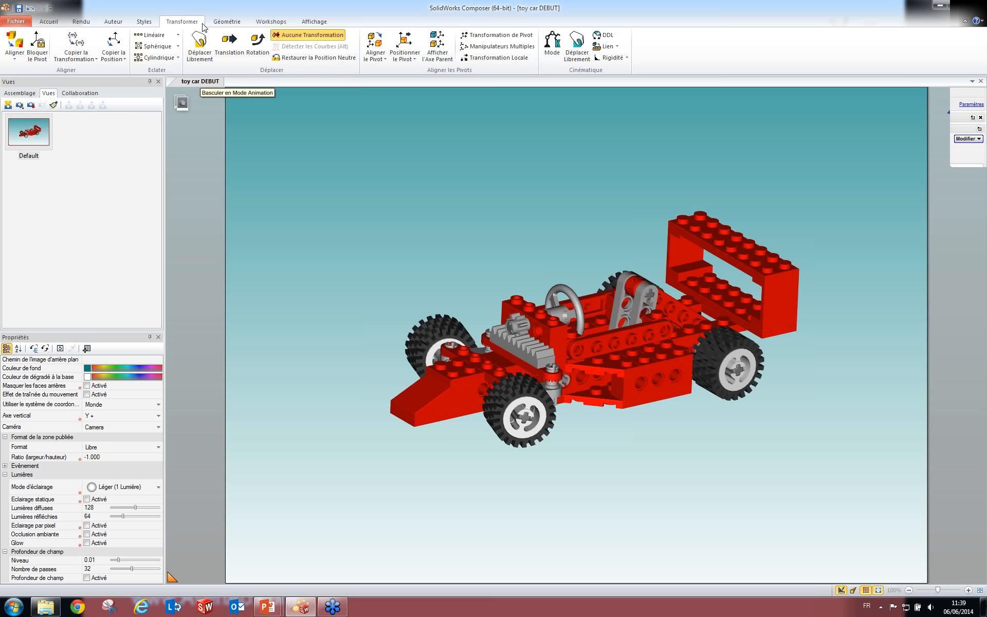
{"action": "left_click", "coordinate": [227, 22]}
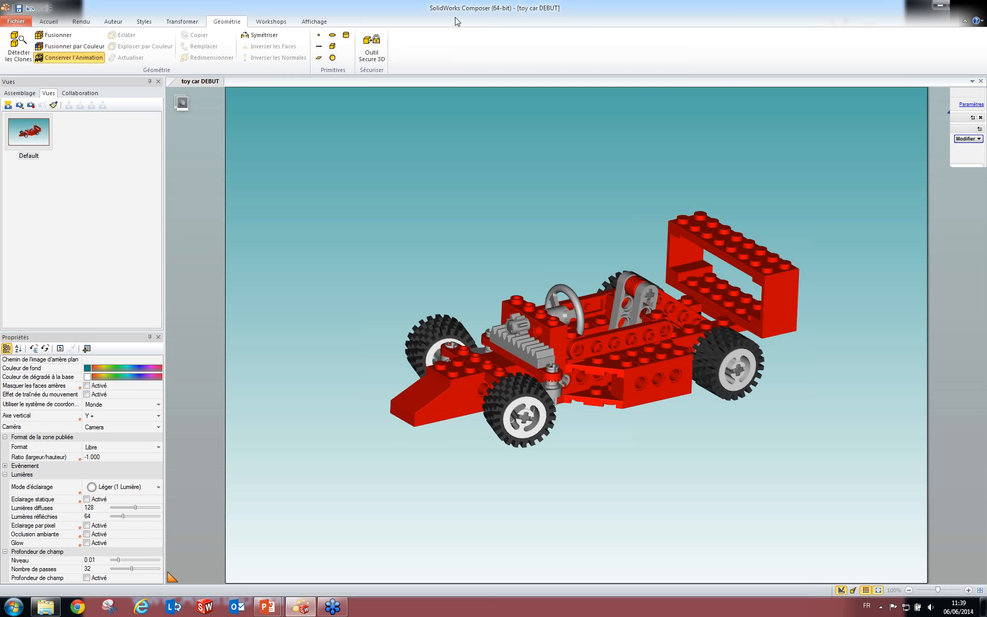
{"action": "left_click", "coordinate": [262, 24]}
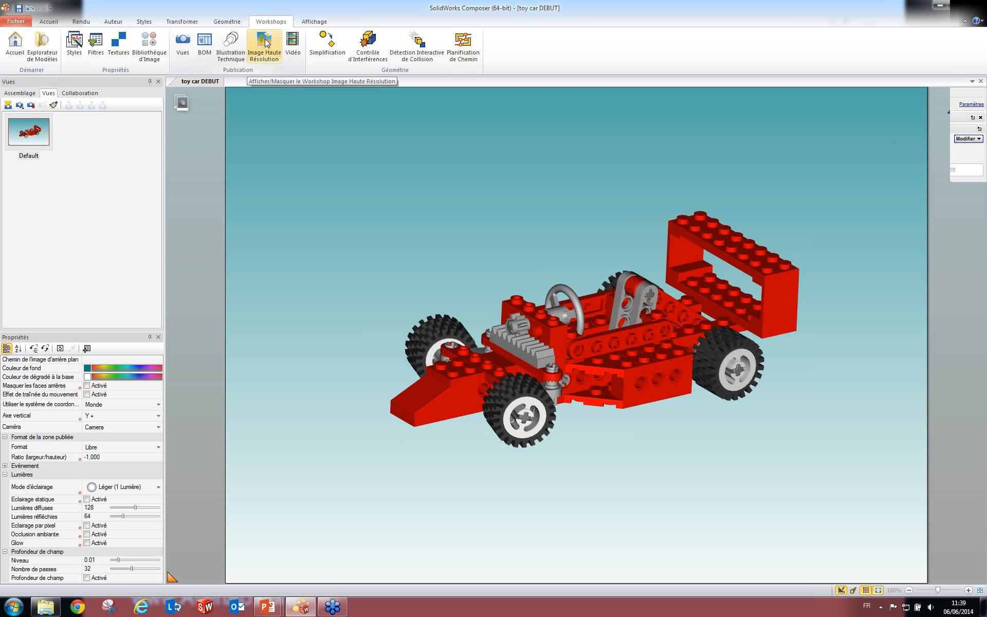
{"action": "left_click", "coordinate": [314, 22]}
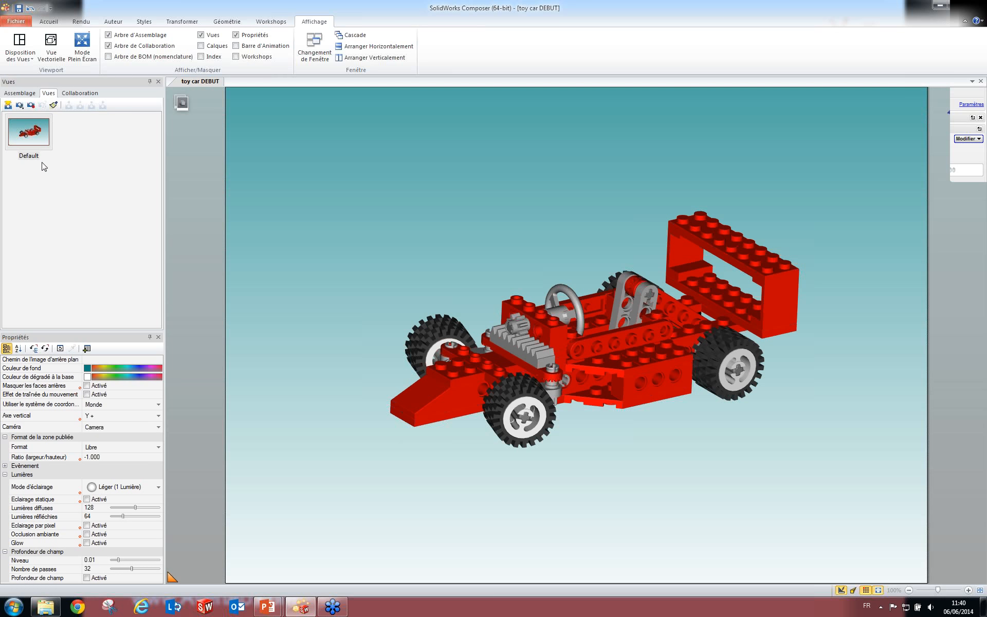
{"action": "left_click", "coordinate": [97, 162]}
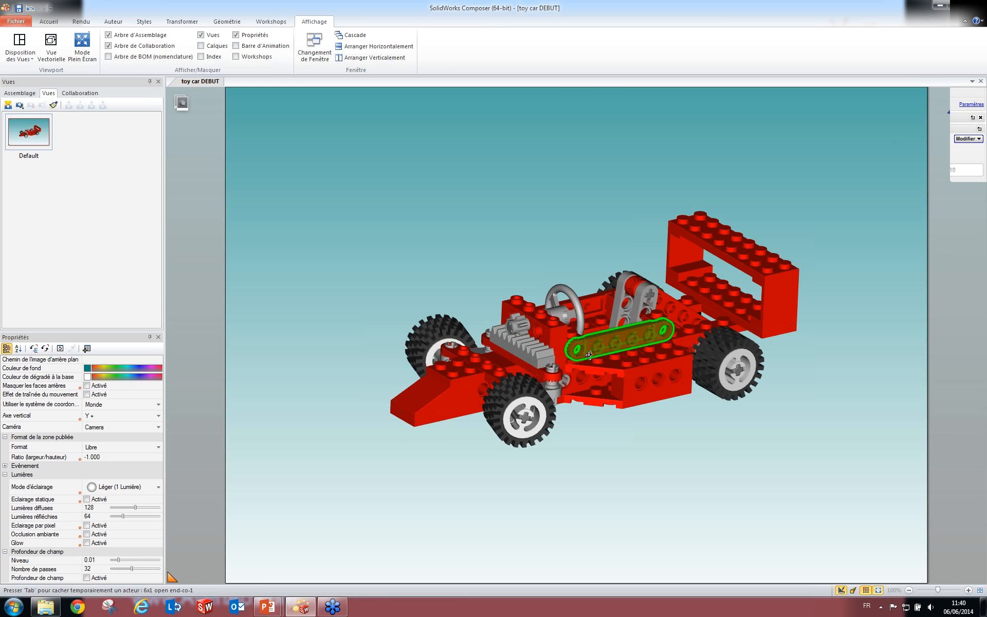
Hide the two front tires and the sloped nose brick of the car, and capture the result as a new view.
{"action": "left_click_drag", "start_coordinate": [591, 356], "coordinate": [595, 371]}
{"action": "right_click_drag", "start_coordinate": [596, 371], "coordinate": [604, 354]}
{"action": "scroll", "coordinate": [604, 354], "scroll_direction": "down", "scroll_amount": 2}
{"action": "scroll", "coordinate": [604, 354], "scroll_direction": "up", "scroll_amount": 5}
{"action": "scroll", "coordinate": [604, 354], "scroll_direction": "down", "scroll_amount": 2}
{"action": "mouse_move", "coordinate": [509, 356]}
{"action": "right_mouse_down"}
{"action": "mouse_move", "coordinate": [524, 382]}
{"action": "mouse_move", "coordinate": [510, 363]}
{"action": "right_mouse_up"}
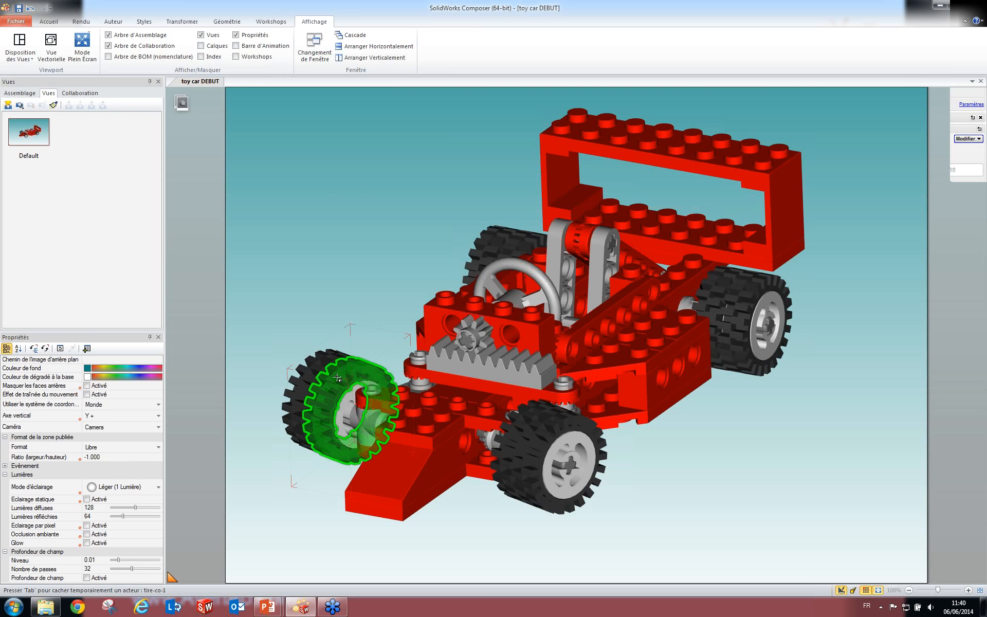
{"action": "left_click_drag", "start_coordinate": [336, 378], "coordinate": [316, 373]}
{"action": "left_click", "coordinate": [315, 373], "text": "ctrl"}
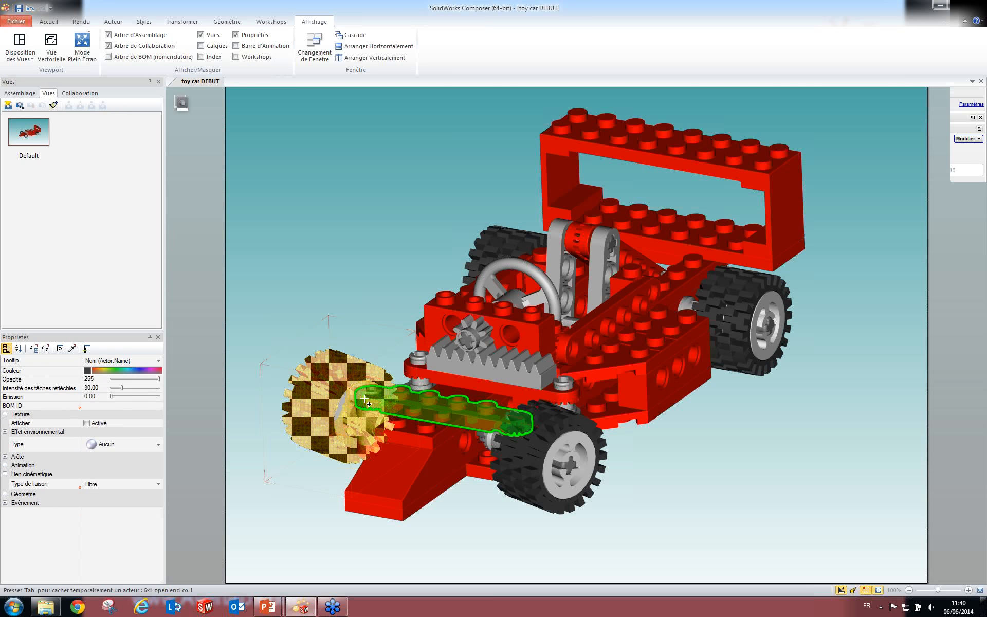
{"action": "left_click", "coordinate": [355, 405], "text": "ctrl"}
{"action": "left_click", "coordinate": [384, 460], "text": "ctrl"}
{"action": "left_click", "coordinate": [515, 446], "text": "ctrl"}
{"action": "left_click", "coordinate": [510, 441], "text": "ctrl"}
{"action": "left_click", "coordinate": [559, 446], "text": "ctrl"}
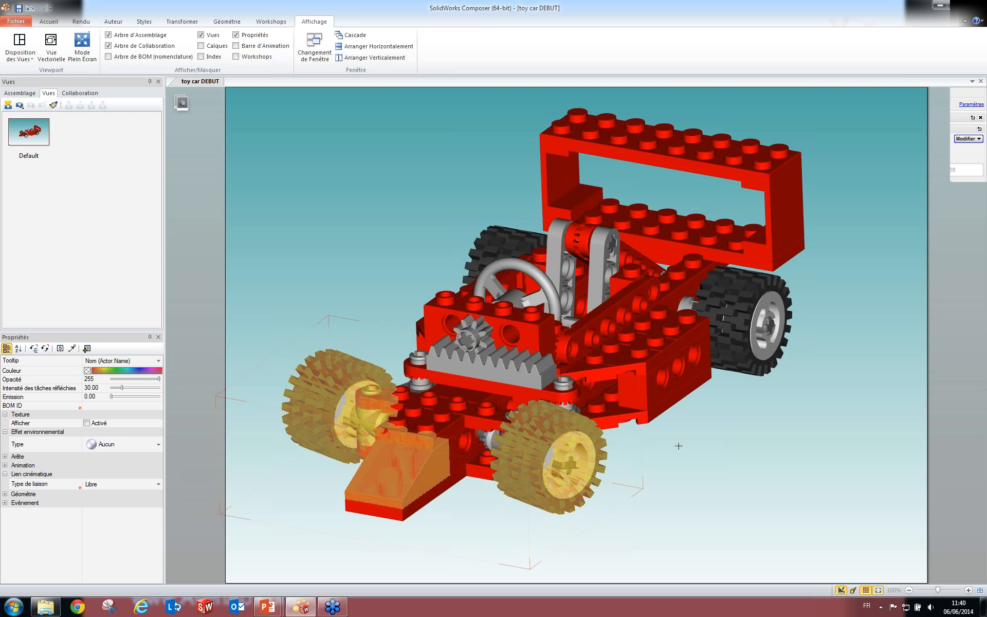
{"action": "right_click", "coordinate": [705, 449]}
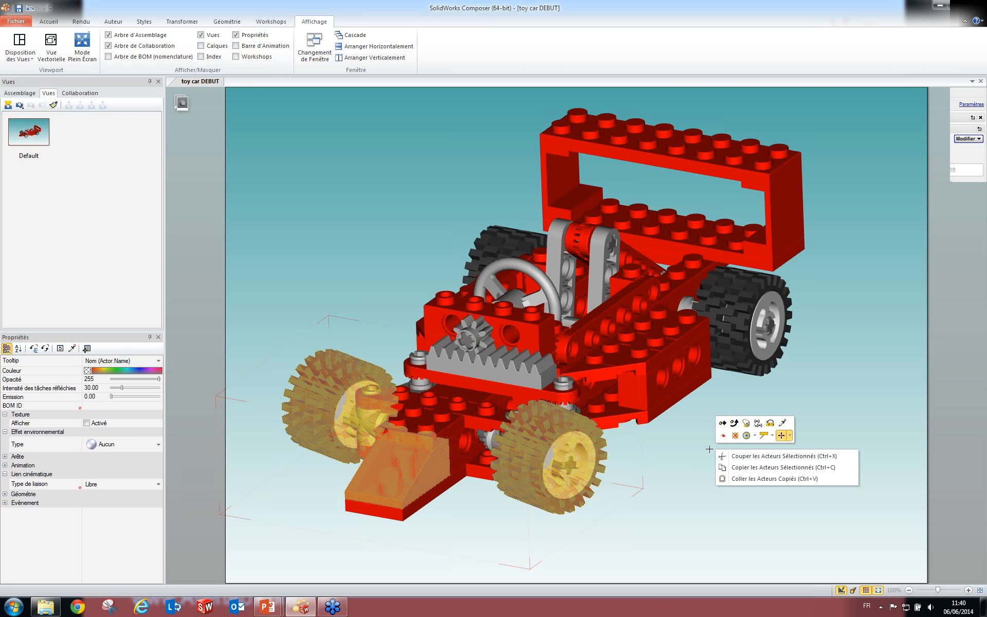
{"action": "left_click", "coordinate": [753, 437]}
{"action": "left_click", "coordinate": [754, 436]}
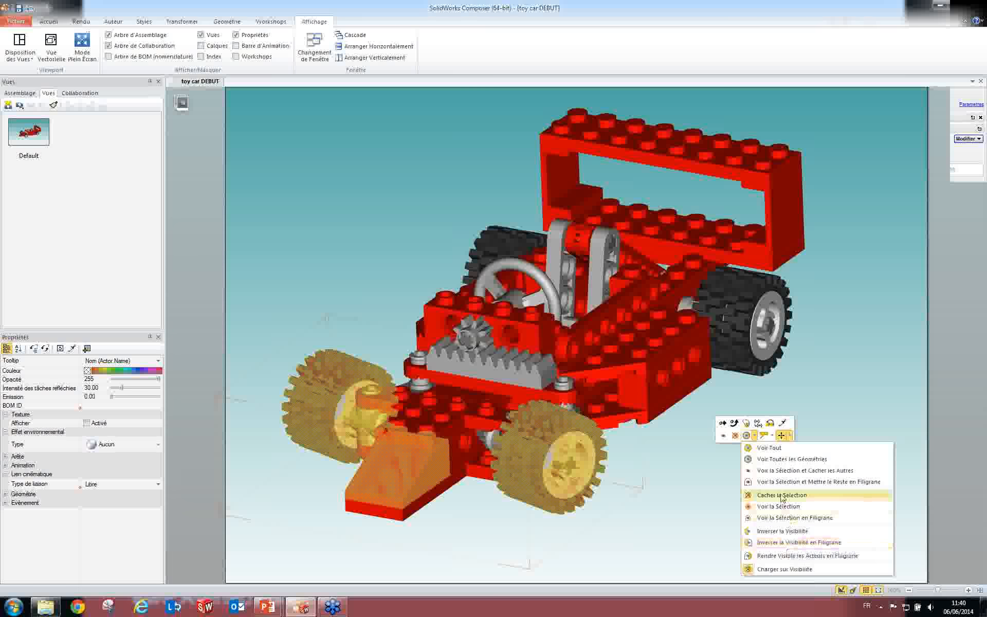
{"action": "left_click", "coordinate": [782, 496]}
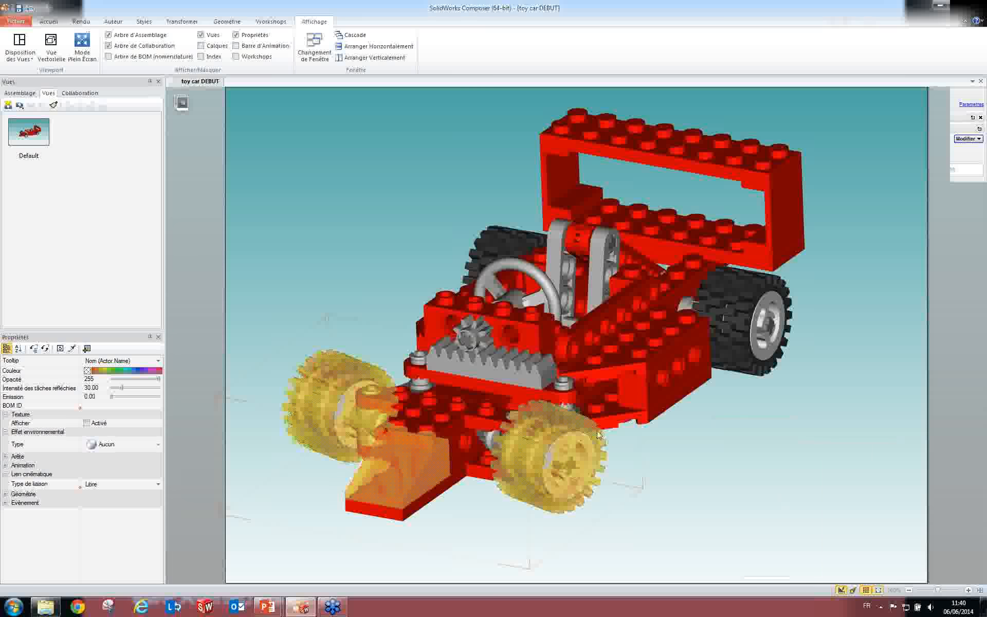
{"action": "left_click", "coordinate": [665, 497]}
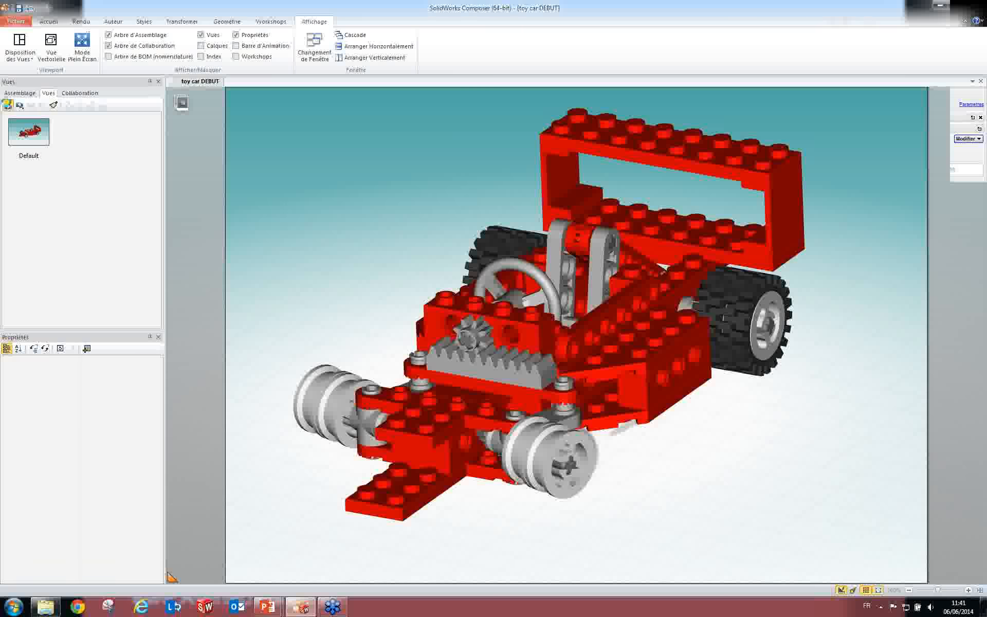
{"action": "left_click", "coordinate": [7, 105]}
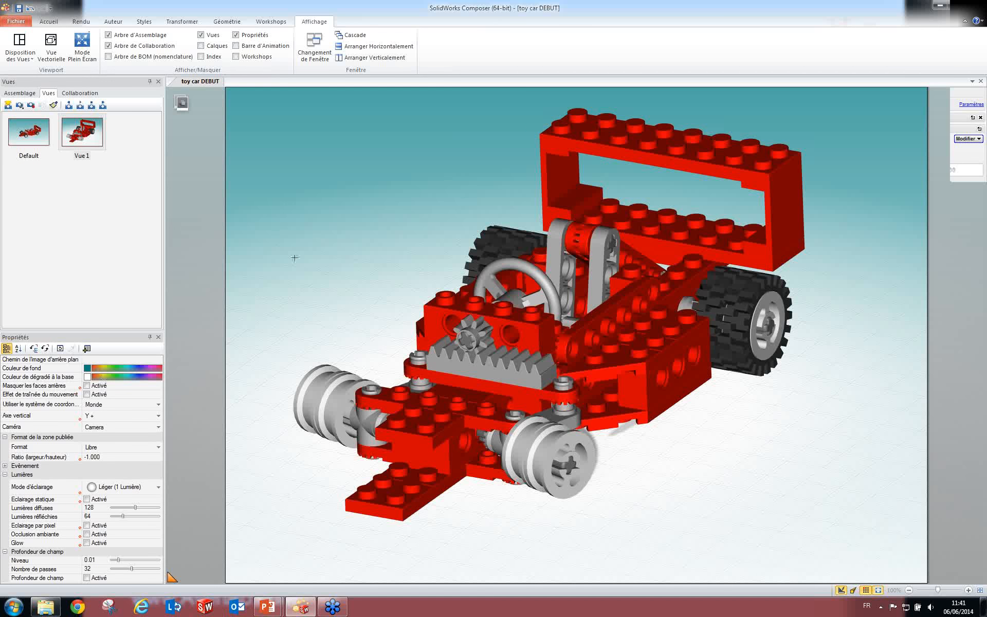
Set the viewport's background colour to white and turn off the ground display.
{"action": "left_click", "coordinate": [88, 369]}
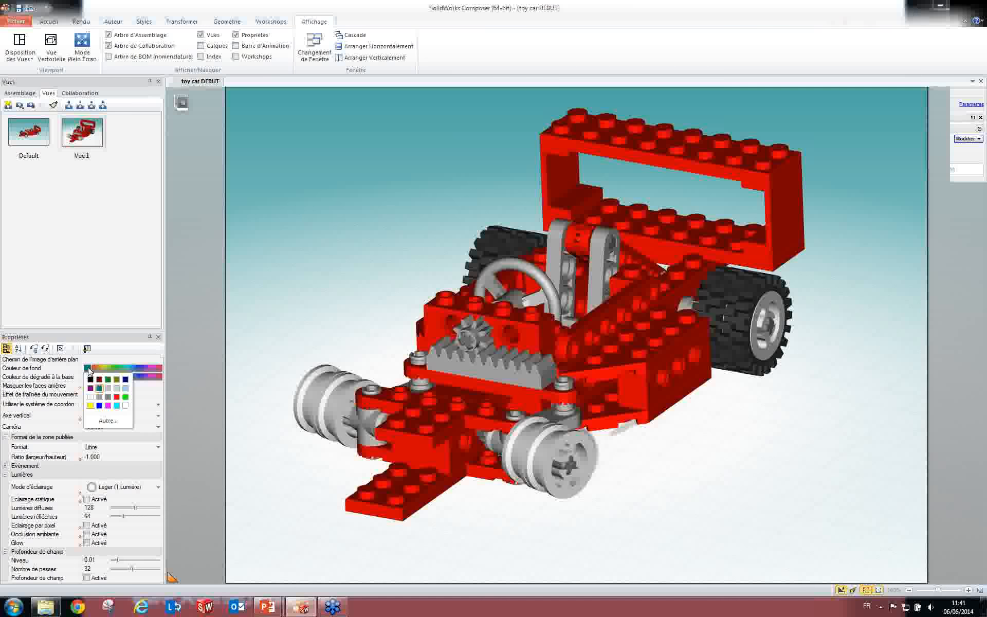
{"action": "left_click", "coordinate": [126, 406]}
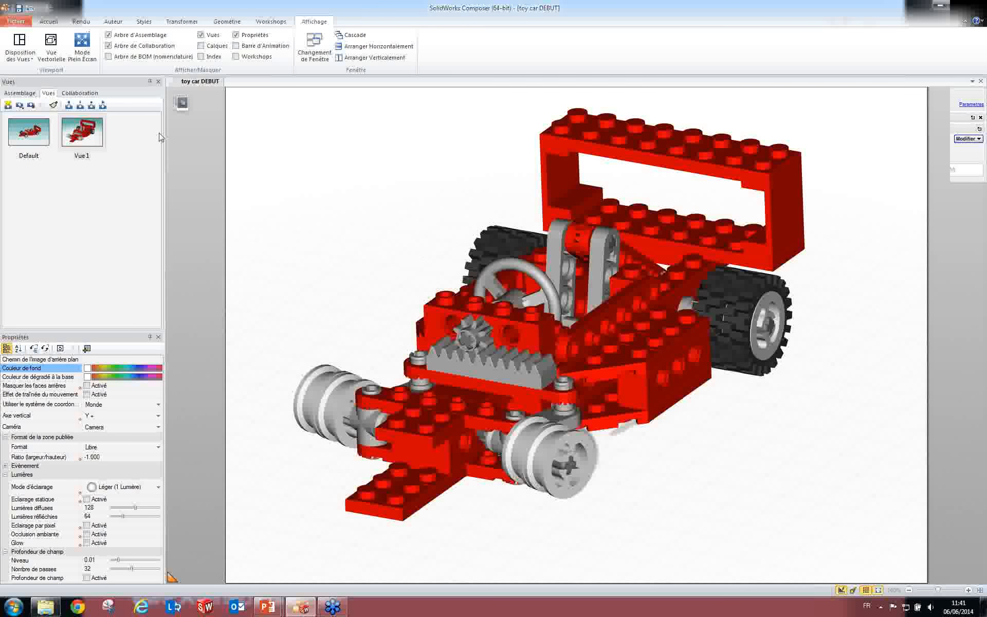
{"action": "left_click", "coordinate": [78, 22]}
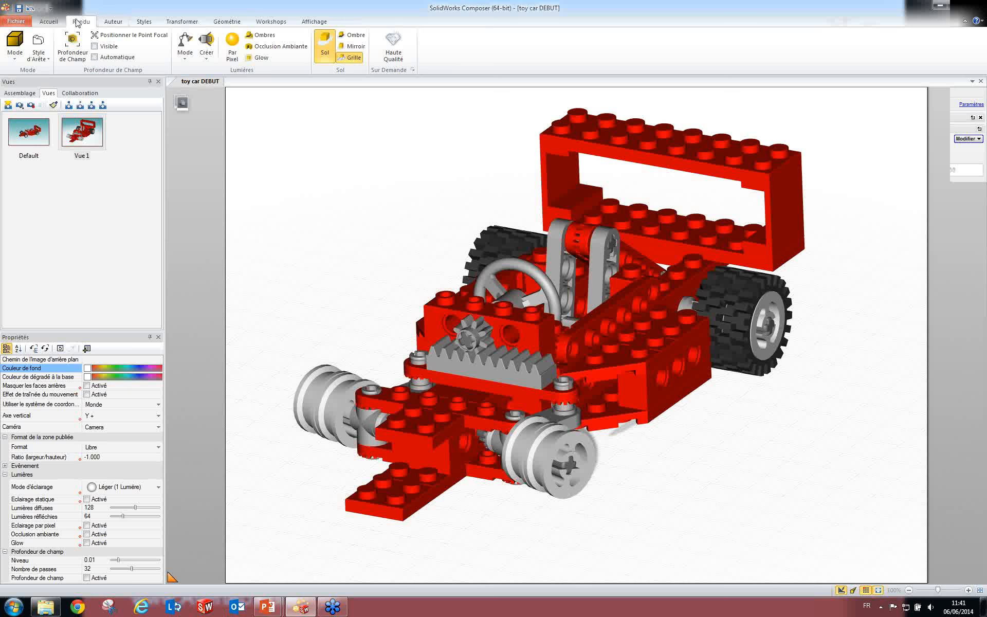
{"action": "left_click", "coordinate": [328, 55]}
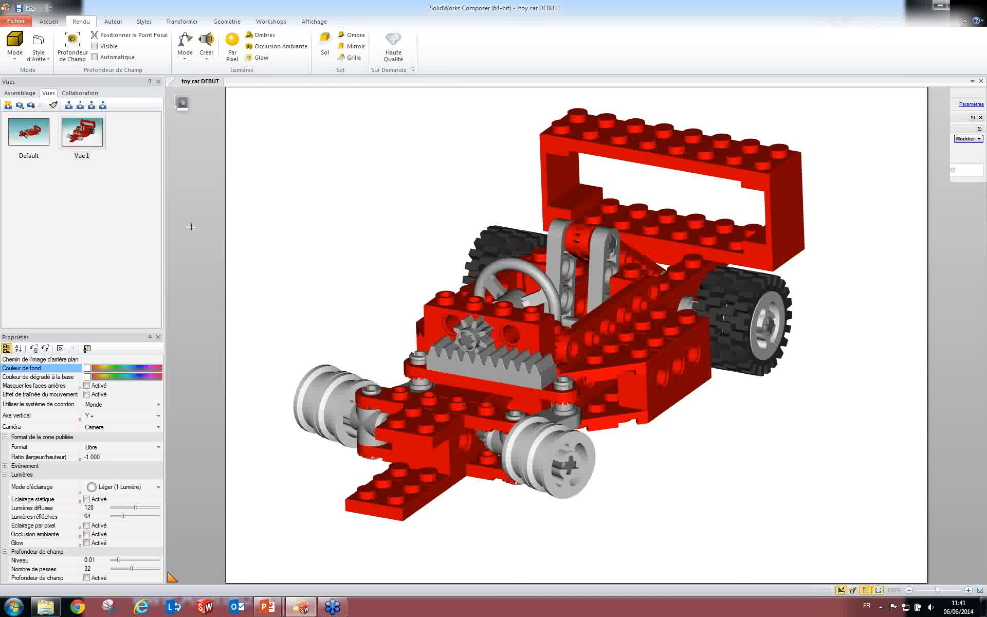
Update the saved view Vue 1 with the slightly rotated camera, white background and hidden ground.
{"action": "mouse_move", "coordinate": [516, 371]}
{"action": "middle_mouse_down"}
{"action": "mouse_move", "coordinate": [488, 365]}
{"action": "mouse_move", "coordinate": [508, 379]}
{"action": "middle_mouse_up"}
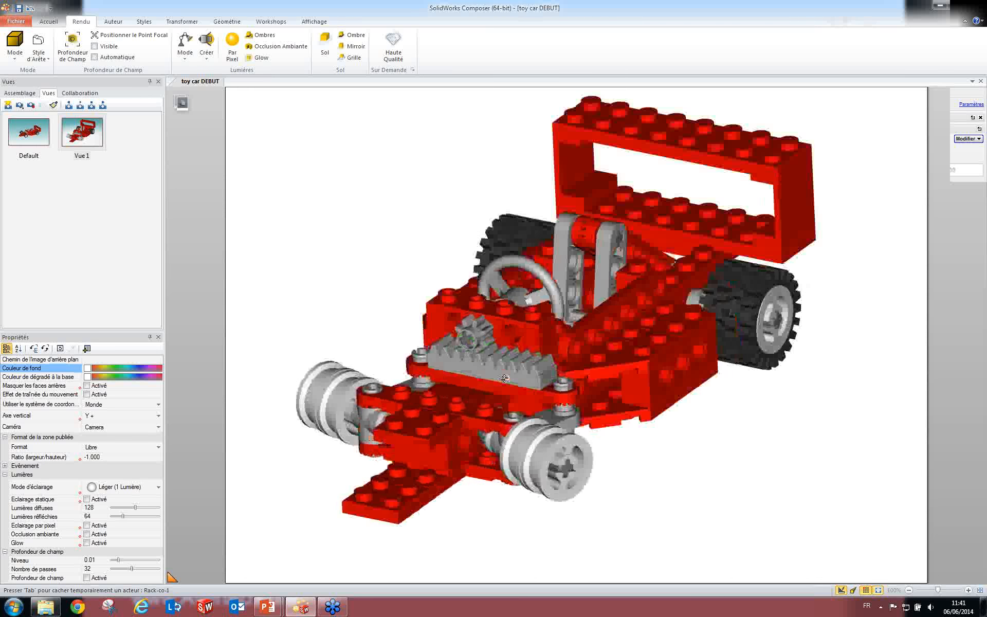
{"action": "left_click", "coordinate": [82, 137]}
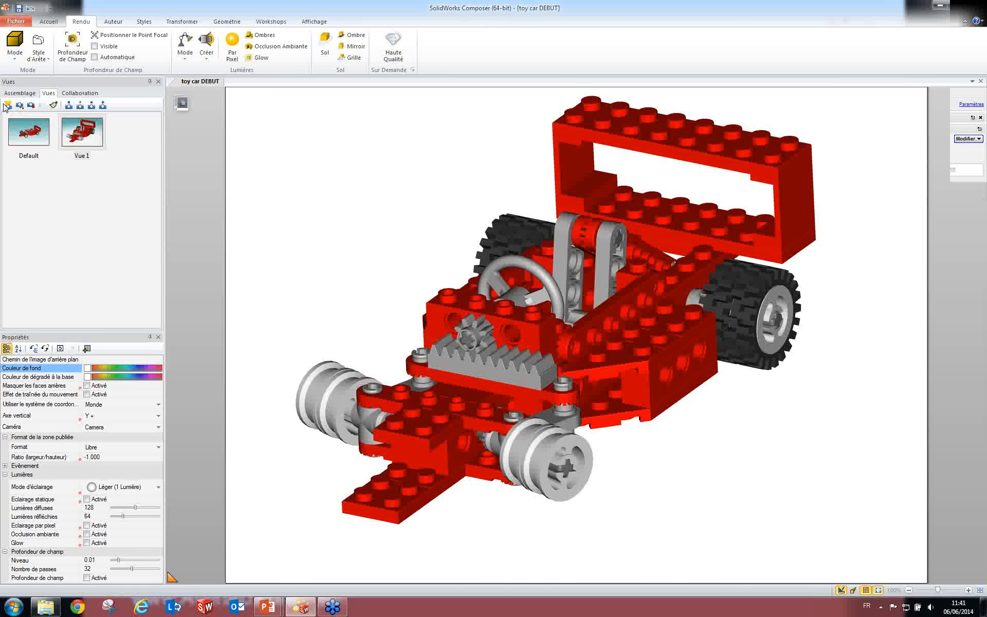
{"action": "left_click", "coordinate": [72, 136]}
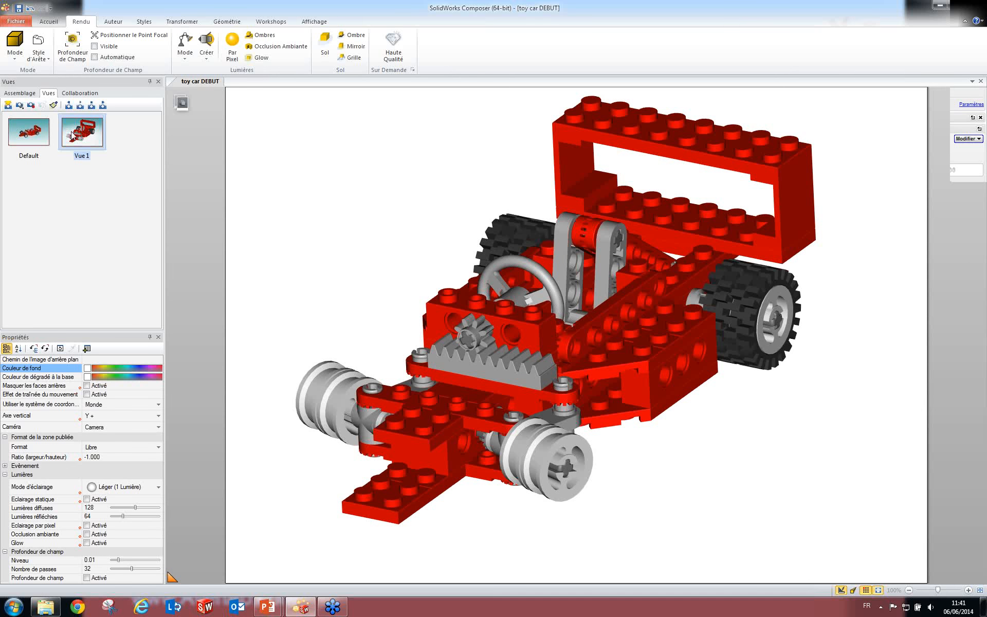
{"action": "left_click", "coordinate": [32, 105]}
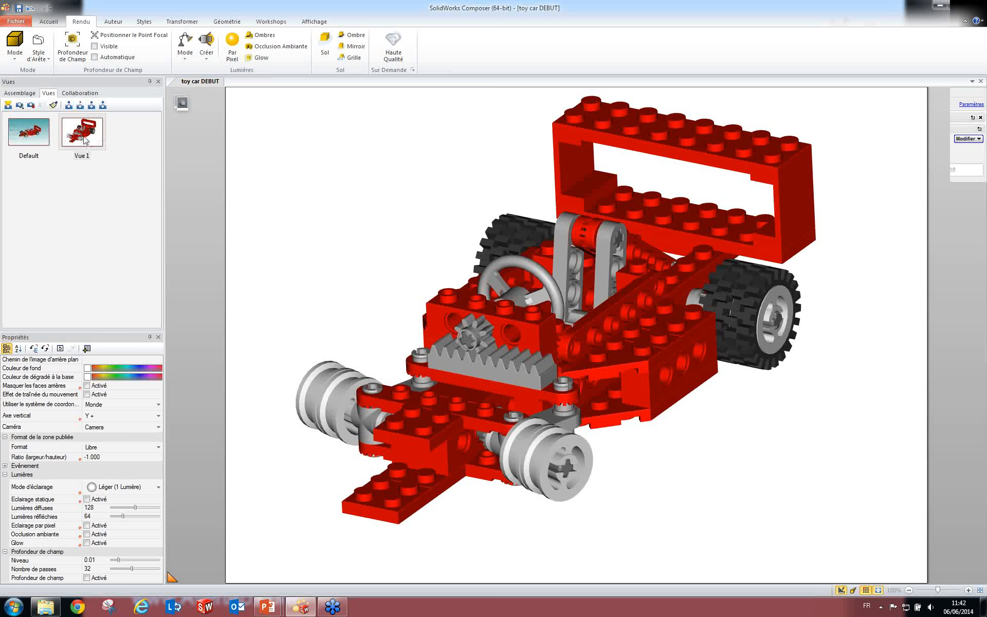
Recall the Default view, switch to Vue 1 and return to the Default view.
{"action": "left_click", "coordinate": [31, 133]}
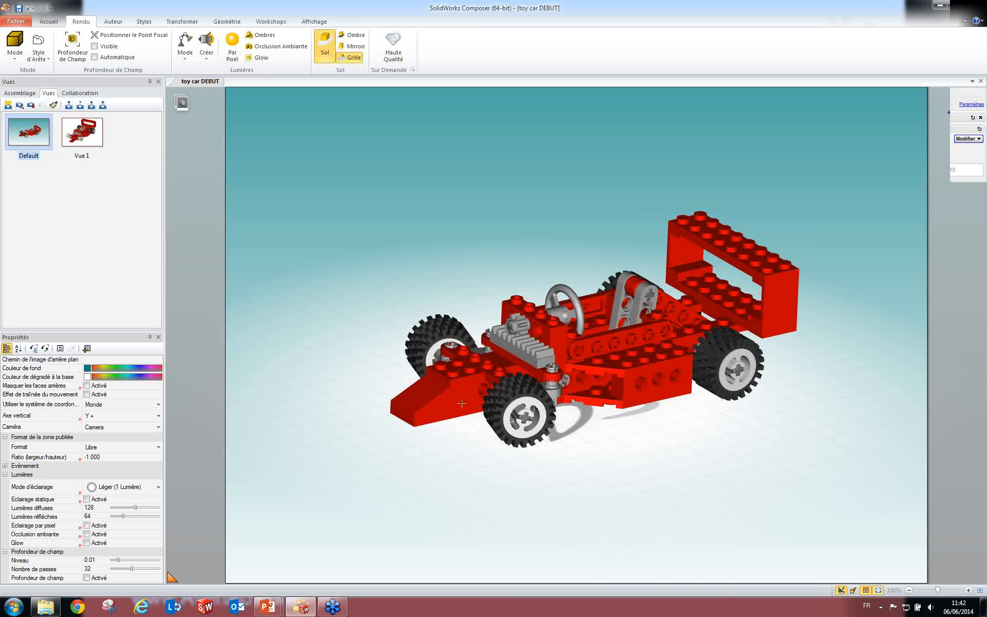
{"action": "left_click", "coordinate": [94, 138]}
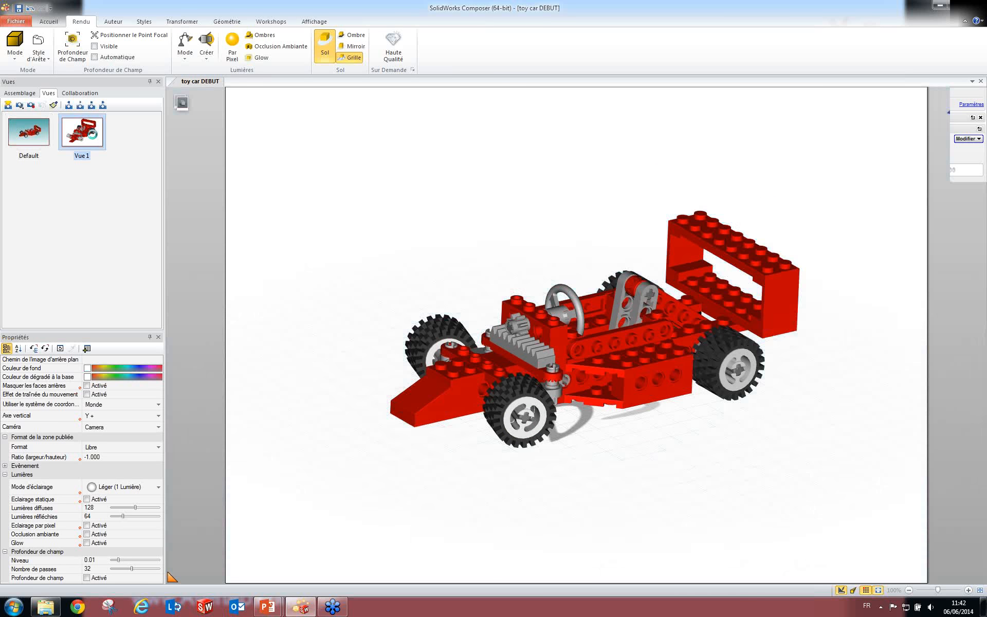
{"action": "left_click", "coordinate": [36, 136]}
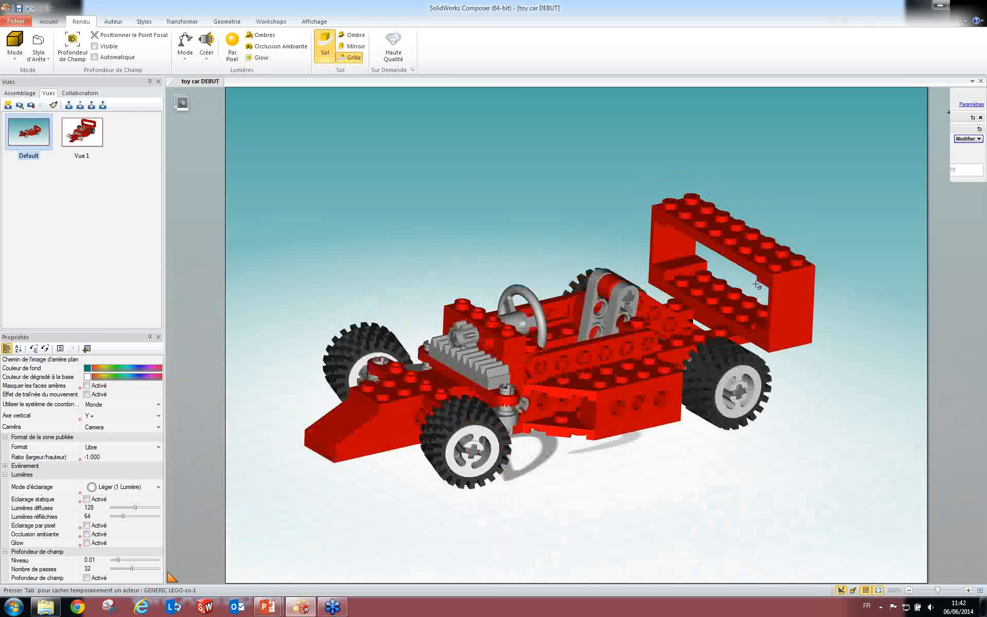
Translate the complete rear wing (both plates and both side pieces) vertically upward off the car, and clear the selection.
{"action": "scroll", "coordinate": [718, 299], "scroll_direction": "up", "scroll_amount": 2}
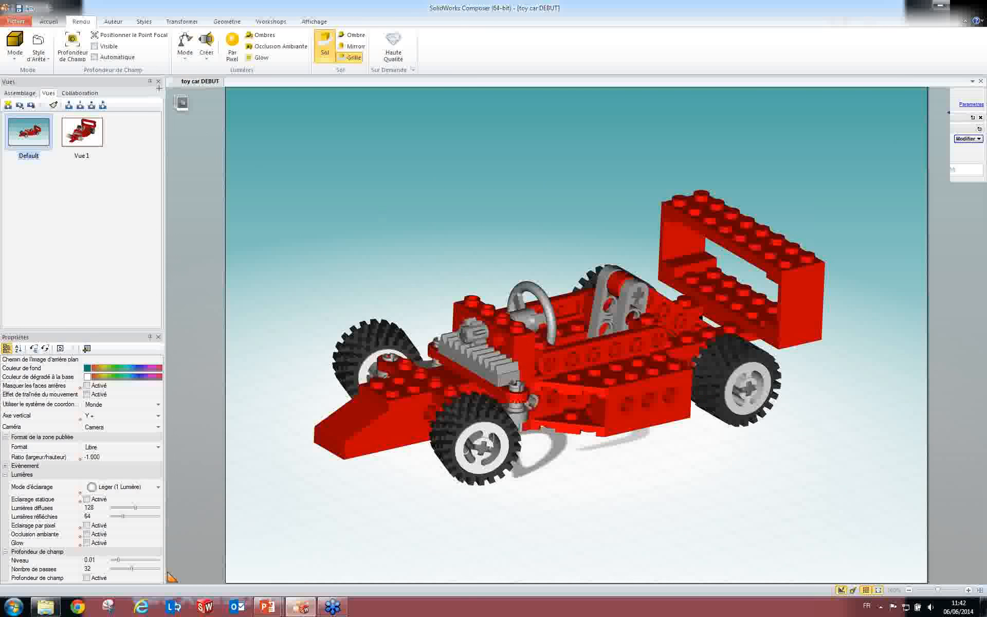
{"action": "left_click", "coordinate": [185, 23]}
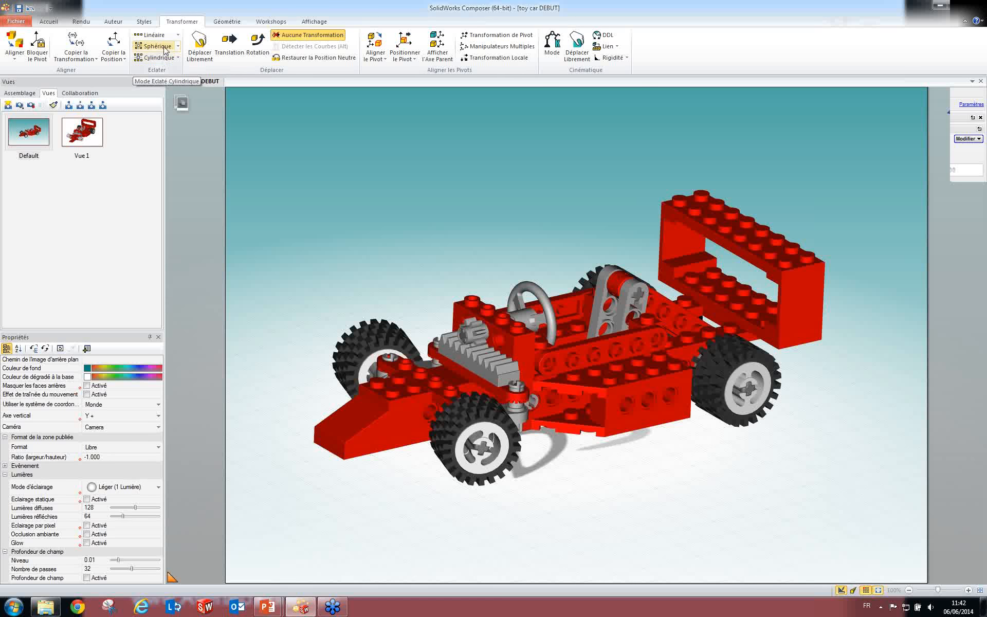
{"action": "left_click", "coordinate": [229, 55]}
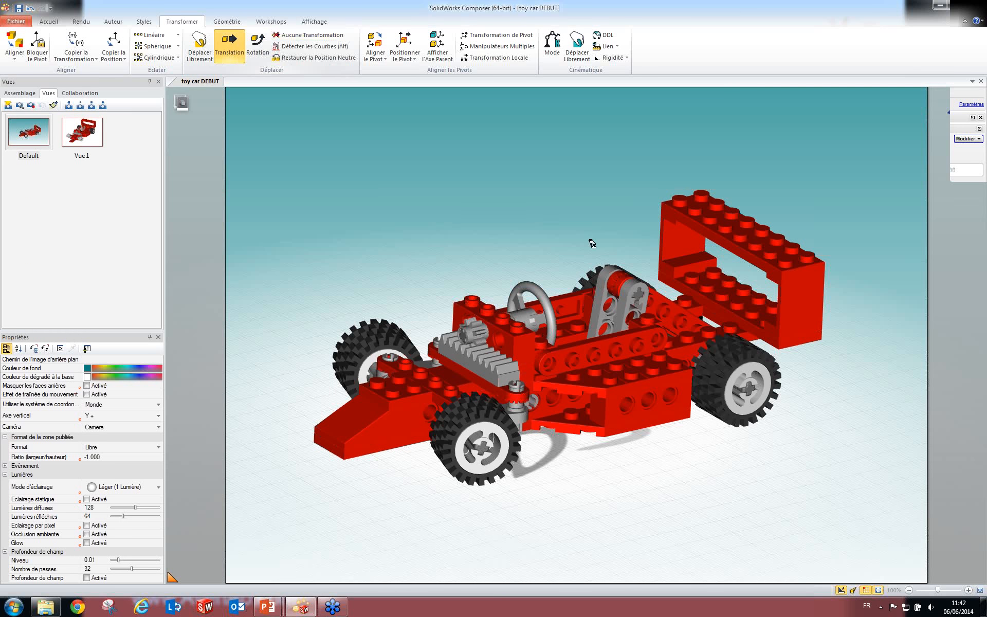
{"action": "left_click", "coordinate": [736, 232]}
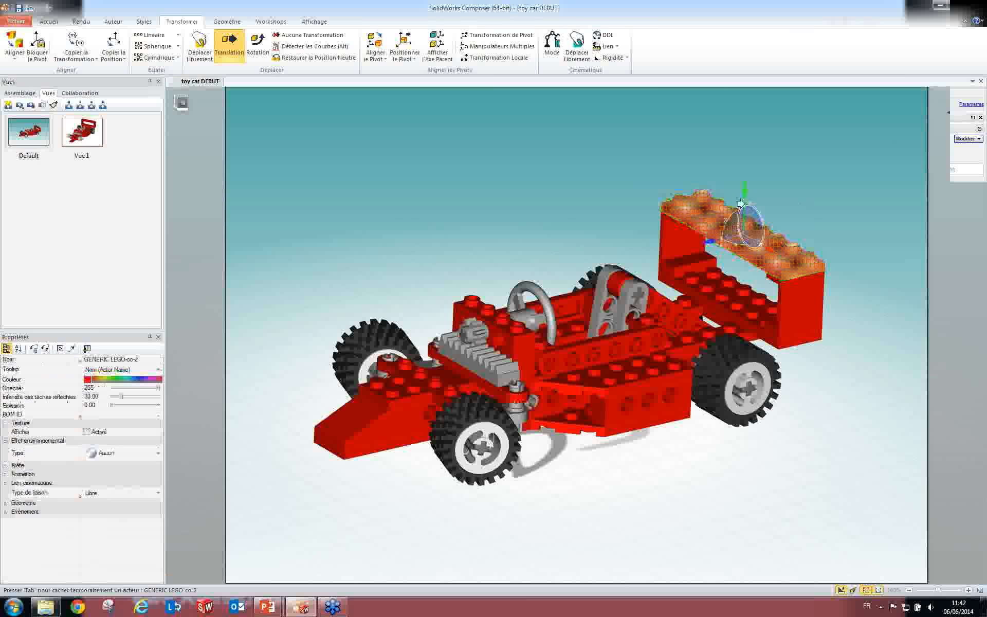
{"action": "left_click", "coordinate": [684, 249], "text": "ctrl"}
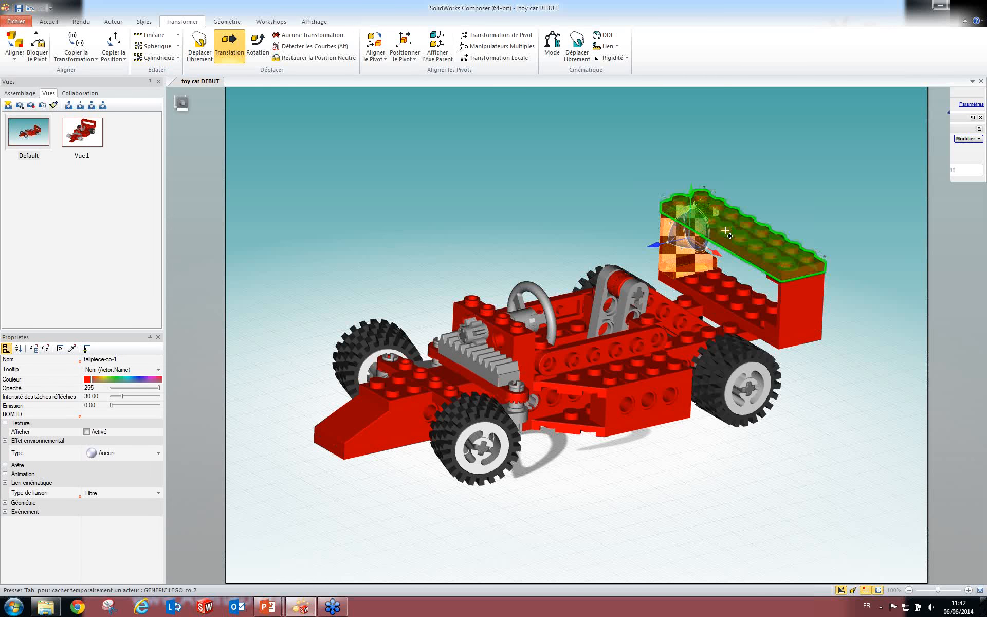
{"action": "left_click", "coordinate": [792, 313], "text": "ctrl"}
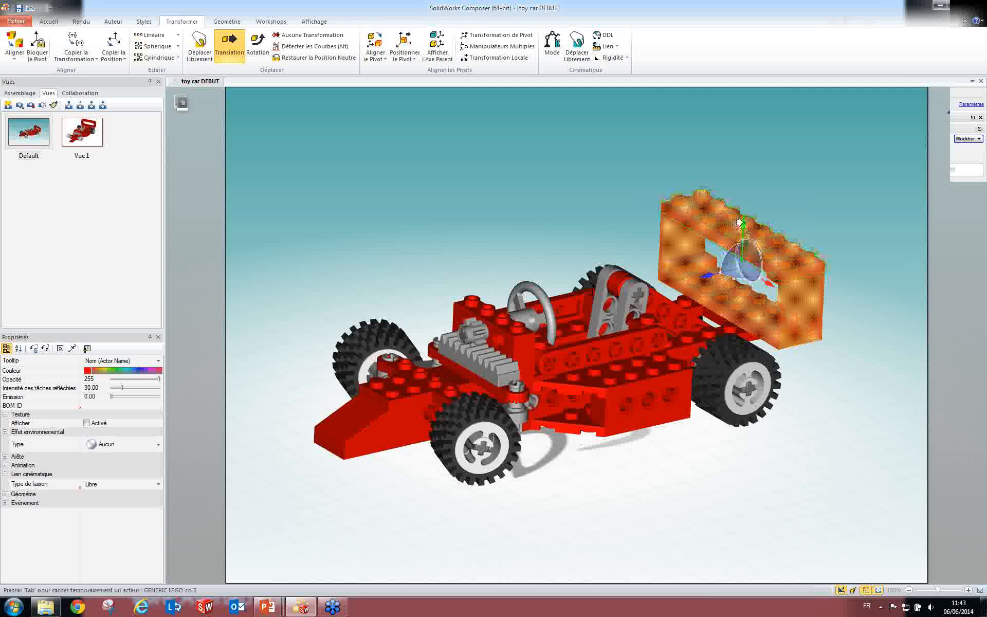
{"action": "left_click_drag", "start_coordinate": [740, 222], "coordinate": [743, 267]}
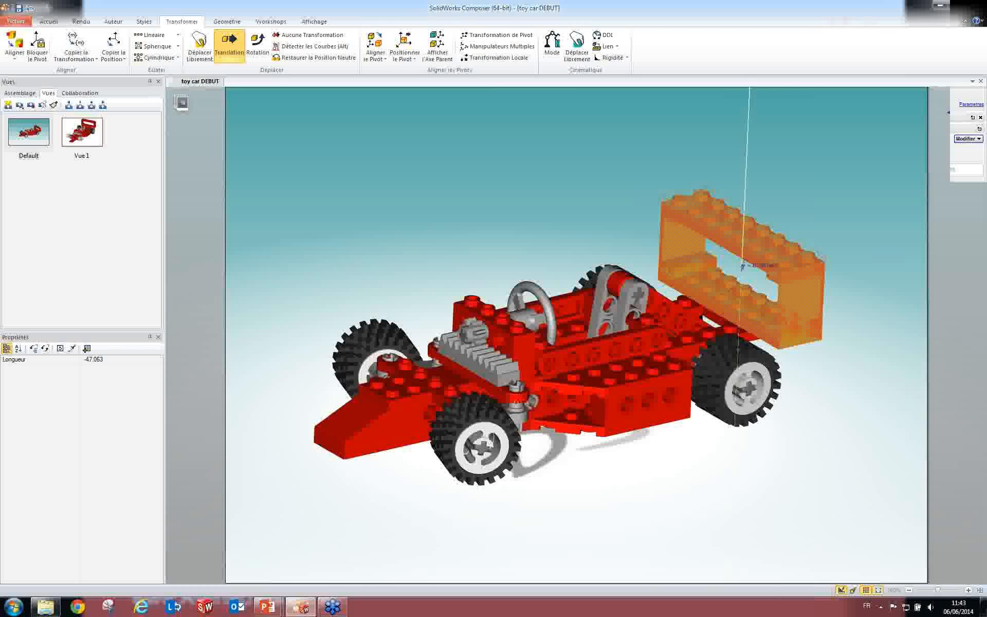
{"action": "left_click_drag", "start_coordinate": [742, 266], "coordinate": [703, 164]}
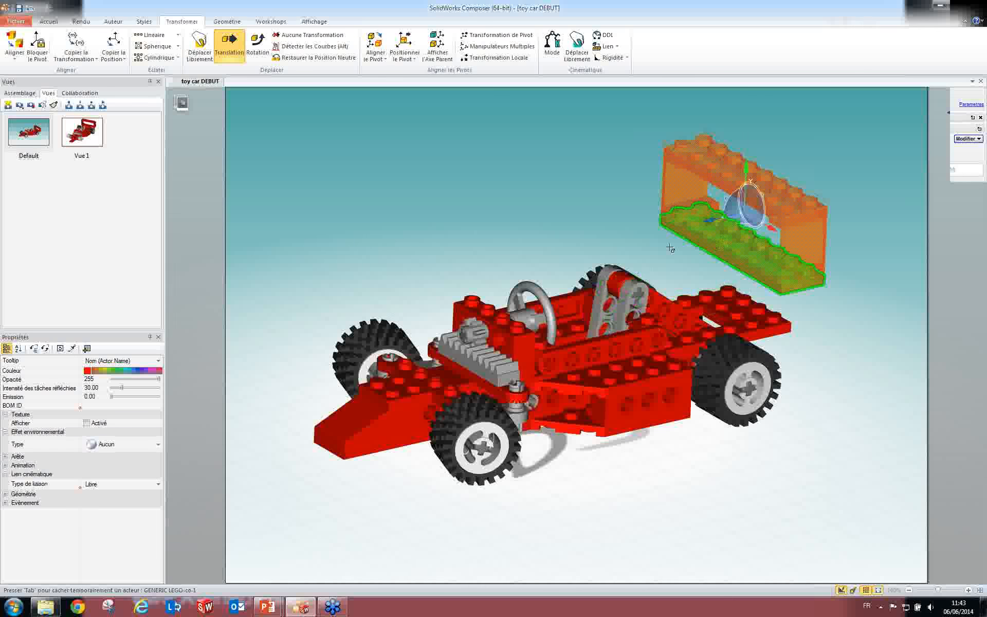
{"action": "left_click", "coordinate": [423, 266]}
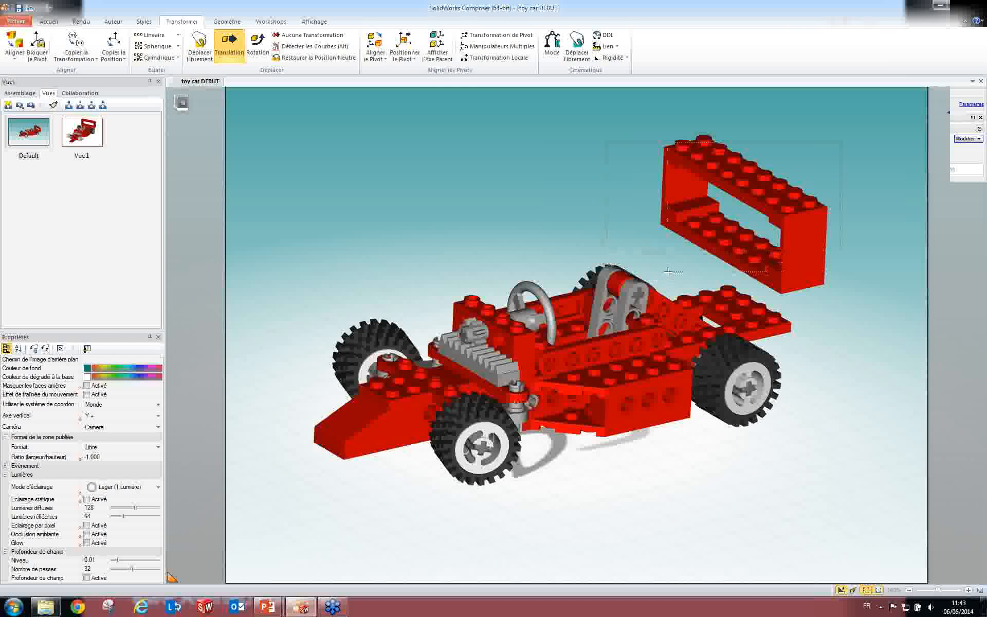
Select all the raised rear wing parts and restore them to their neutral position.
{"action": "left_click", "coordinate": [692, 190]}
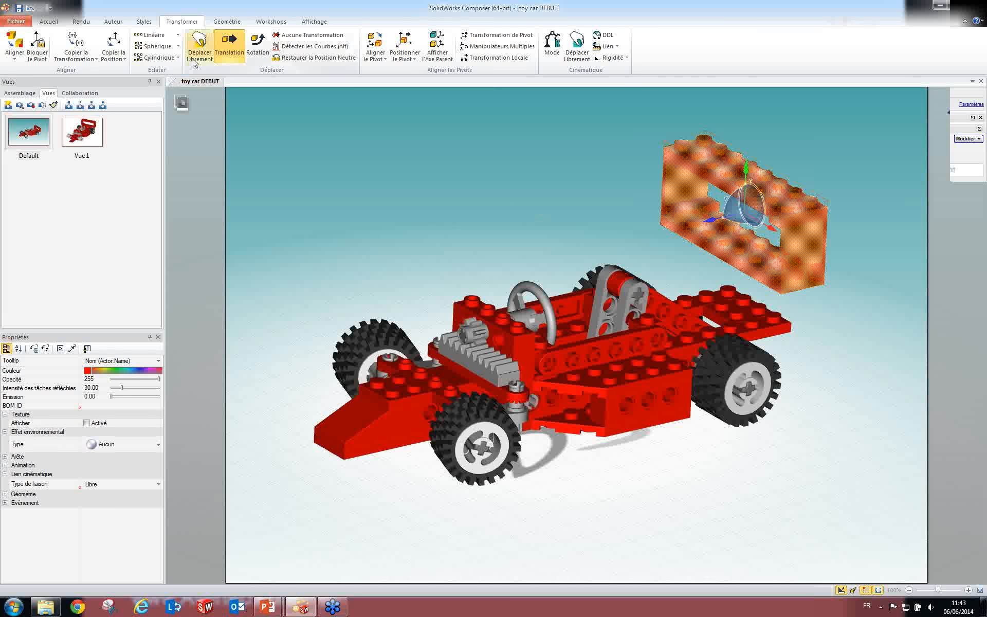
{"action": "left_click", "coordinate": [315, 61]}
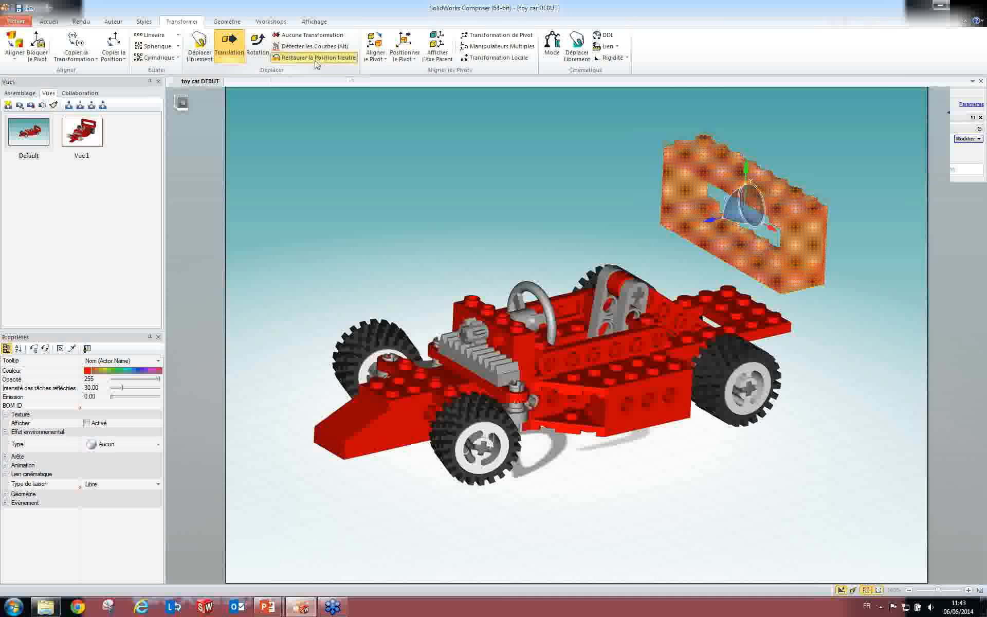
Explode the four rear wing parts (both plates and both side pieces) linearly along the vertical axis.
{"action": "left_click", "coordinate": [532, 173]}
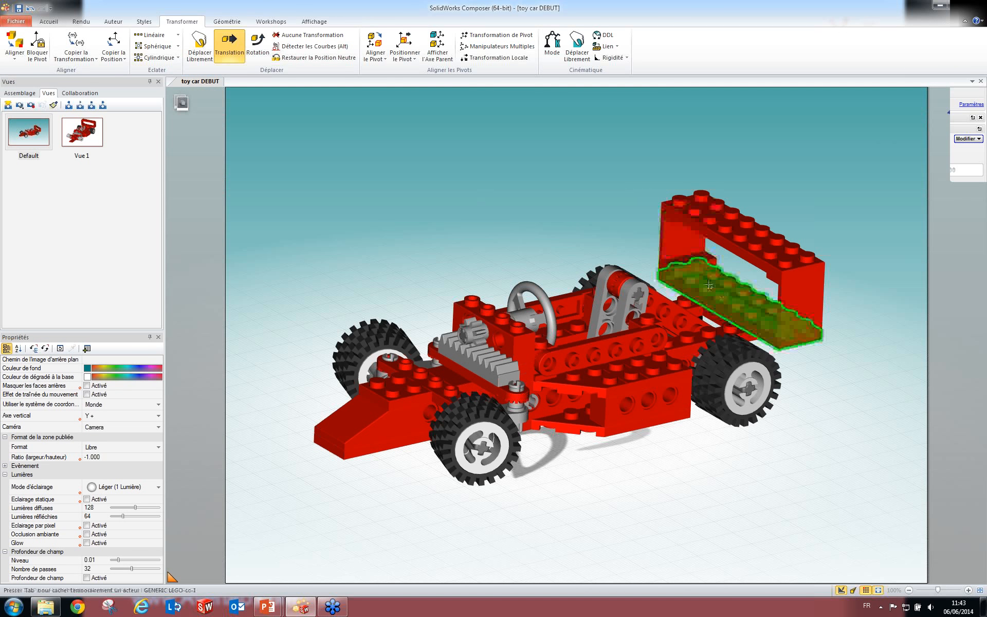
{"action": "left_click", "coordinate": [686, 249]}
{"action": "left_click", "coordinate": [778, 267]}
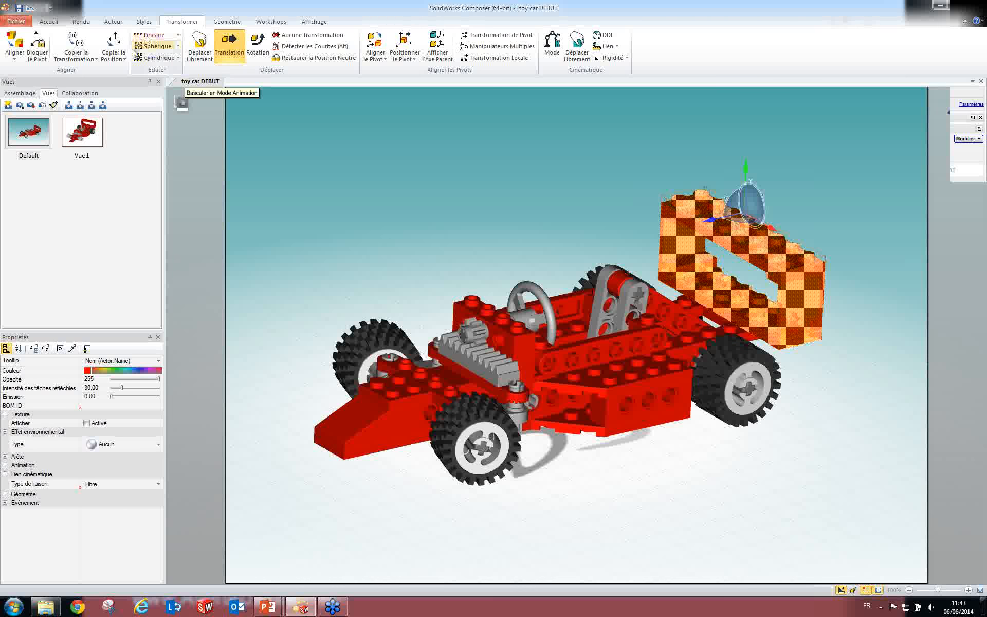
{"action": "left_click", "coordinate": [150, 36]}
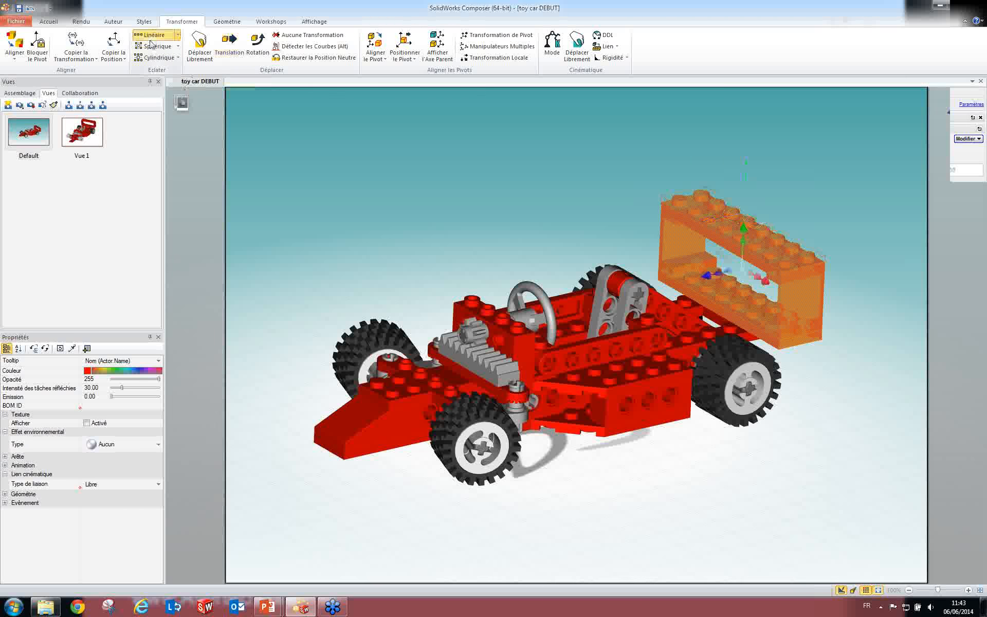
{"action": "left_click", "coordinate": [737, 233]}
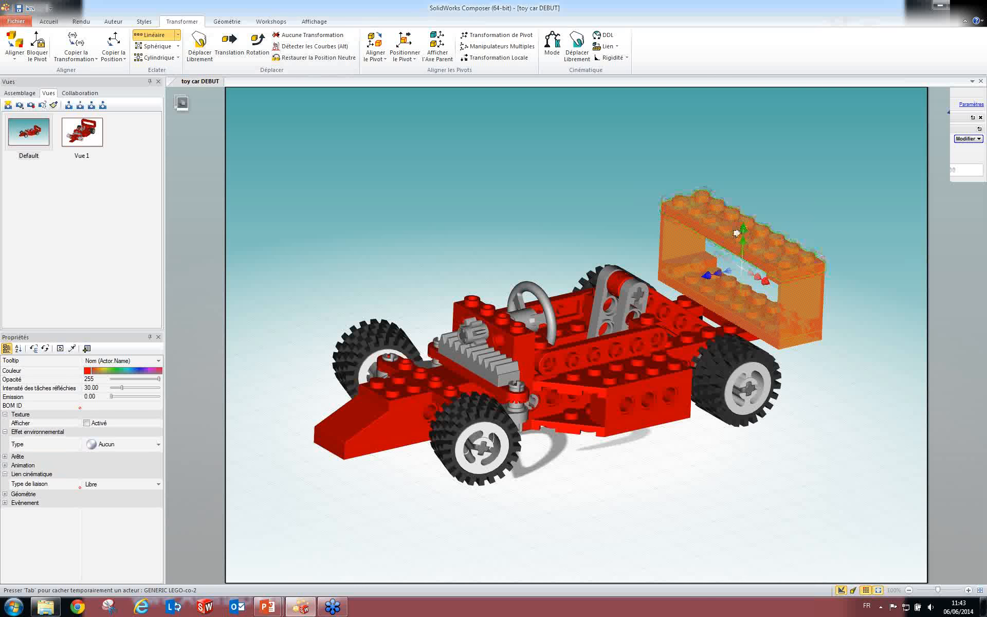
{"action": "left_click_drag", "start_coordinate": [739, 232], "coordinate": [752, 140]}
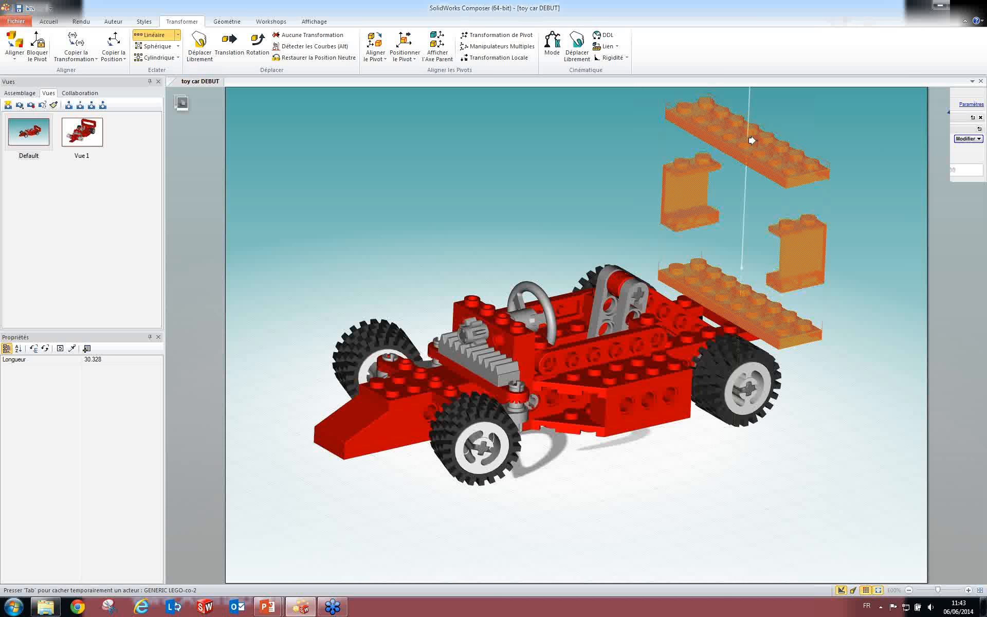
{"action": "mouse_move", "coordinate": [752, 140]}
{"action": "left_mouse_down"}
{"action": "mouse_move", "coordinate": [754, 152]}
{"action": "mouse_move", "coordinate": [780, 161]}
{"action": "mouse_move", "coordinate": [761, 163]}
{"action": "mouse_move", "coordinate": [745, 140]}
{"action": "mouse_move", "coordinate": [752, 213]}
{"action": "mouse_move", "coordinate": [754, 137]}
{"action": "left_mouse_up"}
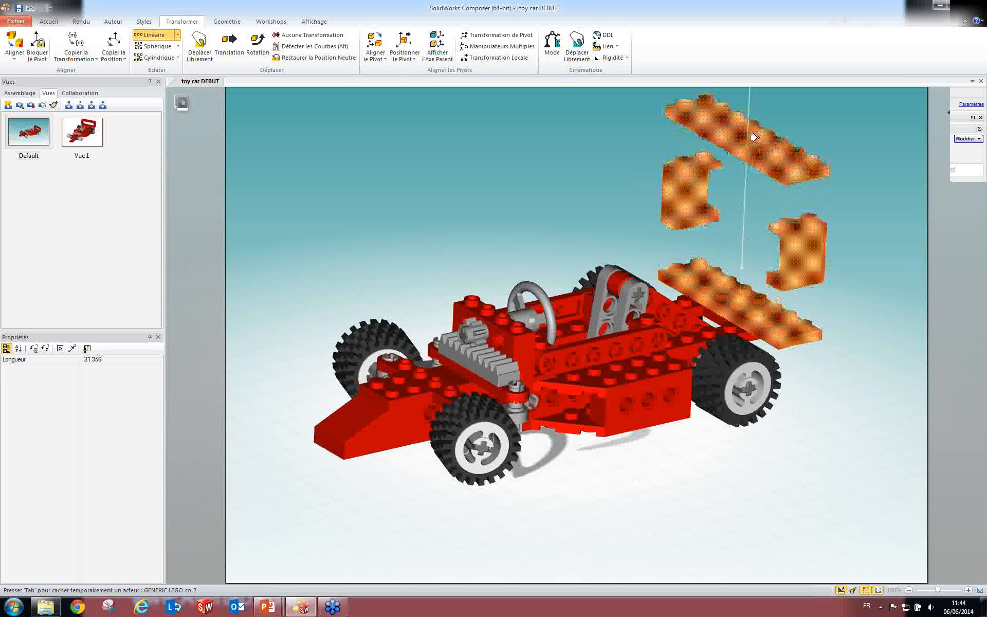
{"action": "left_click_drag", "start_coordinate": [754, 137], "coordinate": [762, 182]}
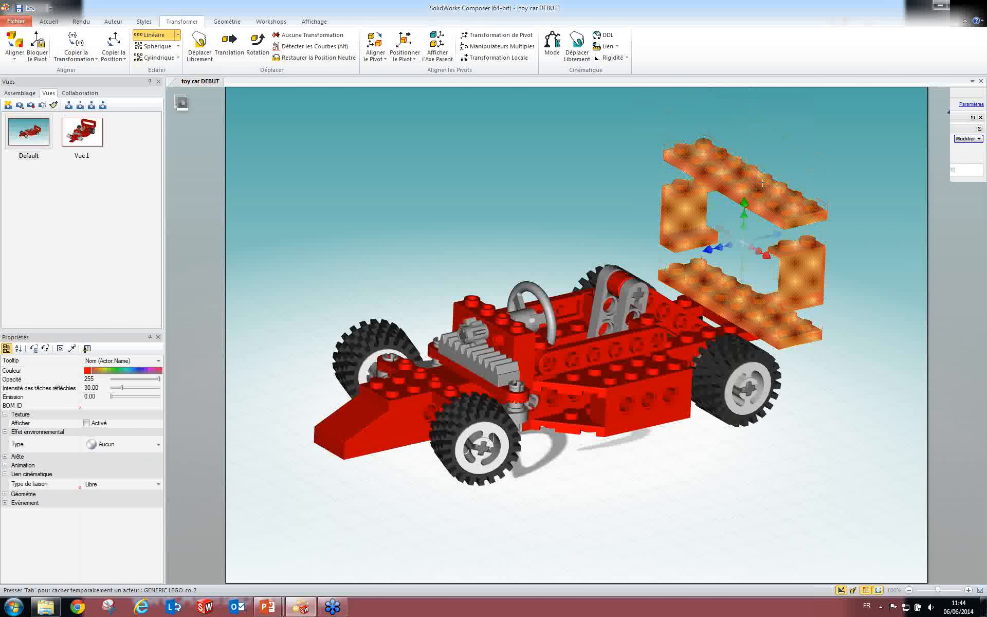
Translate the exploded rear wing parts about 14.5 mm vertically upward off the car, and clear the selection.
{"action": "left_click", "coordinate": [227, 54]}
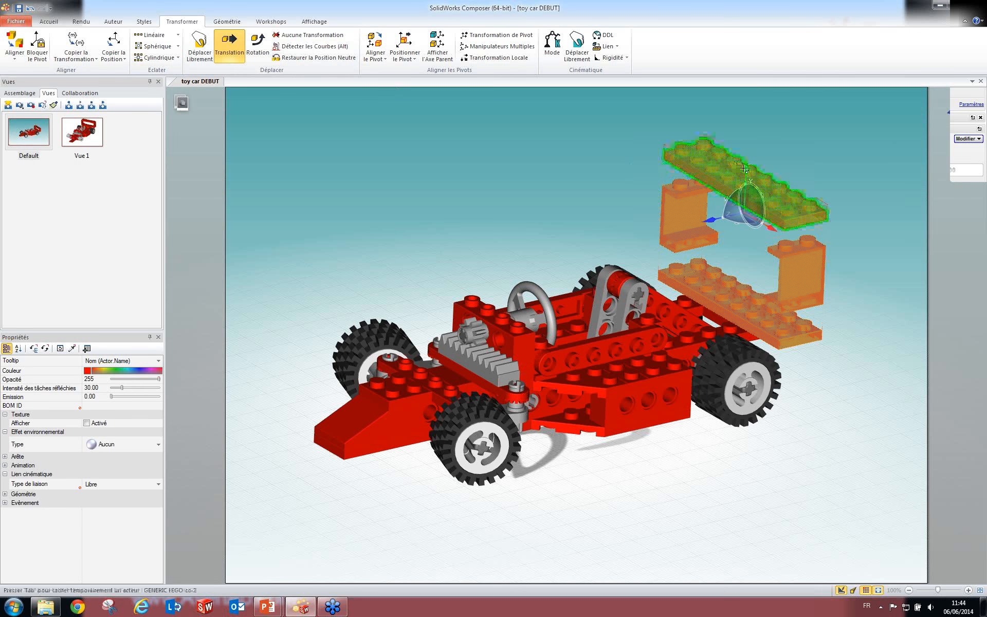
{"action": "left_click_drag", "start_coordinate": [743, 170], "coordinate": [743, 125]}
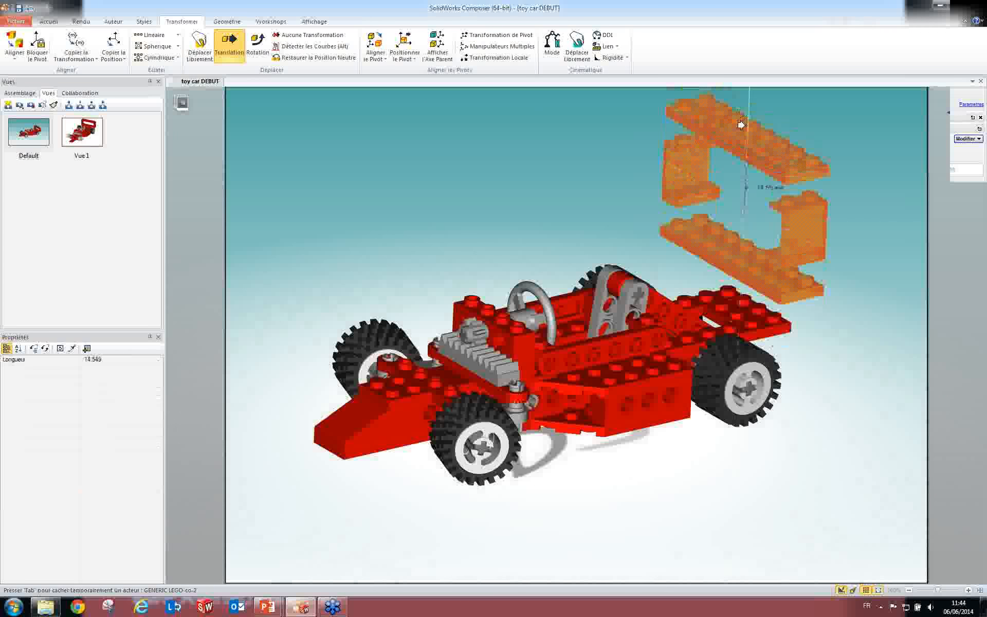
{"action": "left_click", "coordinate": [851, 306]}
Capture the car with its exploded, raised rear wing as a new view named eclaté.
{"action": "middle_click_drag", "start_coordinate": [688, 322], "coordinate": [694, 298]}
{"action": "middle_click_drag", "start_coordinate": [588, 379], "coordinate": [577, 361]}
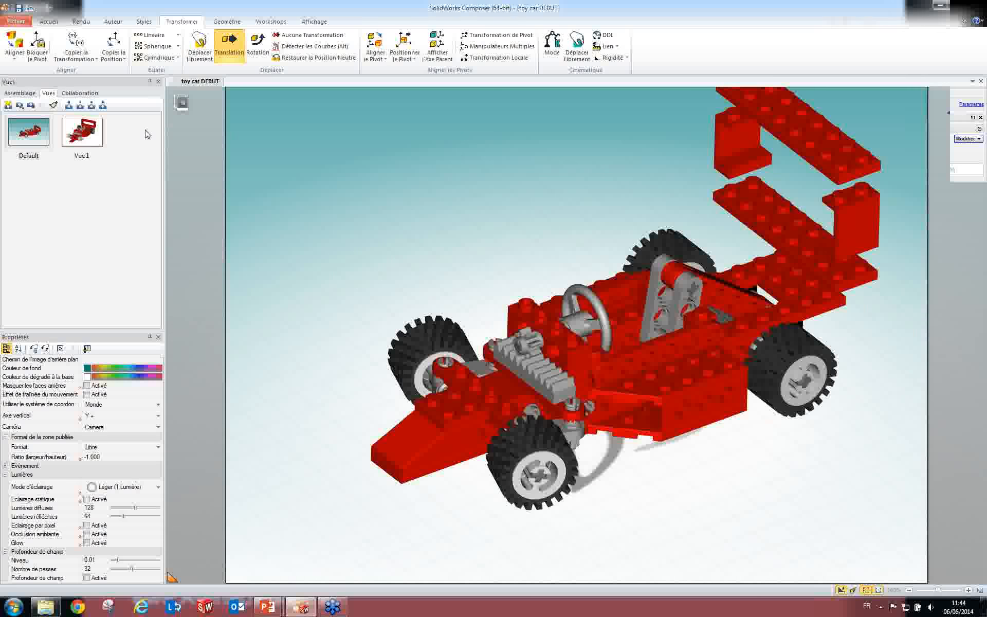
{"action": "middle_click_drag", "start_coordinate": [546, 243], "coordinate": [551, 233]}
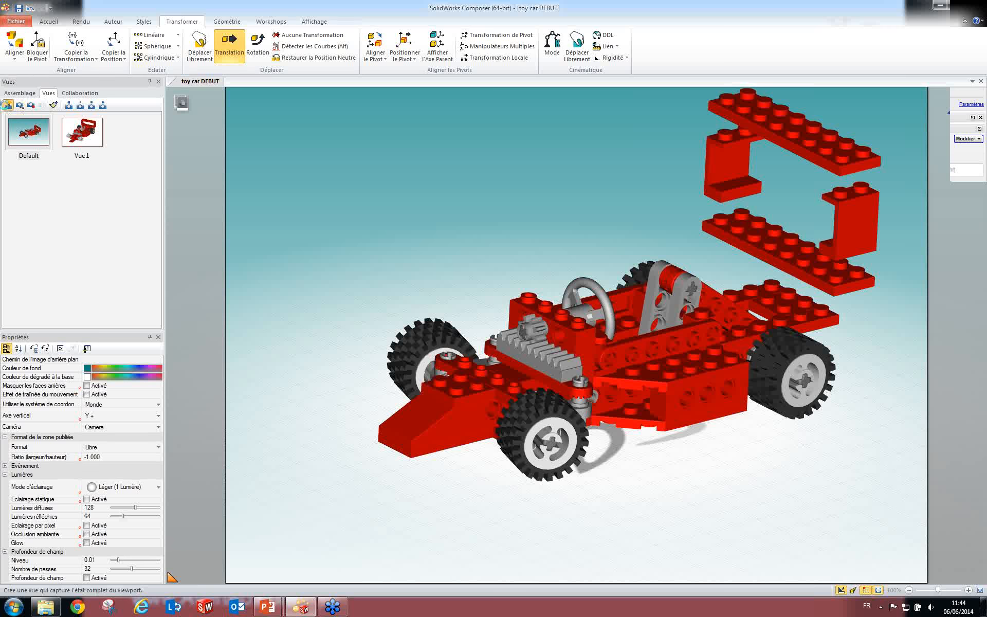
{"action": "left_click", "coordinate": [8, 105]}
{"action": "left_click", "coordinate": [30, 205]}
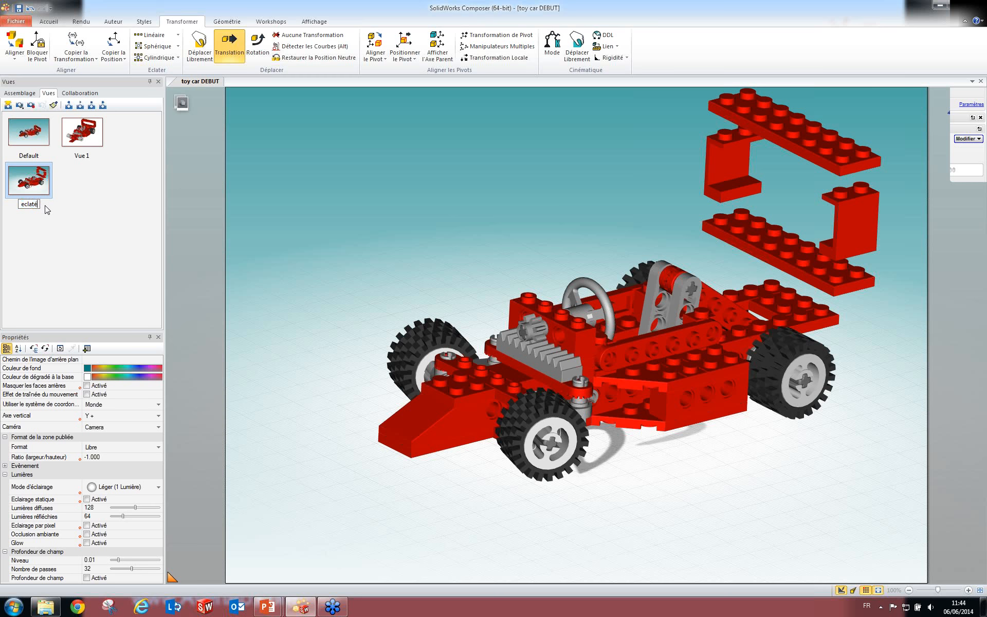
{"action": "type", "text": "eclaté"}
{"action": "left_click", "coordinate": [64, 222]}
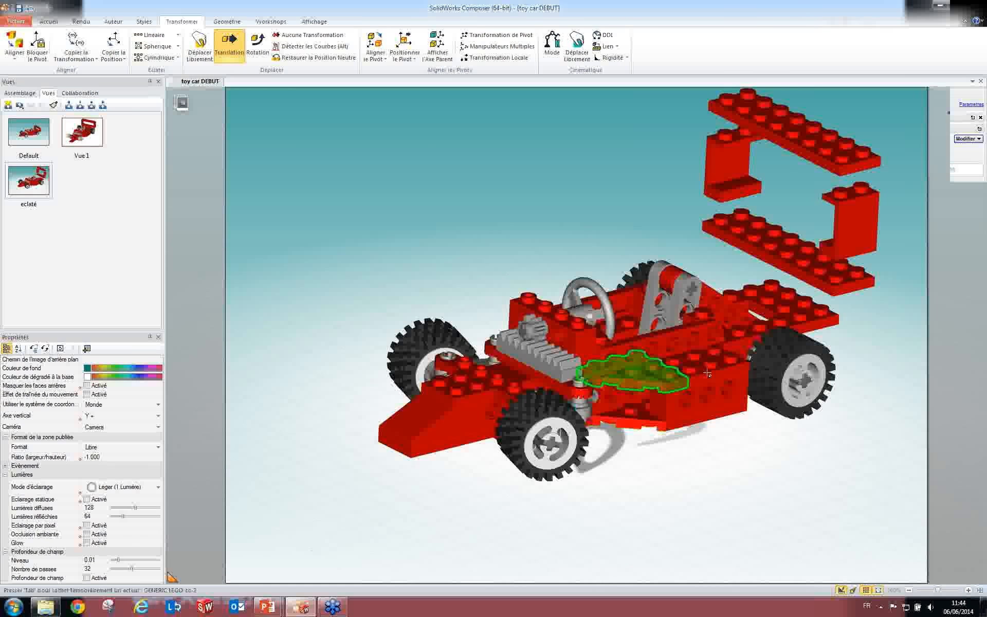
Recall the Default view and create a cutting plane along the X axis on the side face of the car body.
{"action": "left_click", "coordinate": [29, 133]}
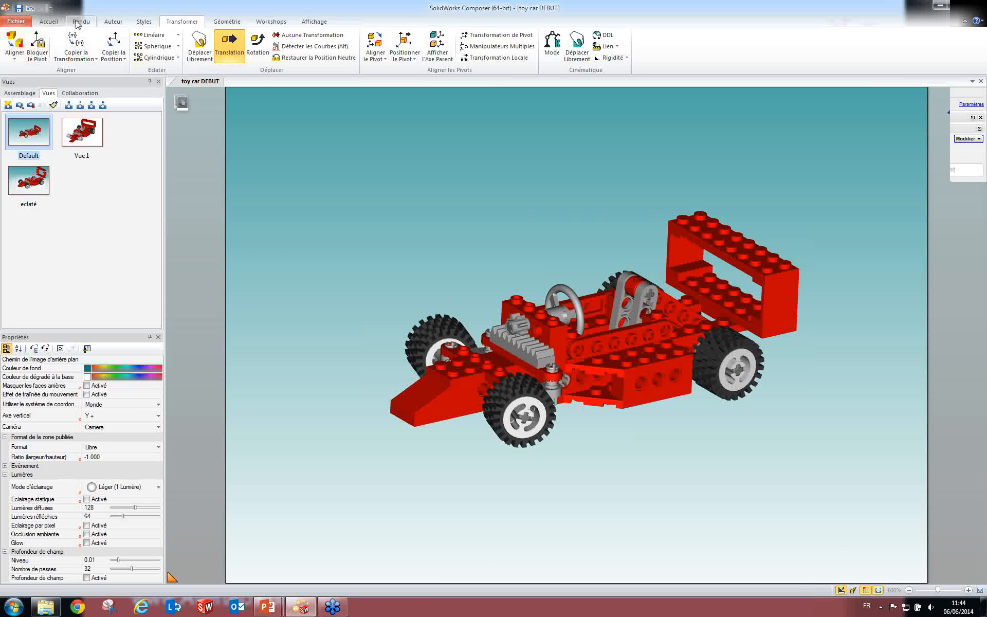
{"action": "left_click", "coordinate": [110, 23]}
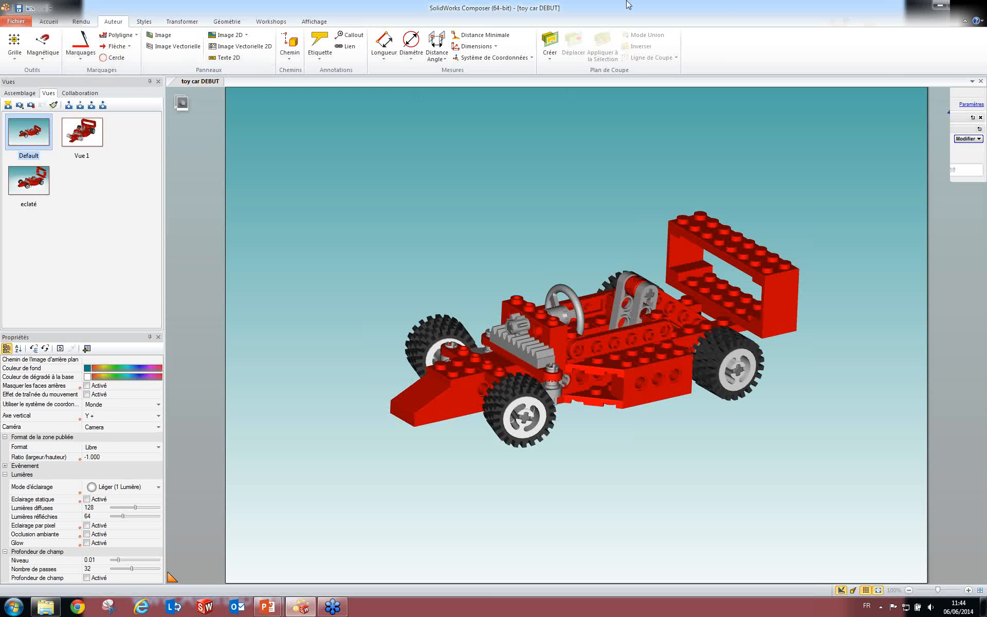
{"action": "left_click", "coordinate": [551, 42]}
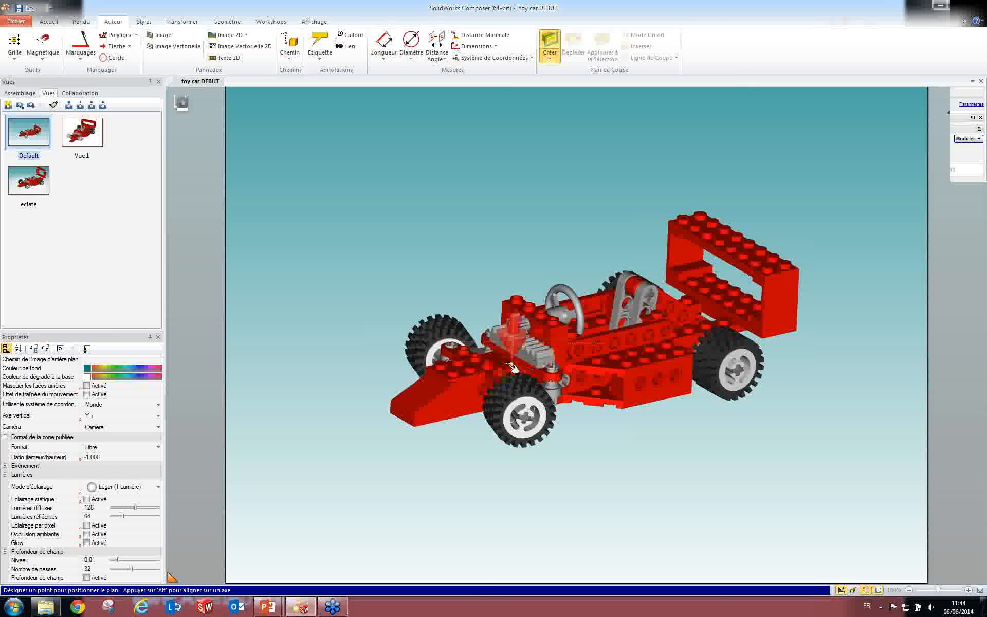
{"action": "left_click", "coordinate": [649, 390]}
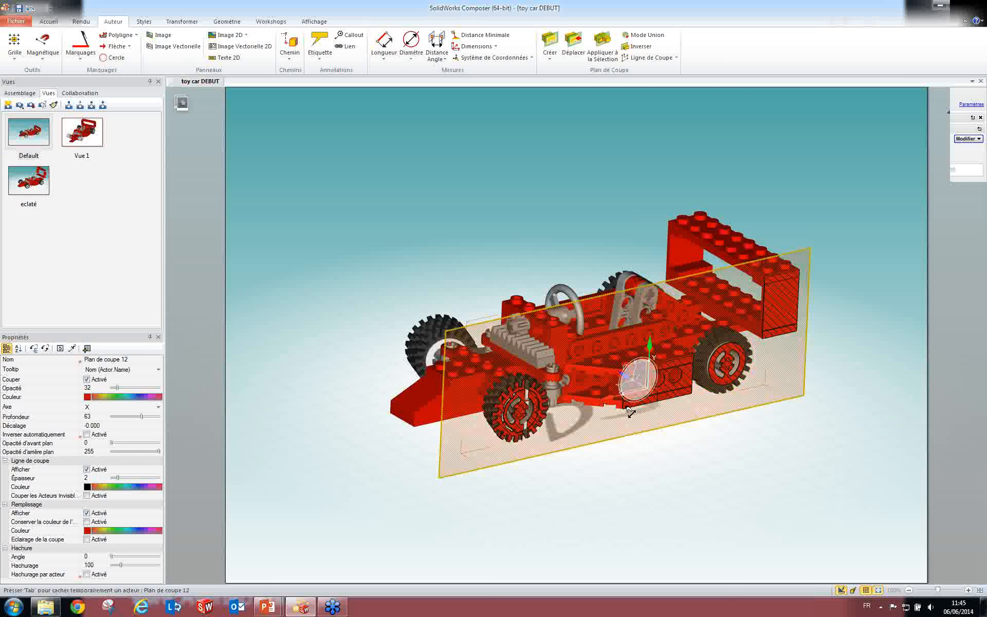
Move the cutting plane inward to about the middle of the car, at an offset of about 34.
{"action": "middle_click_drag", "start_coordinate": [611, 415], "coordinate": [639, 428]}
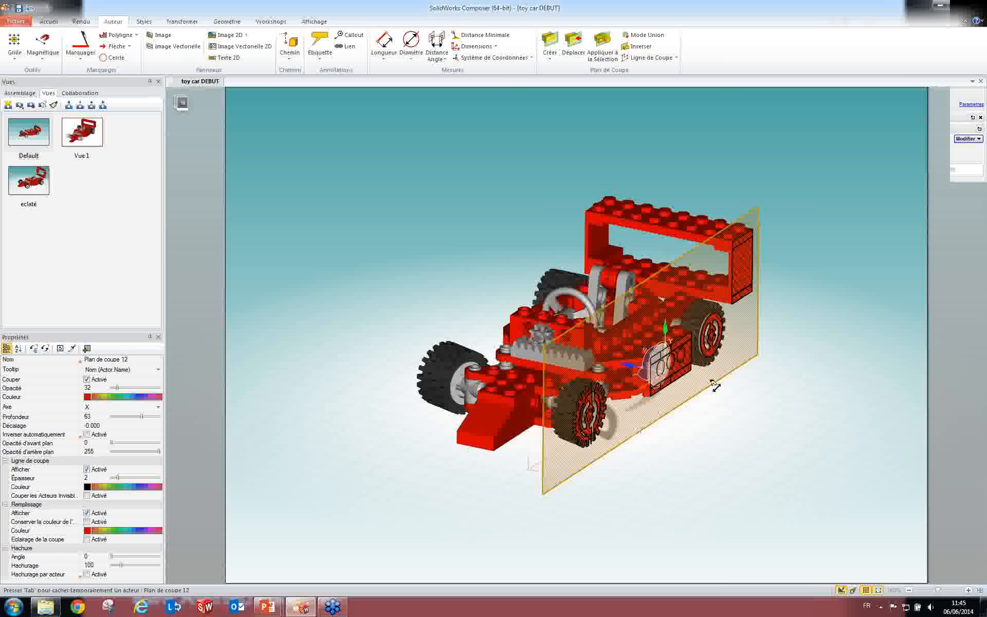
{"action": "left_click_drag", "start_coordinate": [743, 352], "coordinate": [653, 341]}
{"action": "right_click_drag", "start_coordinate": [558, 337], "coordinate": [789, 241]}
{"action": "scroll", "coordinate": [740, 306], "scroll_direction": "up", "scroll_amount": 3}
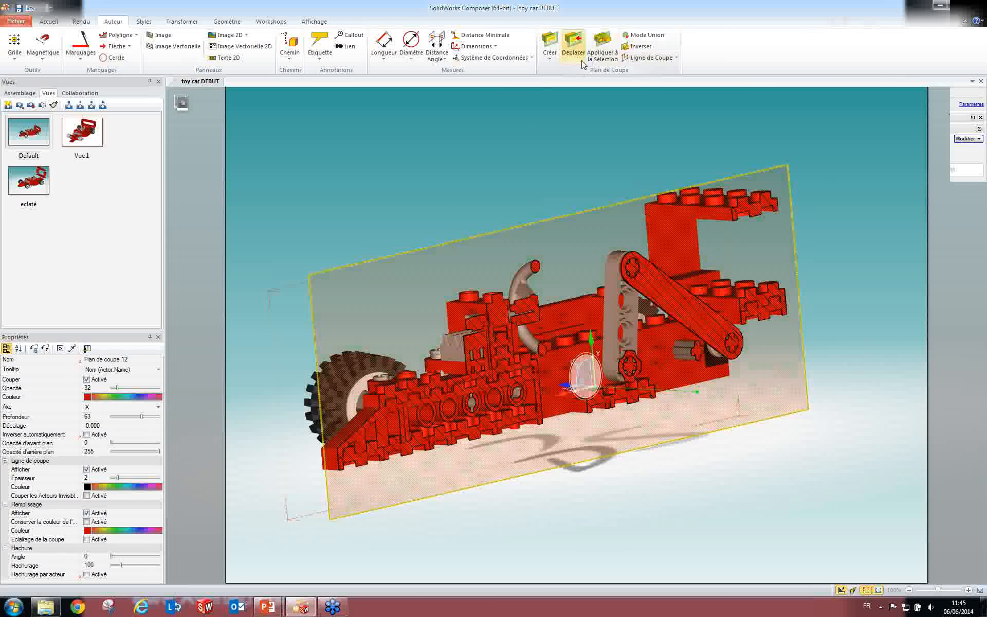
Apply the cutting plane to everything except the two rear wing plates by inverting their selection, and clear the selection.
{"action": "left_click", "coordinate": [613, 62]}
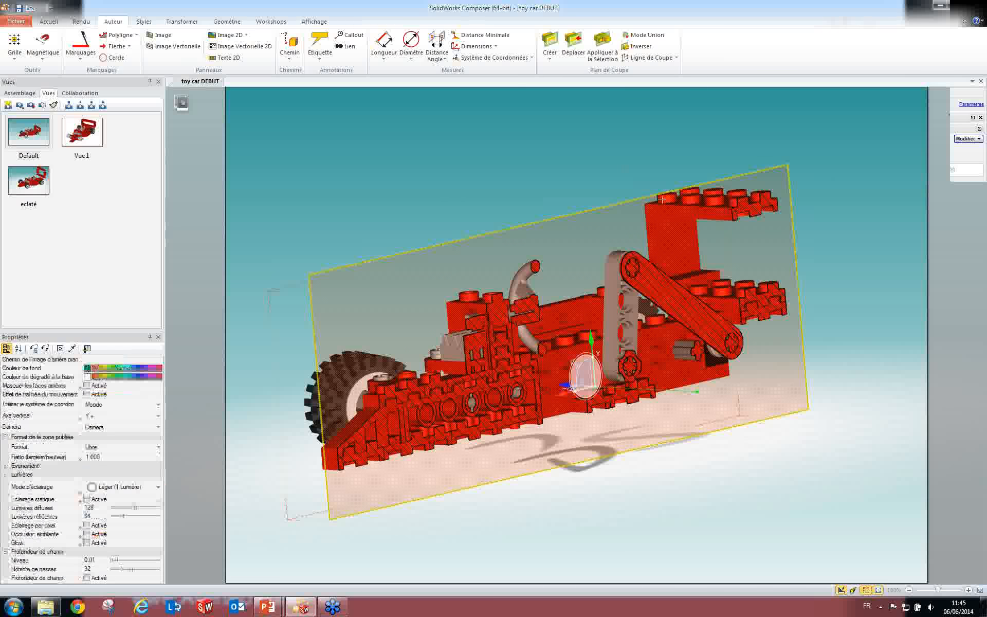
{"action": "left_click", "coordinate": [704, 221]}
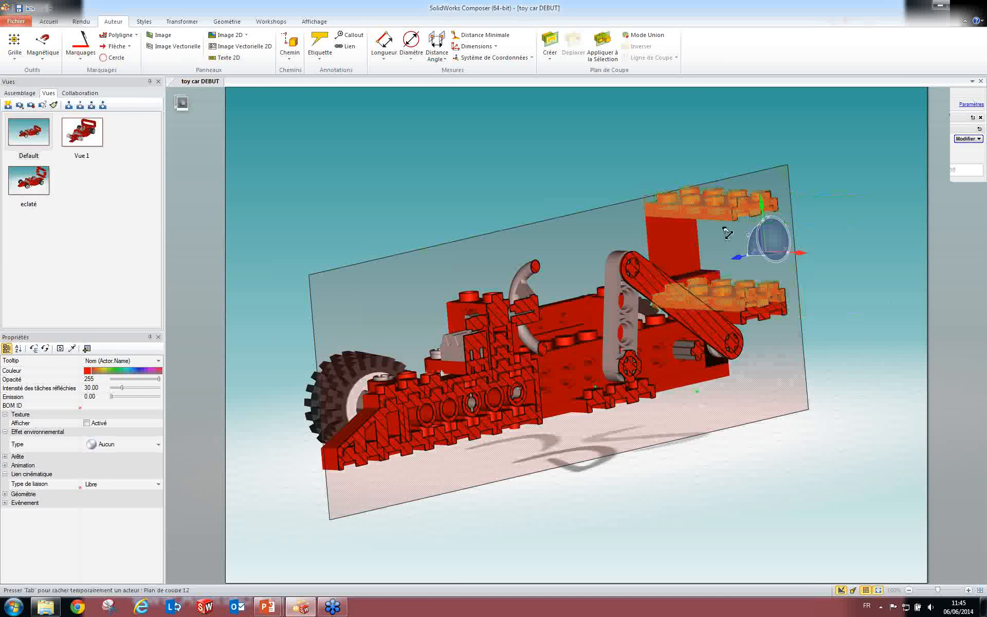
{"action": "right_click", "coordinate": [476, 135]}
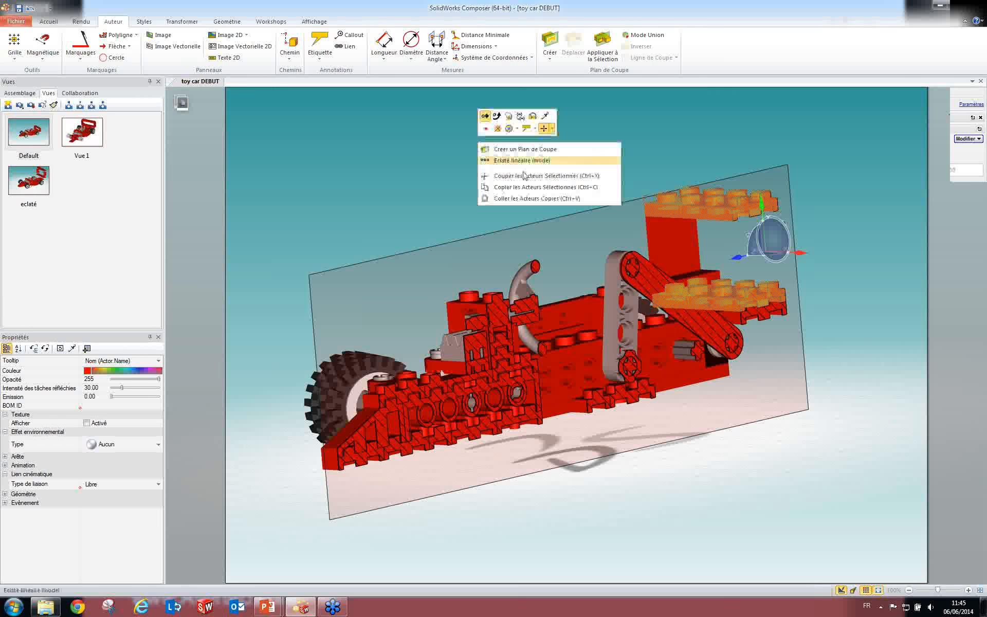
{"action": "left_click", "coordinate": [552, 128]}
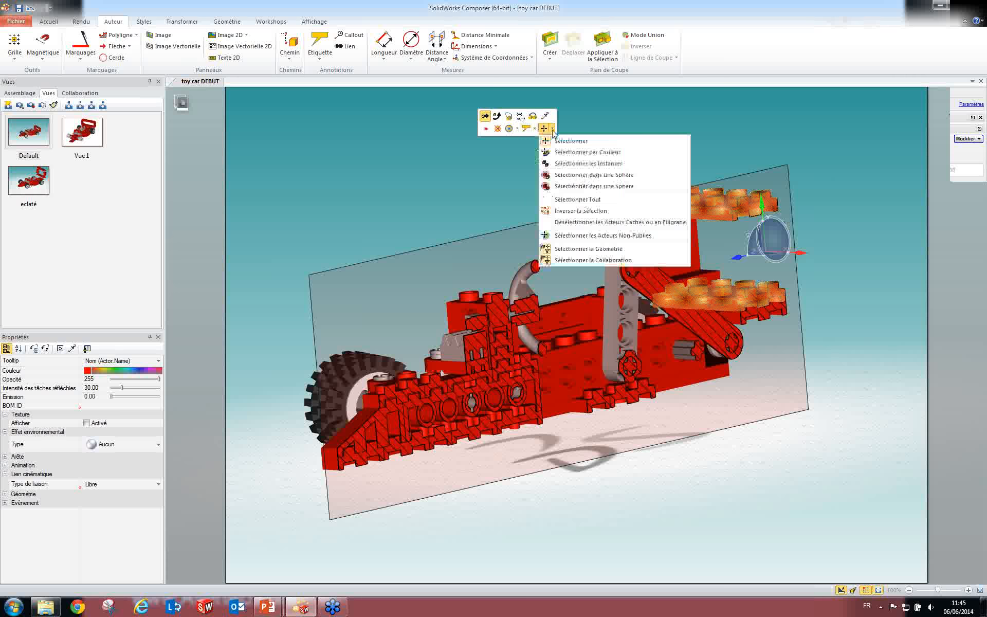
{"action": "left_click", "coordinate": [581, 211]}
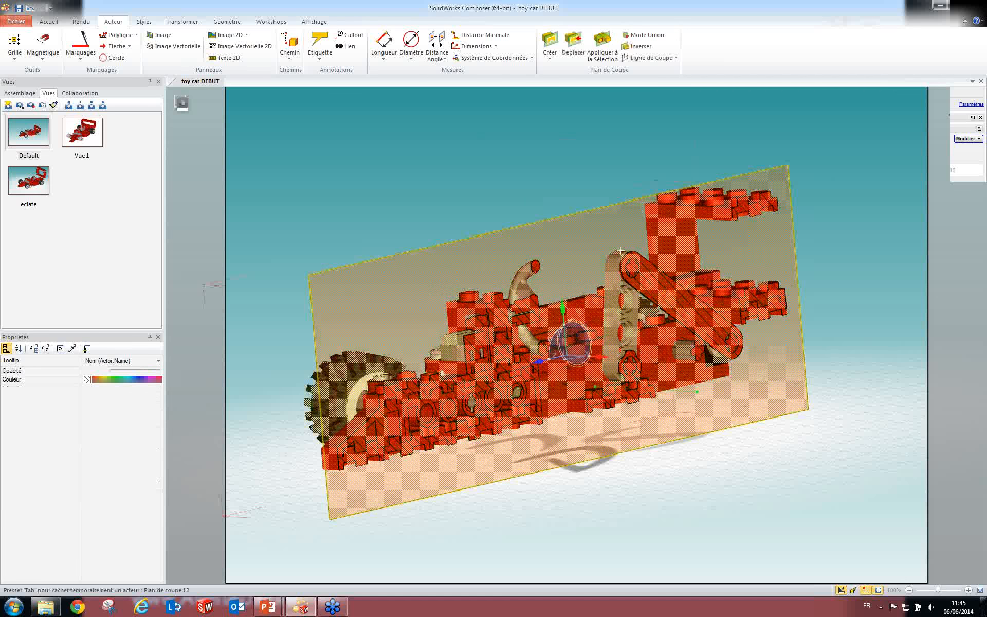
{"action": "middle_click_drag", "start_coordinate": [513, 351], "coordinate": [555, 383]}
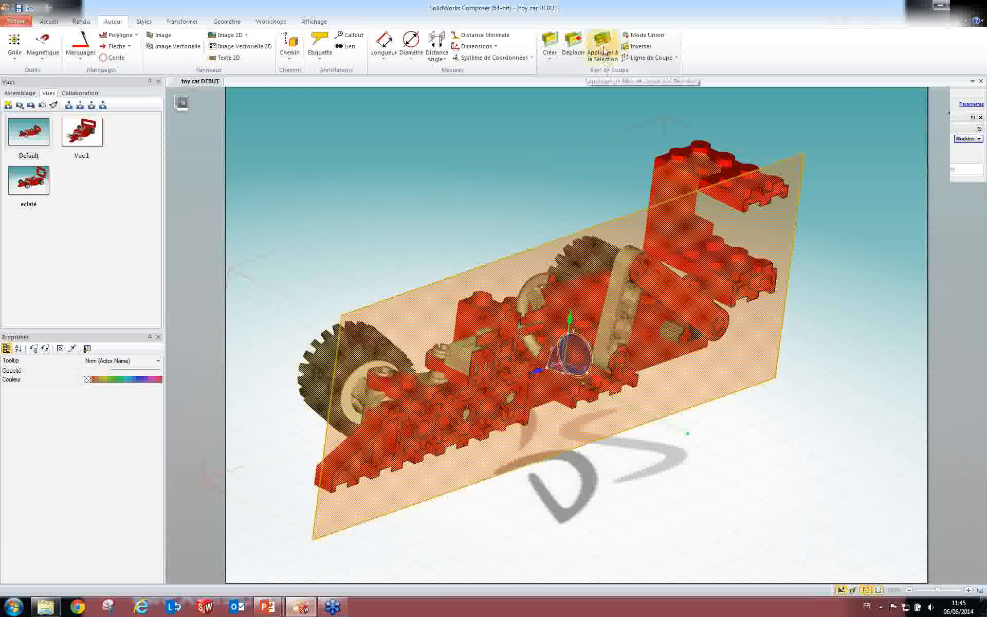
{"action": "mouse_move", "coordinate": [641, 202]}
{"action": "right_mouse_down"}
{"action": "mouse_move", "coordinate": [651, 199]}
{"action": "mouse_move", "coordinate": [645, 206]}
{"action": "right_mouse_up"}
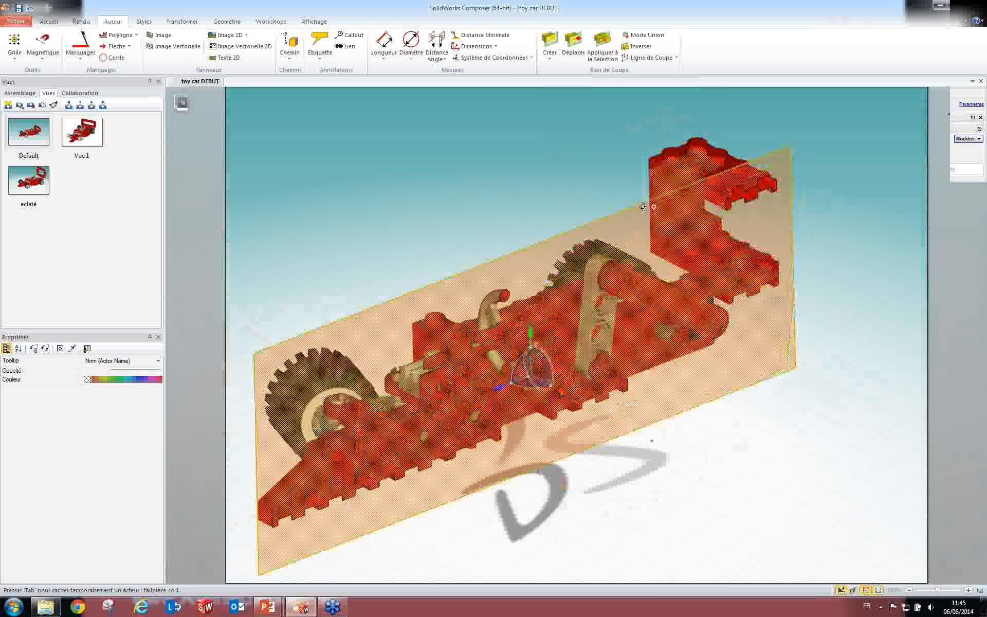
{"action": "left_click", "coordinate": [612, 60]}
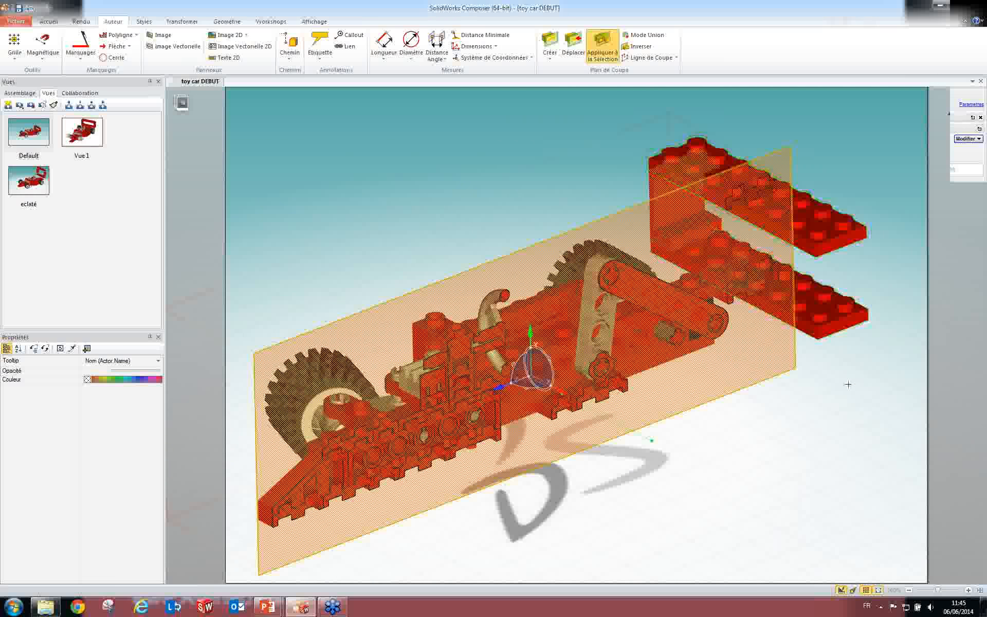
{"action": "left_click", "coordinate": [837, 355]}
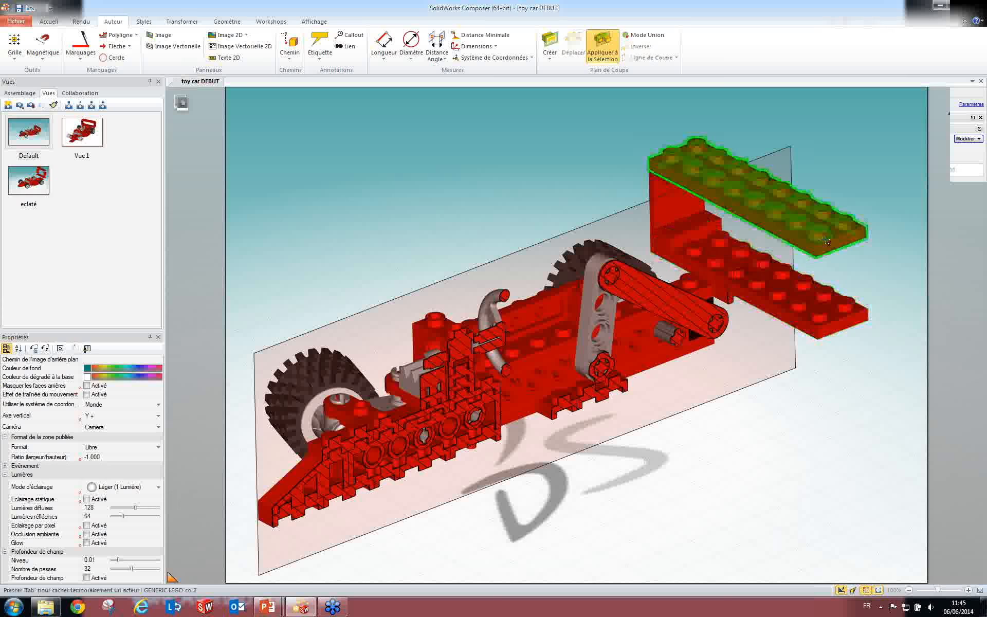
Set the cutting plane's opacity to 0 and its fill colour to blue.
{"action": "right_click_drag", "start_coordinate": [663, 312], "coordinate": [474, 308]}
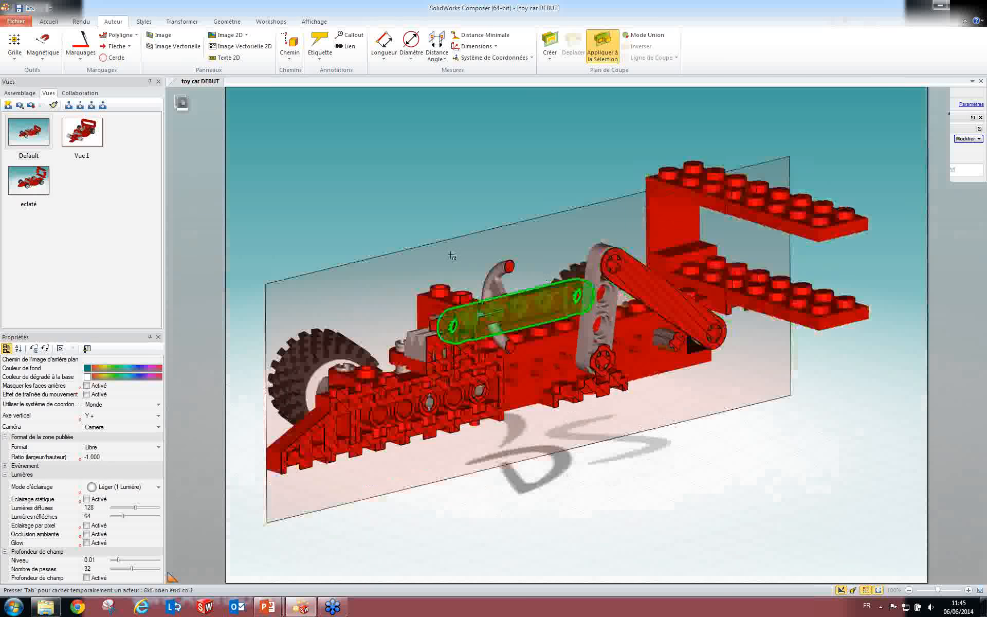
{"action": "left_click", "coordinate": [364, 295]}
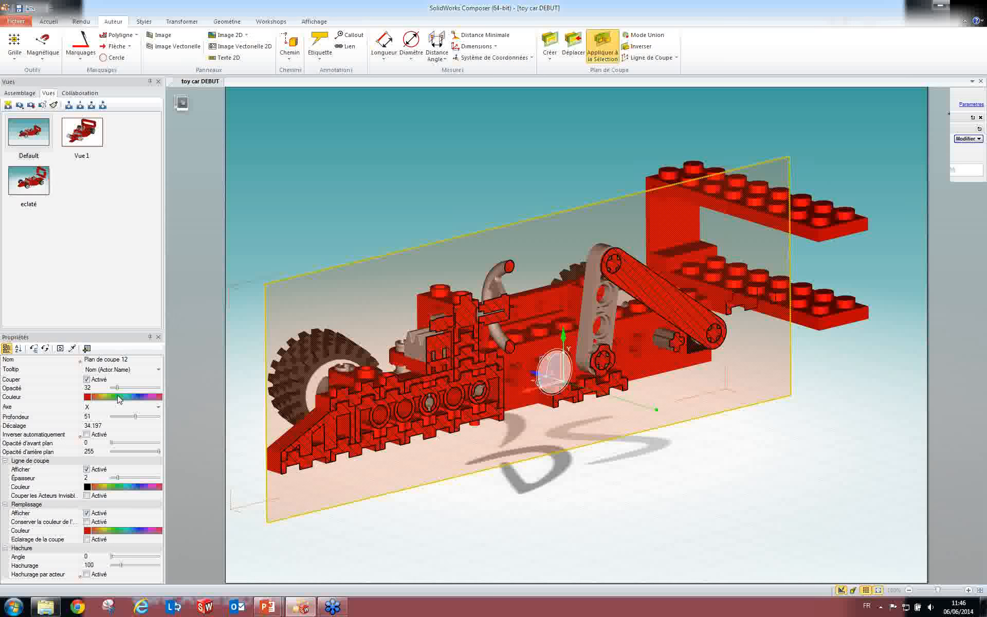
{"action": "left_click_drag", "start_coordinate": [119, 390], "coordinate": [67, 396]}
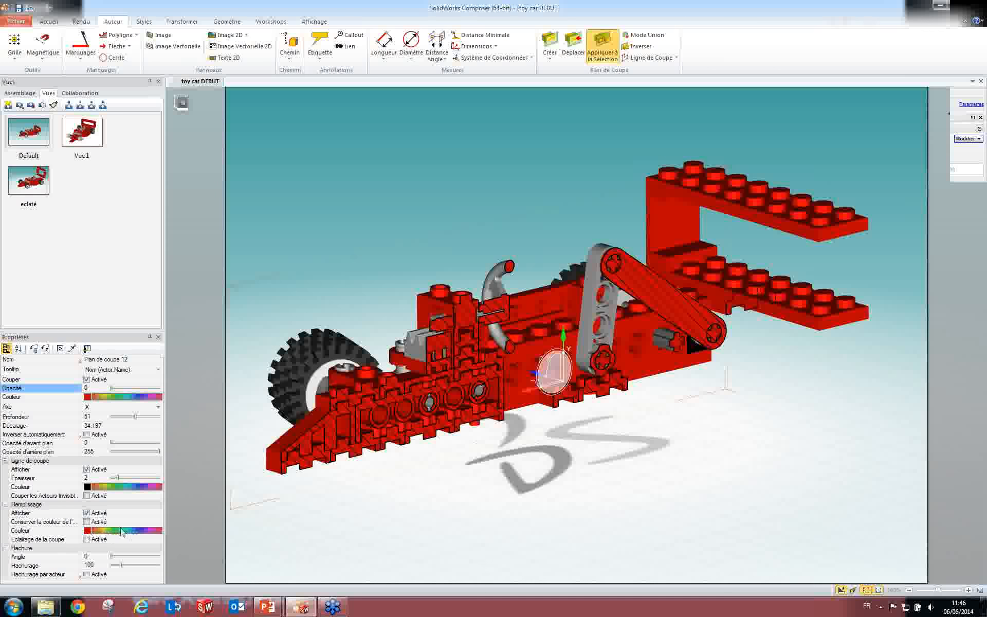
{"action": "left_click", "coordinate": [140, 531]}
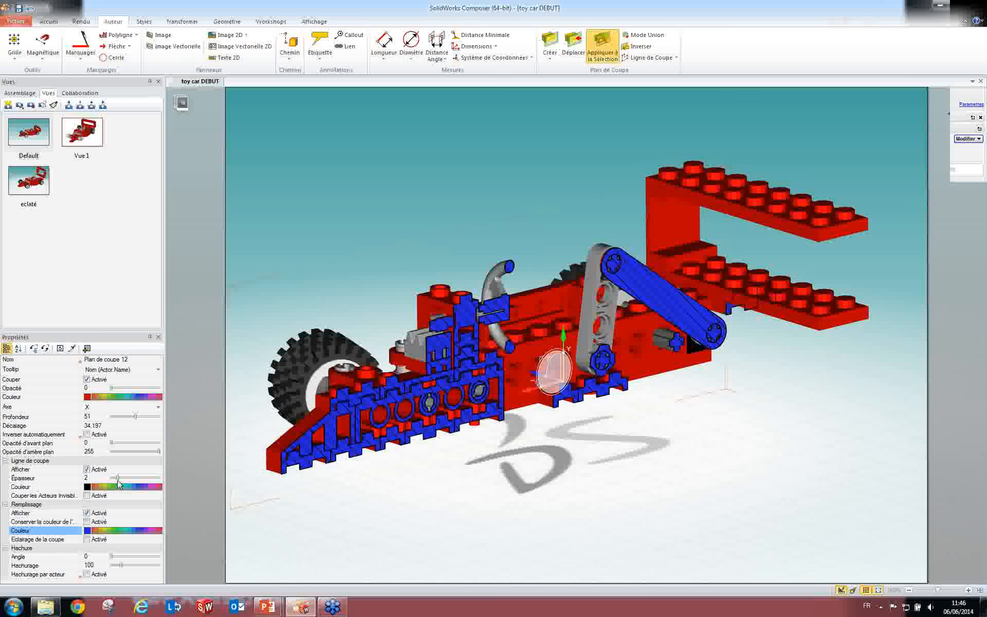
Turn the display of the cutting plane's cut line off and on again, and set the line colour to yellow.
{"action": "left_click", "coordinate": [86, 470]}
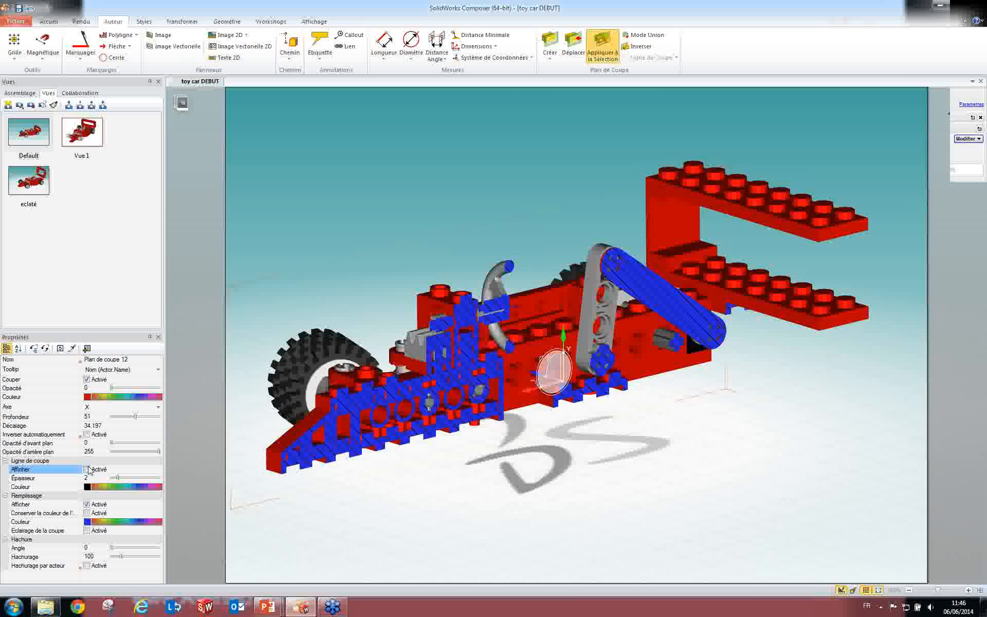
{"action": "left_click", "coordinate": [86, 469]}
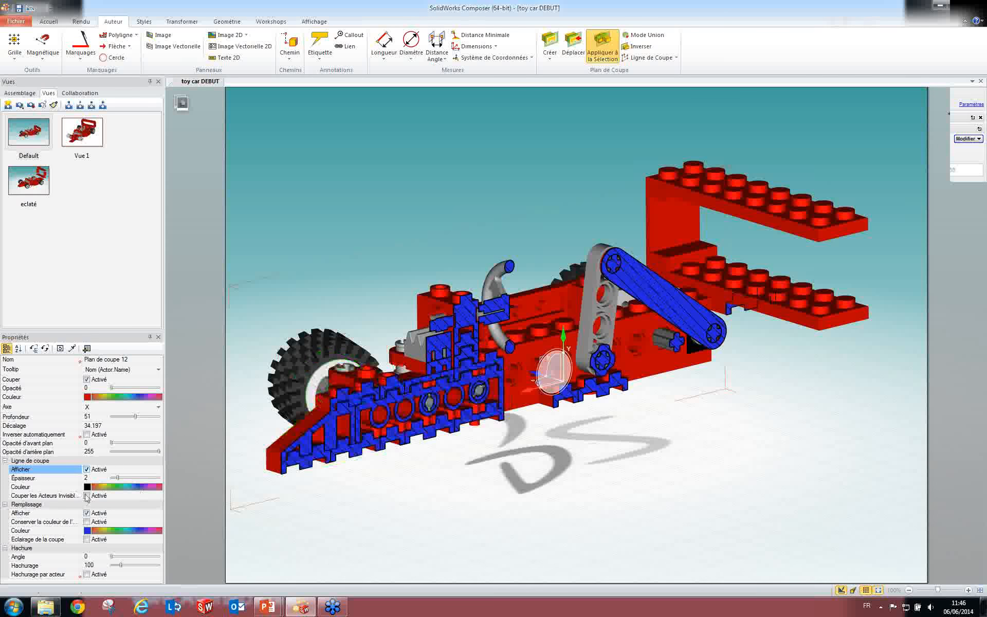
{"action": "left_click", "coordinate": [105, 487]}
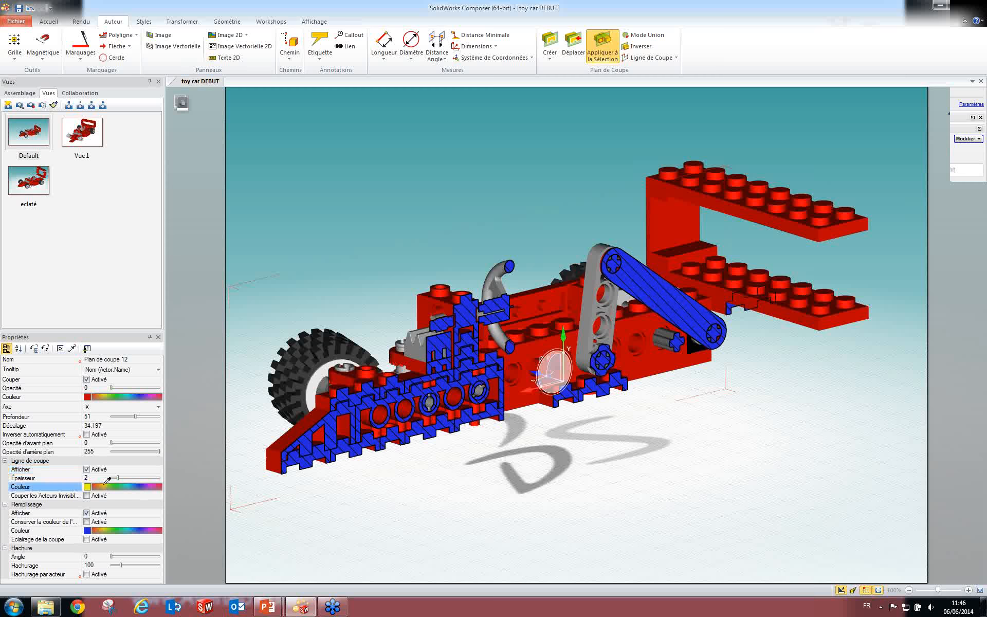
Set the cut line thickness of the cutting plane to 4 and its hatching value to 225.
{"action": "left_click_drag", "start_coordinate": [119, 478], "coordinate": [132, 485]}
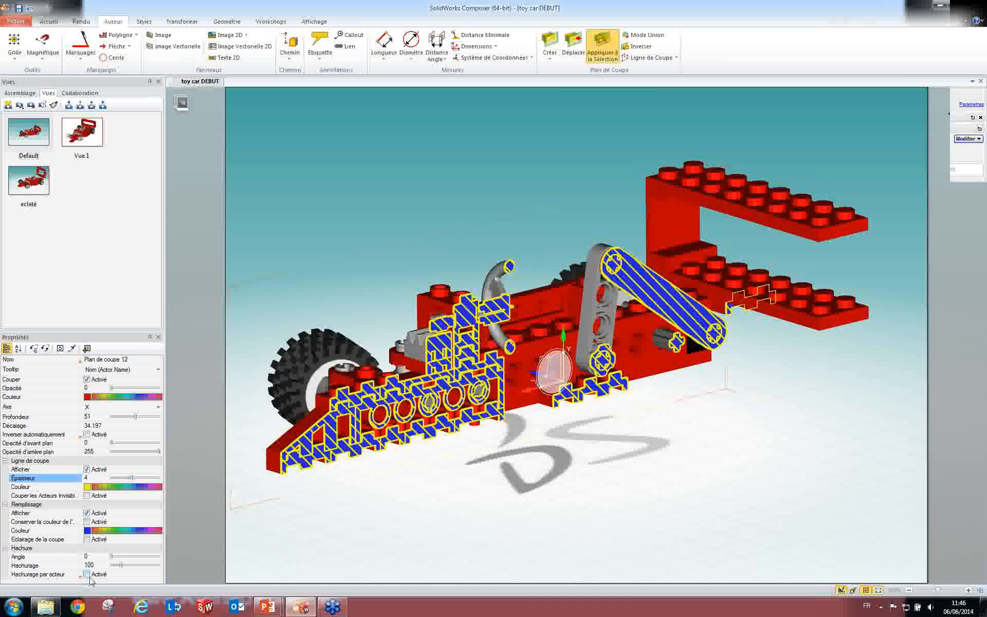
{"action": "mouse_move", "coordinate": [121, 565]}
{"action": "left_mouse_down"}
{"action": "mouse_move", "coordinate": [133, 566]}
{"action": "mouse_move", "coordinate": [110, 562]}
{"action": "left_mouse_up"}
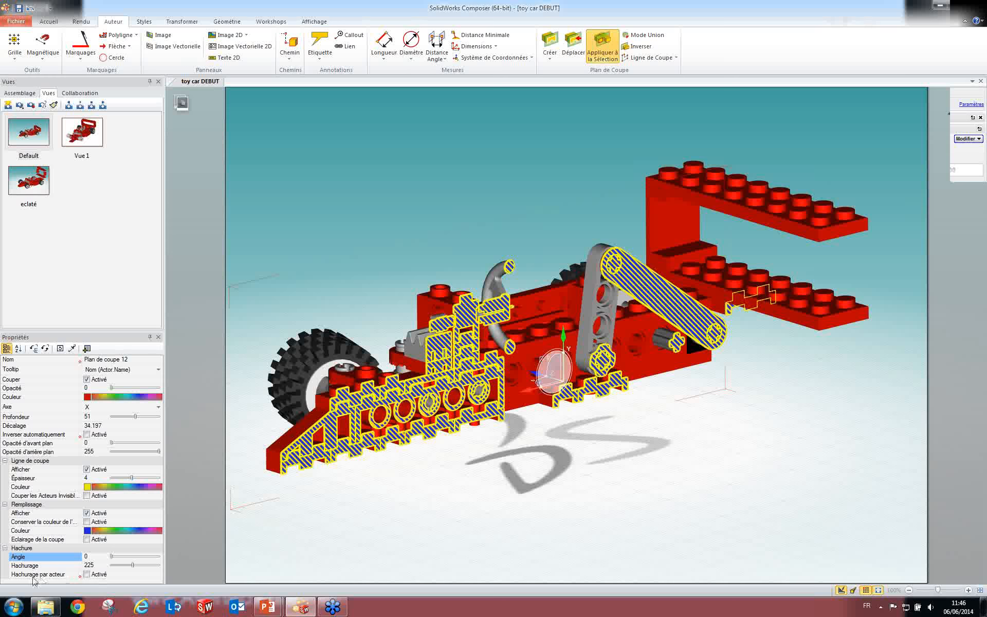
Enable hatching per actor on the cutting plane, initialise the spacing, set the initial angles to 40, and clear the selection.
{"action": "left_click", "coordinate": [86, 576]}
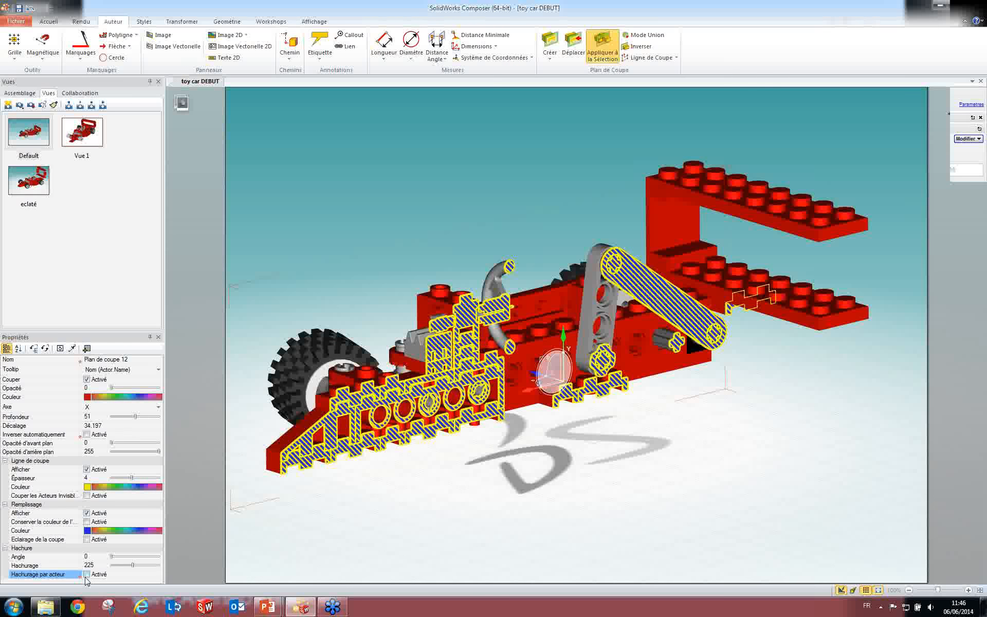
{"action": "left_click", "coordinate": [119, 576]}
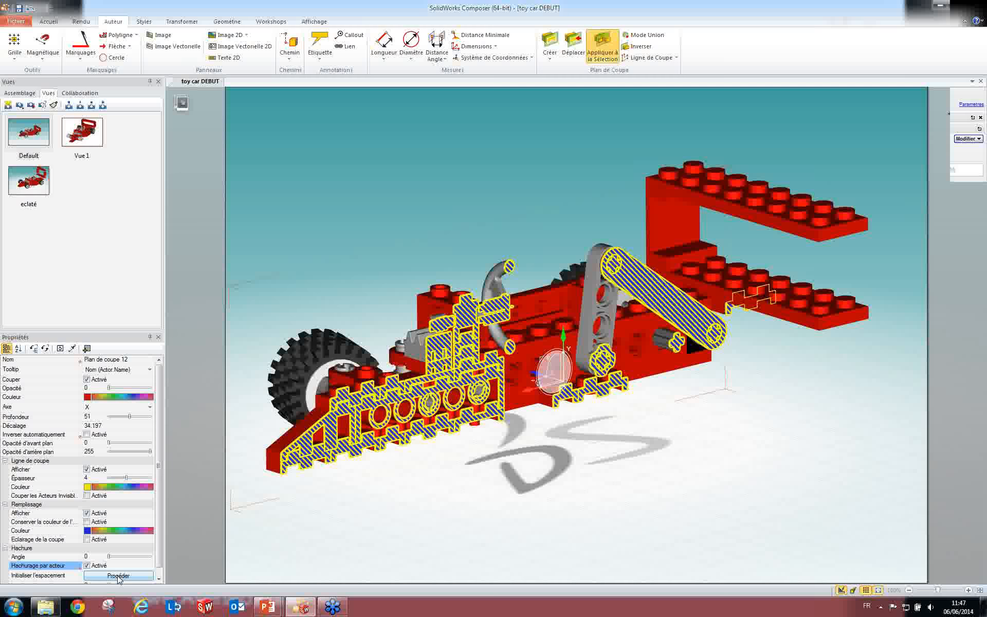
{"action": "left_click", "coordinate": [118, 577]}
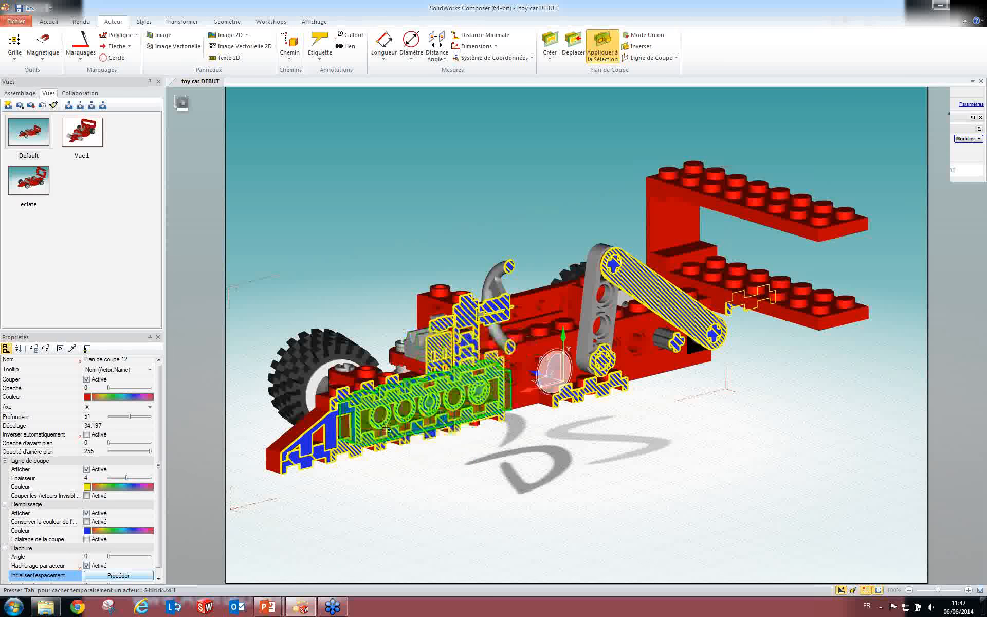
{"action": "scroll", "coordinate": [119, 561], "scroll_direction": "down", "scroll_amount": 1}
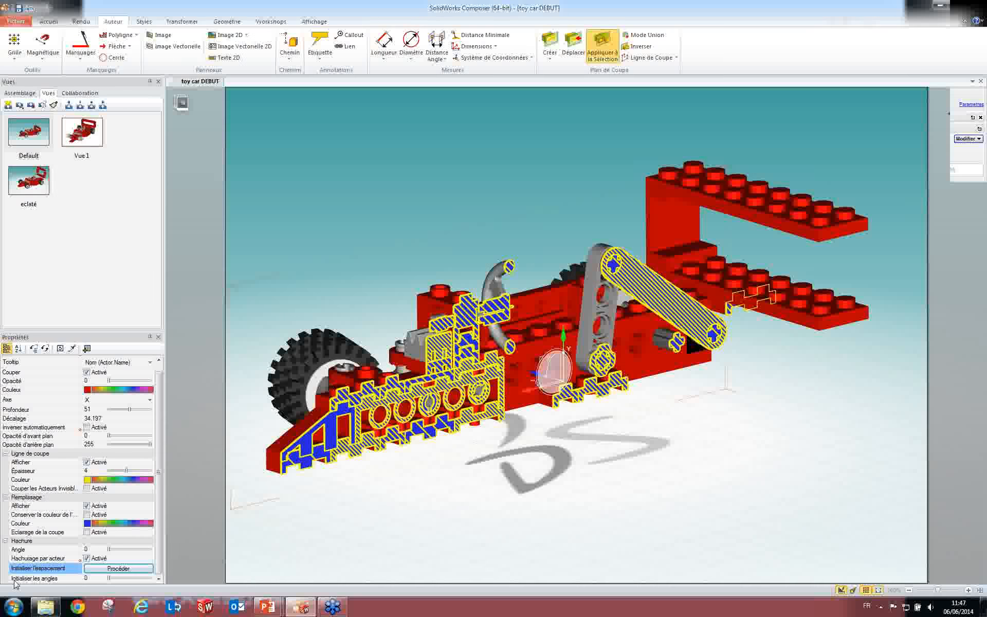
{"action": "left_click_drag", "start_coordinate": [109, 580], "coordinate": [126, 580]}
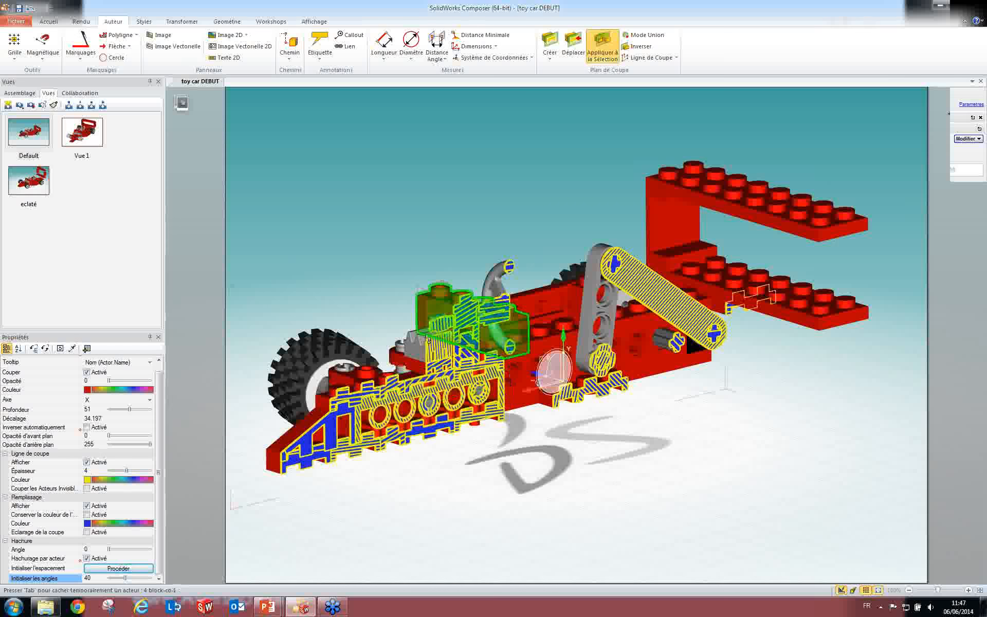
{"action": "scroll", "coordinate": [385, 372], "scroll_direction": "down", "scroll_amount": 2}
{"action": "scroll", "coordinate": [386, 371], "scroll_direction": "up", "scroll_amount": 5}
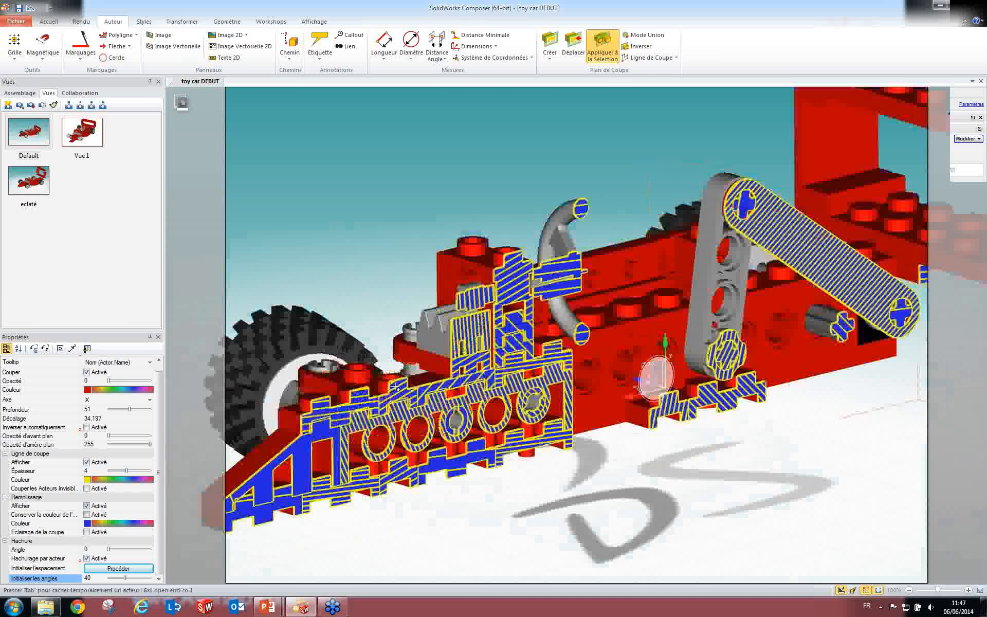
{"action": "scroll", "coordinate": [402, 423], "scroll_direction": "down", "scroll_amount": 5}
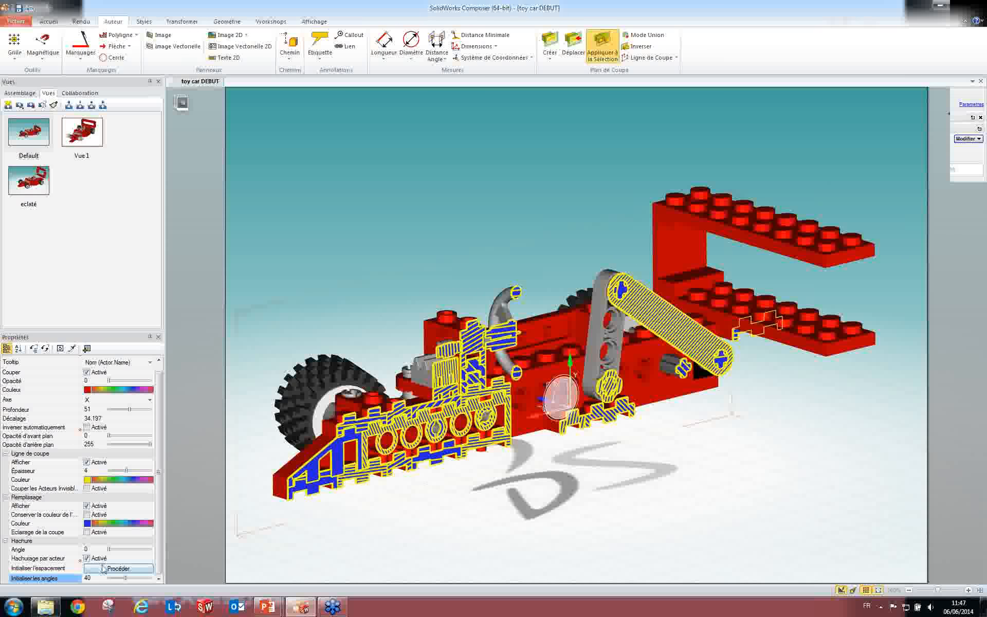
{"action": "left_click", "coordinate": [313, 205]}
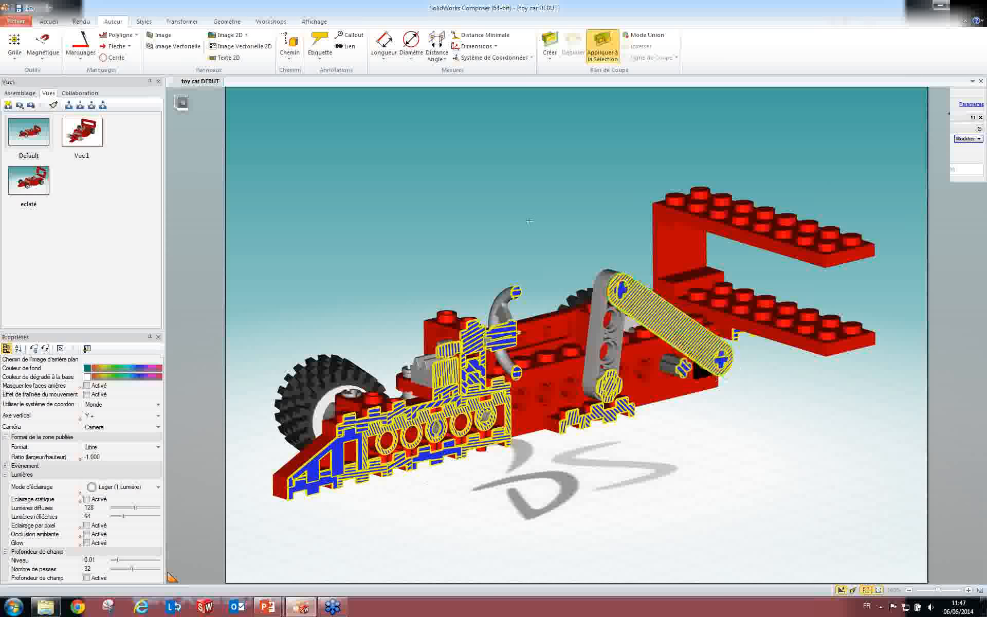
List the cutting planes in the collaboration tree and turn Plan de coupe 12 off and on again.
{"action": "left_click", "coordinate": [91, 94]}
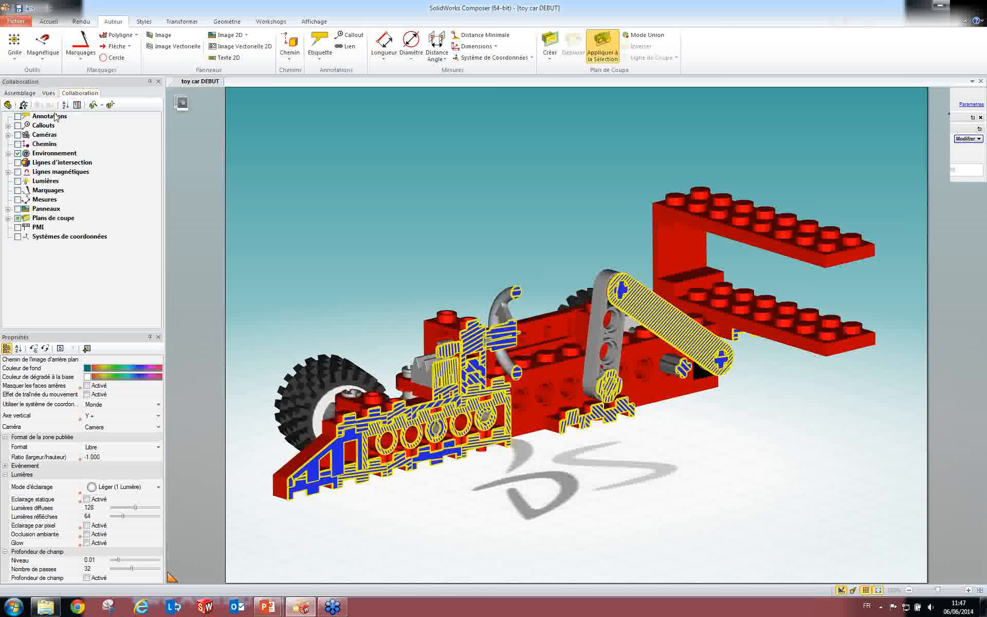
{"action": "left_click", "coordinate": [5, 218]}
{"action": "left_click", "coordinate": [7, 218]}
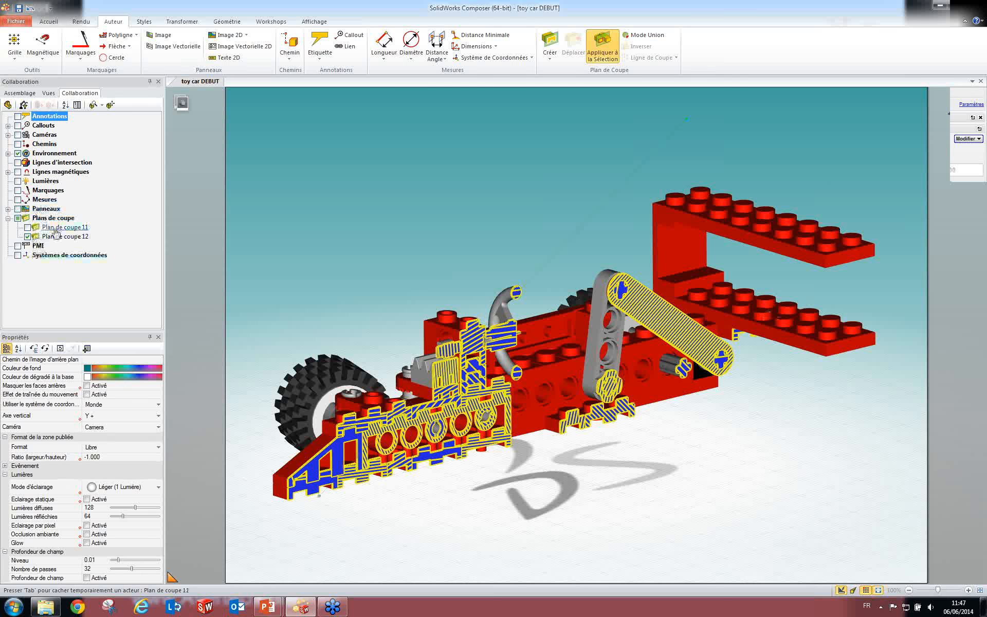
{"action": "left_click", "coordinate": [28, 237]}
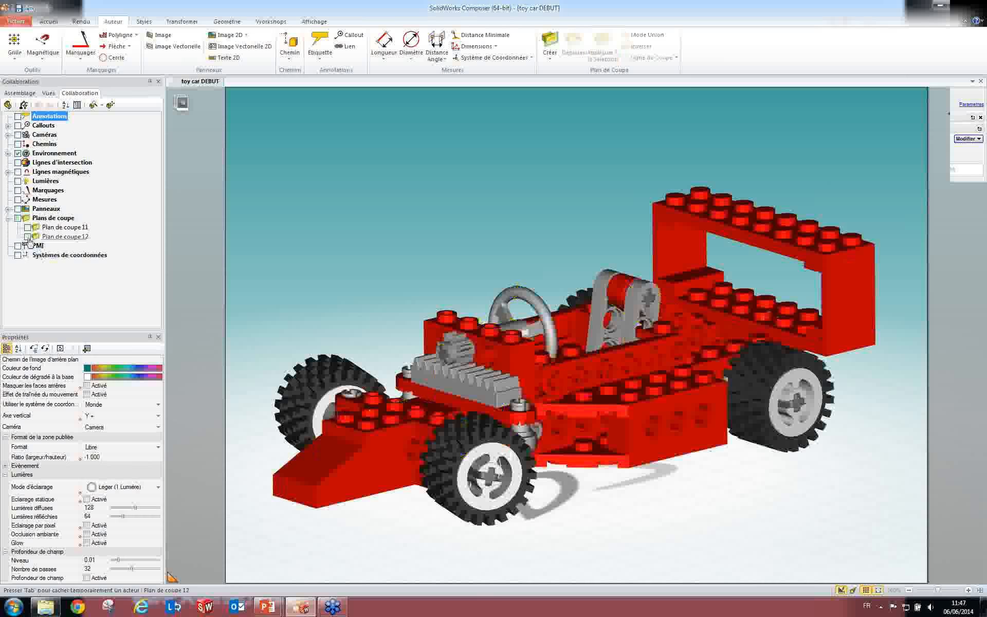
{"action": "left_click", "coordinate": [28, 237]}
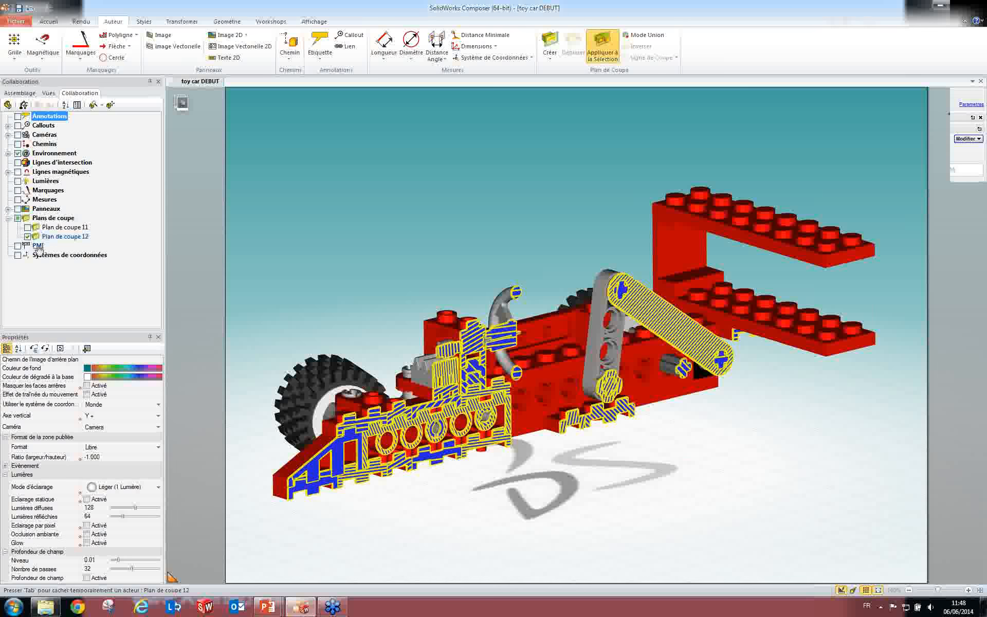
{"action": "left_click", "coordinate": [456, 305]}
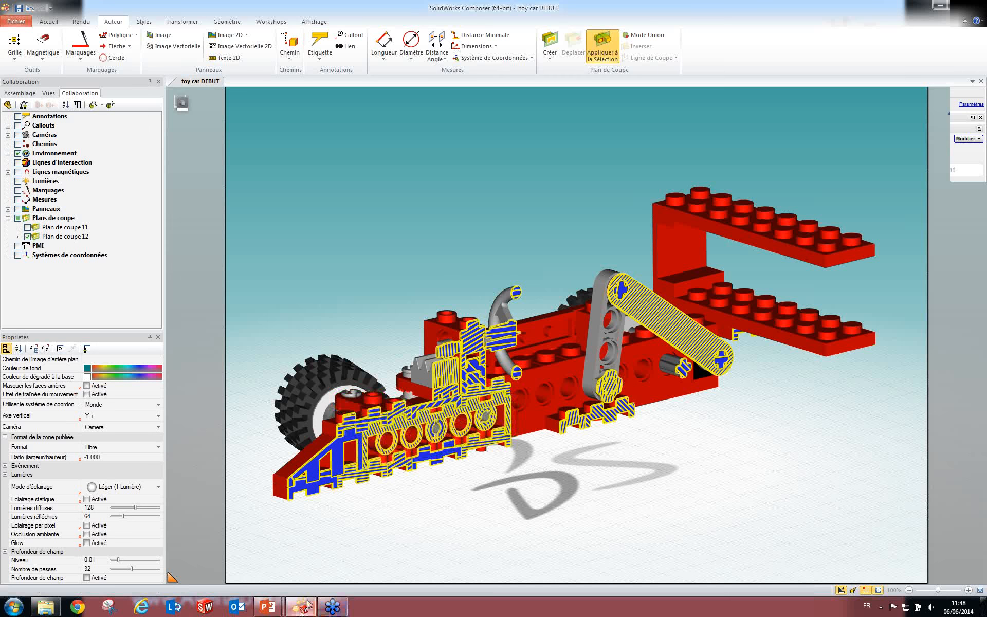
Save the sectioned car as a new view instead of updating Default, and return to the Default view.
{"action": "left_click", "coordinate": [48, 93]}
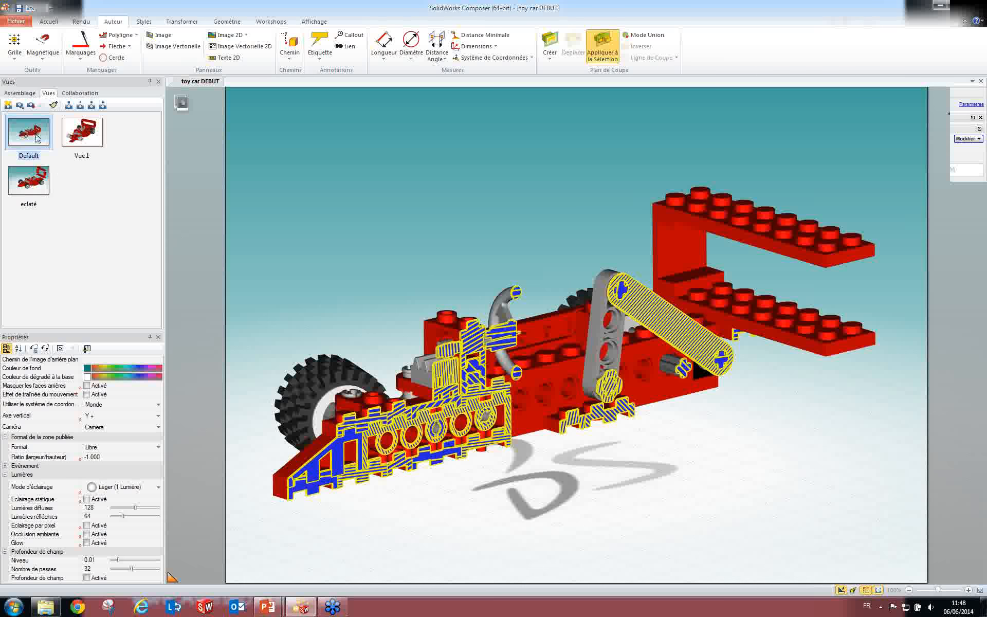
{"action": "double_click", "coordinate": [36, 133]}
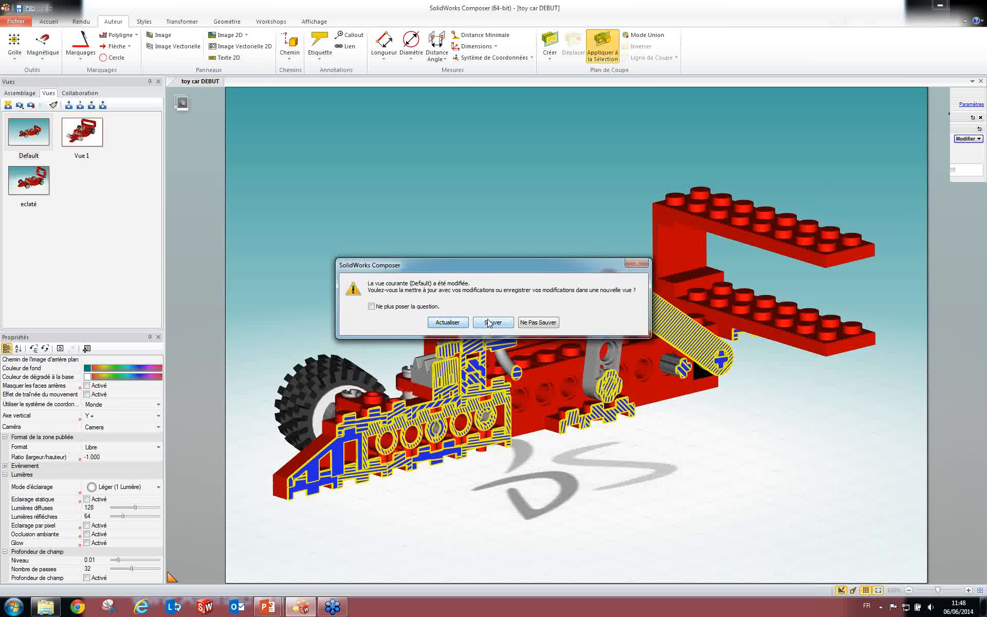
{"action": "left_click_drag", "start_coordinate": [434, 261], "coordinate": [440, 180]}
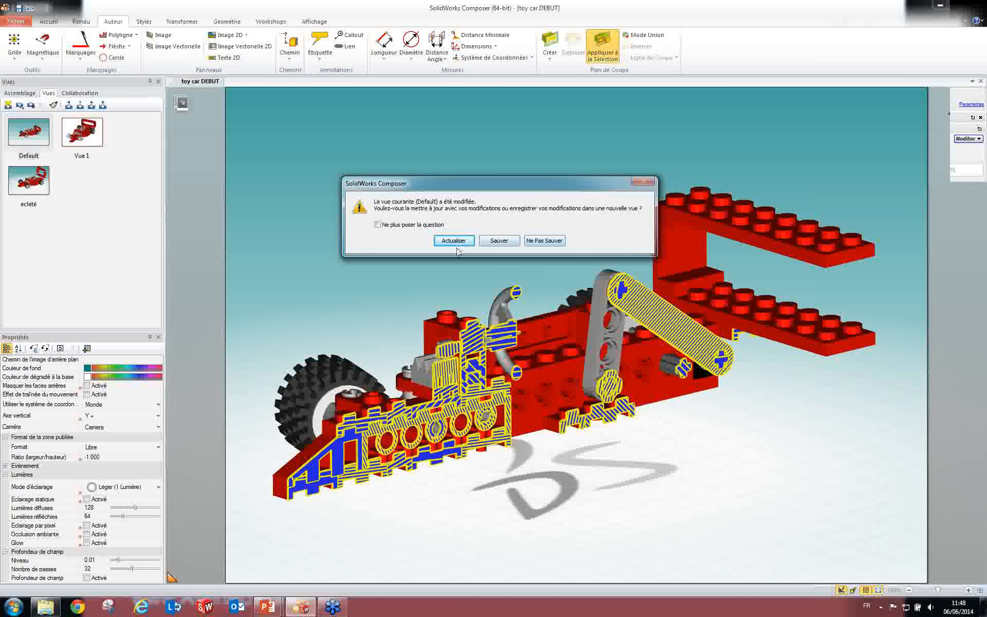
{"action": "left_click", "coordinate": [495, 241]}
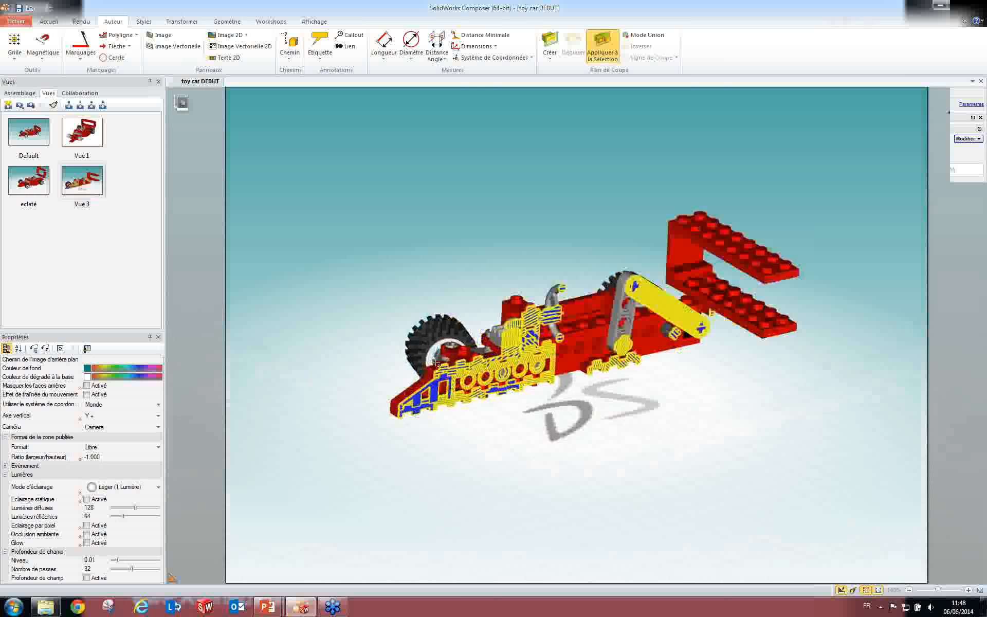
{"action": "double_click", "coordinate": [29, 132]}
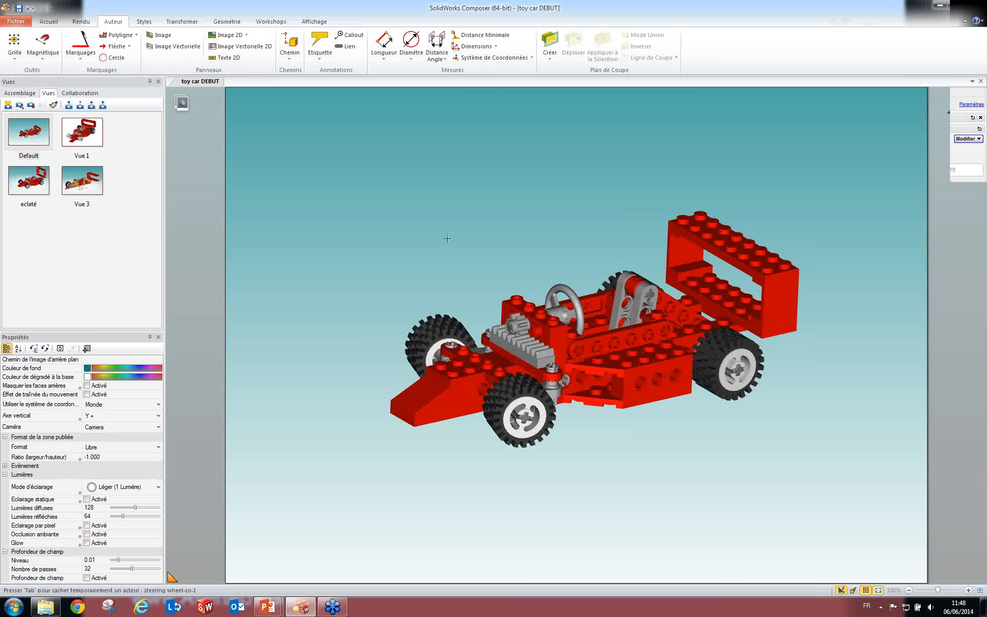
Start the Digger, move its circle to the empty area above the car's nose, and centre it on the grey upright behind the steering wheel.
{"action": "left_click", "coordinate": [49, 21]}
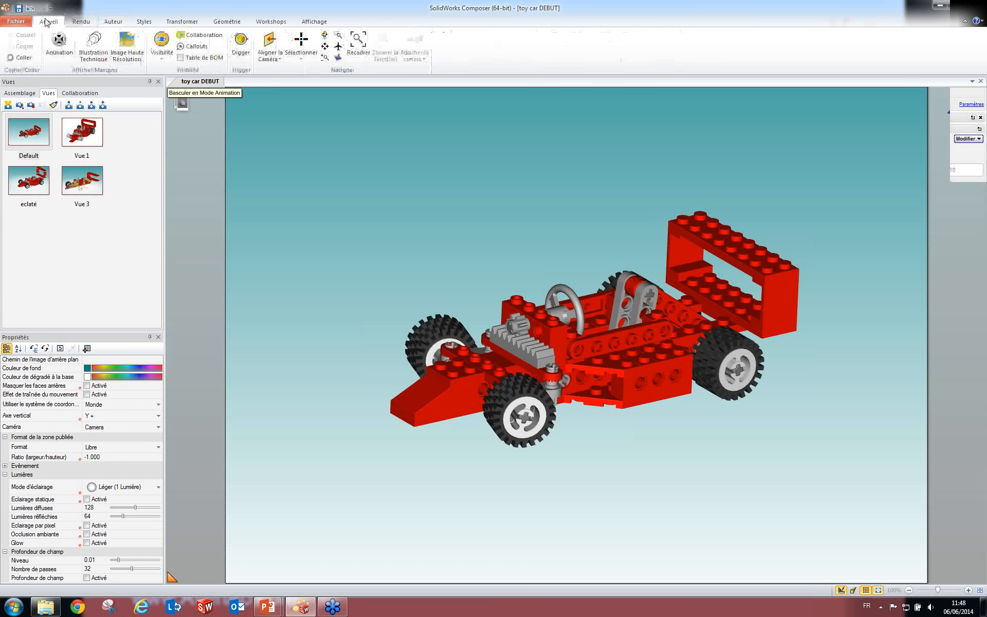
{"action": "left_click", "coordinate": [242, 51]}
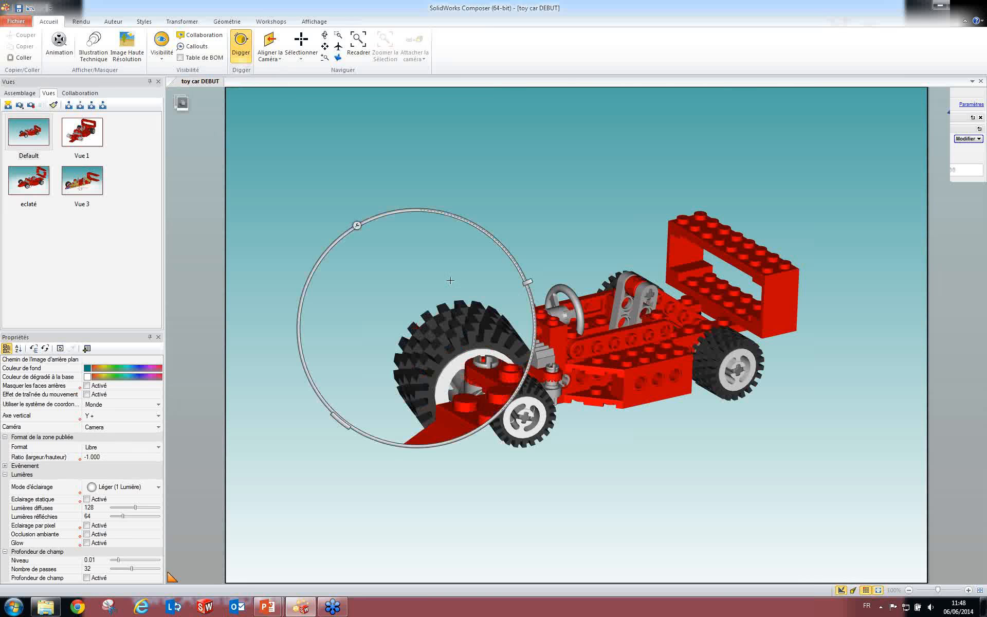
{"action": "left_click_drag", "start_coordinate": [443, 210], "coordinate": [385, 91]}
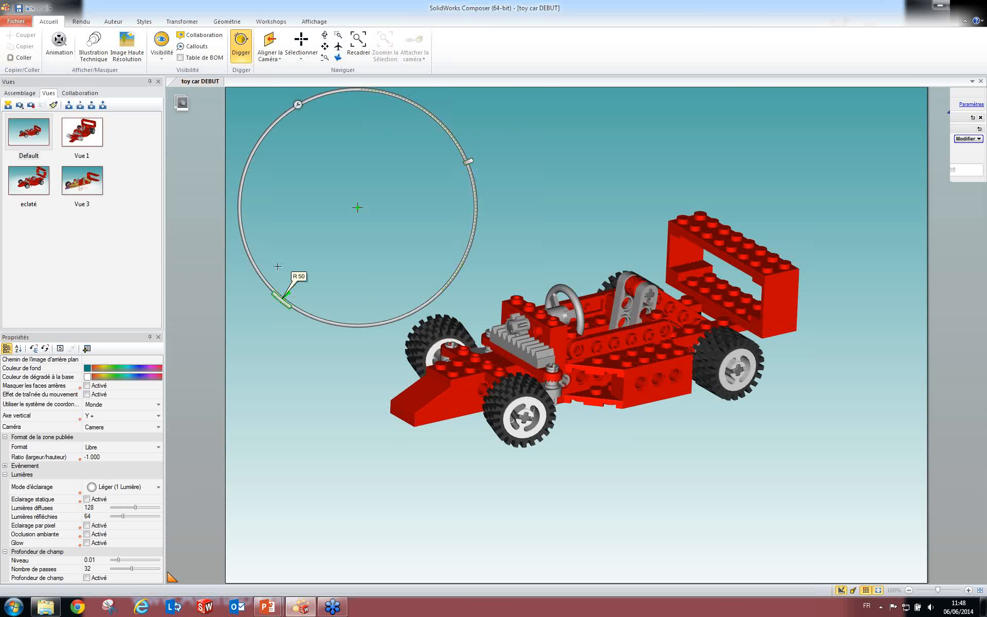
{"action": "left_click", "coordinate": [297, 104]}
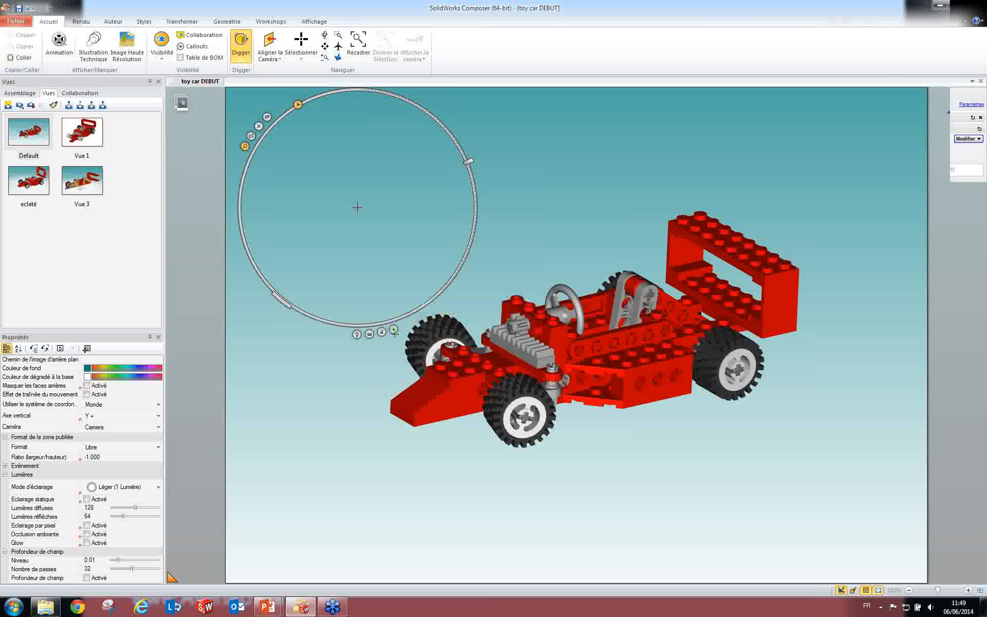
{"action": "left_click_drag", "start_coordinate": [393, 329], "coordinate": [637, 292]}
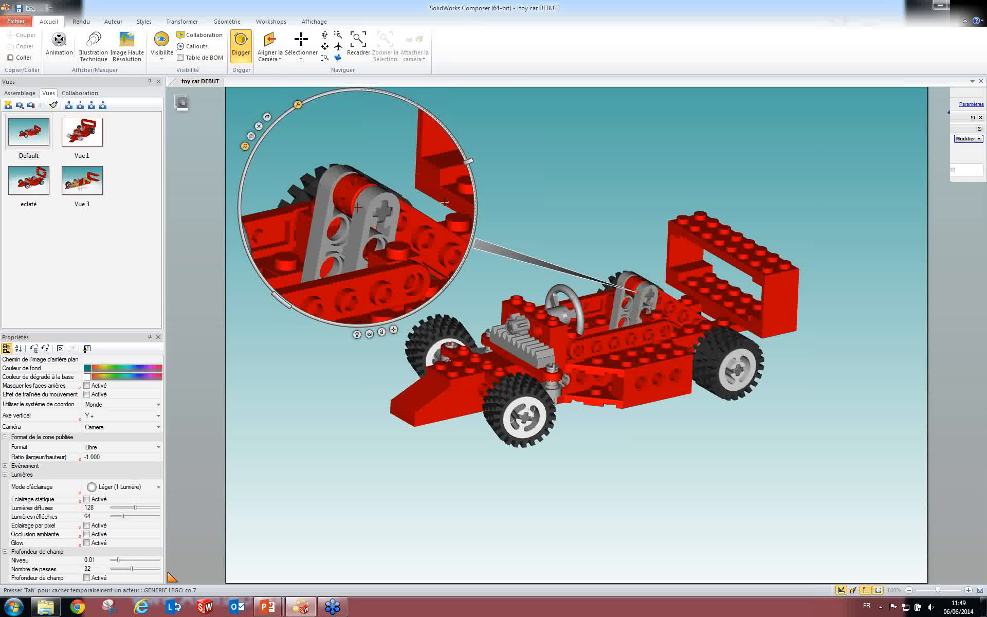
Increase the Digger's magnification, shrink its circle slightly, and capture the detail as a 2D image.
{"action": "left_click_drag", "start_coordinate": [469, 161], "coordinate": [438, 119]}
{"action": "left_click_drag", "start_coordinate": [278, 298], "coordinate": [302, 296]}
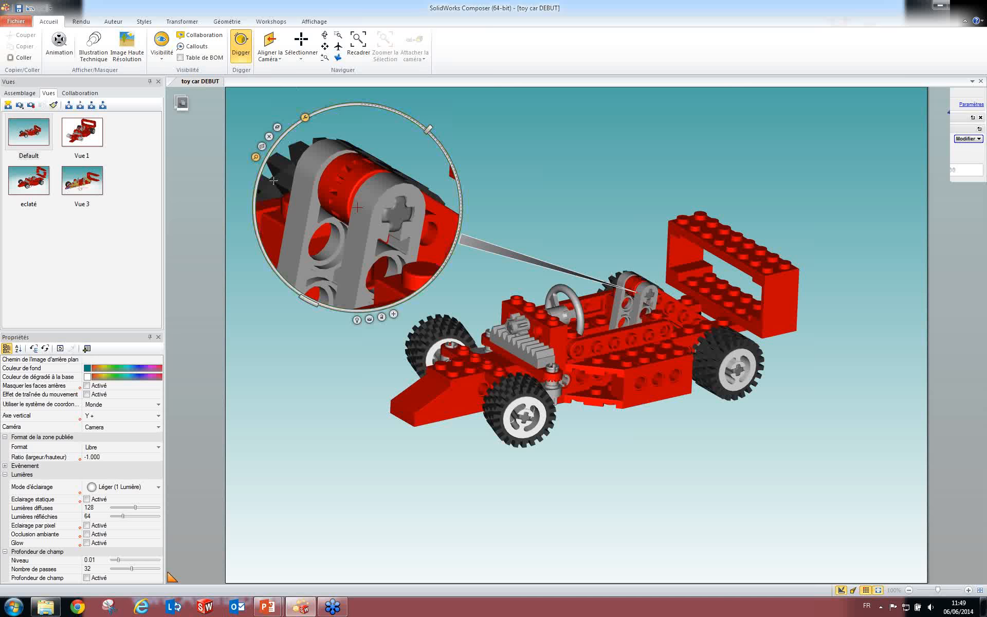
{"action": "left_click", "coordinate": [369, 319]}
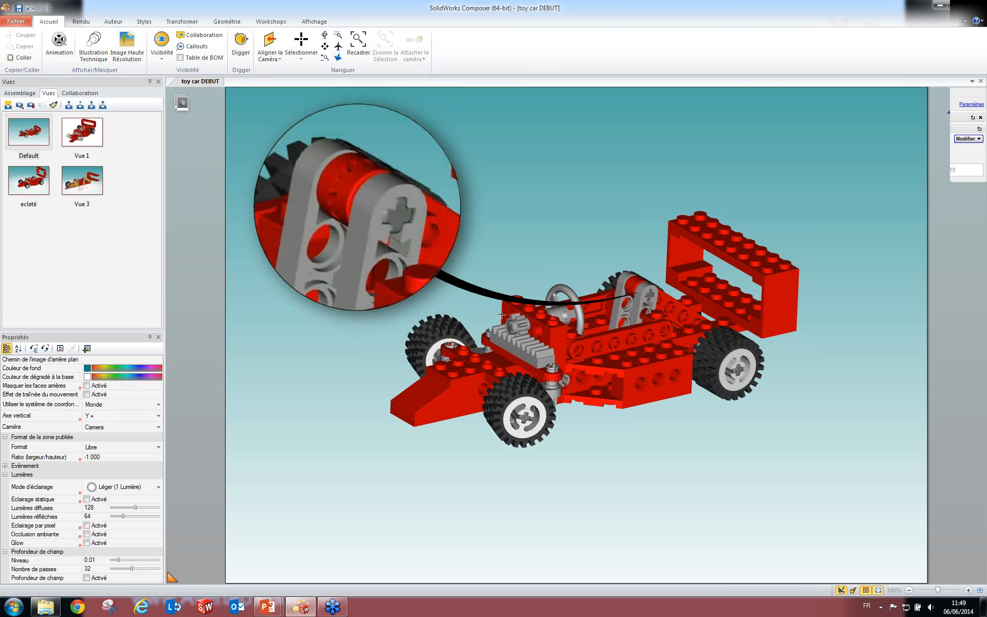
Reopen the captured detail image for editing, retarget it to the near front wheel, and deselect it.
{"action": "left_click_drag", "start_coordinate": [616, 347], "coordinate": [530, 334]}
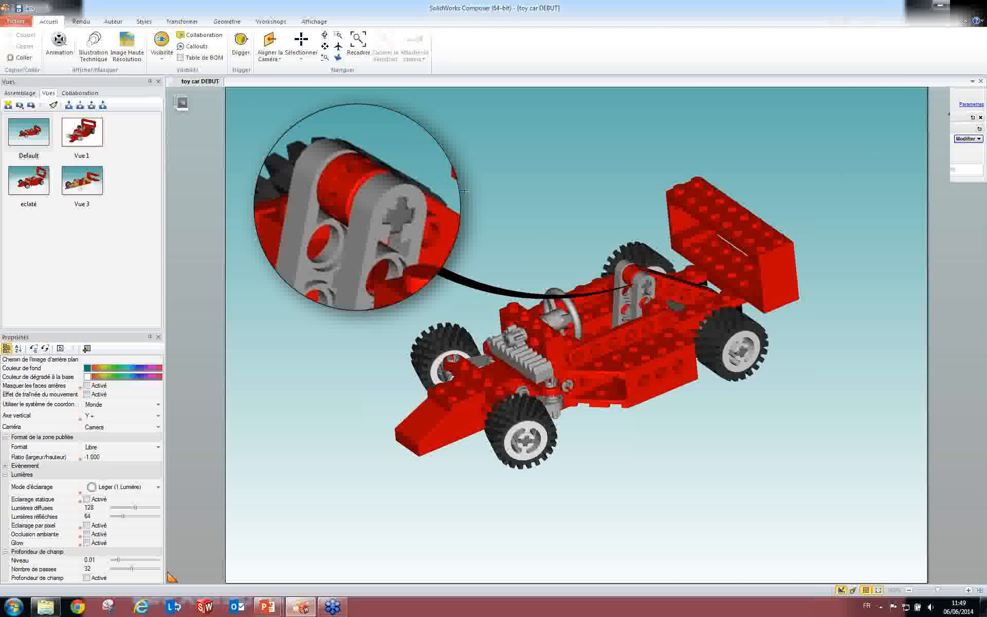
{"action": "double_click", "coordinate": [367, 217]}
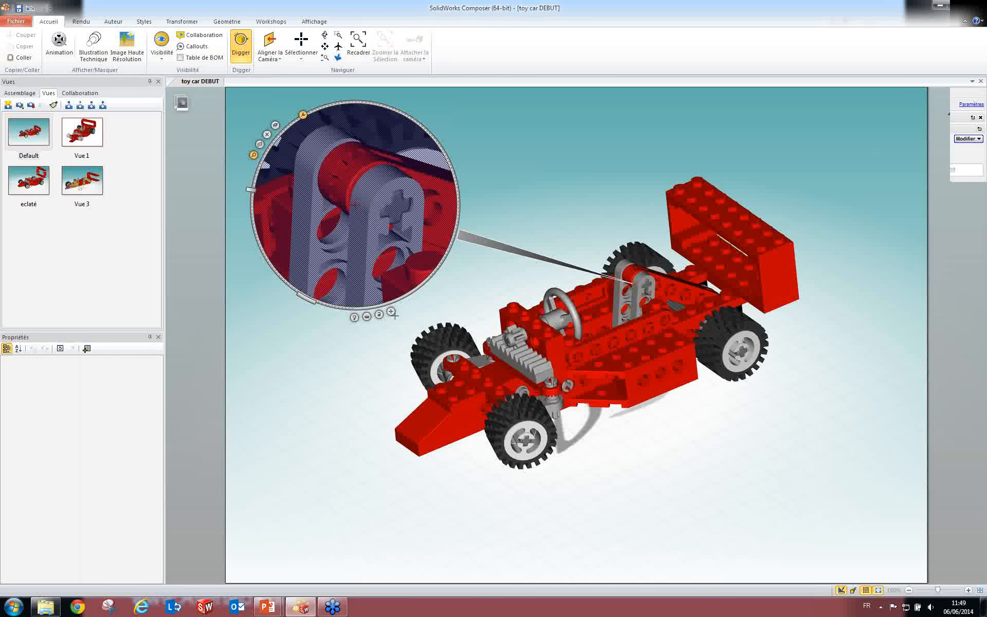
{"action": "left_click_drag", "start_coordinate": [451, 327], "coordinate": [521, 447]}
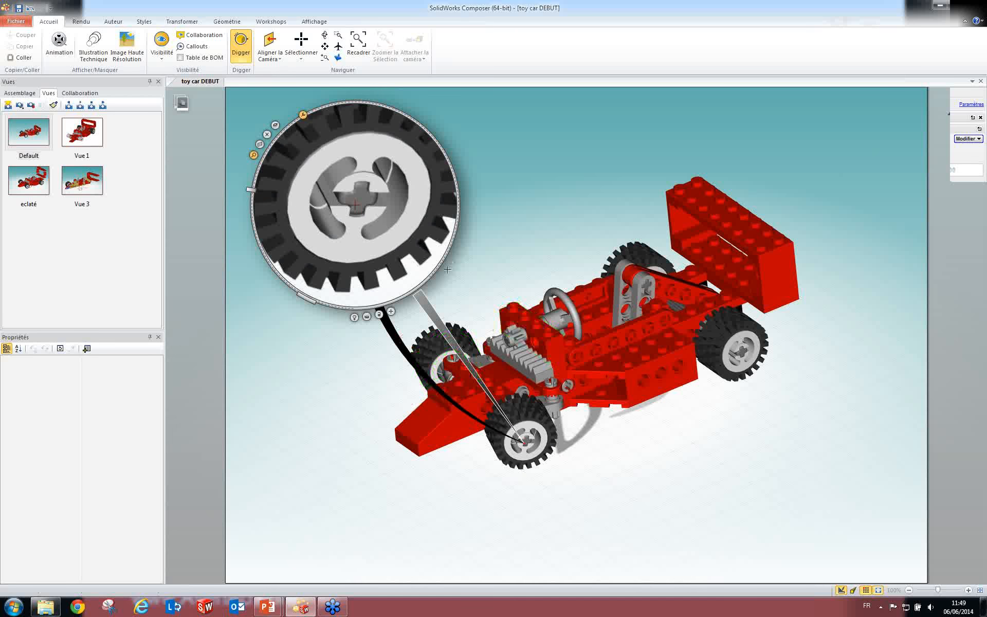
{"action": "left_click", "coordinate": [446, 302]}
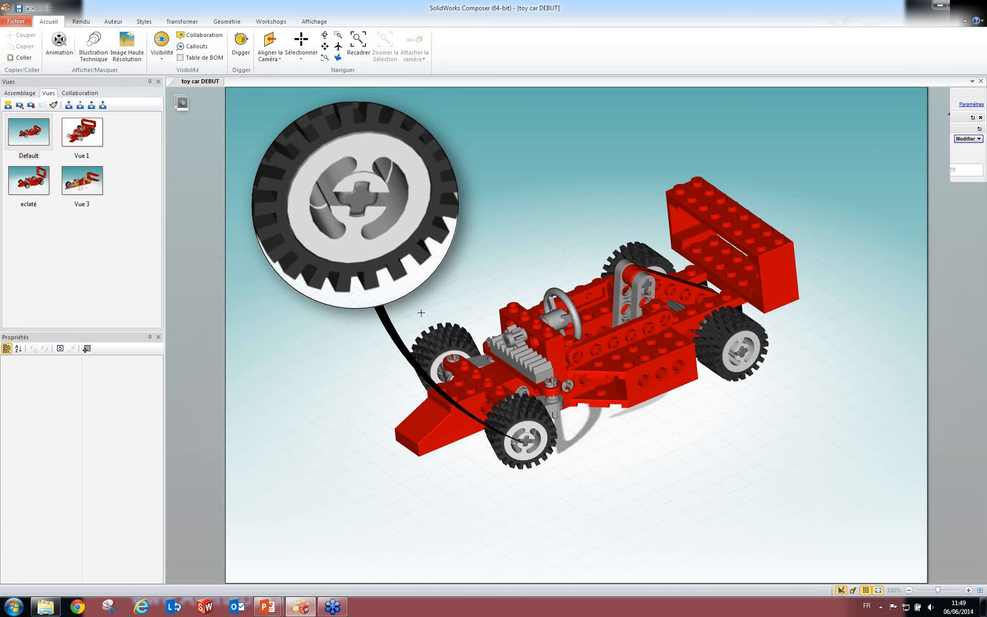
{"action": "left_click_drag", "start_coordinate": [484, 298], "coordinate": [535, 302]}
{"action": "right_click_drag", "start_coordinate": [535, 302], "coordinate": [529, 304]}
{"action": "right_click_drag", "start_coordinate": [589, 393], "coordinate": [587, 357]}
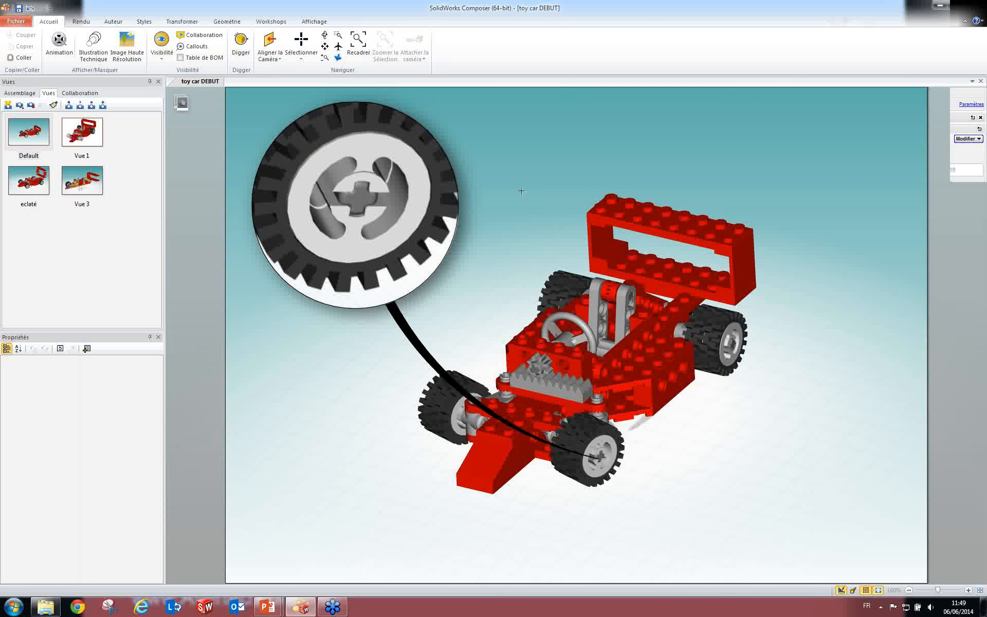
{"action": "left_click", "coordinate": [524, 174]}
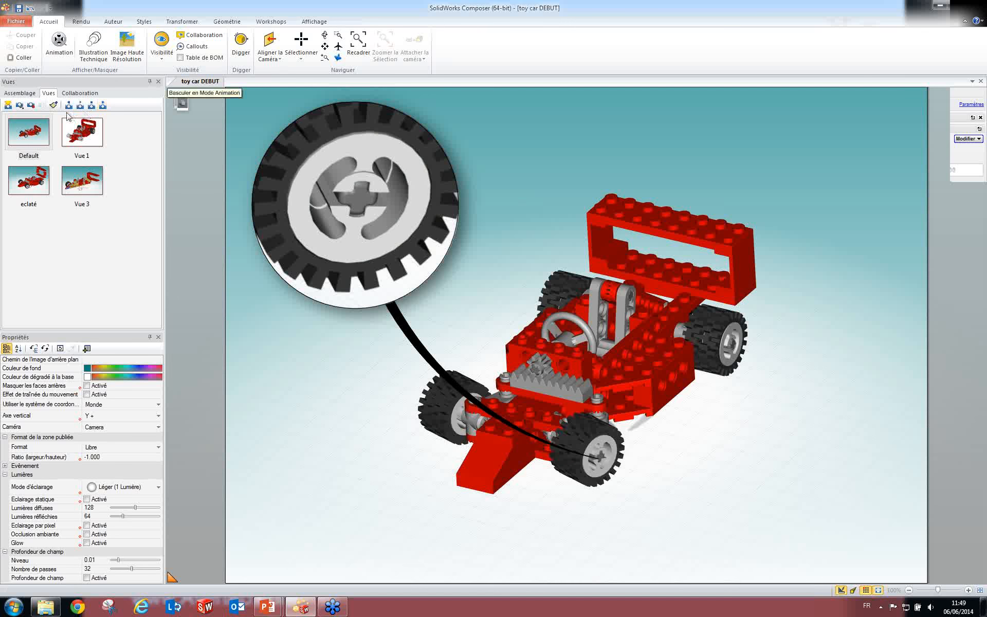
Locate the wheel detail image among the collaboration panels and save the car with this detail as a new view.
{"action": "left_click", "coordinate": [74, 94]}
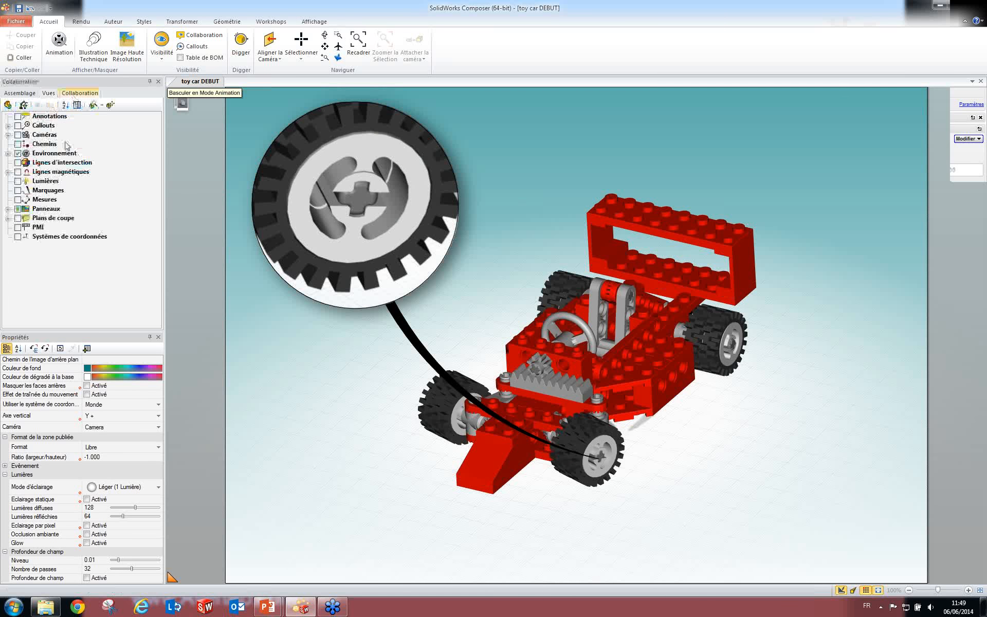
{"action": "left_click", "coordinate": [7, 208]}
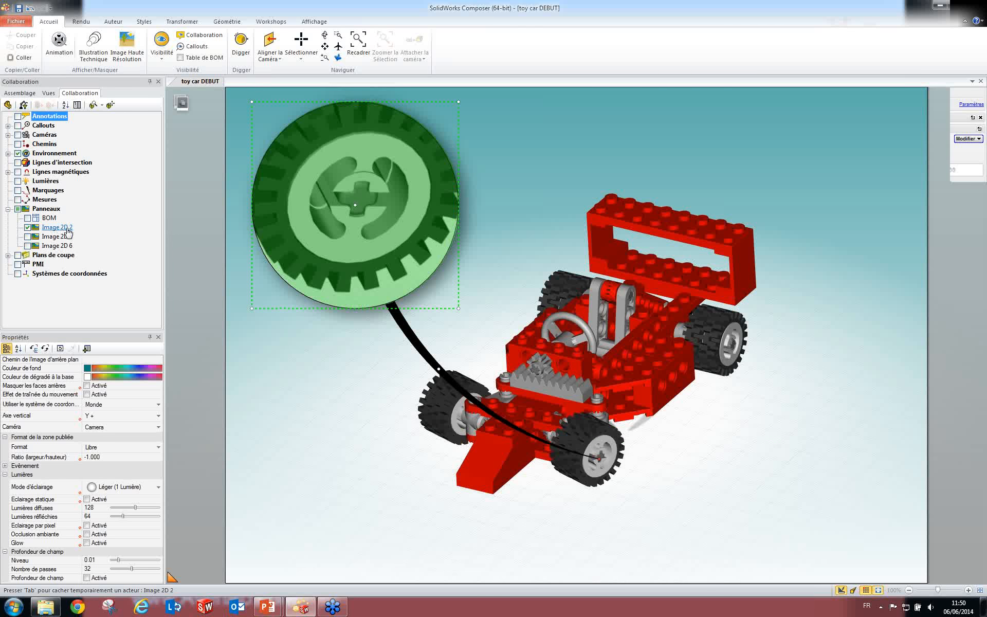
{"action": "left_click", "coordinate": [20, 94]}
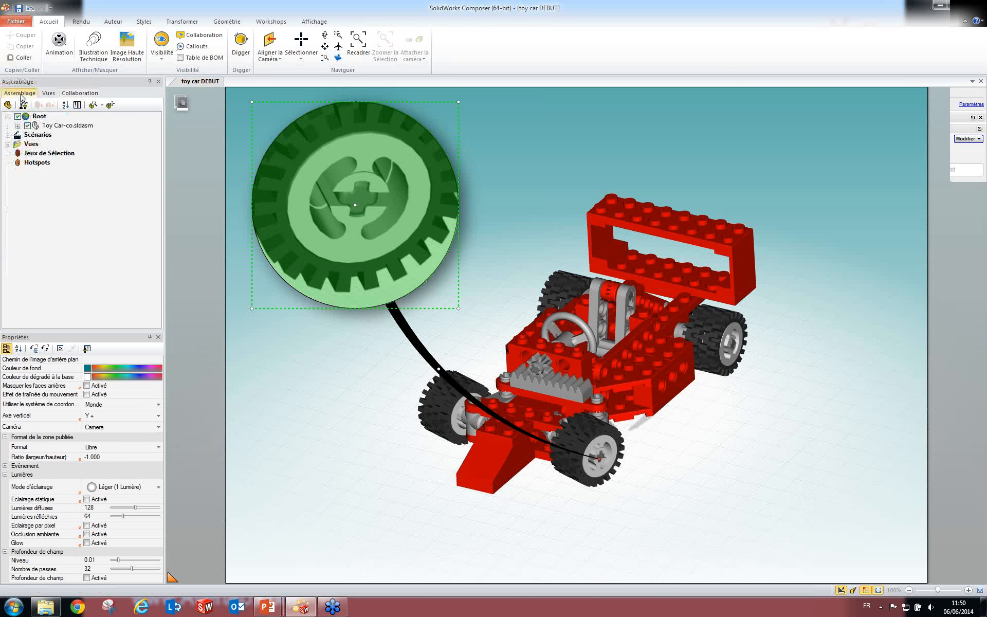
{"action": "left_click", "coordinate": [47, 94]}
{"action": "left_click", "coordinate": [7, 107]}
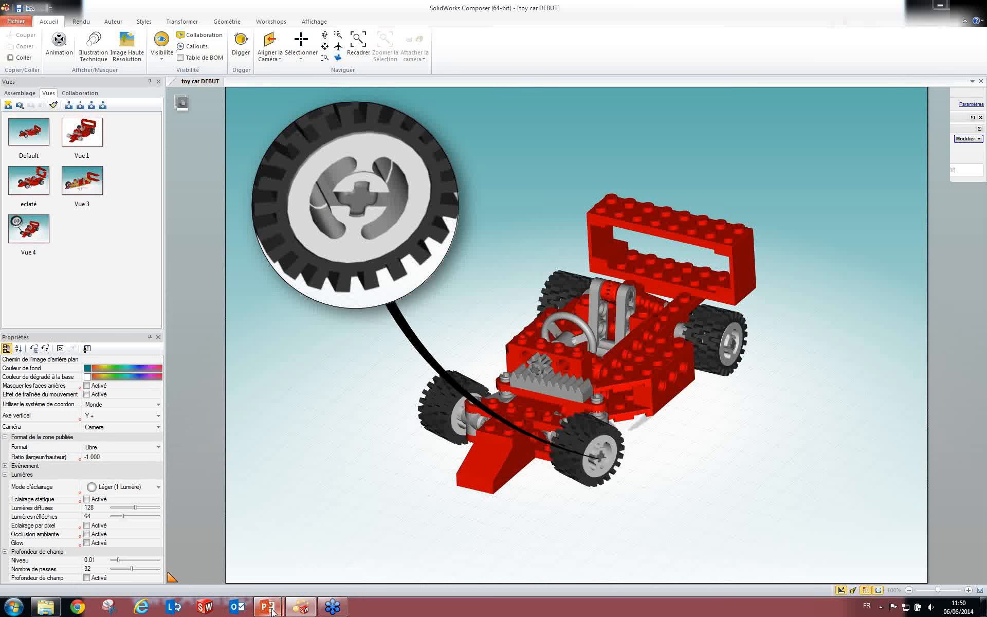
{"action": "mouse_move", "coordinate": [275, 602]}
{"action": "left_click", "coordinate": [327, 537]}
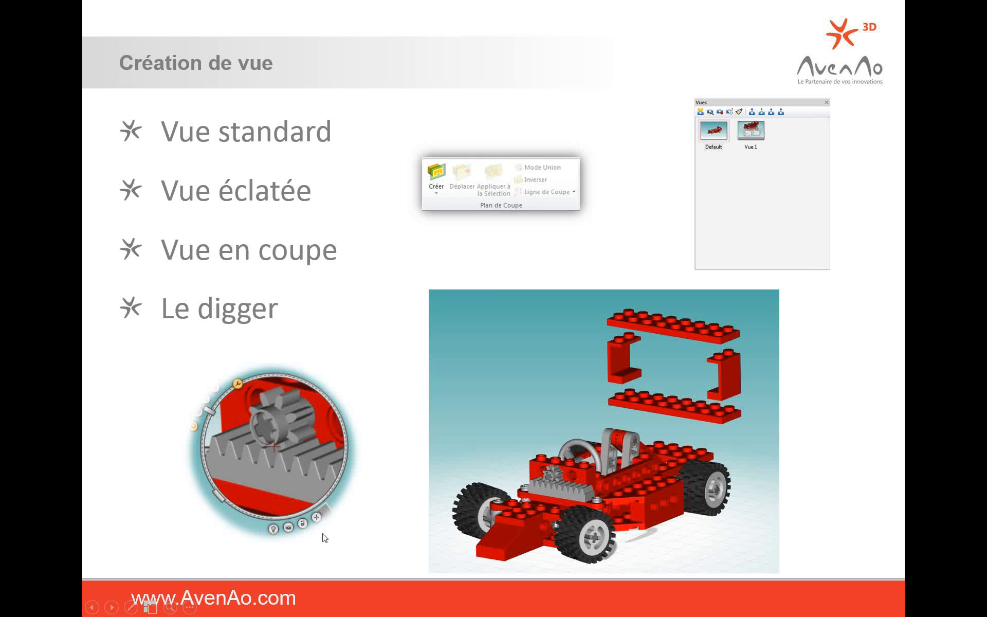
{"action": "left_click", "coordinate": [381, 363]}
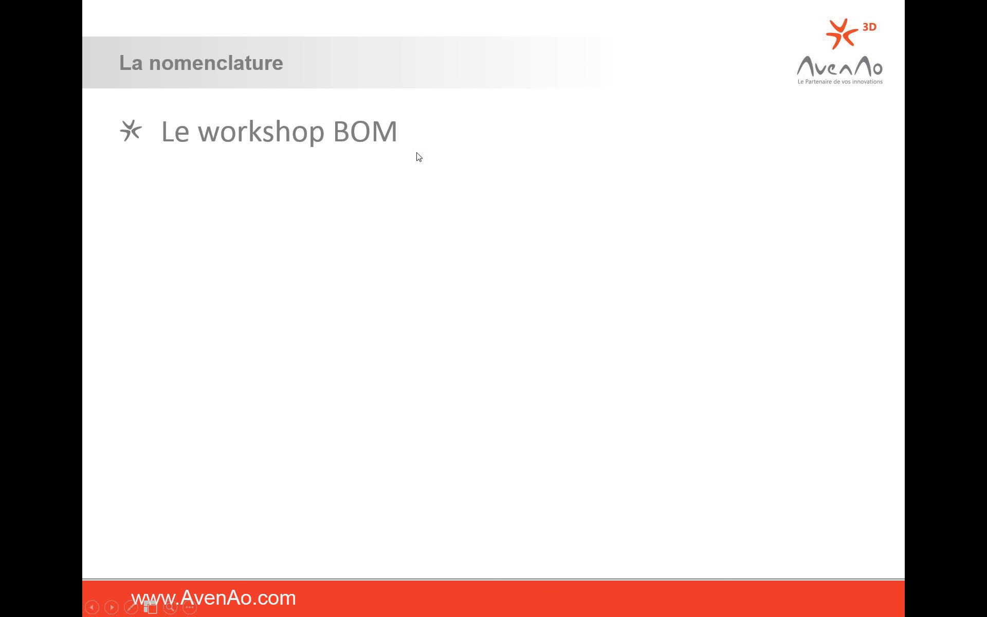
{"action": "left_click", "coordinate": [393, 240]}
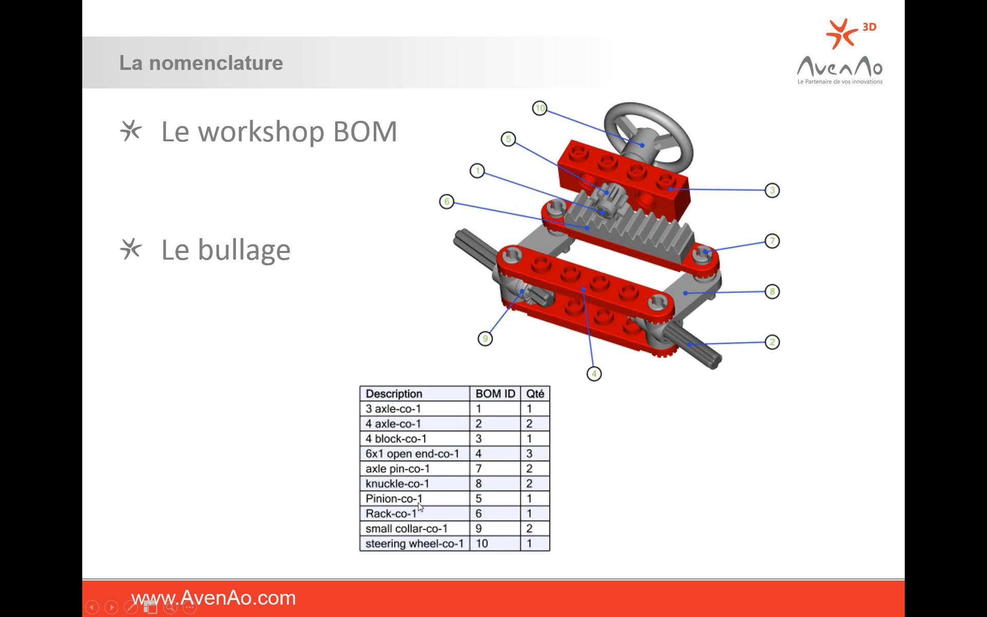
{"action": "key", "text": "super"}
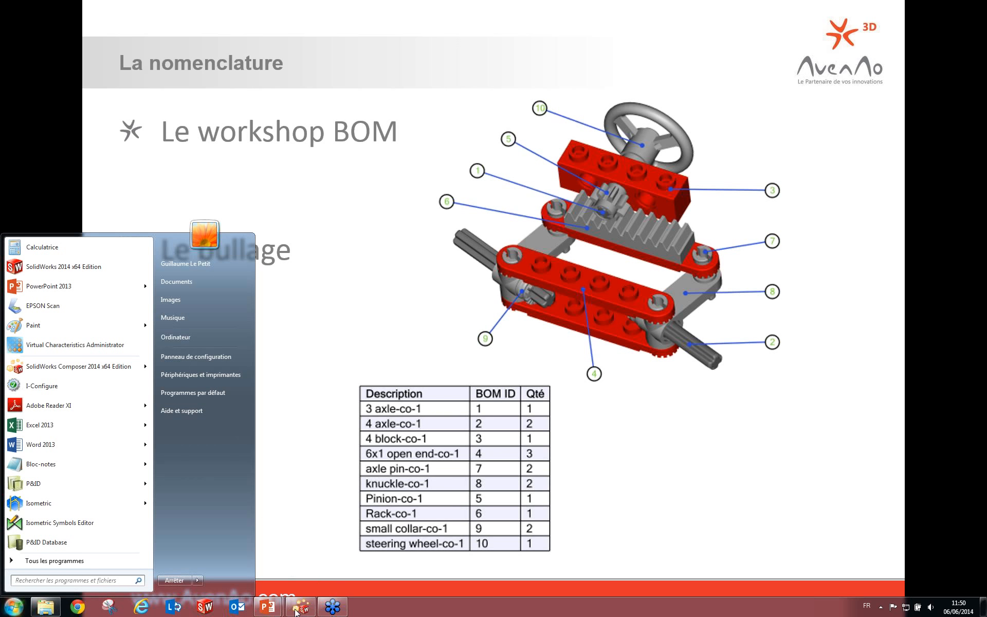
{"action": "left_click", "coordinate": [301, 607]}
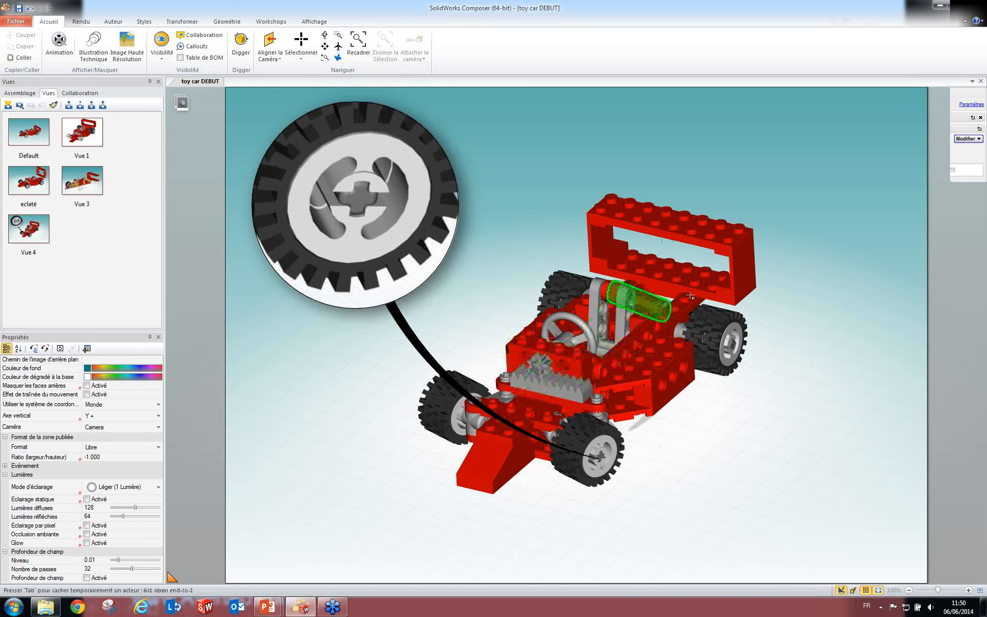
Return to the Default view and examine the BOM ID property of the red side beam and the nose piece.
{"action": "left_click", "coordinate": [29, 131]}
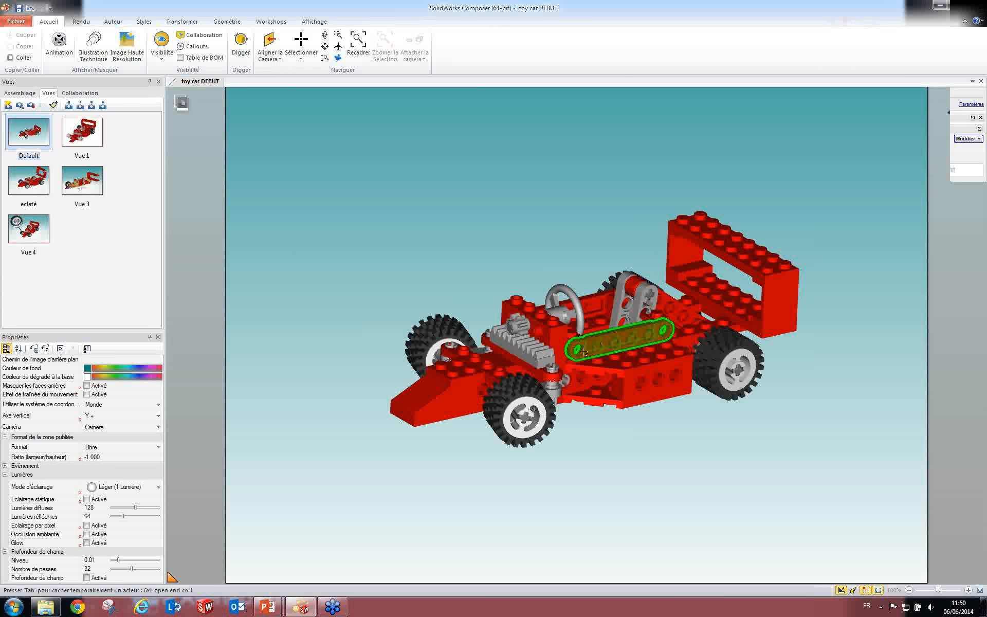
{"action": "left_click", "coordinate": [584, 352]}
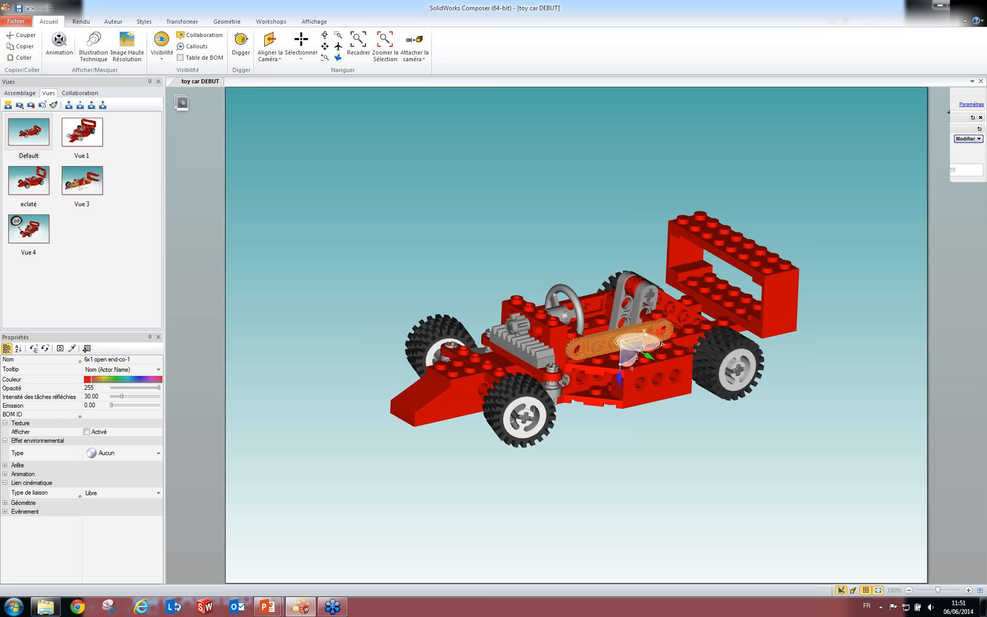
{"action": "left_click", "coordinate": [63, 414]}
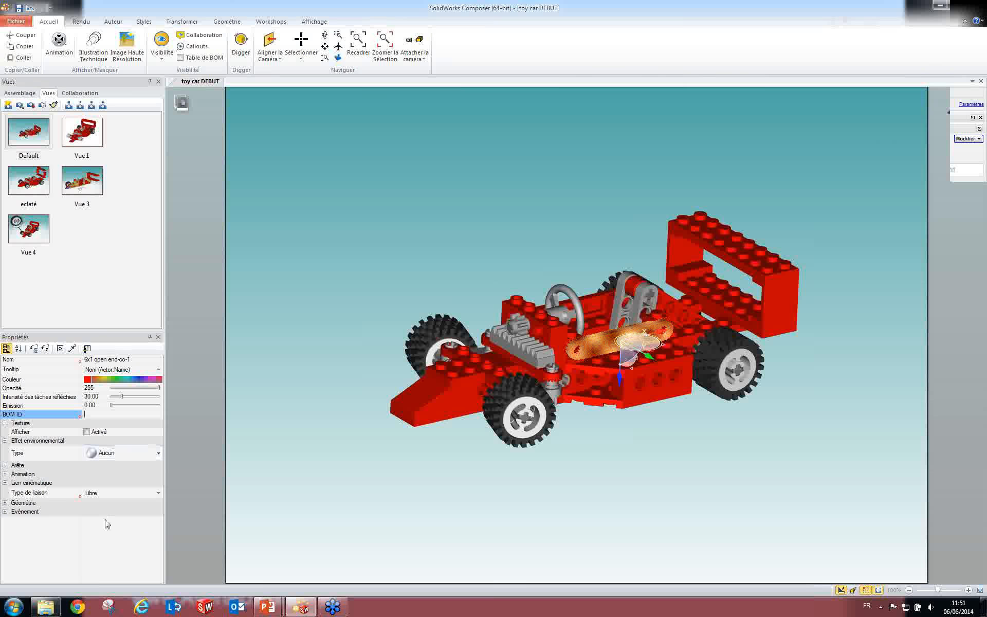
{"action": "left_click", "coordinate": [449, 386]}
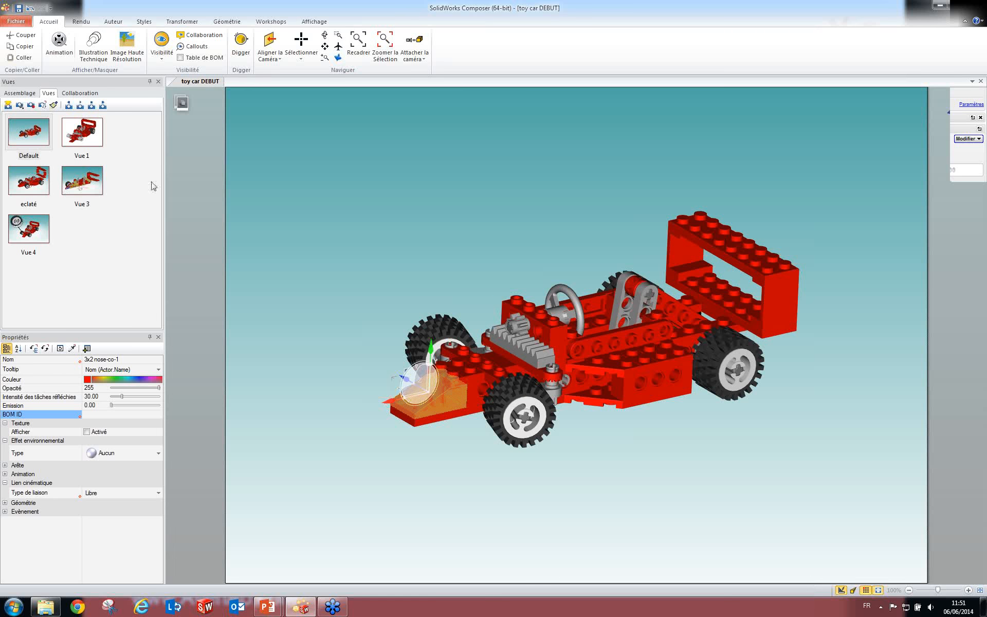
Show Vue 4, examine the properties of the wheel detail image and the ground, and clear the selection.
{"action": "left_click", "coordinate": [33, 224]}
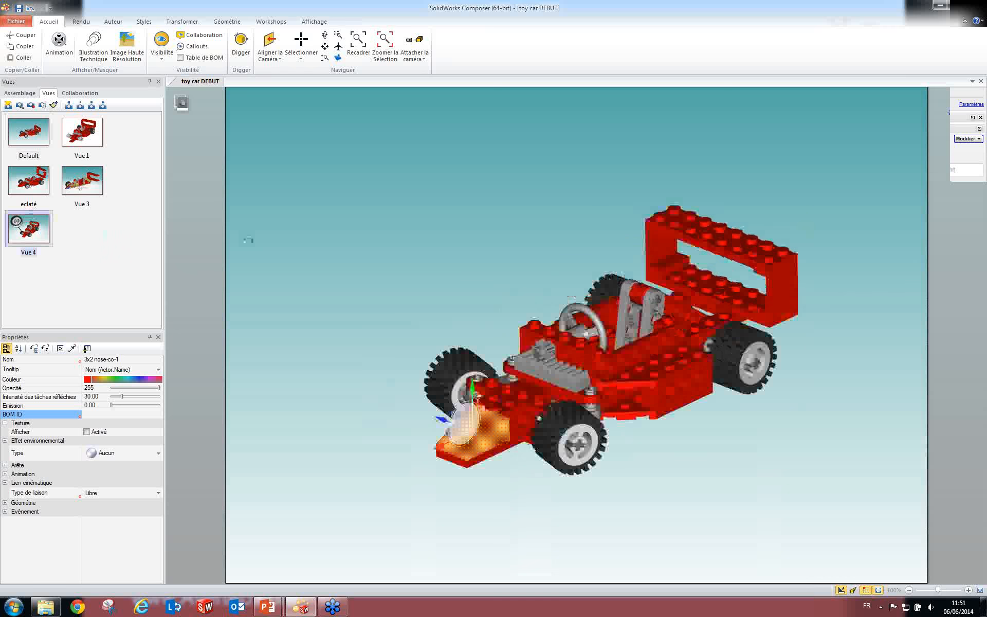
{"action": "left_click", "coordinate": [358, 245]}
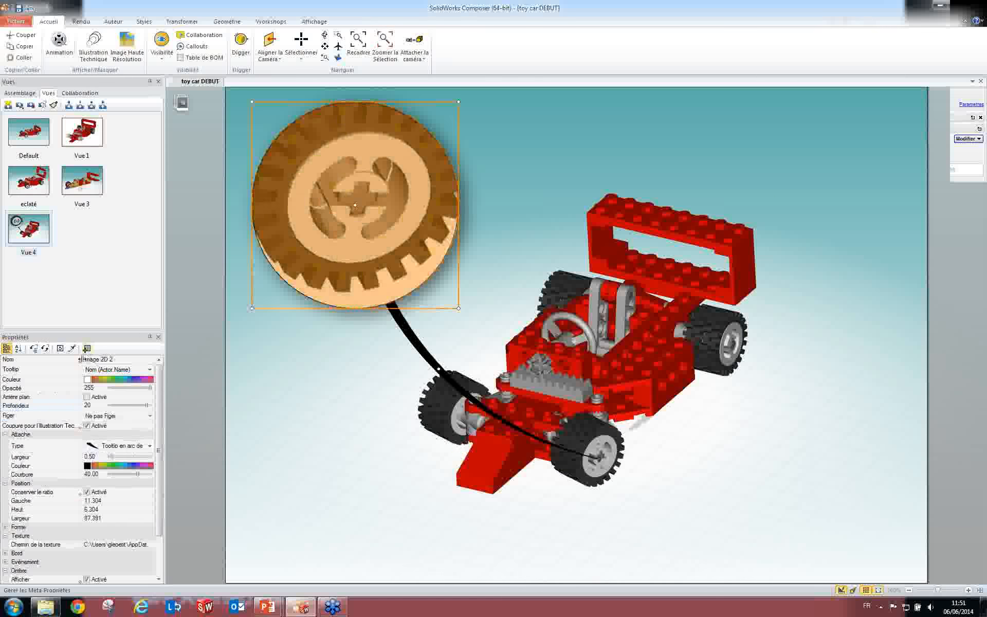
{"action": "left_click_drag", "start_coordinate": [161, 430], "coordinate": [156, 408]}
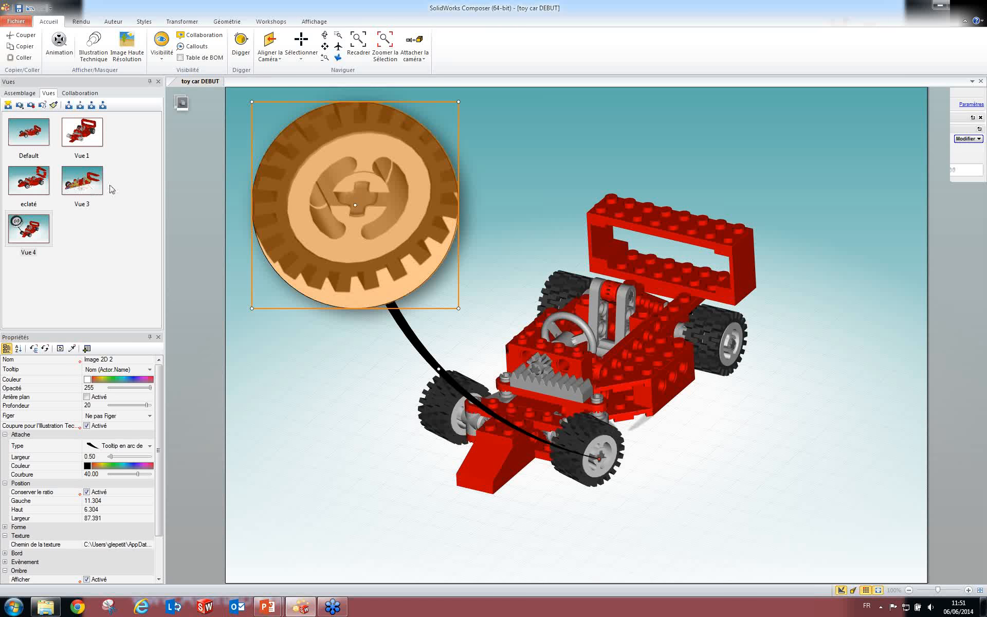
{"action": "left_click", "coordinate": [340, 416]}
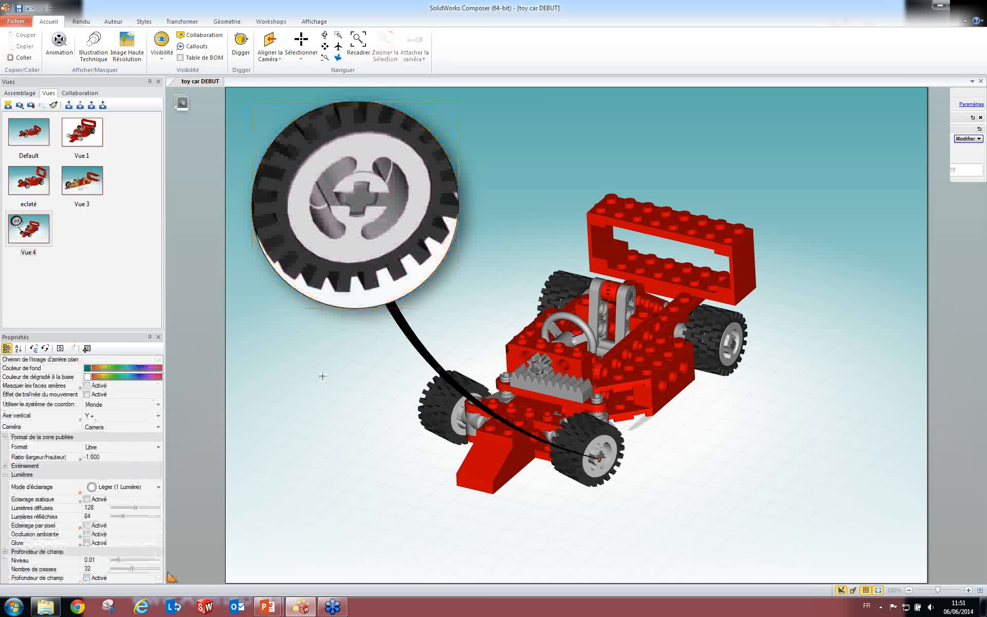
{"action": "left_click", "coordinate": [300, 387]}
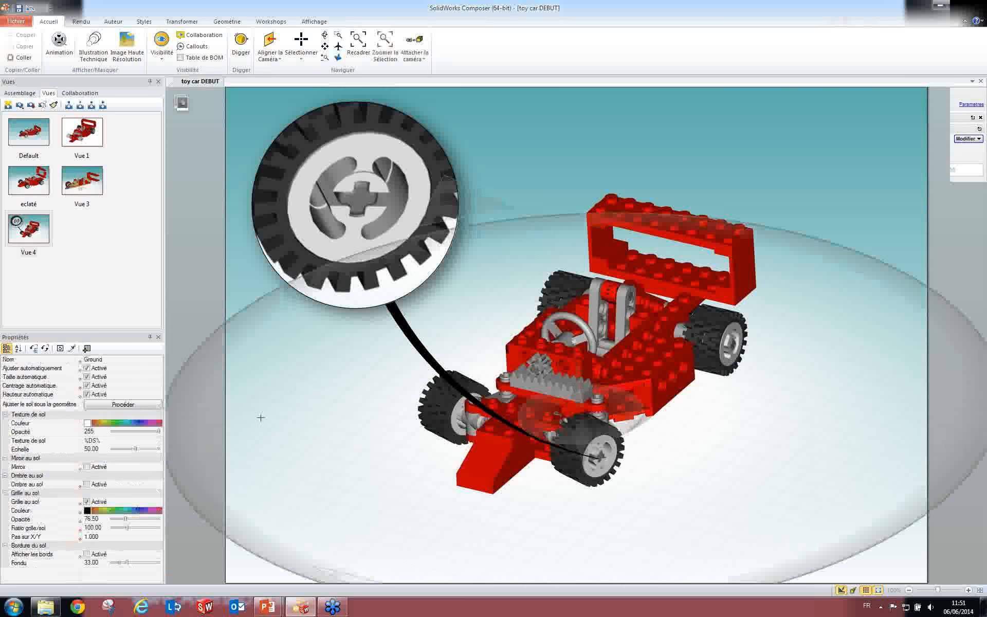
{"action": "left_click", "coordinate": [557, 154]}
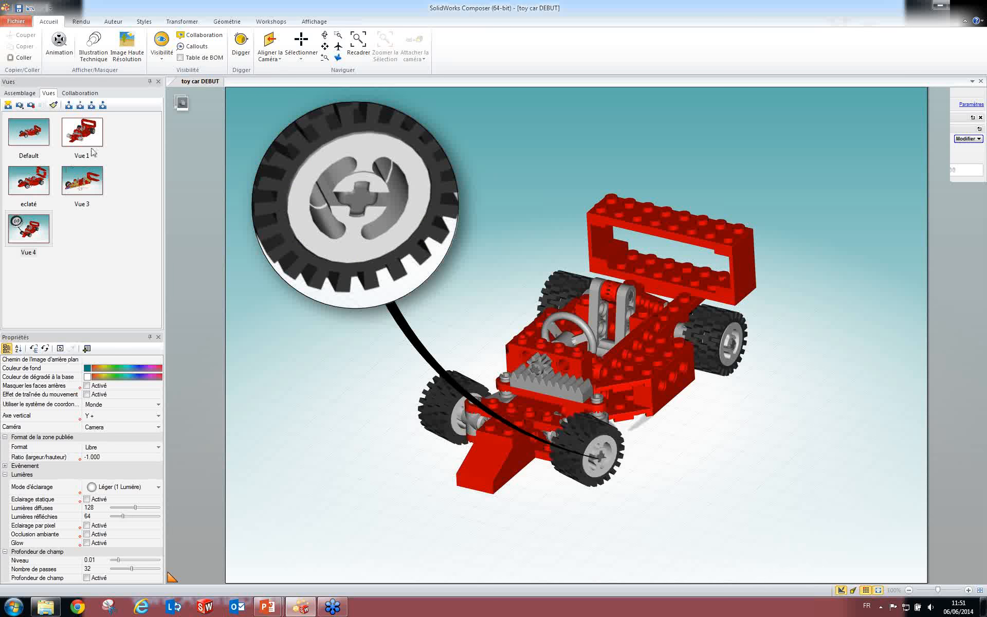
Restore the Default view, select the red parts of the car's nose assembly, and show only them with all other parts hidden.
{"action": "left_click", "coordinate": [16, 137]}
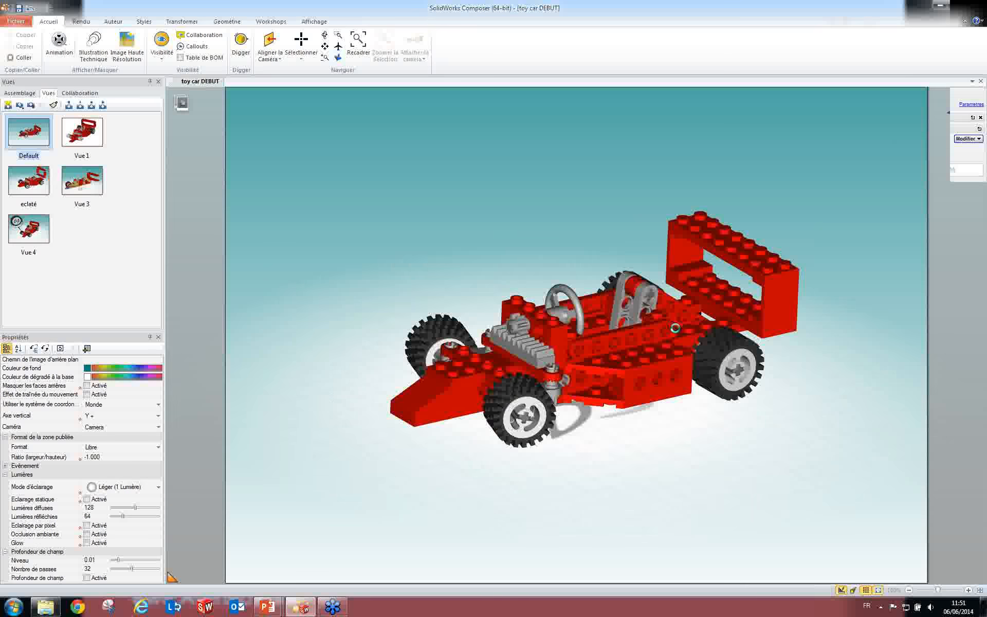
{"action": "middle_click_drag", "start_coordinate": [615, 340], "coordinate": [527, 250]}
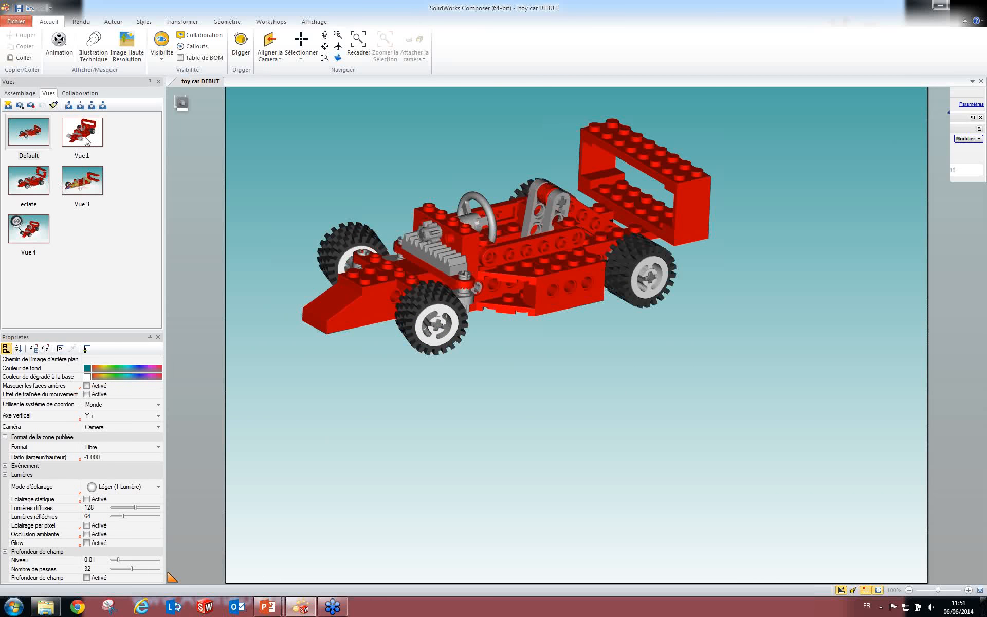
{"action": "left_click", "coordinate": [349, 306]}
{"action": "right_click_drag", "start_coordinate": [409, 302], "coordinate": [381, 311]}
{"action": "scroll", "coordinate": [382, 310], "scroll_direction": "down", "scroll_amount": 3}
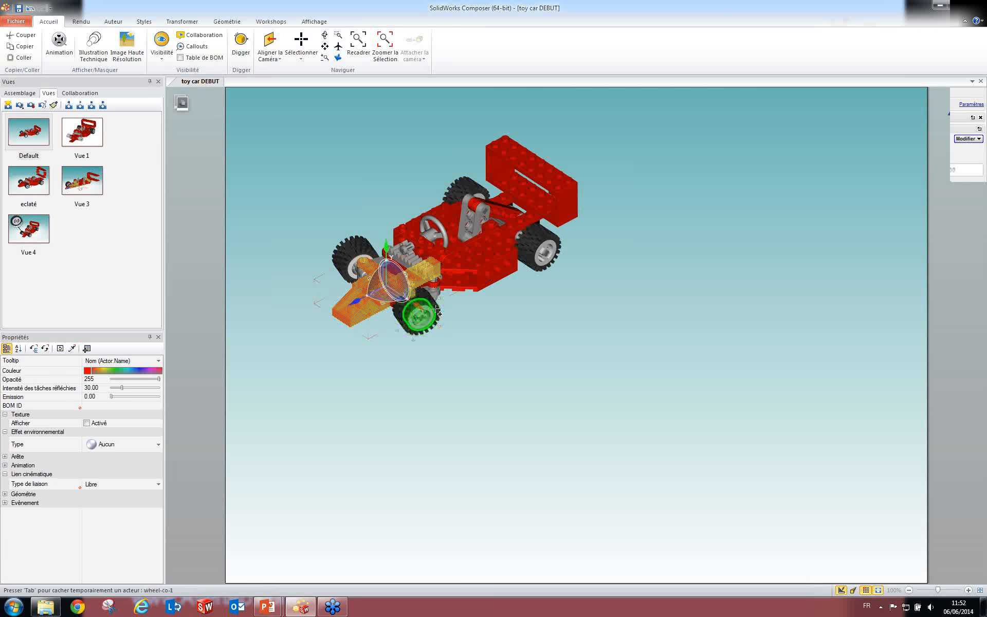
{"action": "middle_click_drag", "start_coordinate": [554, 300], "coordinate": [554, 300]}
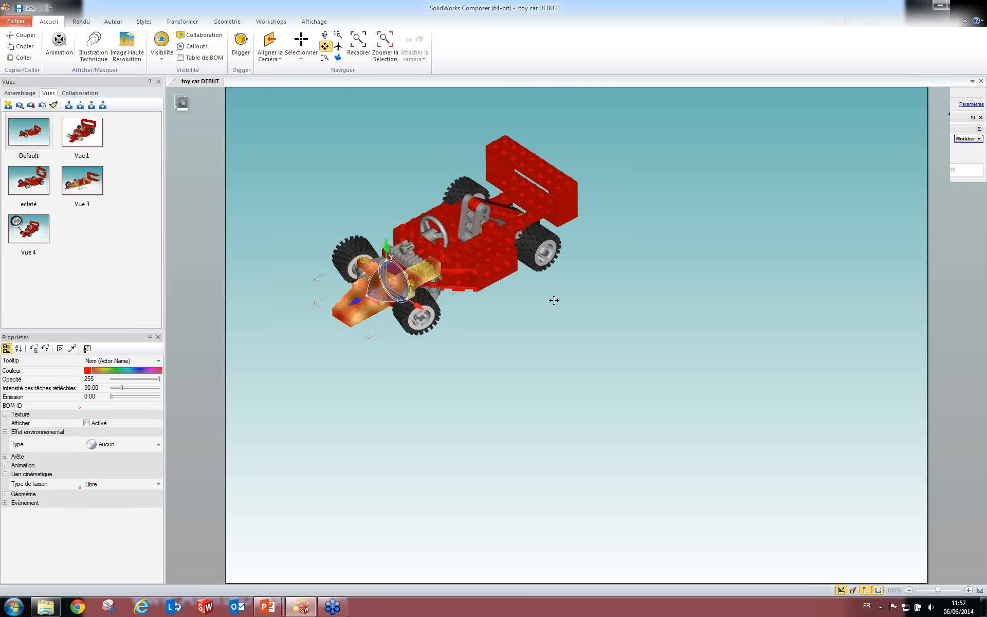
{"action": "right_click", "coordinate": [564, 301]}
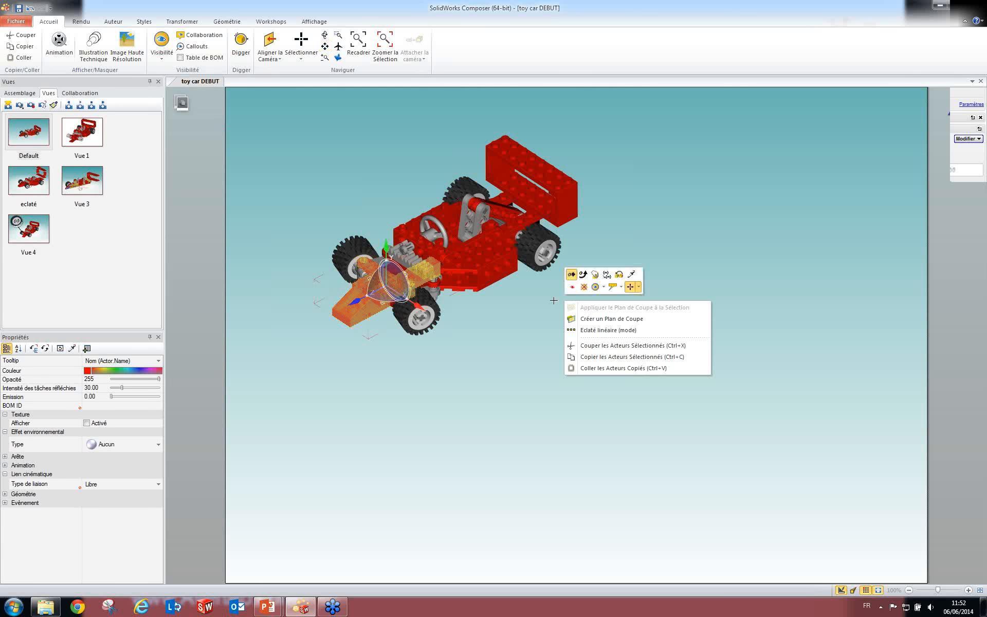
{"action": "left_click", "coordinate": [604, 287]}
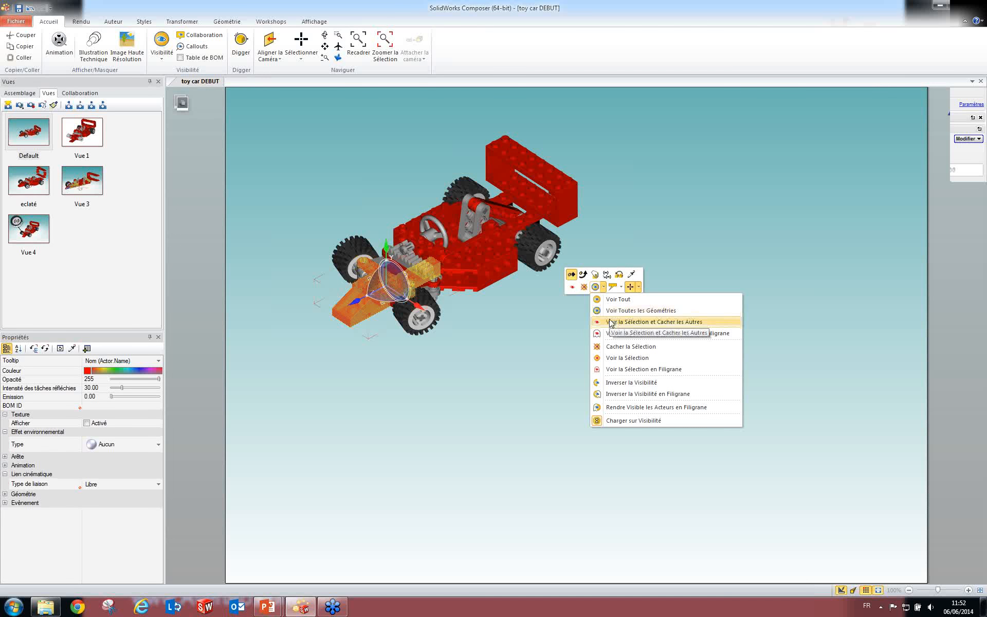
{"action": "left_click", "coordinate": [681, 321]}
{"action": "left_click", "coordinate": [639, 262]}
{"action": "right_click_drag", "start_coordinate": [659, 350], "coordinate": [423, 236]}
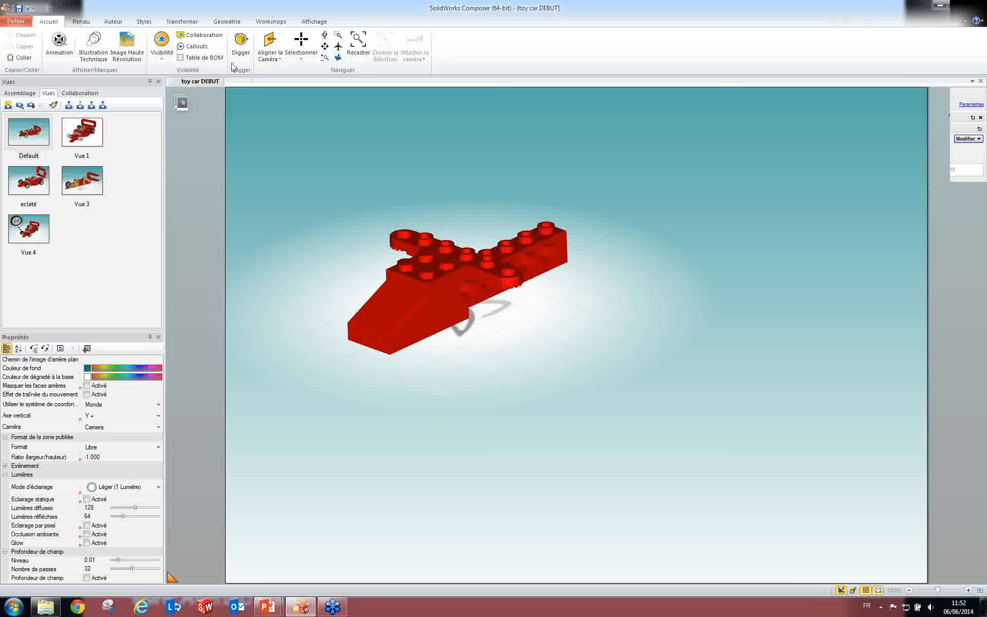
Open the BOM workshop, try applying BOM IDs to the selection, and set the scope to Géométries visibles.
{"action": "left_click", "coordinate": [280, 26]}
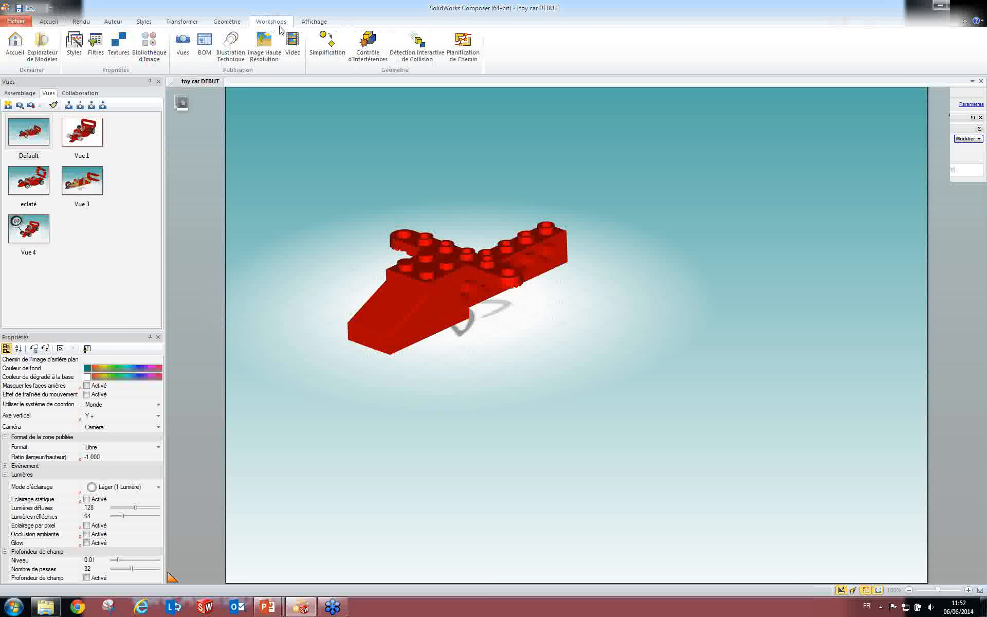
{"action": "left_click", "coordinate": [205, 47]}
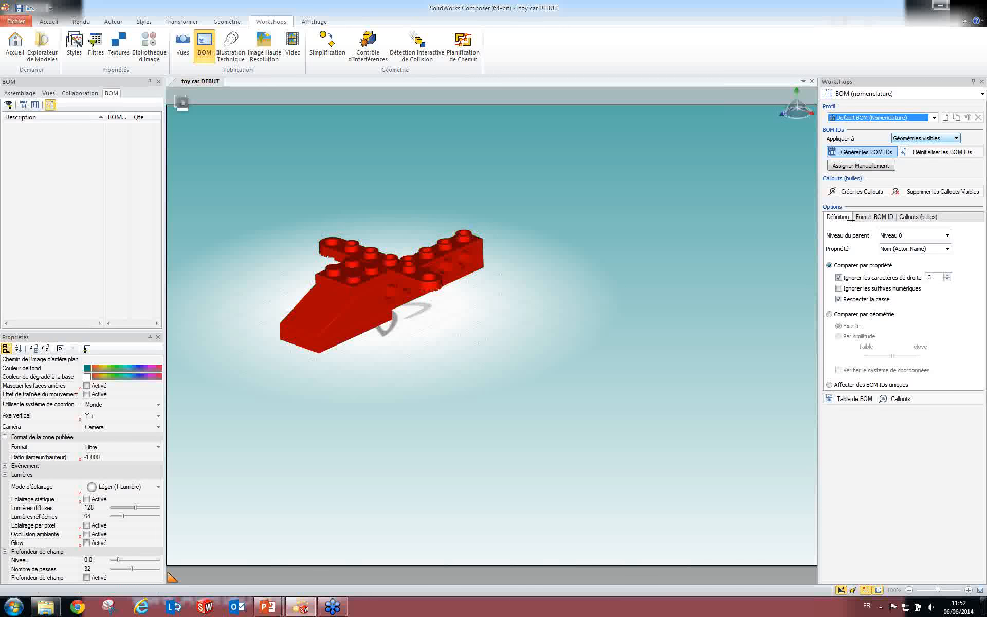
{"action": "left_click", "coordinate": [924, 138]}
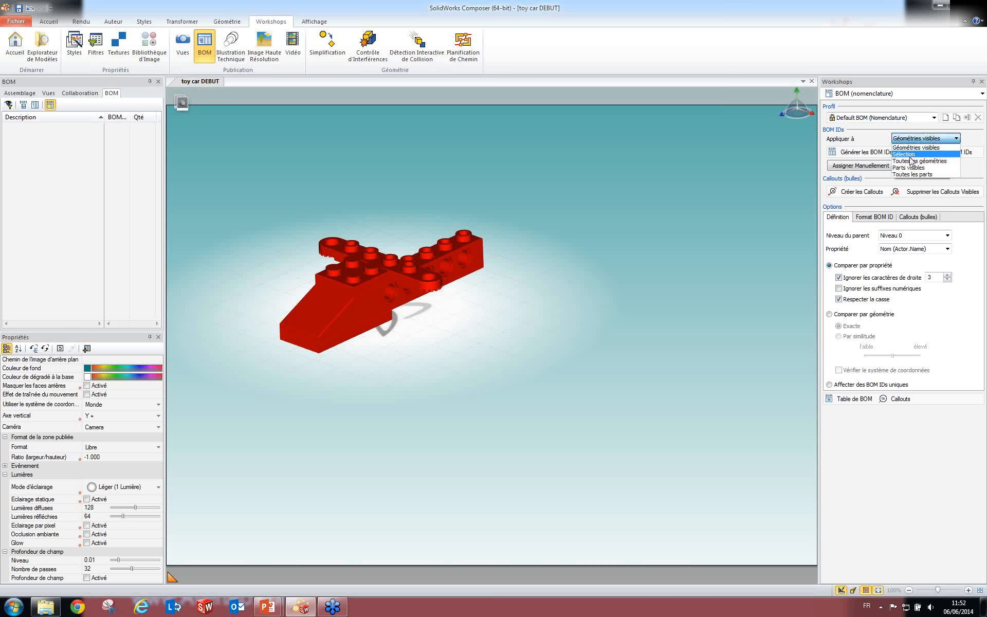
{"action": "left_click", "coordinate": [910, 155]}
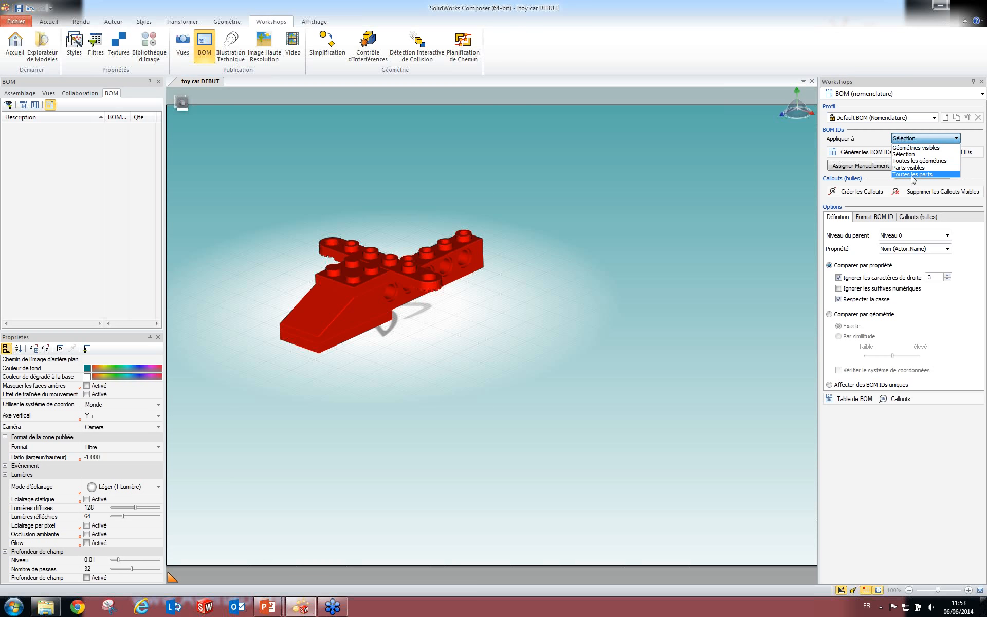
{"action": "left_click", "coordinate": [918, 148]}
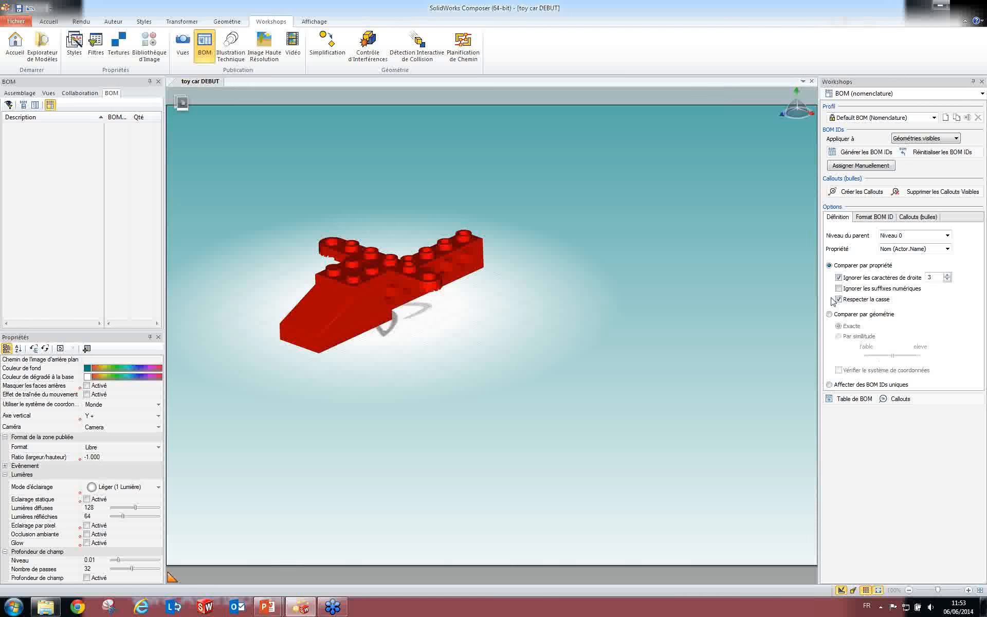
Try comparing the parts by exact geometry and restore the comparison by the Nom (Actor.Name) property.
{"action": "left_click", "coordinate": [862, 317]}
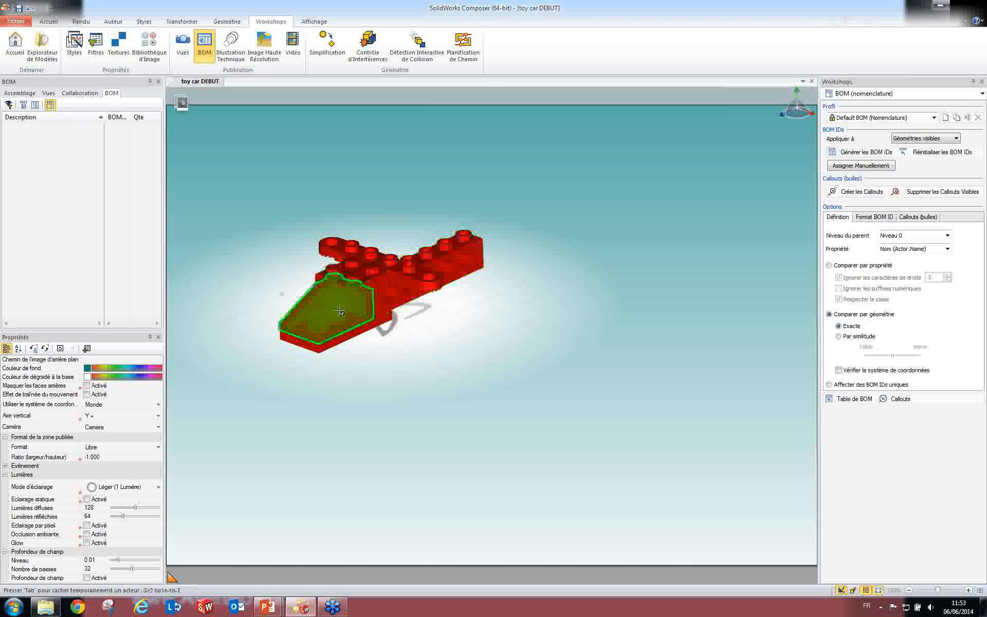
{"action": "mouse_move", "coordinate": [368, 278]}
{"action": "right_mouse_down"}
{"action": "mouse_move", "coordinate": [363, 320]}
{"action": "mouse_move", "coordinate": [349, 226]}
{"action": "mouse_move", "coordinate": [364, 318]}
{"action": "right_mouse_up"}
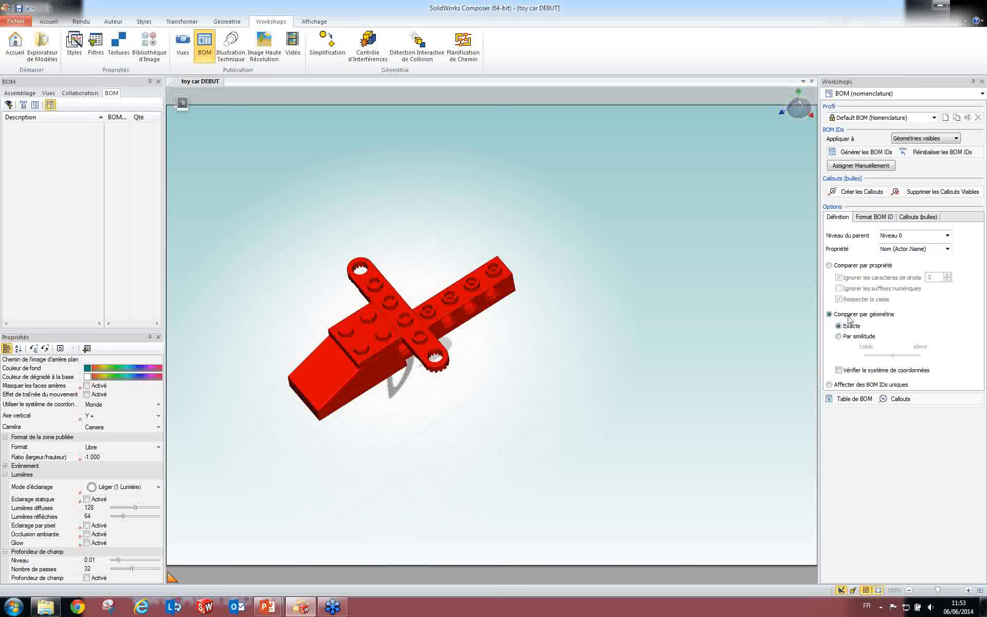
{"action": "left_click", "coordinate": [847, 265]}
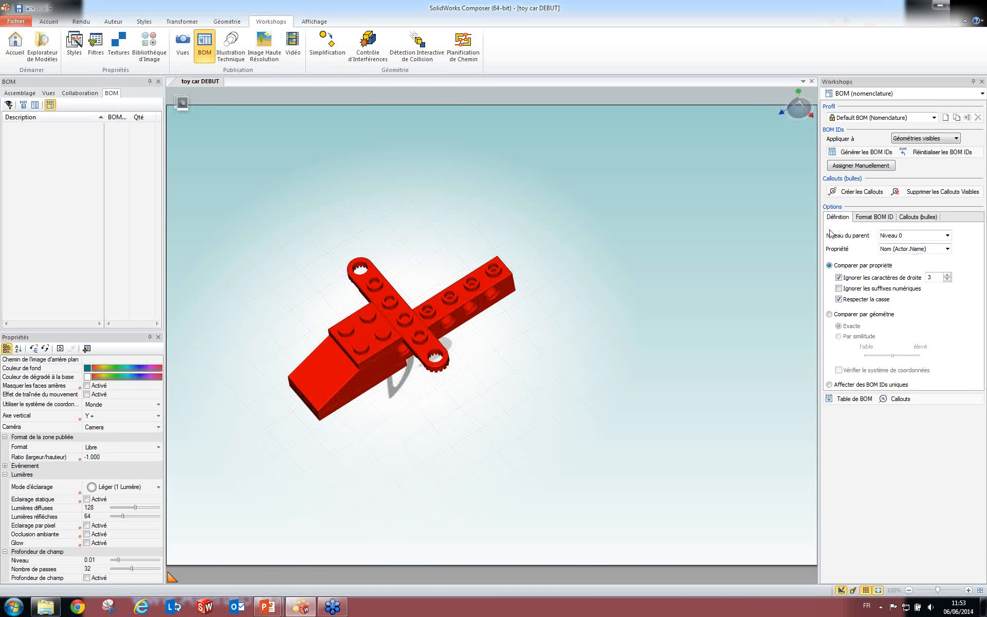
{"action": "left_click", "coordinate": [948, 249]}
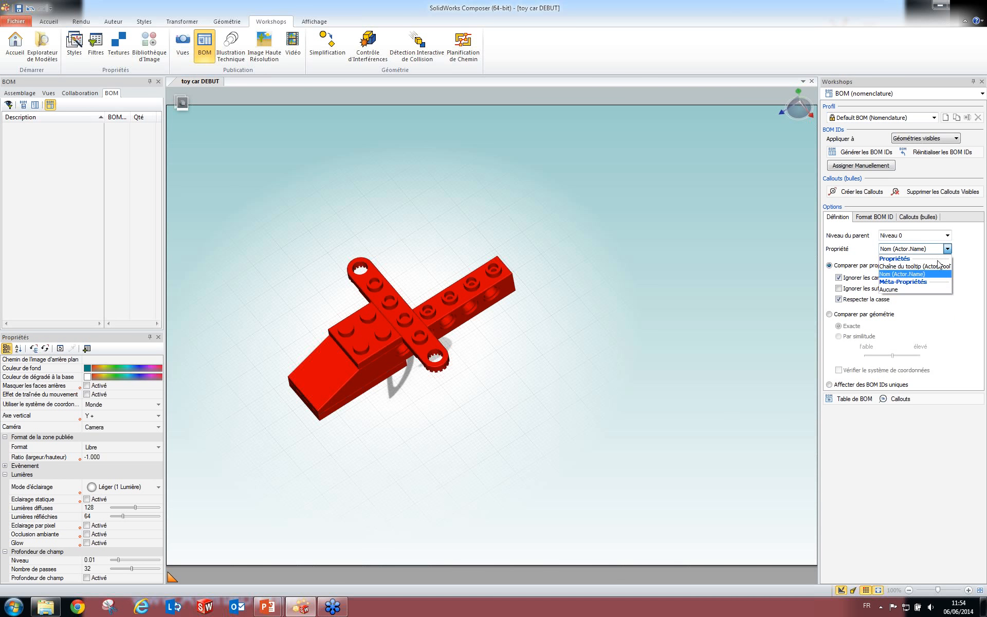
{"action": "left_click", "coordinate": [910, 274]}
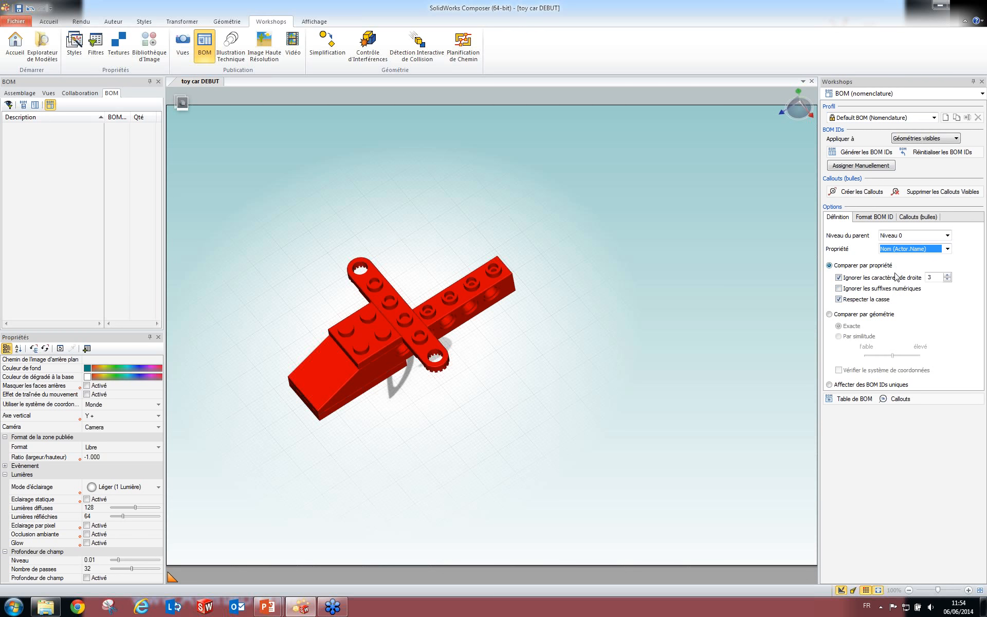
Format the BOM IDs with prefix A, suffix B, numeric data type, start value 0 and increment 5.
{"action": "left_click", "coordinate": [873, 217]}
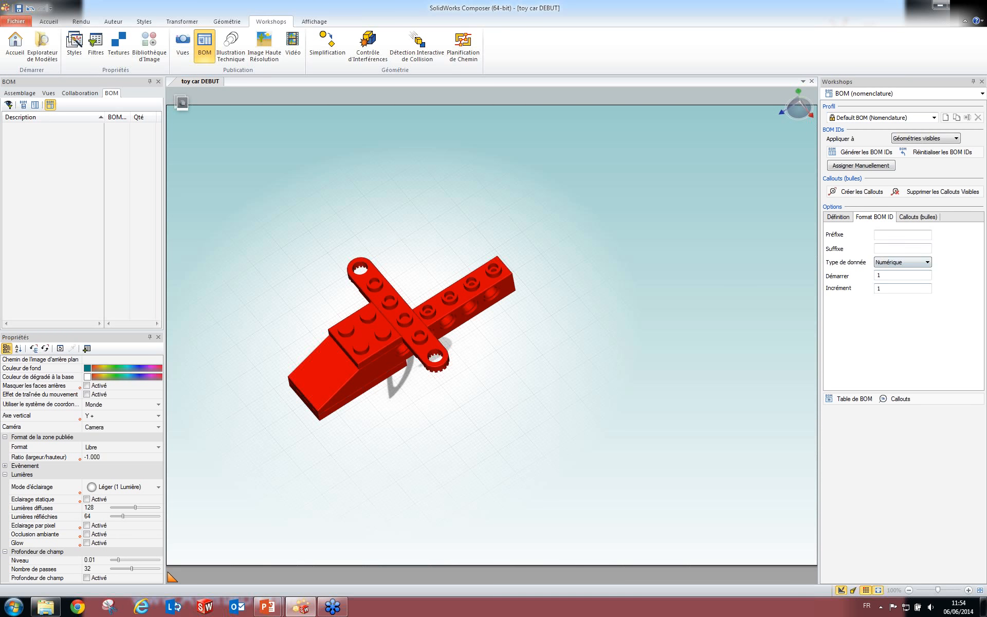
{"action": "left_click", "coordinate": [879, 234]}
{"action": "type", "text": "A"}
{"action": "left_click", "coordinate": [899, 275]}
{"action": "left_click_drag", "start_coordinate": [891, 289], "coordinate": [867, 291]}
{"action": "type", "text": "5"}
{"action": "left_click", "coordinate": [905, 264]}
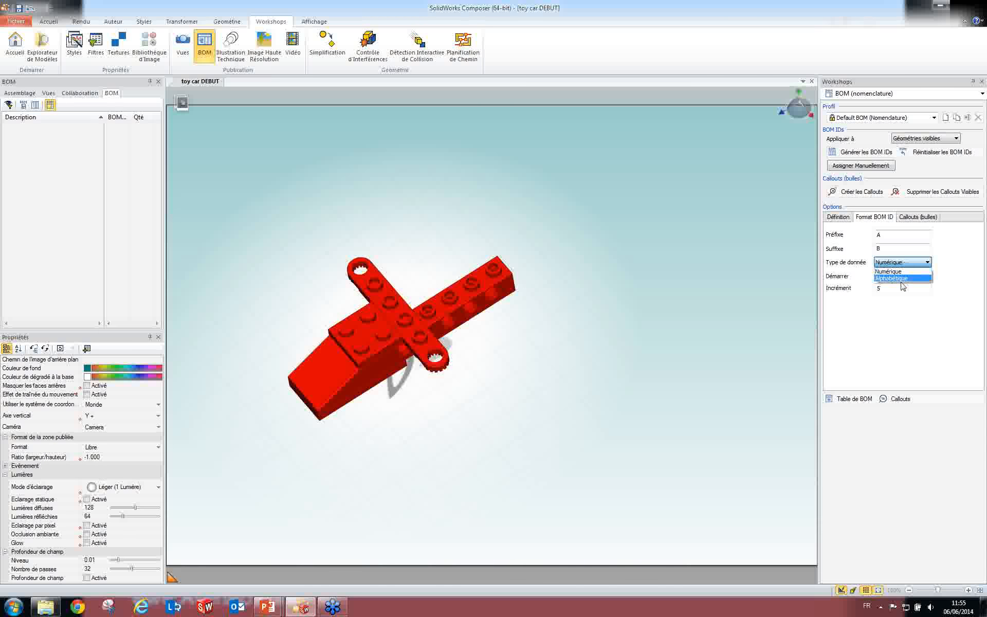
{"action": "left_click", "coordinate": [947, 281]}
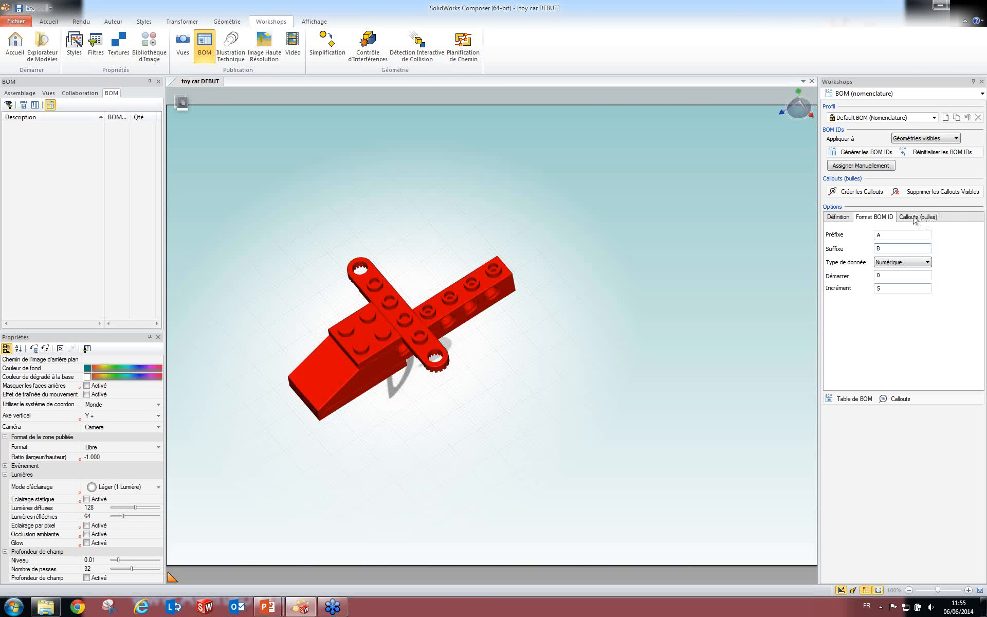
Generate the BOM IDs for the visible geometry and expand the GENERIC LEGO-co- group in the widened BOM list.
{"action": "left_click", "coordinate": [861, 165]}
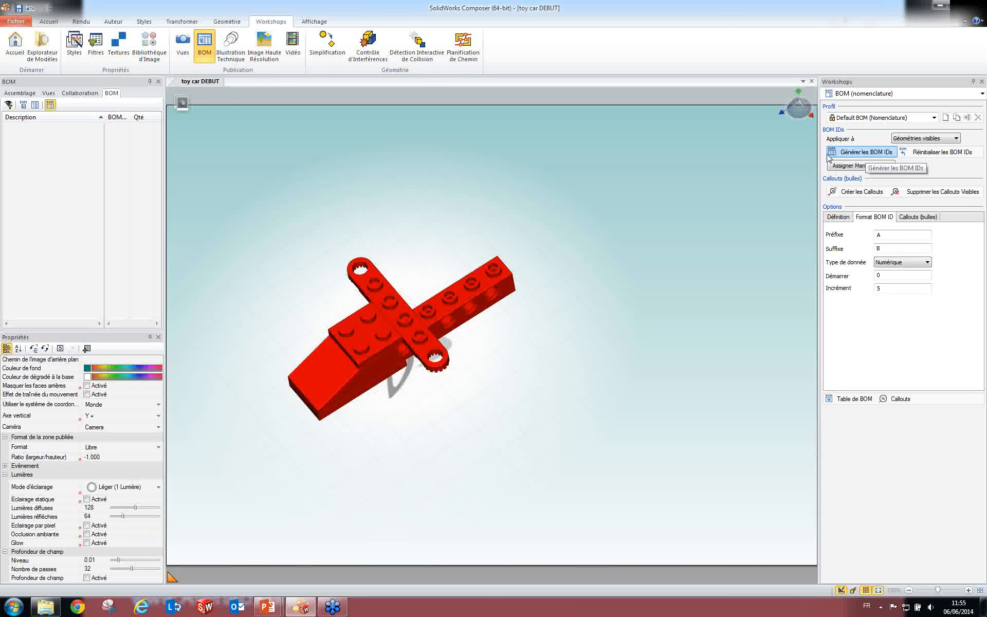
{"action": "left_click", "coordinate": [862, 155]}
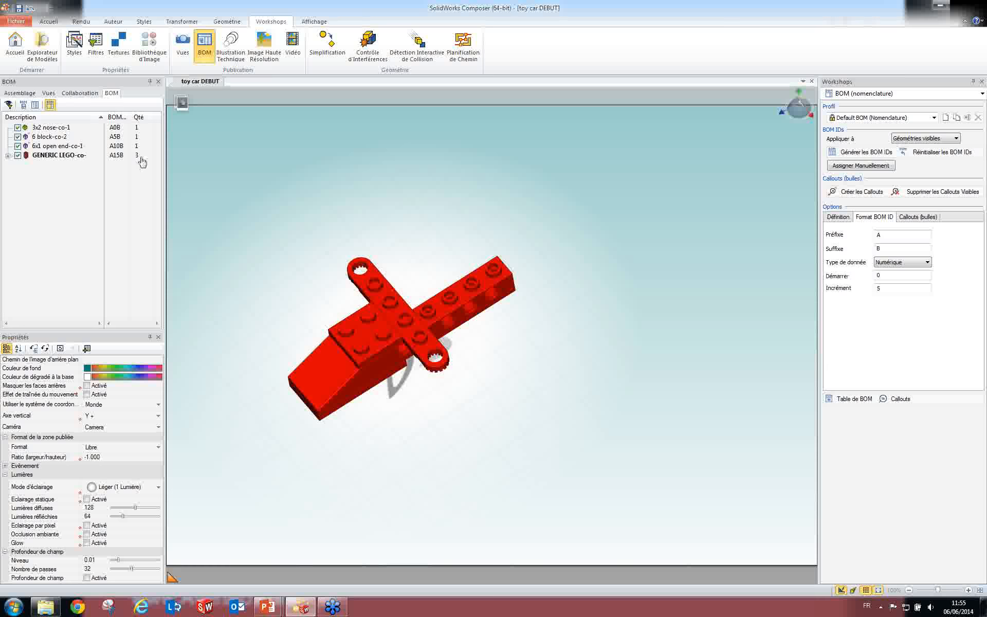
{"action": "left_click_drag", "start_coordinate": [164, 149], "coordinate": [234, 148]}
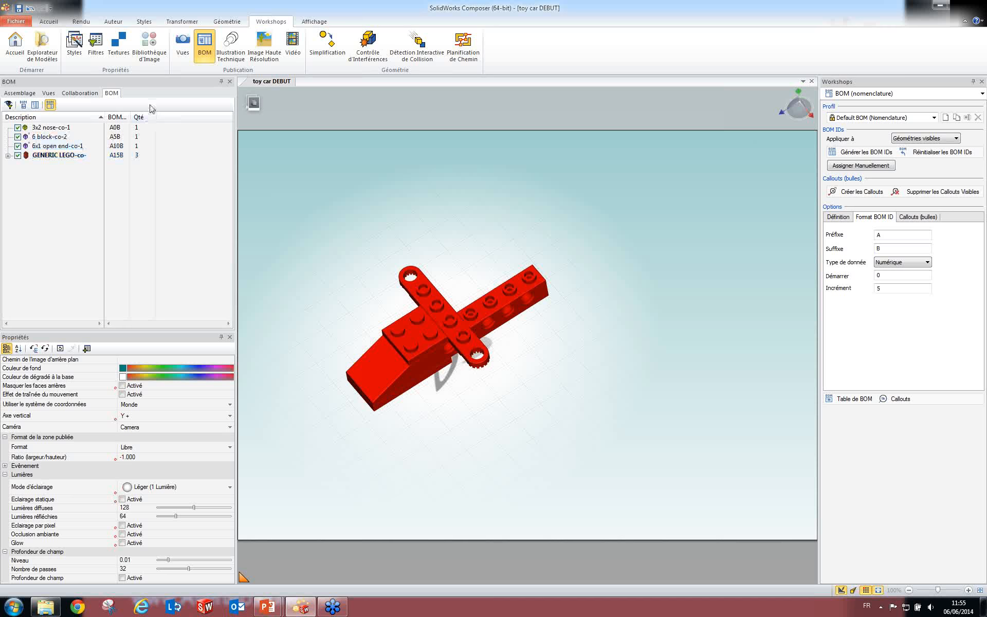
{"action": "left_click", "coordinate": [7, 155]}
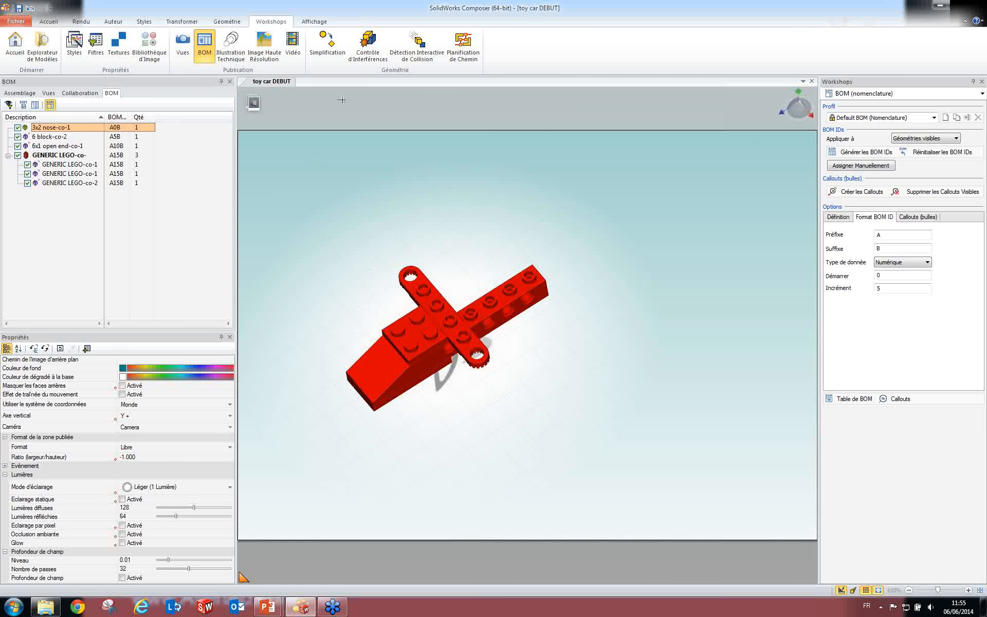
Show the BOM table in the view.
{"action": "left_click", "coordinate": [314, 22]}
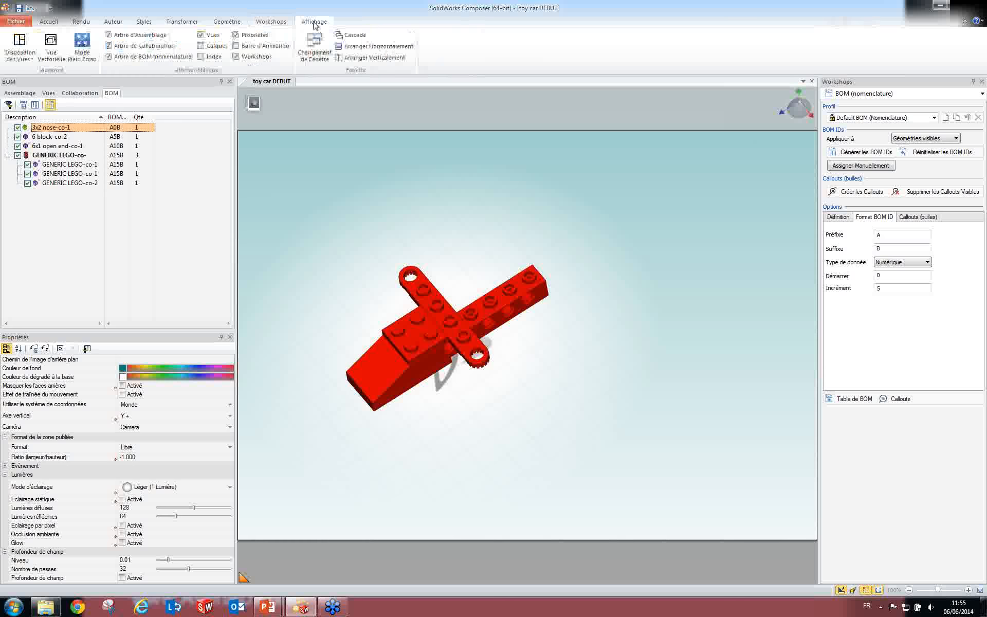
{"action": "left_click", "coordinate": [50, 23]}
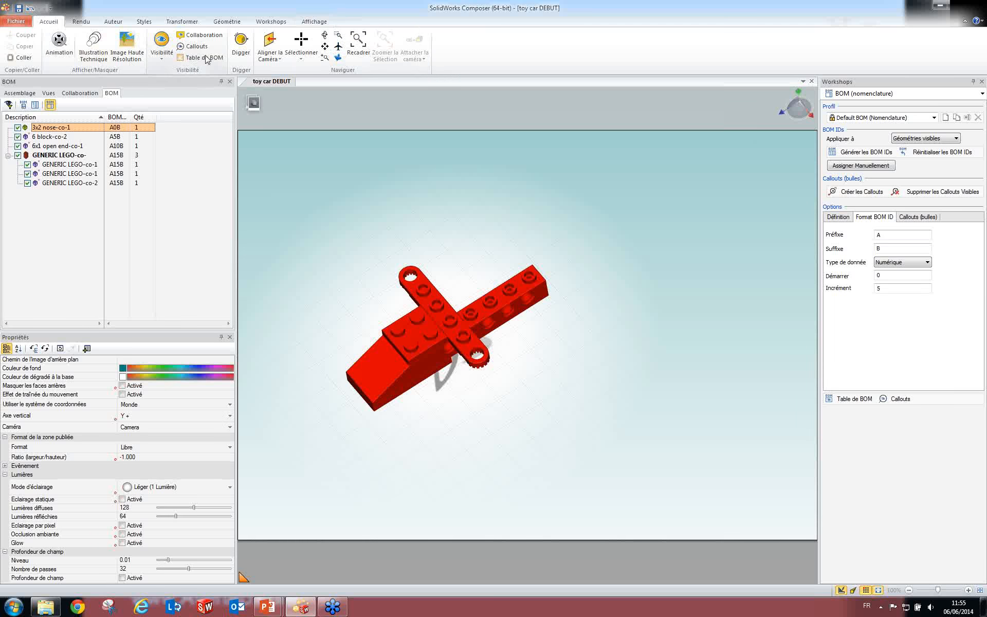
{"action": "left_click", "coordinate": [188, 62]}
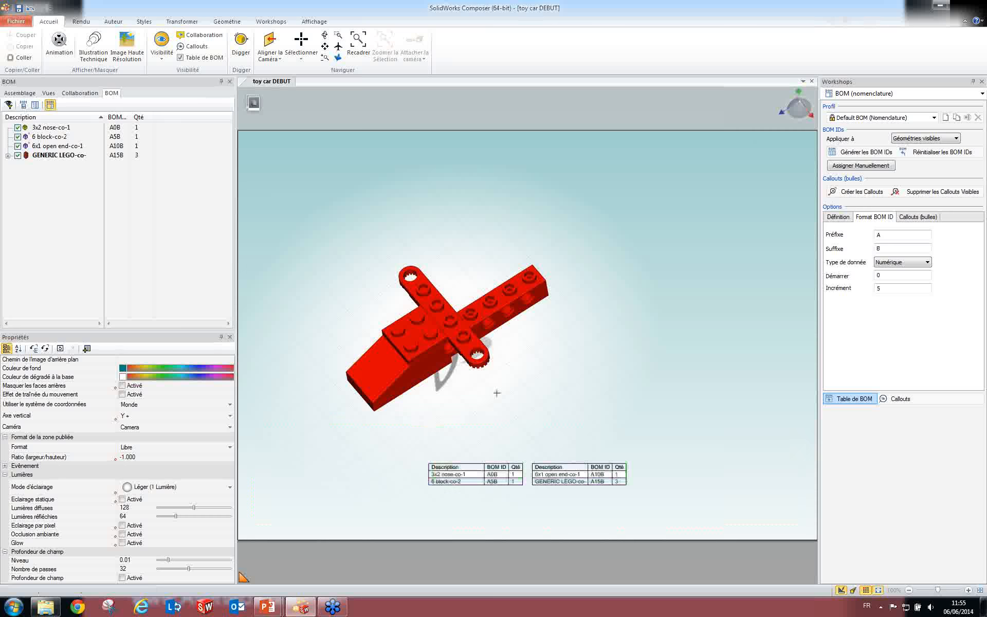
Set the BOM table's position to Libre and resize its frame to about 136 wide and 199 high.
{"action": "left_click", "coordinate": [450, 434]}
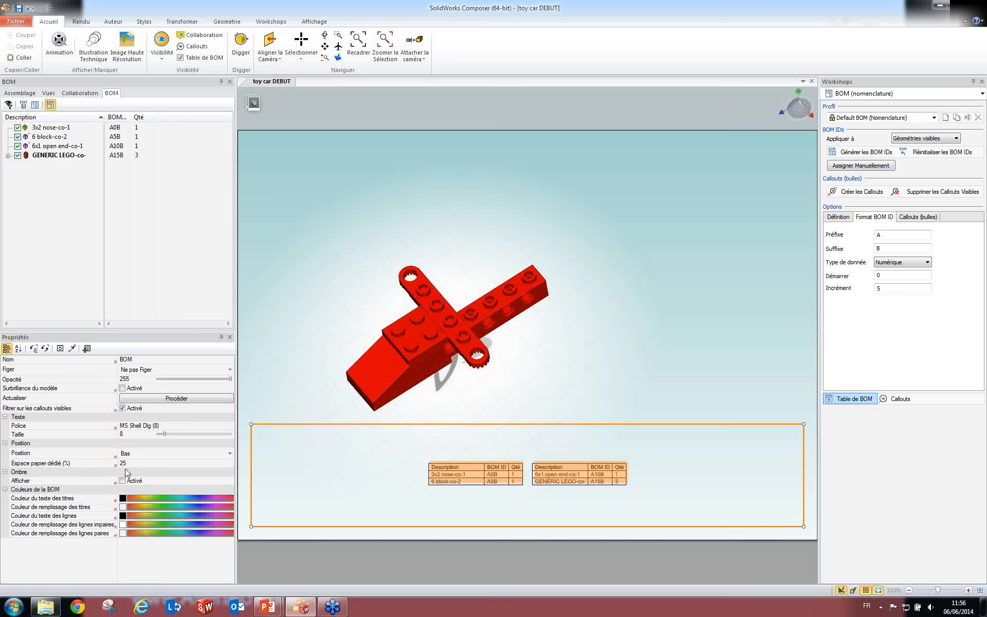
{"action": "left_click", "coordinate": [159, 456]}
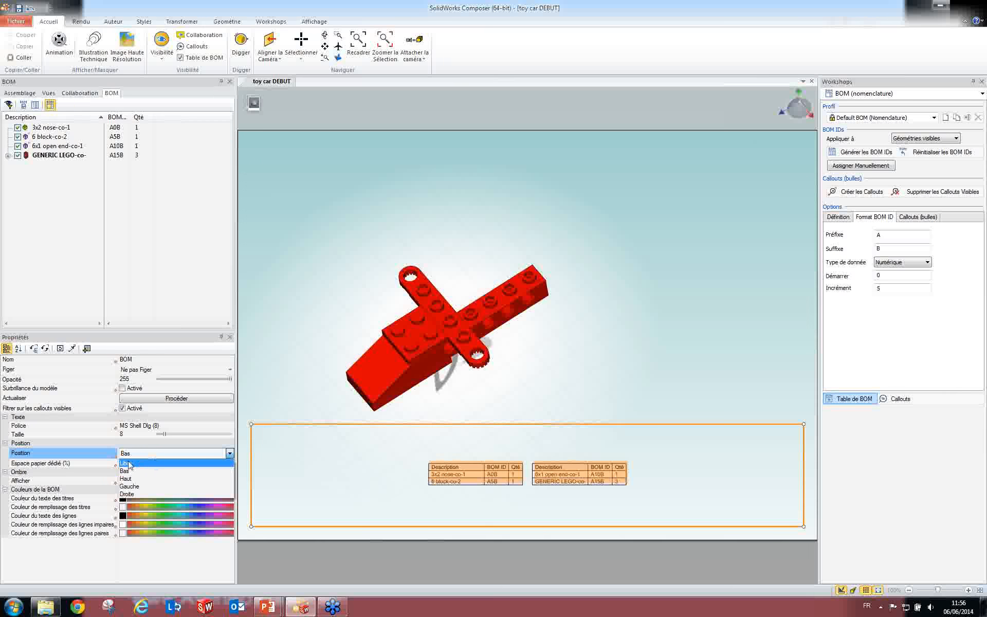
{"action": "left_click", "coordinate": [135, 463]}
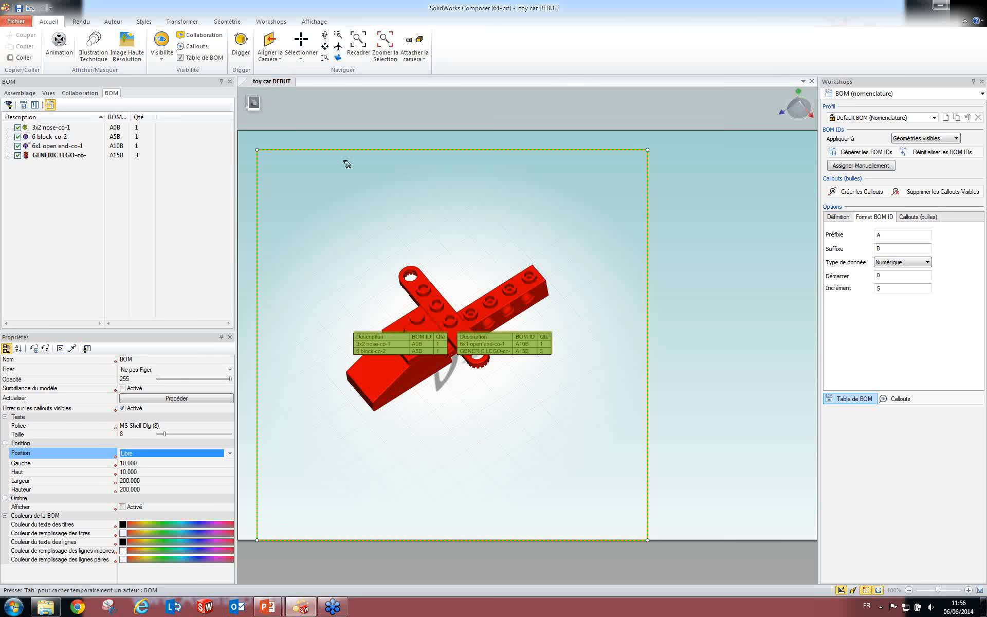
{"action": "left_click_drag", "start_coordinate": [360, 225], "coordinate": [540, 193]}
{"action": "left_click_drag", "start_coordinate": [440, 146], "coordinate": [381, 153]}
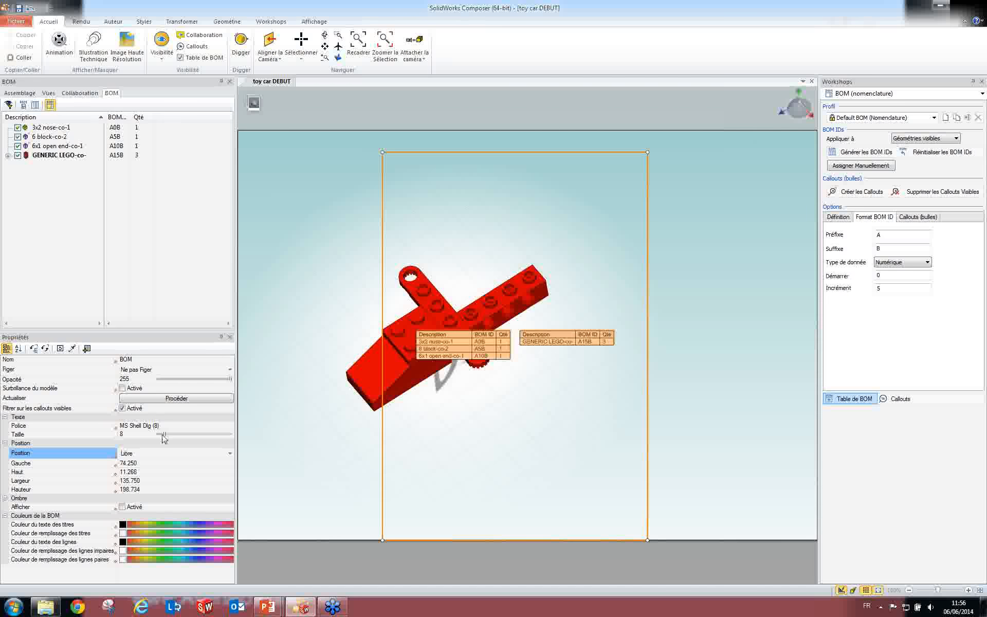
Set the BOM table's text size to 35 and place the table beside the red assembly.
{"action": "left_click_drag", "start_coordinate": [164, 434], "coordinate": [192, 434]}
{"action": "left_click_drag", "start_coordinate": [479, 337], "coordinate": [585, 297]}
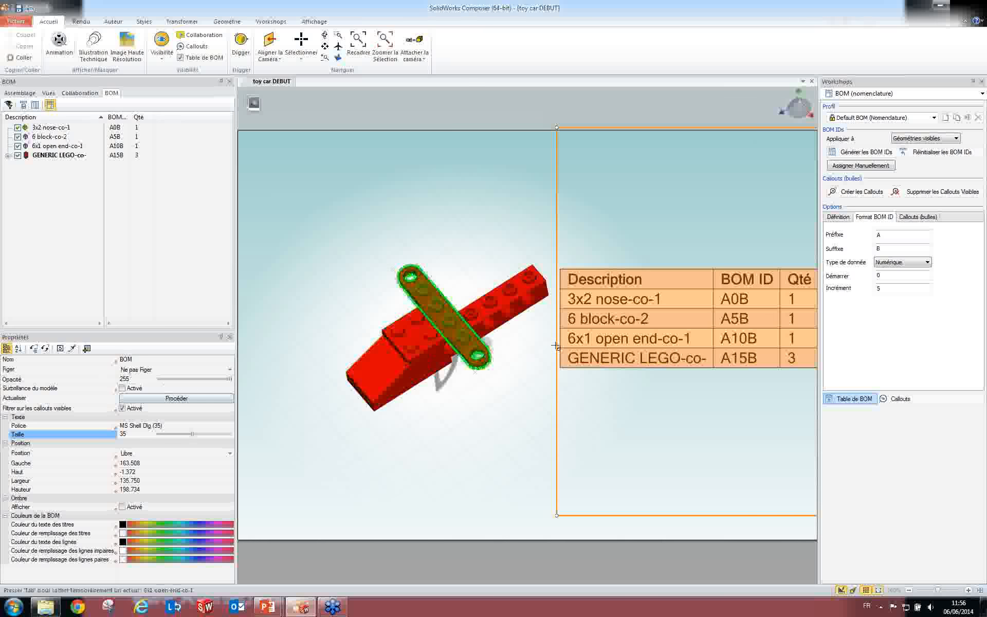
{"action": "middle_click_drag", "start_coordinate": [479, 306], "coordinate": [435, 286]}
{"action": "right_click_drag", "start_coordinate": [401, 303], "coordinate": [399, 290]}
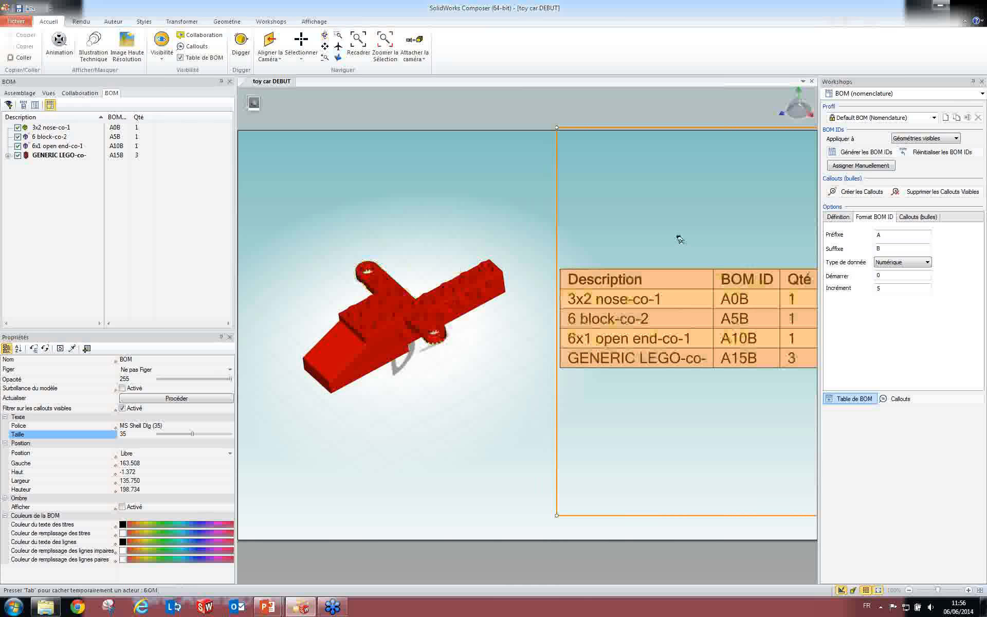
{"action": "left_click", "coordinate": [546, 214]}
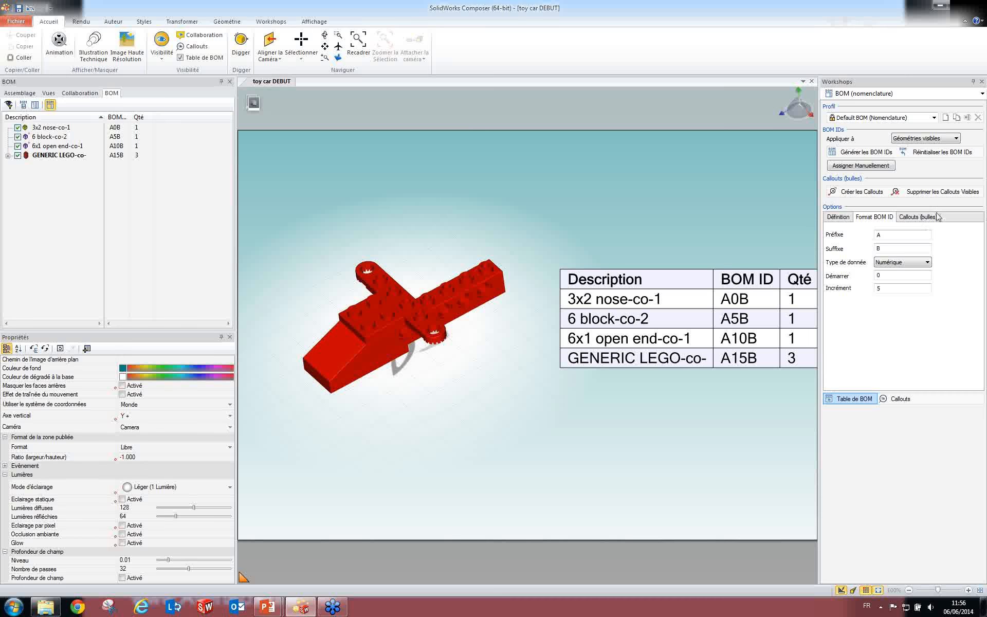
Create callouts for the selected red parts and spread the balloons around the assembly.
{"action": "left_click_drag", "start_coordinate": [509, 207], "coordinate": [283, 393]}
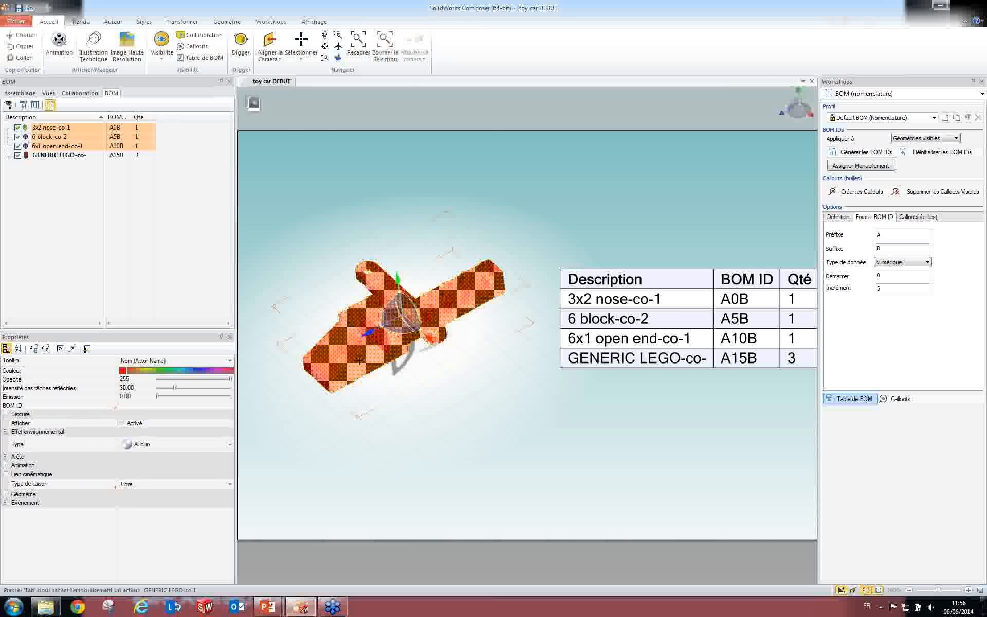
{"action": "left_click", "coordinate": [865, 194]}
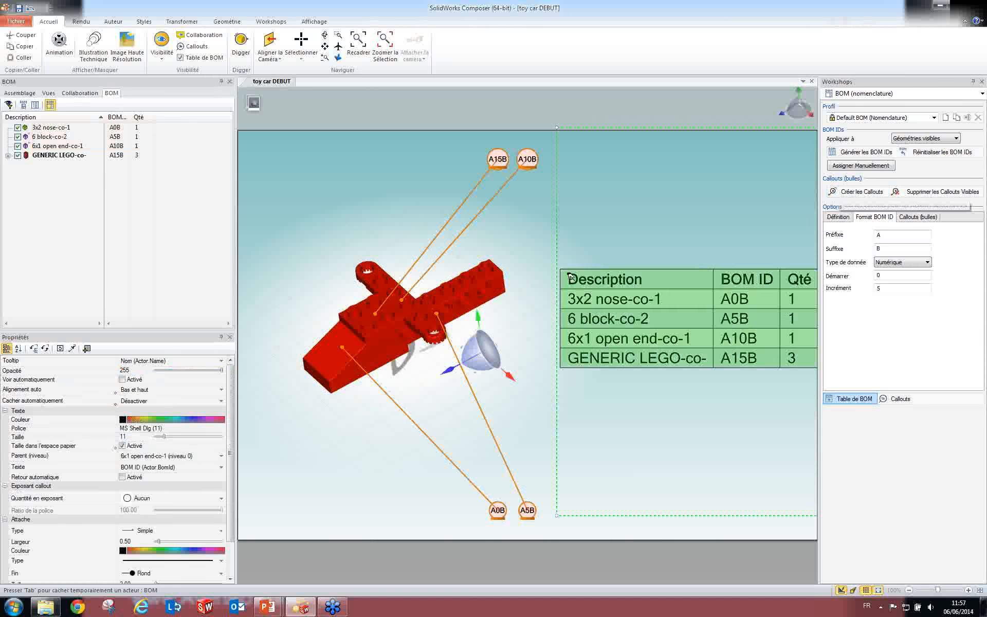
{"action": "left_click_drag", "start_coordinate": [495, 150], "coordinate": [430, 146]}
{"action": "left_click", "coordinate": [546, 444]}
{"action": "left_click_drag", "start_coordinate": [464, 504], "coordinate": [264, 288]}
{"action": "left_click_drag", "start_coordinate": [433, 155], "coordinate": [312, 182]}
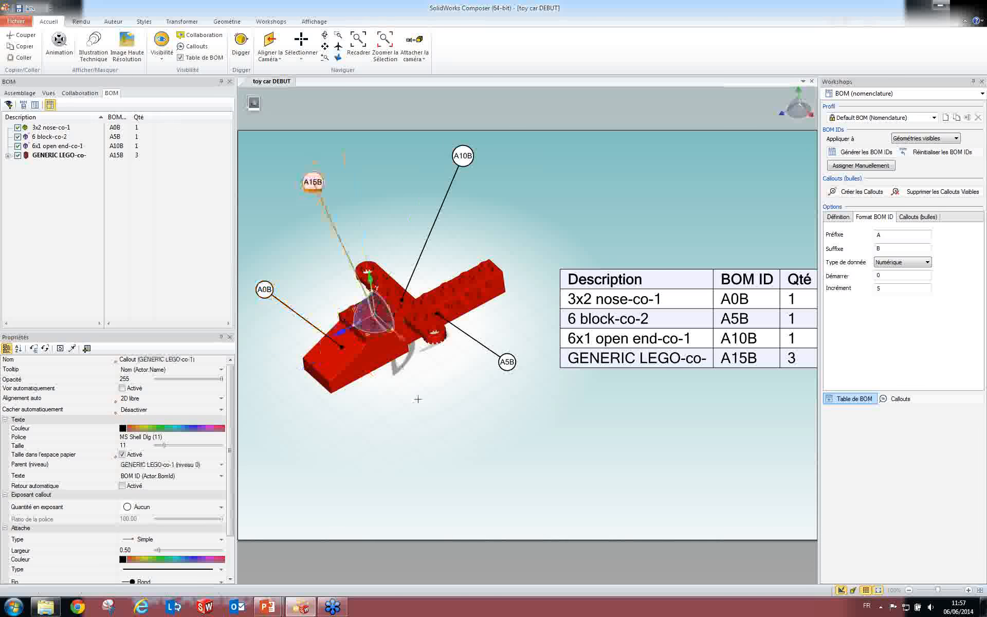
{"action": "left_click", "coordinate": [418, 399]}
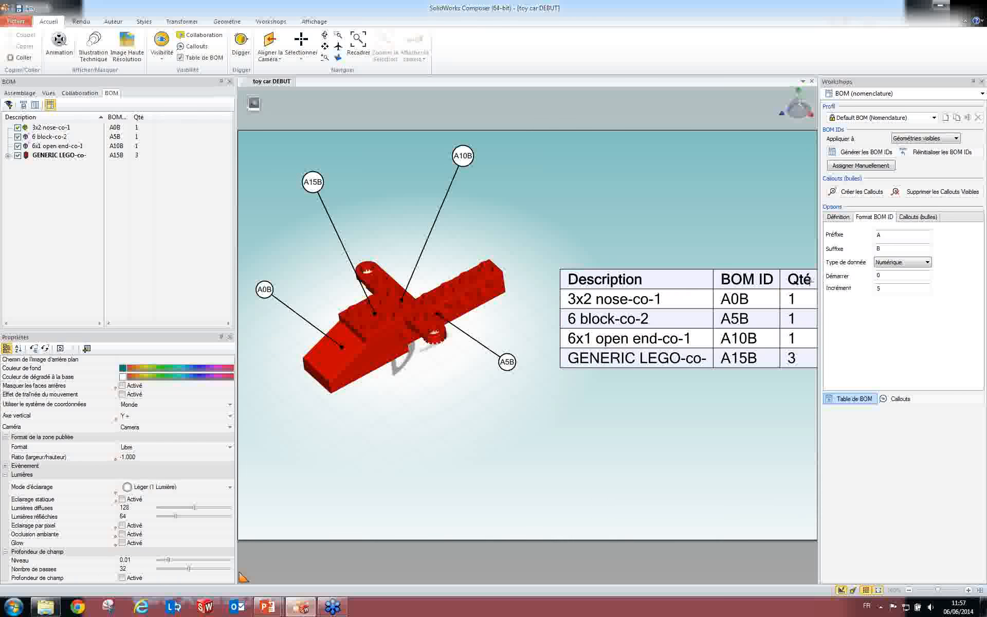
Delete the visible callouts and recreate them with the Une callout par instance option.
{"action": "left_click", "coordinate": [919, 218]}
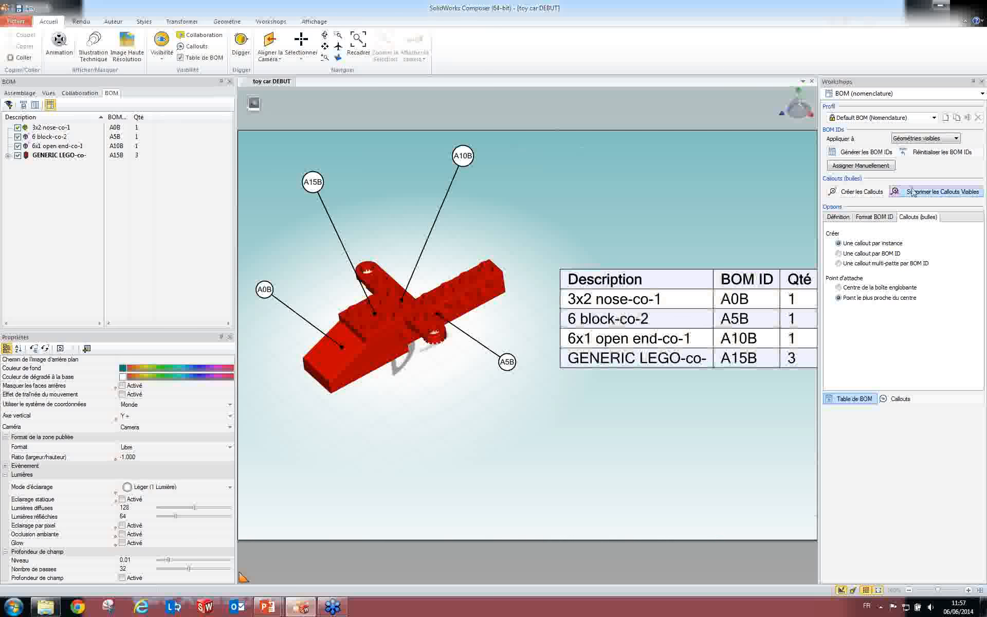
{"action": "left_click_drag", "start_coordinate": [579, 167], "coordinate": [255, 408]}
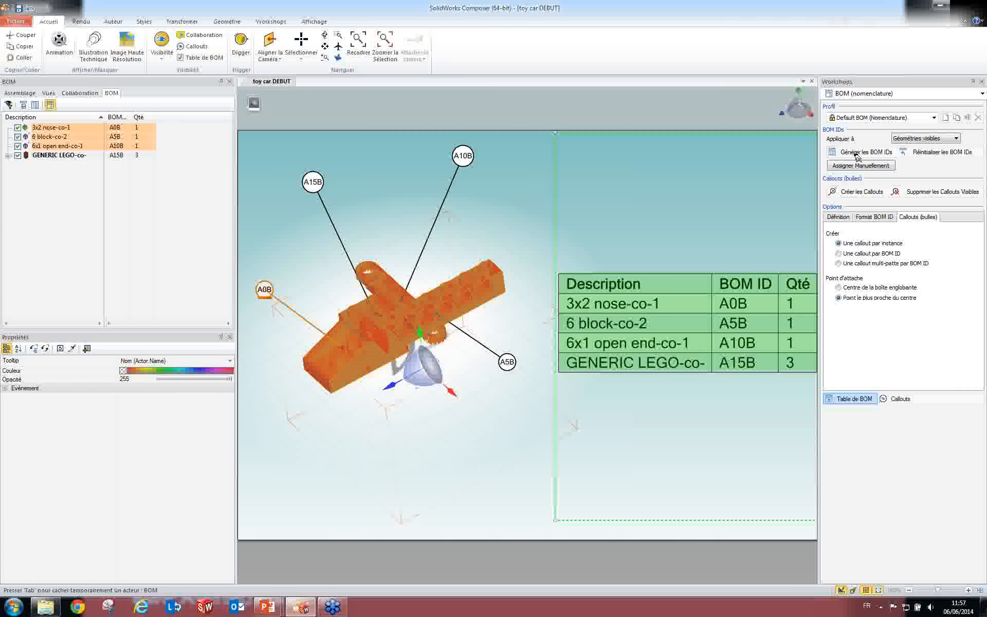
{"action": "left_click", "coordinate": [922, 193]}
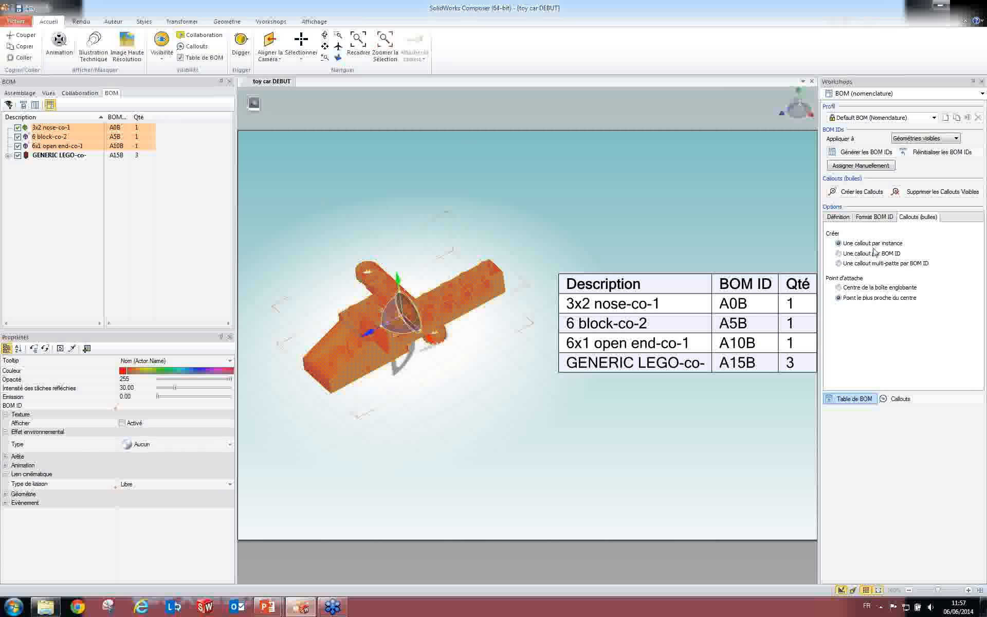
{"action": "left_click", "coordinate": [845, 194]}
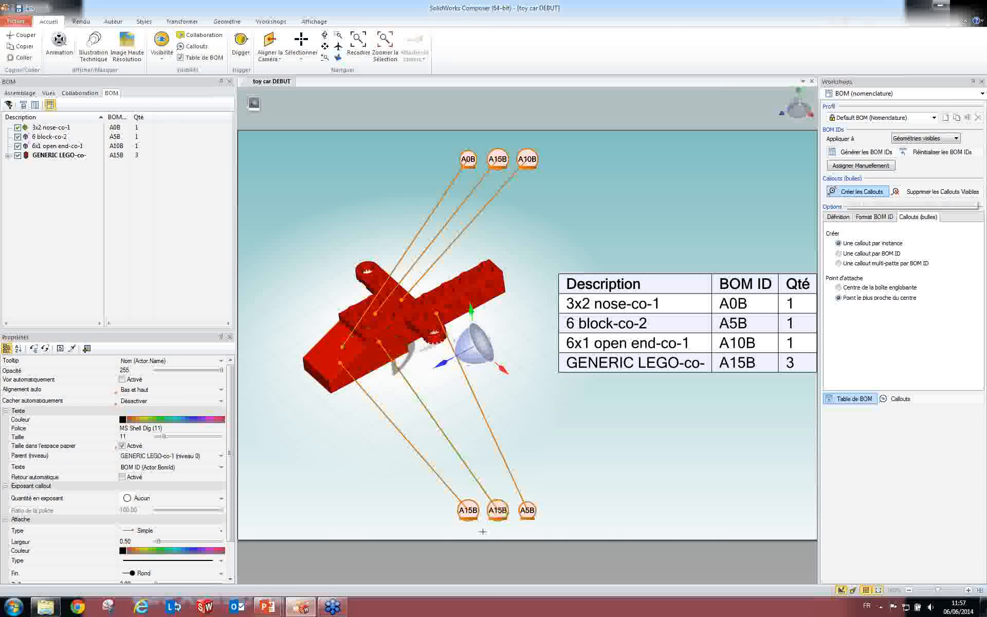
Move the callout group closer to the assembly and spread out the upper A15B, A10B and A0B balloons.
{"action": "left_click", "coordinate": [407, 133]}
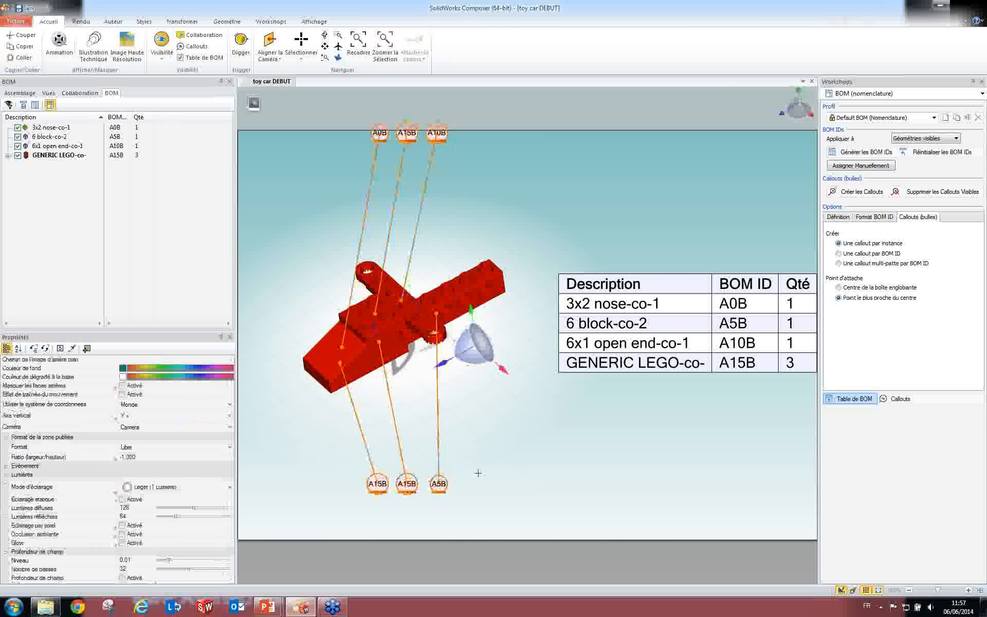
{"action": "left_click_drag", "start_coordinate": [407, 134], "coordinate": [399, 182]}
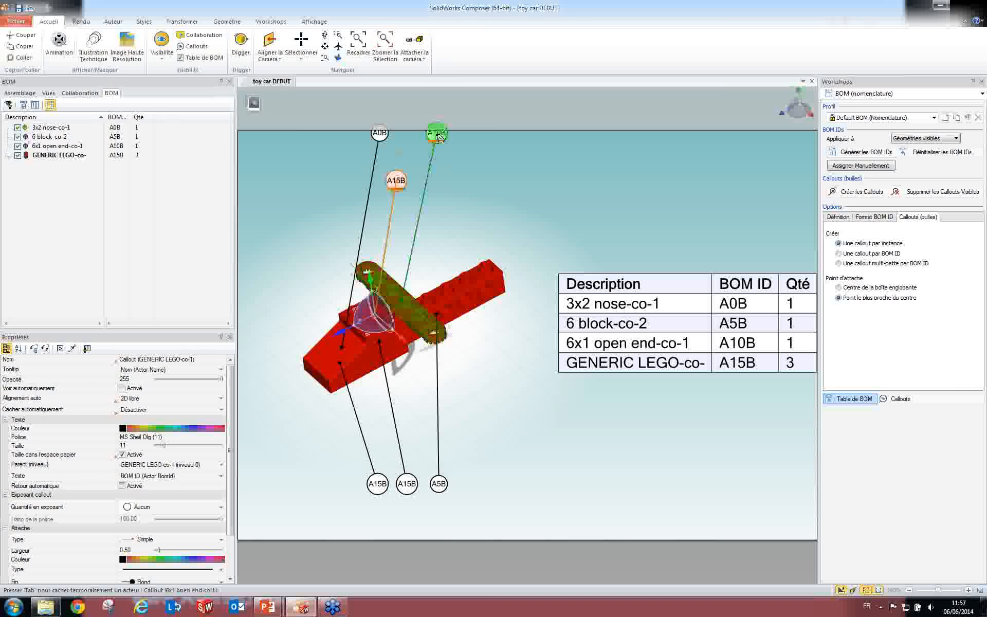
{"action": "left_click_drag", "start_coordinate": [436, 135], "coordinate": [472, 182]}
{"action": "left_click_drag", "start_coordinate": [380, 135], "coordinate": [331, 206]}
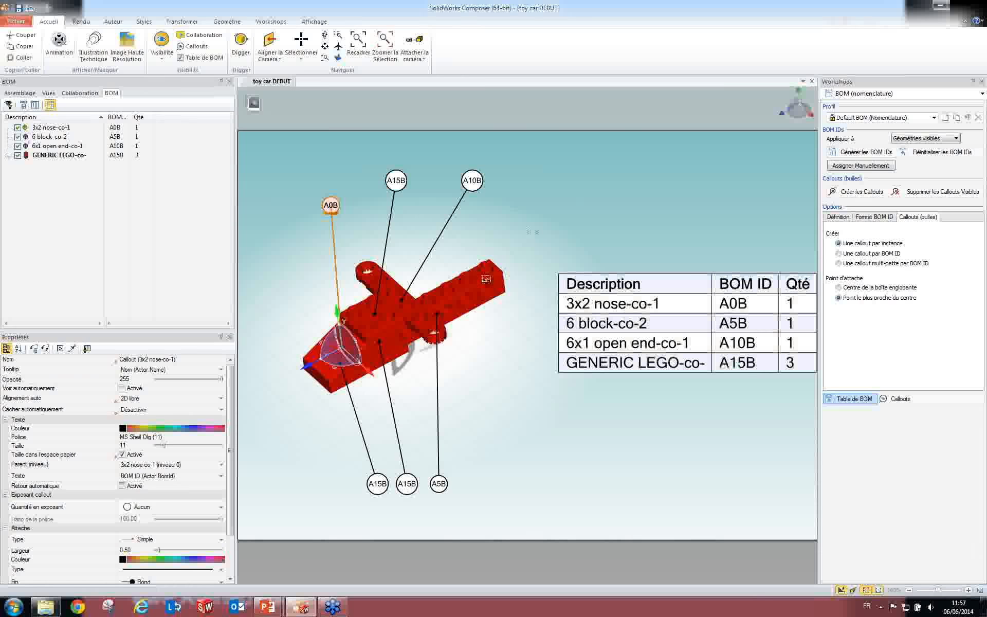
Replace the visible callouts of all parts with one multi-leg callout per BOM ID.
{"action": "key", "text": "ctrl+a"}
{"action": "left_click", "coordinate": [924, 192]}
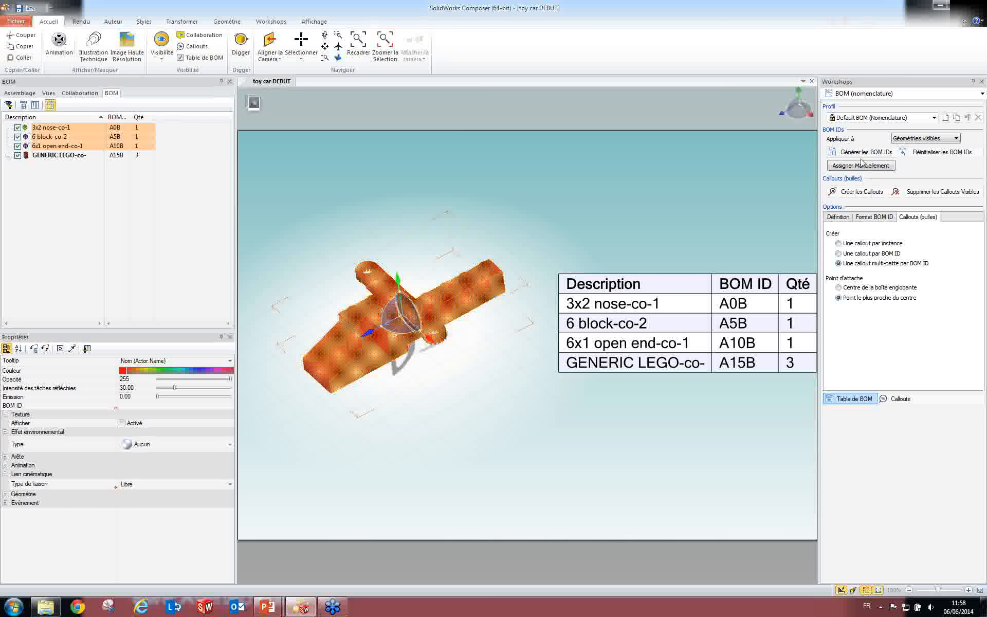
{"action": "left_click", "coordinate": [856, 194]}
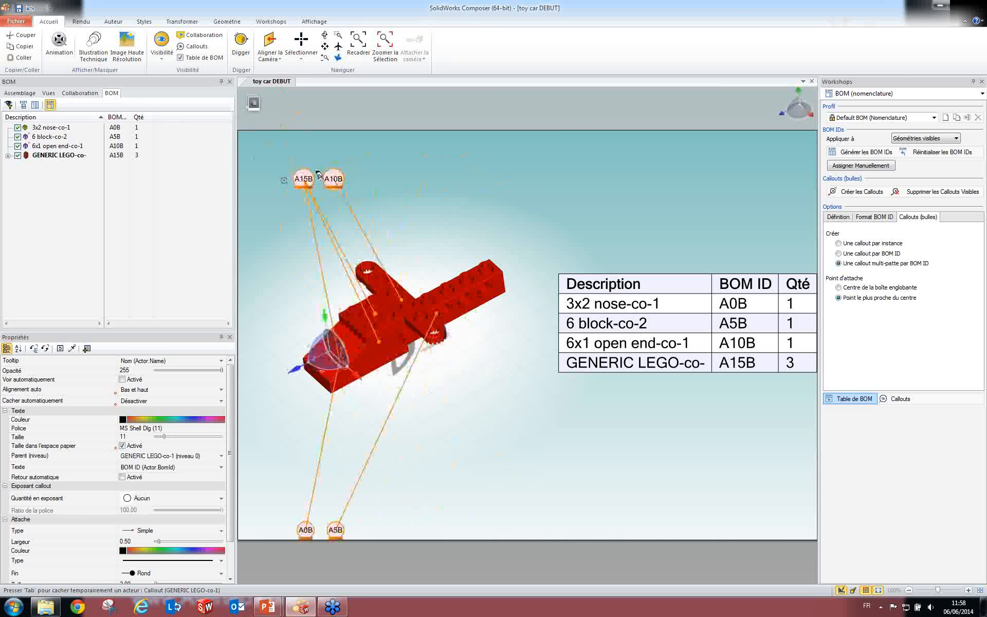
Spread the A10B, A15B, A0B and A5B balloons individually around the red assembly.
{"action": "left_click", "coordinate": [424, 206]}
{"action": "left_click_drag", "start_coordinate": [325, 169], "coordinate": [467, 156]}
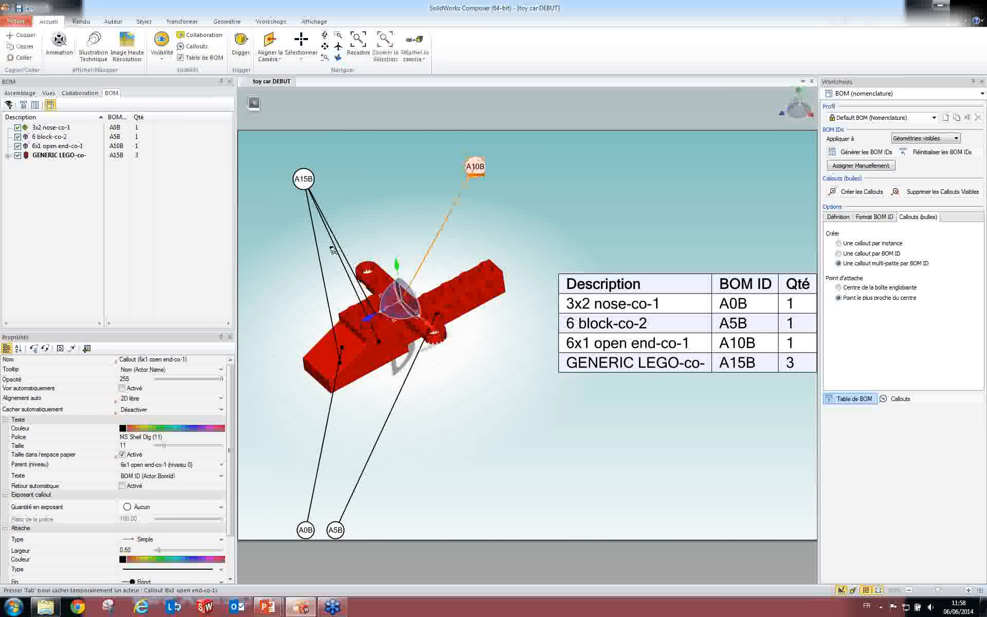
{"action": "left_click_drag", "start_coordinate": [305, 180], "coordinate": [269, 293]}
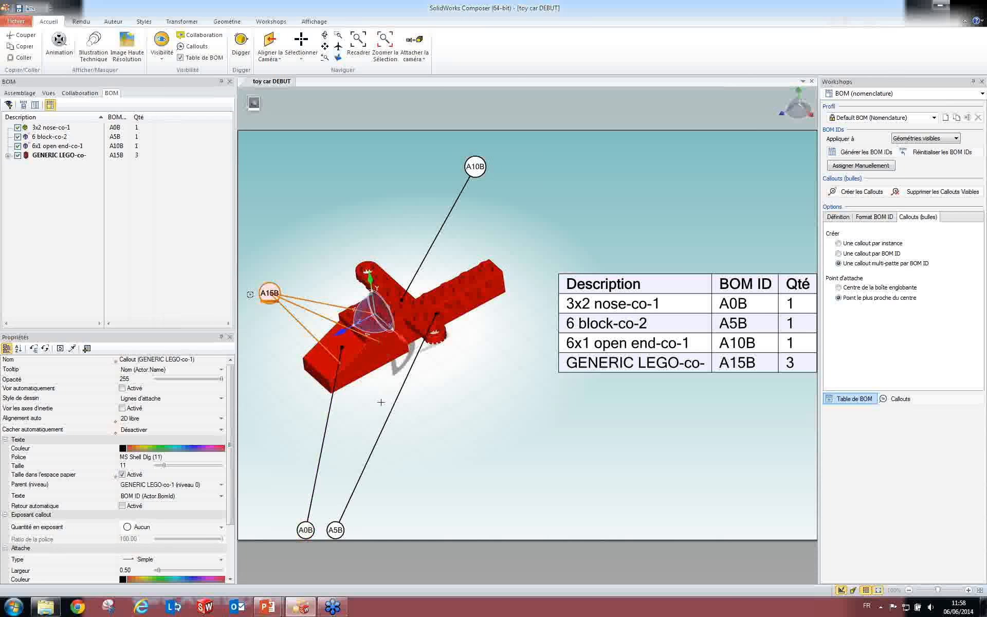
{"action": "left_click_drag", "start_coordinate": [306, 529], "coordinate": [296, 422]}
{"action": "left_click_drag", "start_coordinate": [335, 530], "coordinate": [416, 425]}
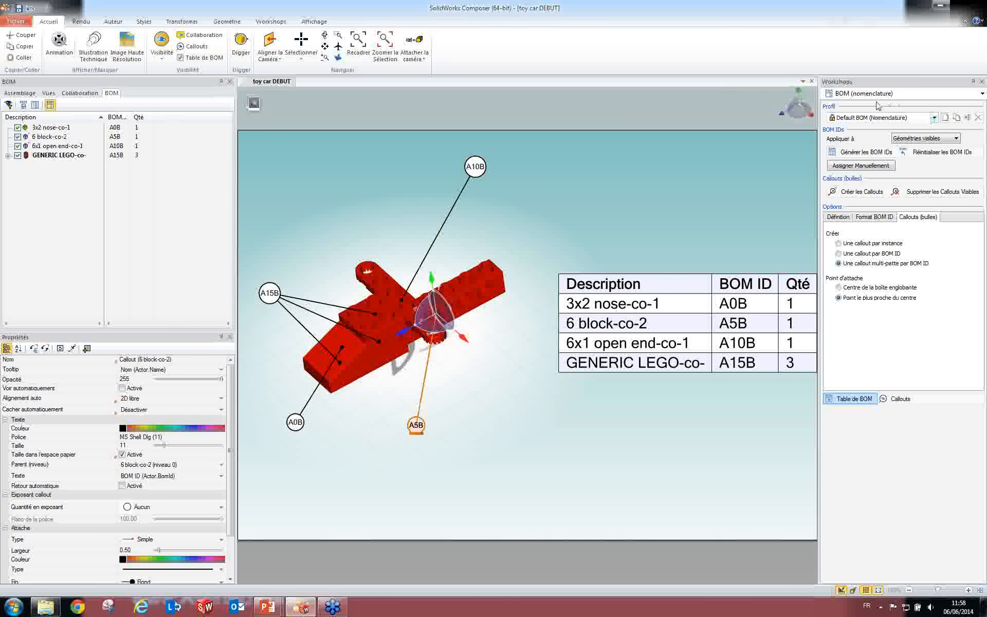
Shift the BOM table closer to the assembly and save the current scene as a new view.
{"action": "left_click", "coordinate": [982, 82]}
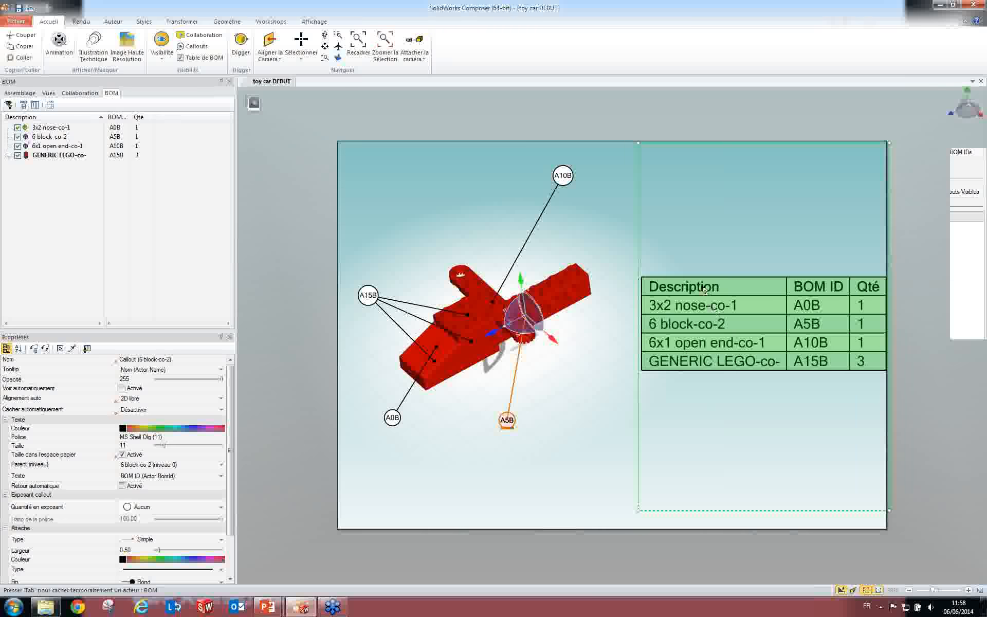
{"action": "left_click", "coordinate": [705, 291]}
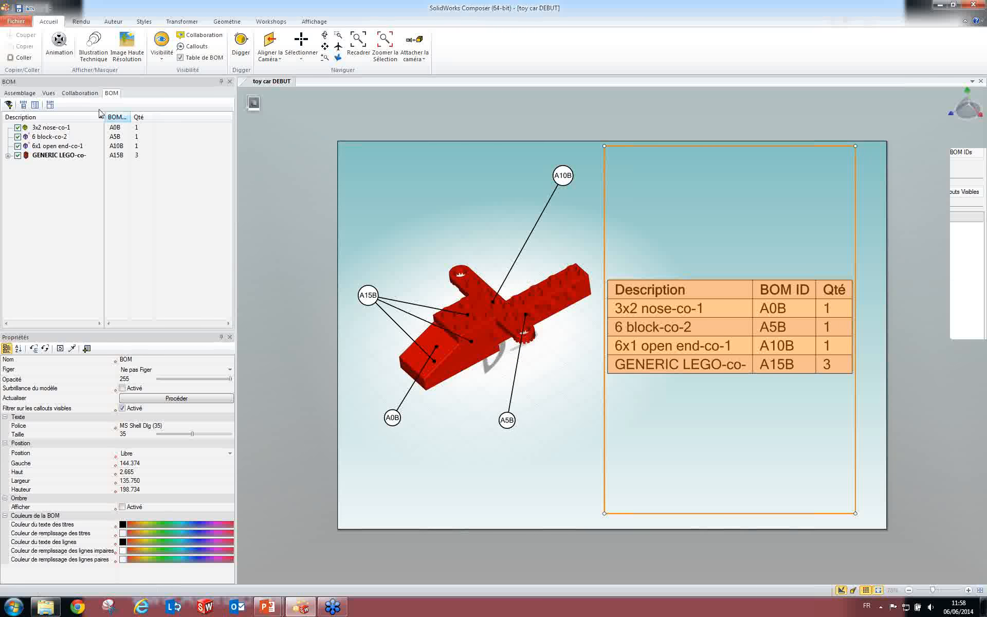
{"action": "left_click", "coordinate": [49, 93]}
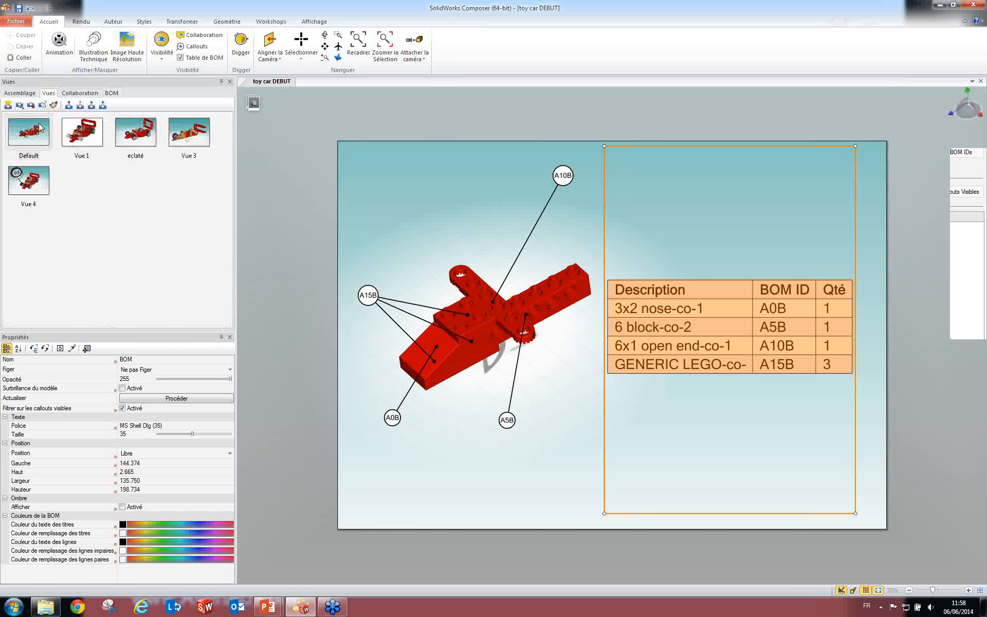
{"action": "left_click", "coordinate": [8, 106]}
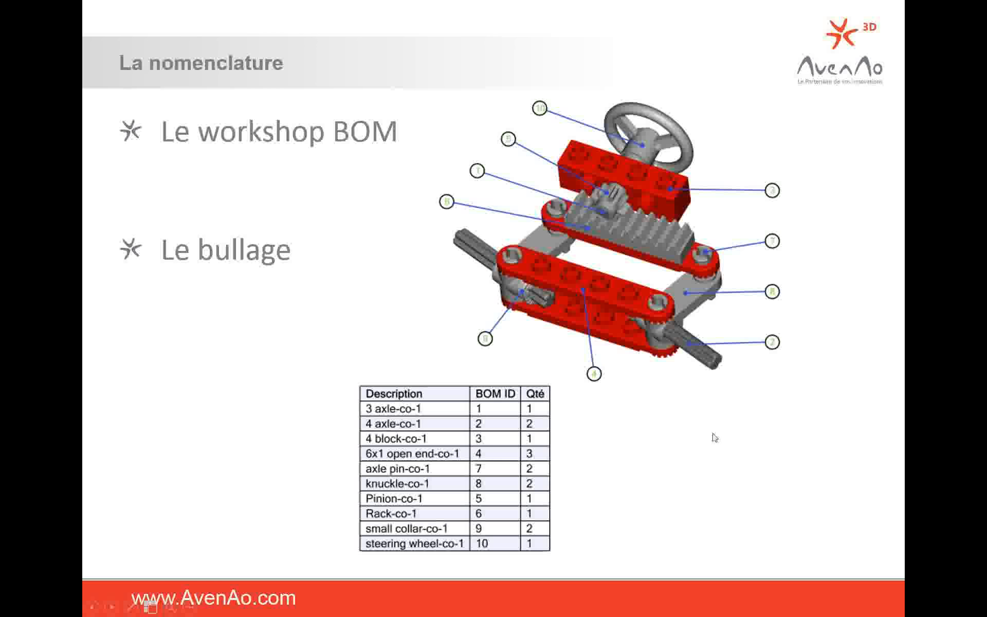
{"action": "scroll", "coordinate": [708, 424], "scroll_direction": "down", "scroll_amount": 1}
{"action": "scroll", "coordinate": [705, 406], "scroll_direction": "up", "scroll_amount": 2}
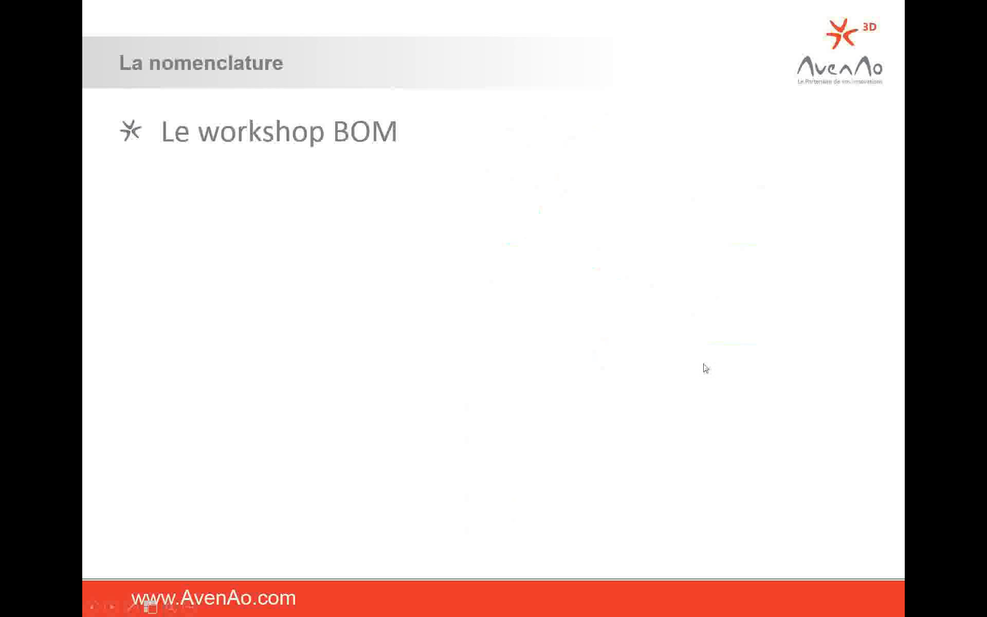
{"action": "scroll", "coordinate": [703, 365], "scroll_direction": "down", "scroll_amount": 1}
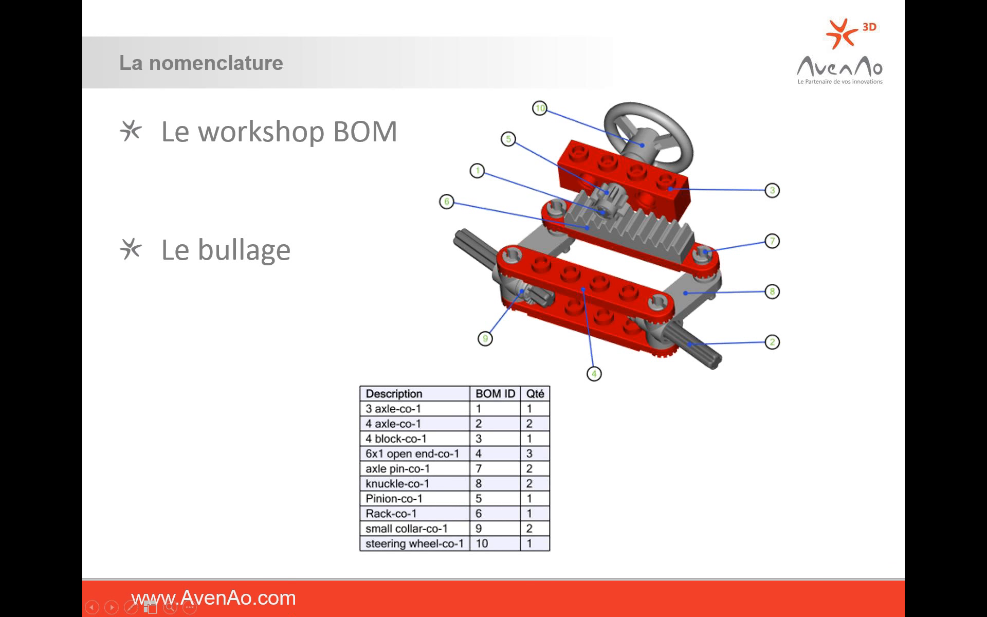
Switch back to SolidWorks Composer, list the individual callouts and hide all of them.
{"action": "key", "text": "super"}
{"action": "left_click", "coordinate": [300, 606]}
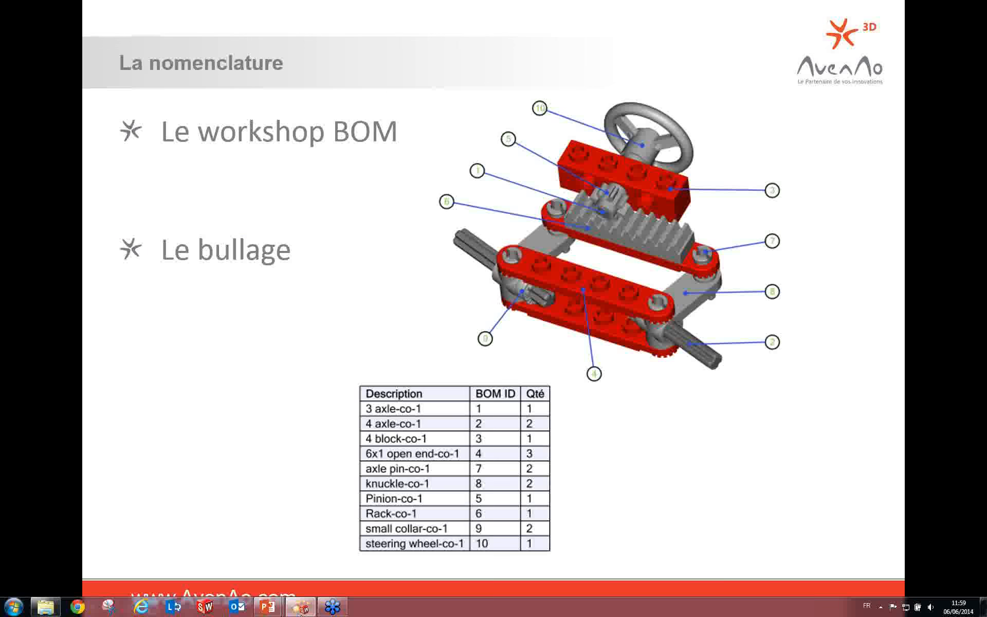
{"action": "left_click", "coordinate": [77, 93]}
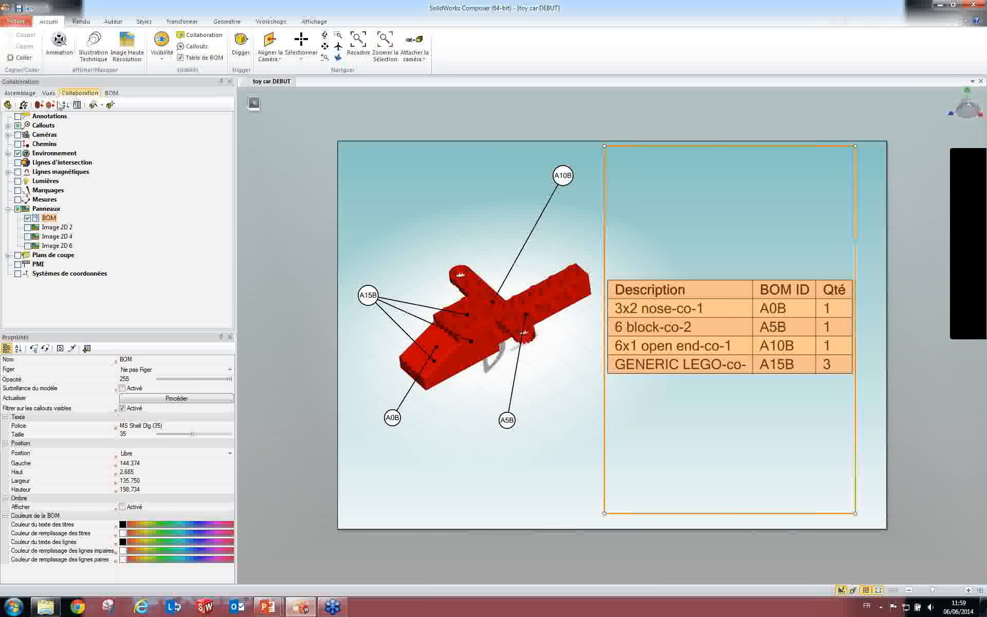
{"action": "left_click", "coordinate": [8, 126]}
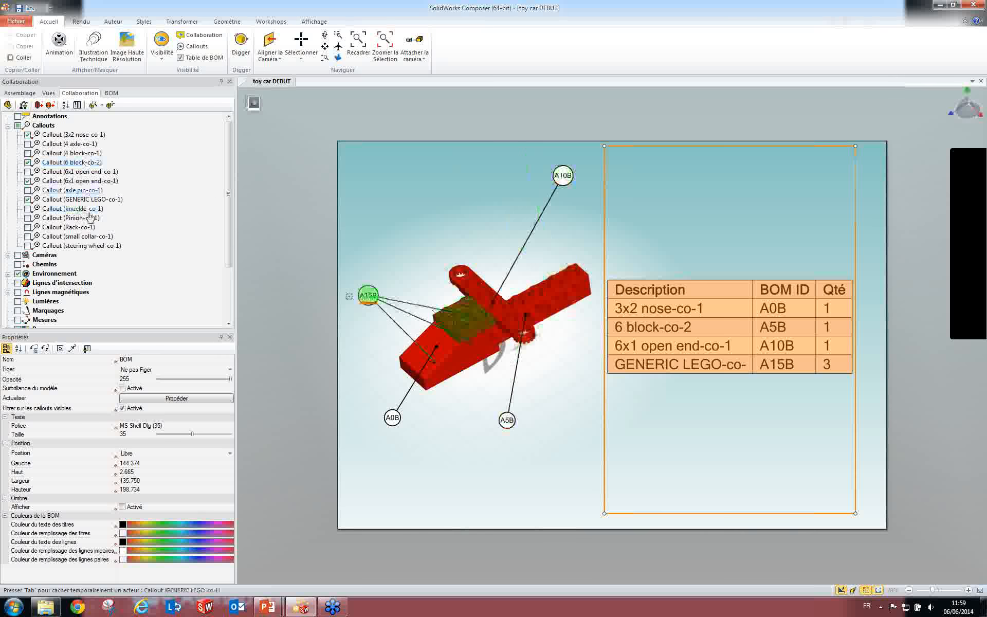
{"action": "left_click", "coordinate": [284, 276]}
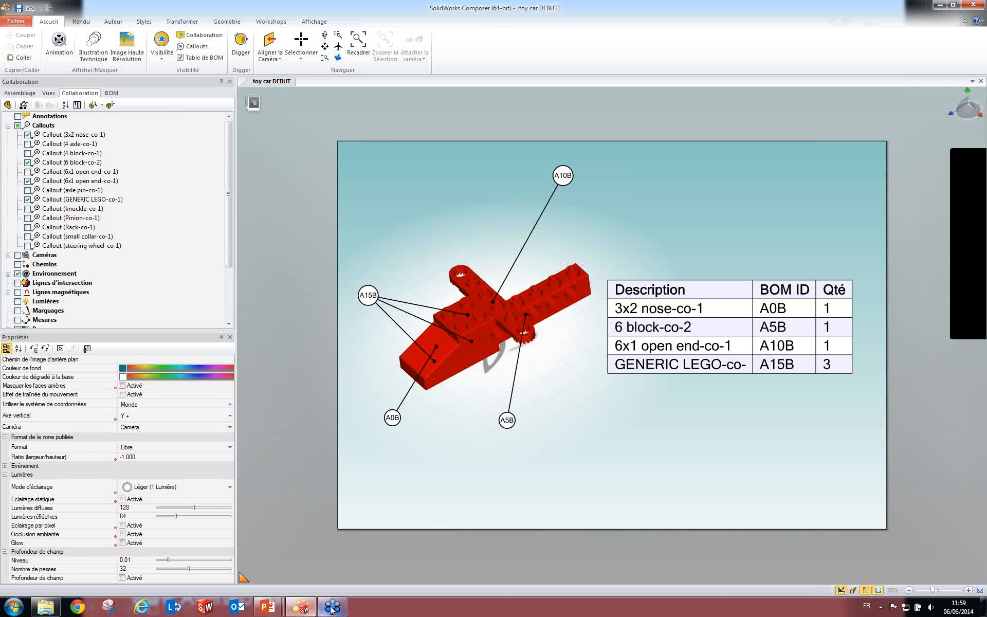
{"action": "left_click", "coordinate": [17, 125]}
{"action": "left_click", "coordinate": [64, 154]}
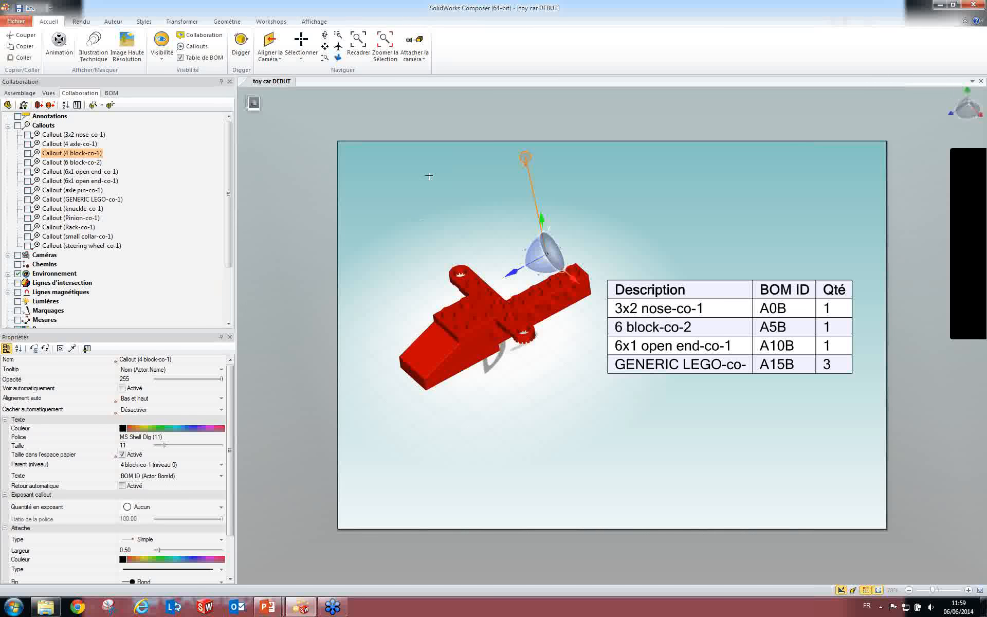
{"action": "left_click", "coordinate": [493, 119]}
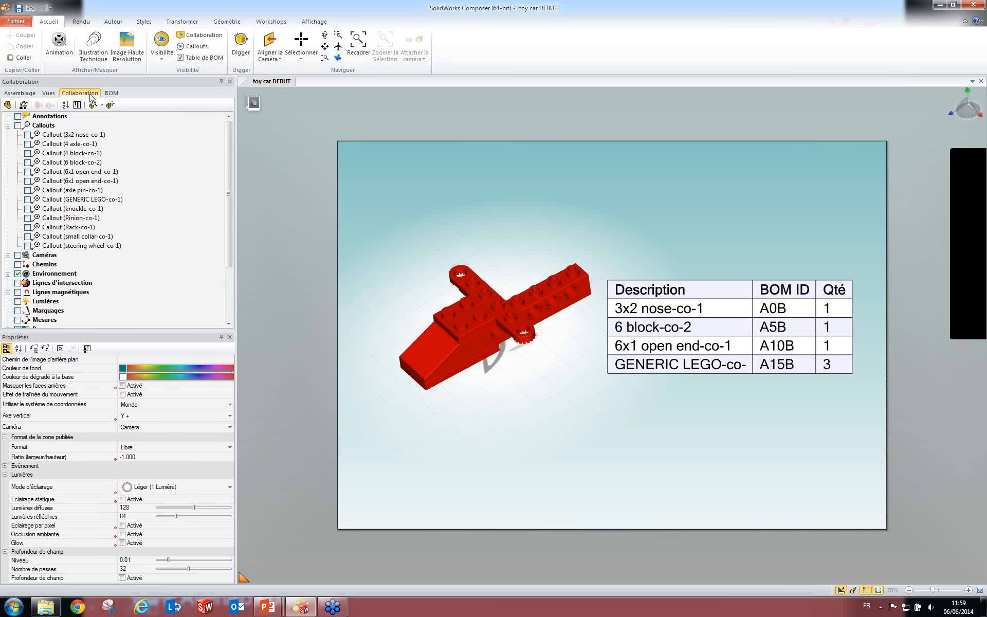
{"action": "left_click", "coordinate": [48, 94]}
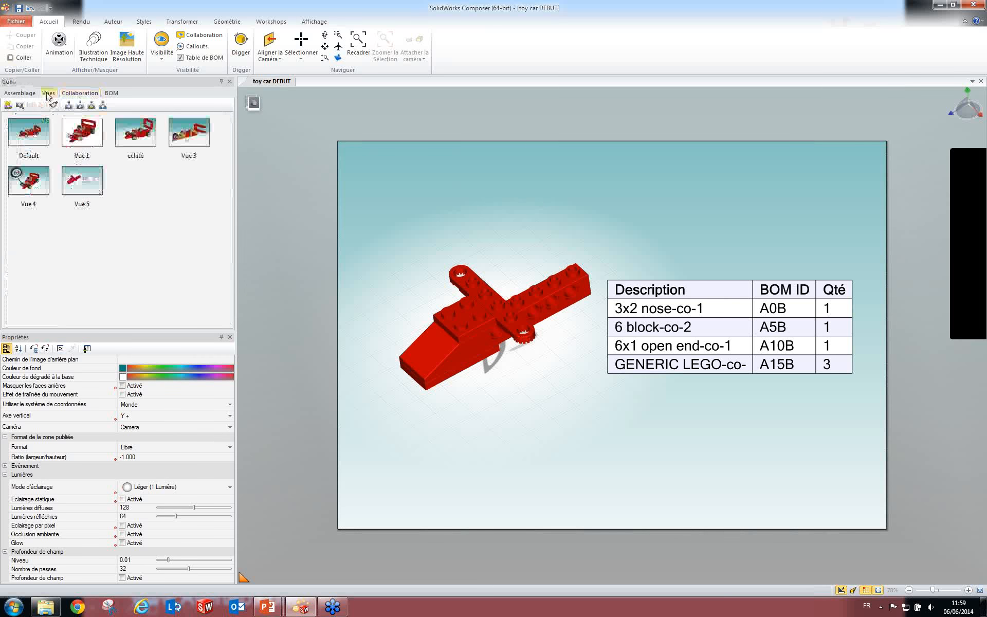
{"action": "left_click", "coordinate": [19, 92]}
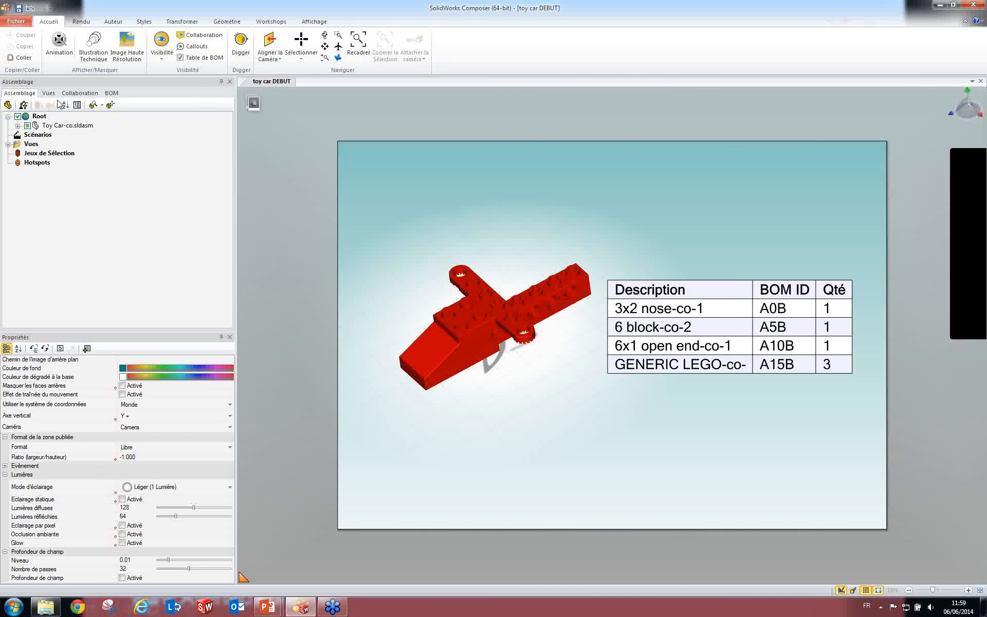
{"action": "left_click", "coordinate": [49, 93]}
{"action": "left_click_drag", "start_coordinate": [190, 225], "coordinate": [2, 118]}
{"action": "left_click", "coordinate": [120, 232]}
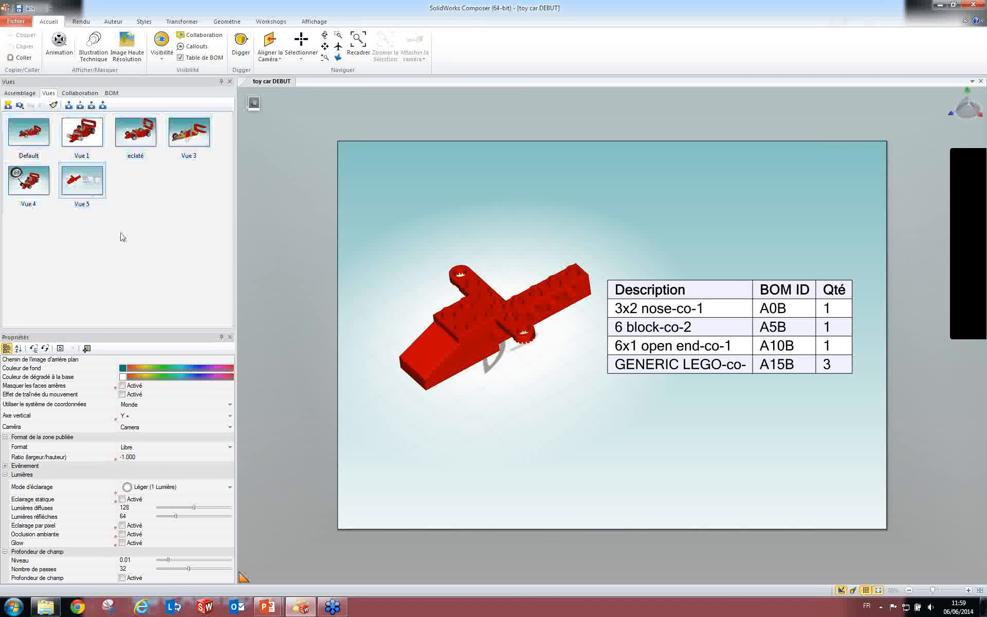
{"action": "left_click", "coordinate": [21, 94]}
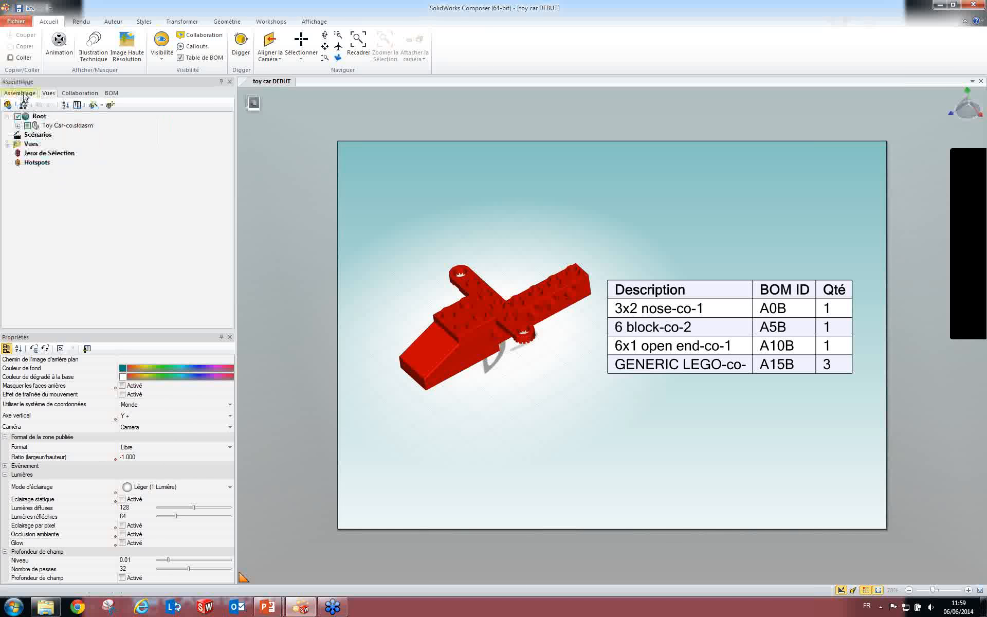
{"action": "mouse_move", "coordinate": [272, 609]}
{"action": "left_click", "coordinate": [308, 554]}
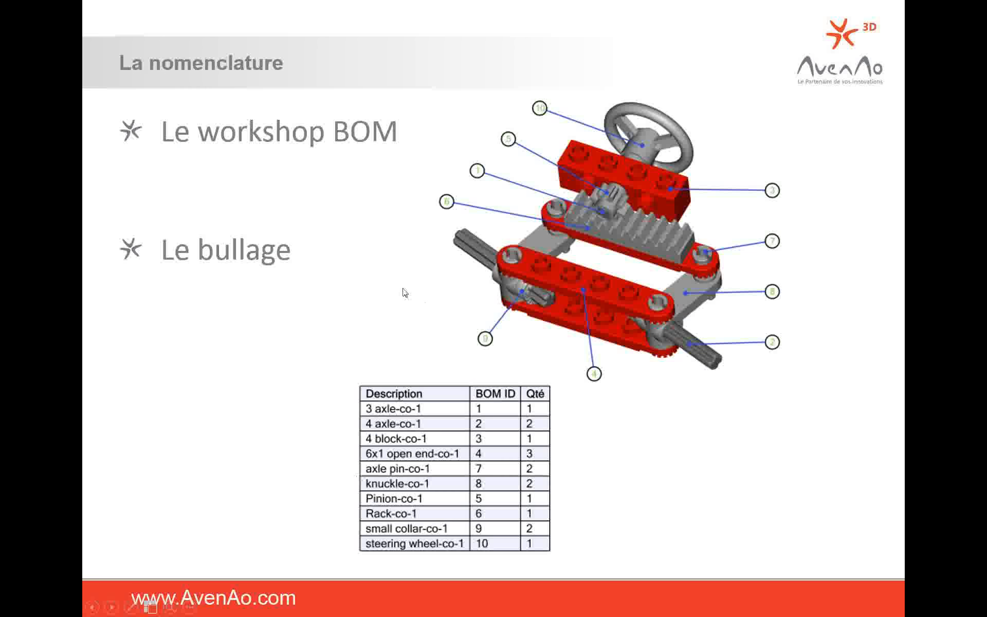
{"action": "left_click", "coordinate": [404, 292]}
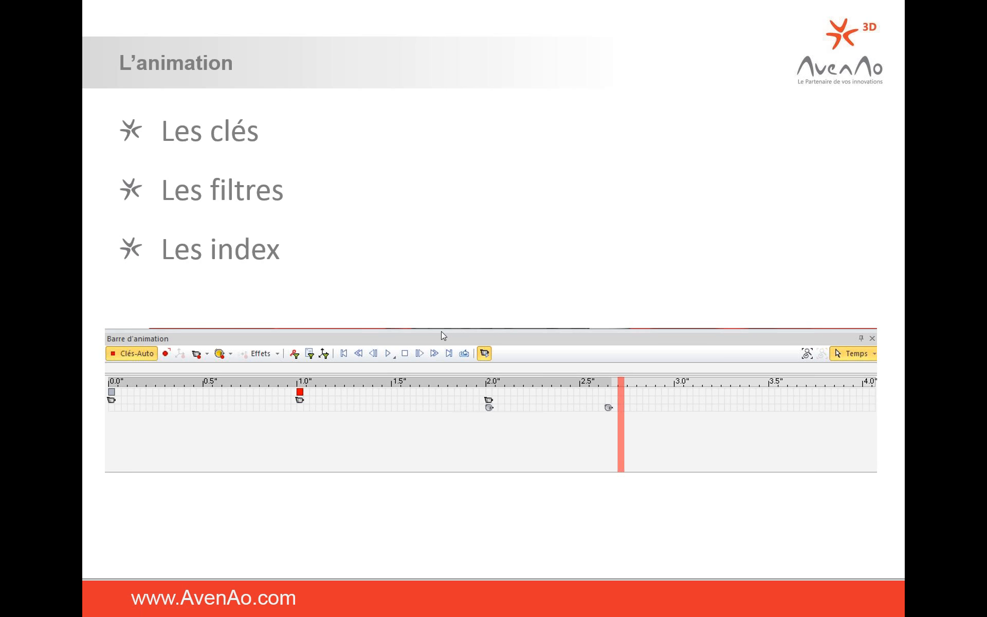
Return to SolidWorks Composer, enter animation mode without saving the modified view, and display the animation bar.
{"action": "key", "text": "super"}
{"action": "left_click", "coordinate": [302, 607]}
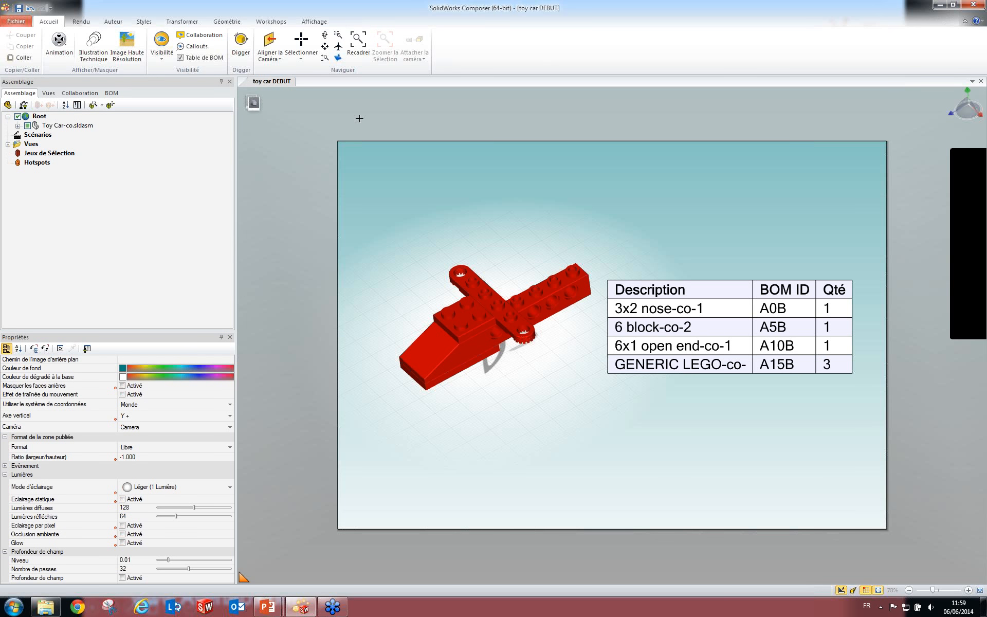
{"action": "left_click", "coordinate": [254, 102]}
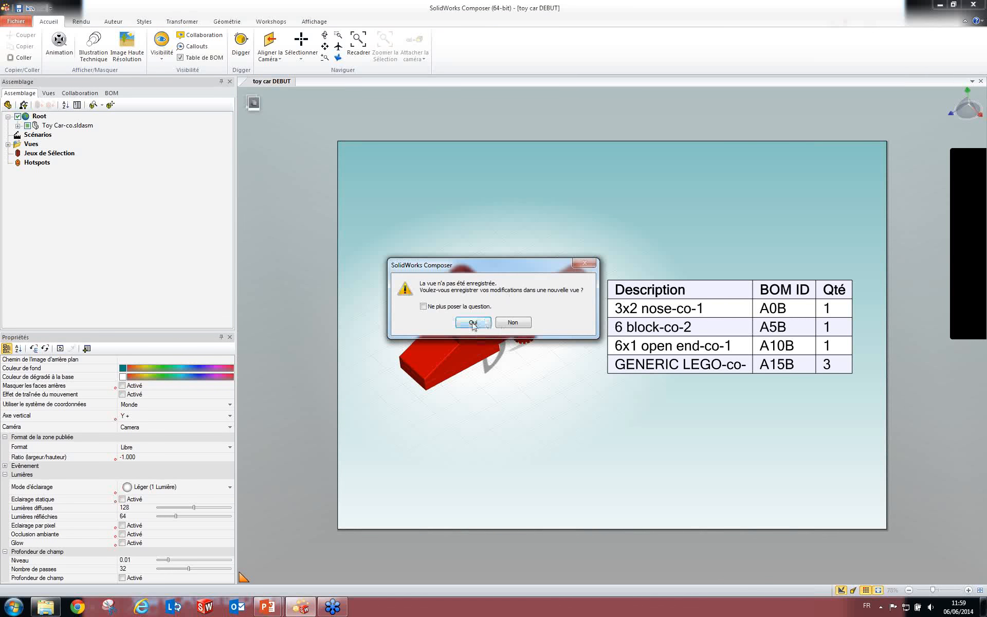
{"action": "left_click", "coordinate": [514, 323]}
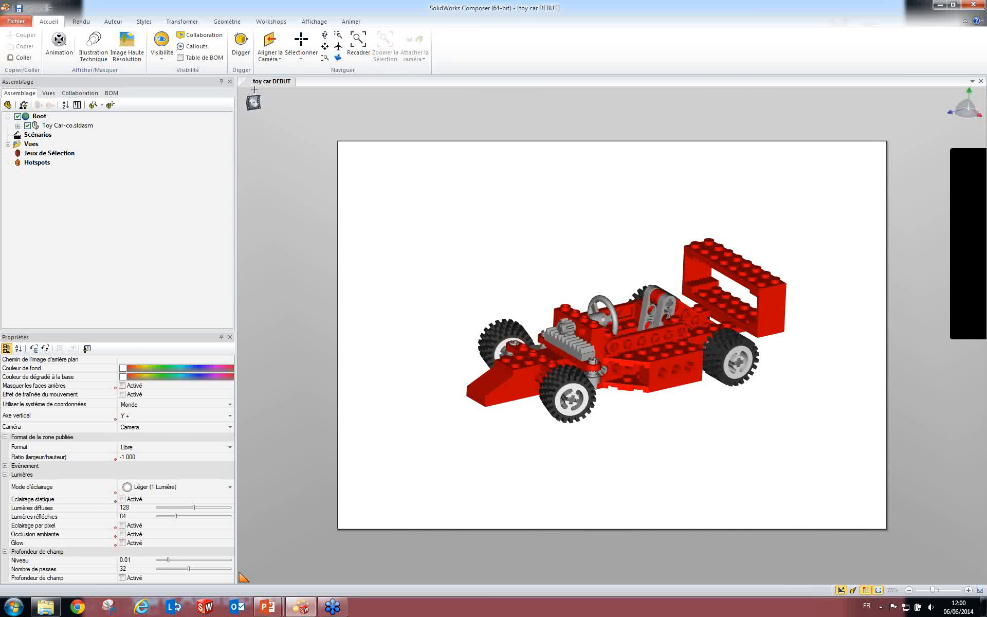
{"action": "left_click", "coordinate": [314, 21]}
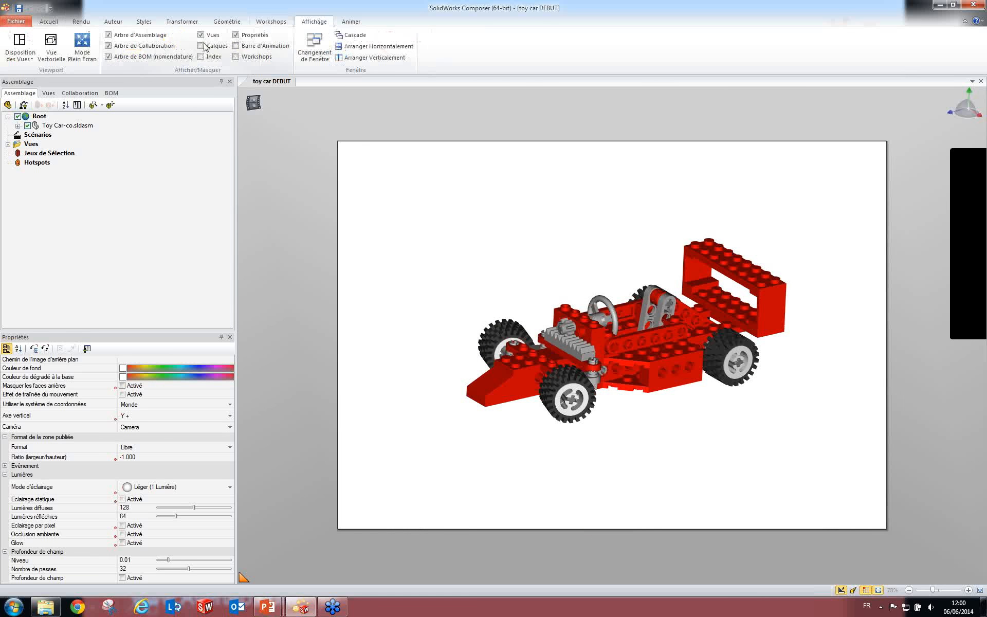
{"action": "left_click", "coordinate": [262, 48]}
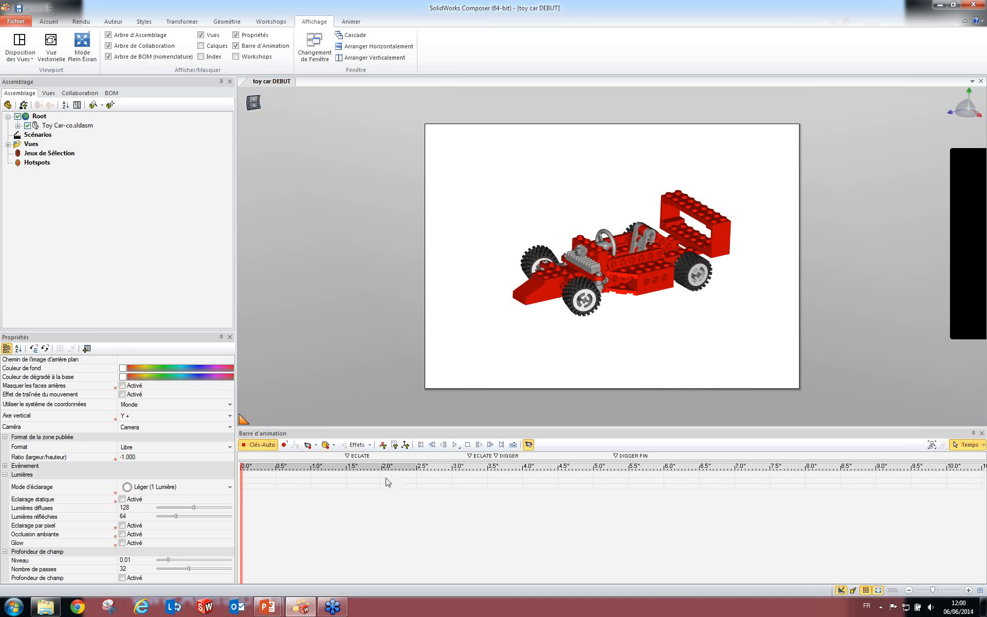
Scrub the empty timeline between 0 and 4 seconds and orbit the car to examine its behaviour without keys.
{"action": "left_click_drag", "start_coordinate": [252, 488], "coordinate": [456, 478]}
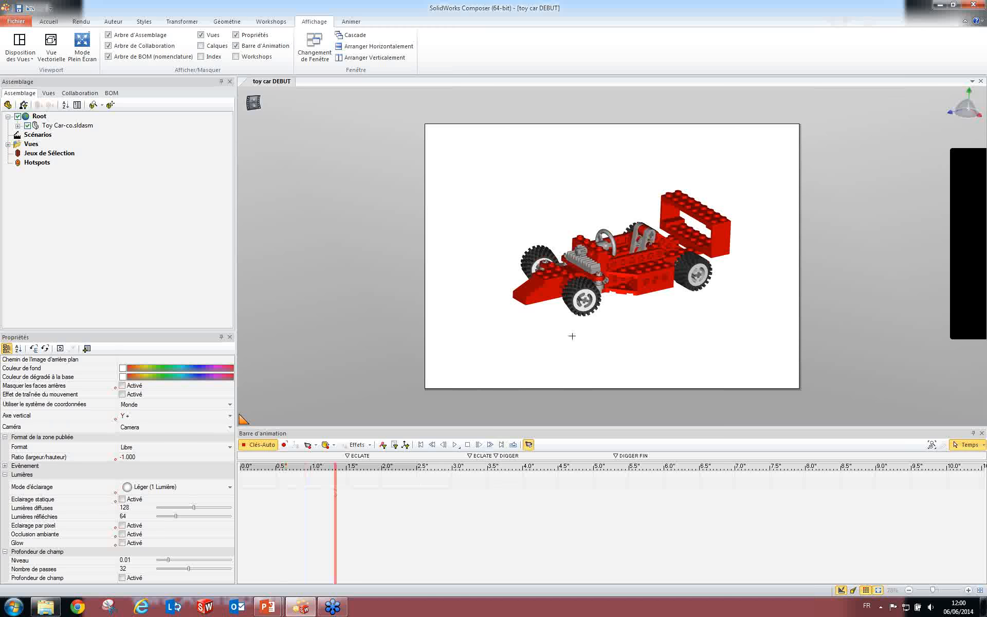
{"action": "left_click", "coordinate": [245, 493]}
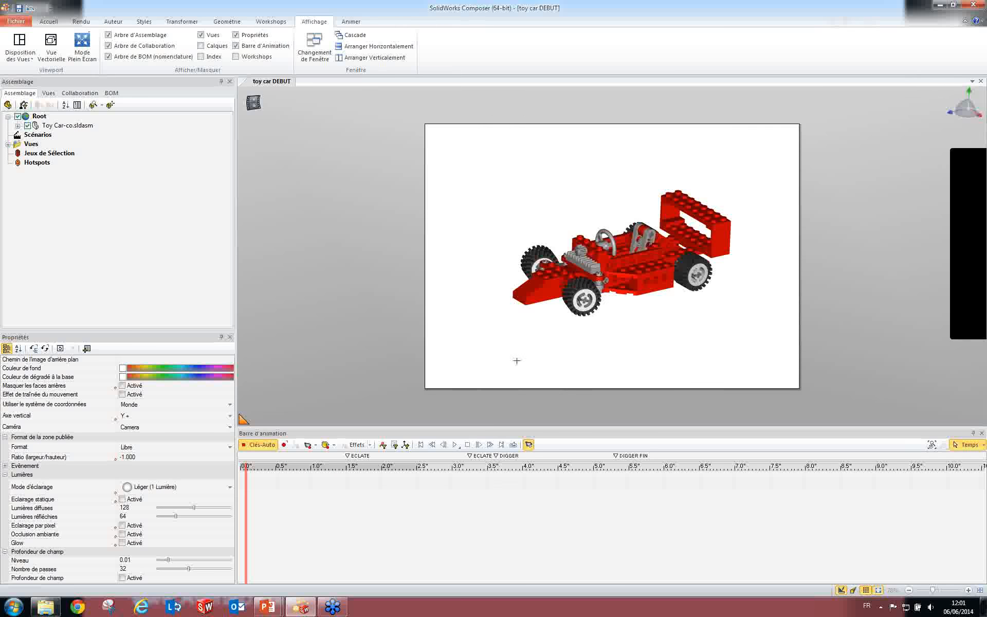
{"action": "left_click", "coordinate": [527, 494]}
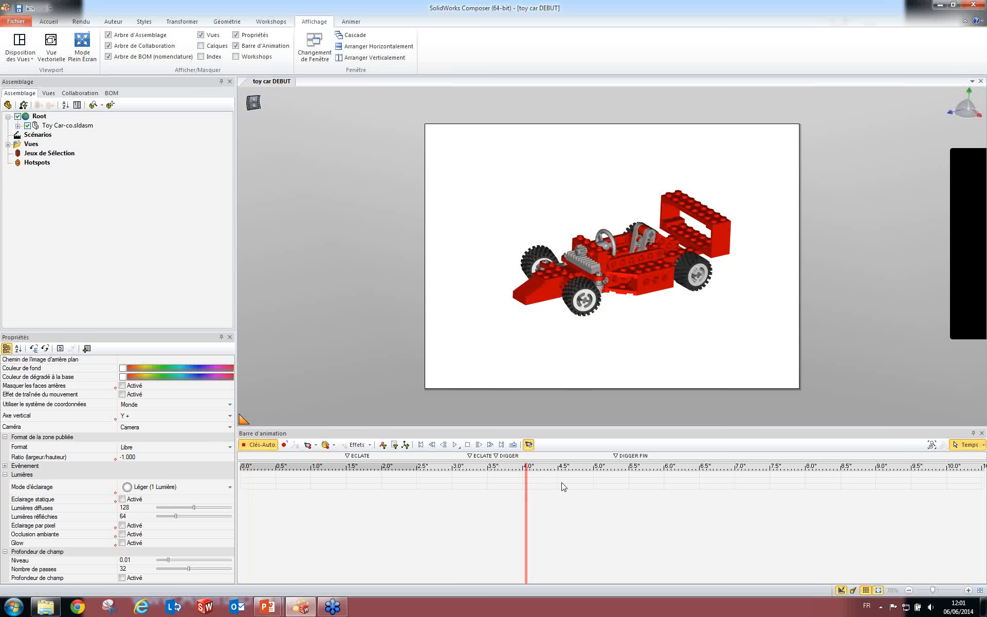
{"action": "mouse_move", "coordinate": [637, 280]}
{"action": "left_mouse_down"}
{"action": "mouse_move", "coordinate": [566, 302]}
{"action": "mouse_move", "coordinate": [619, 283]}
{"action": "left_mouse_up"}
{"action": "middle_click_drag", "start_coordinate": [724, 217], "coordinate": [602, 240]}
{"action": "right_click_drag", "start_coordinate": [607, 267], "coordinate": [625, 257]}
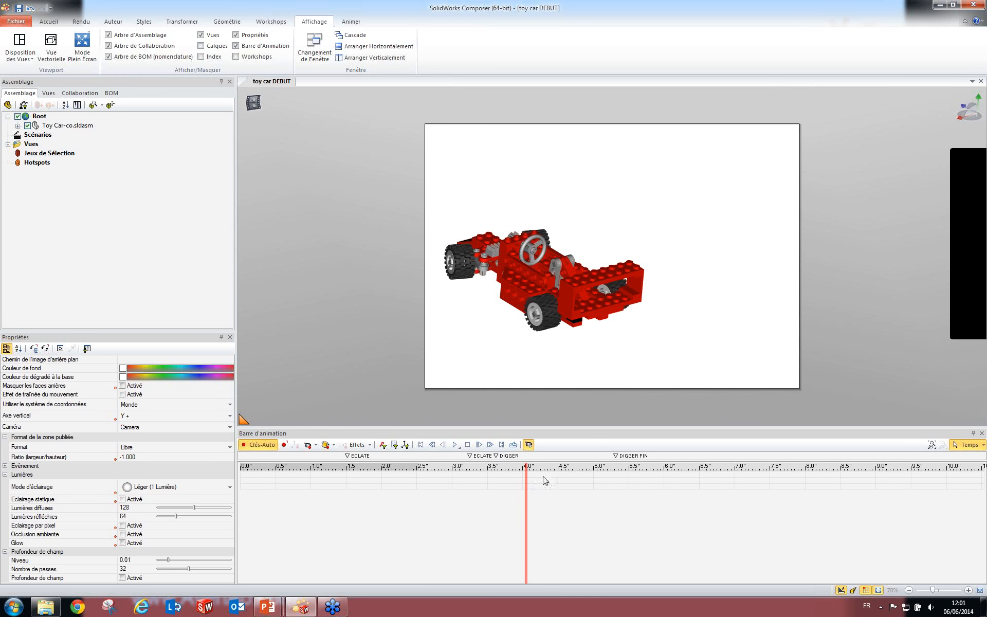
Place the Default view on the animation timeline at 0 seconds.
{"action": "left_click", "coordinate": [244, 497]}
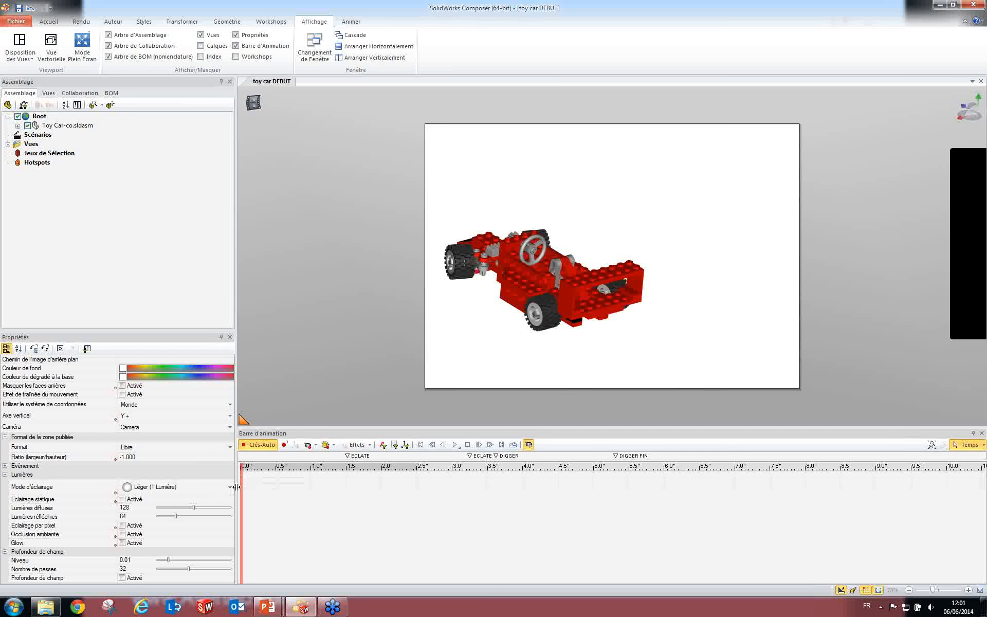
{"action": "left_click", "coordinate": [48, 93]}
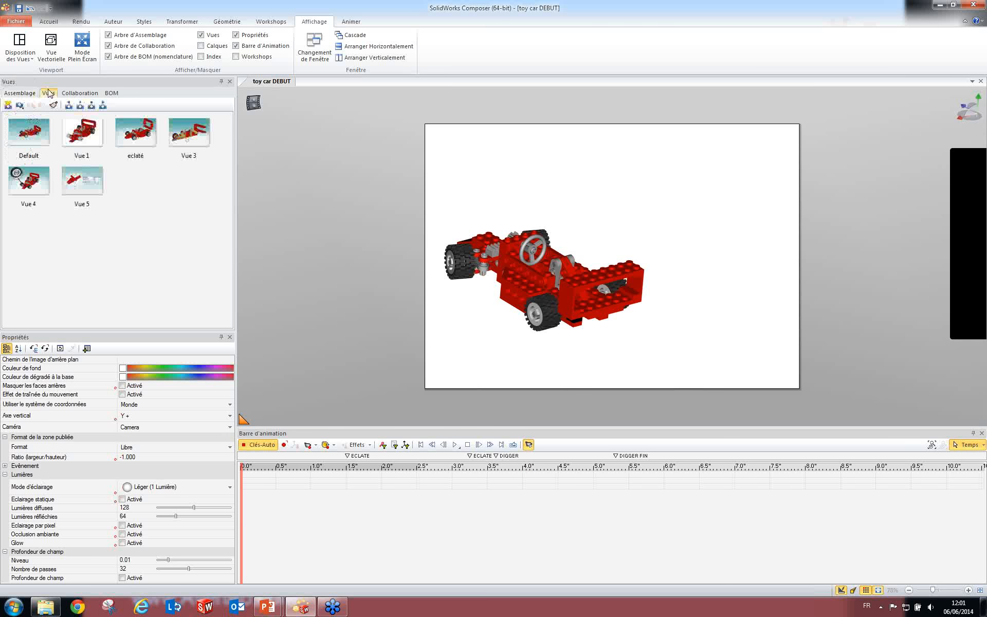
{"action": "left_click", "coordinate": [27, 139]}
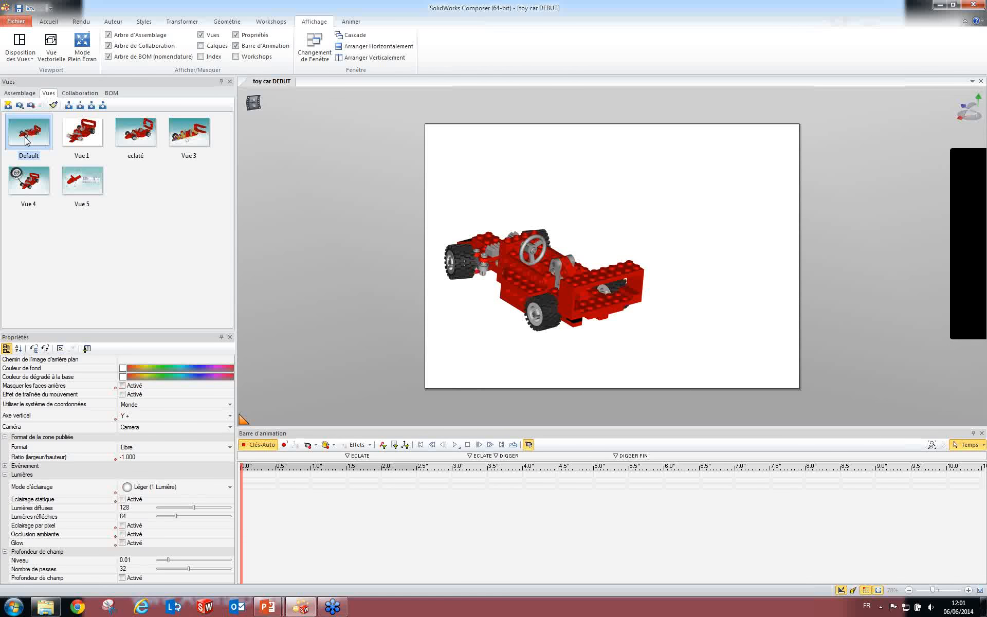
{"action": "mouse_move", "coordinate": [27, 139]}
{"action": "left_mouse_down"}
{"action": "mouse_move", "coordinate": [209, 329]}
{"action": "mouse_move", "coordinate": [246, 475]}
{"action": "mouse_move", "coordinate": [240, 512]}
{"action": "left_mouse_up"}
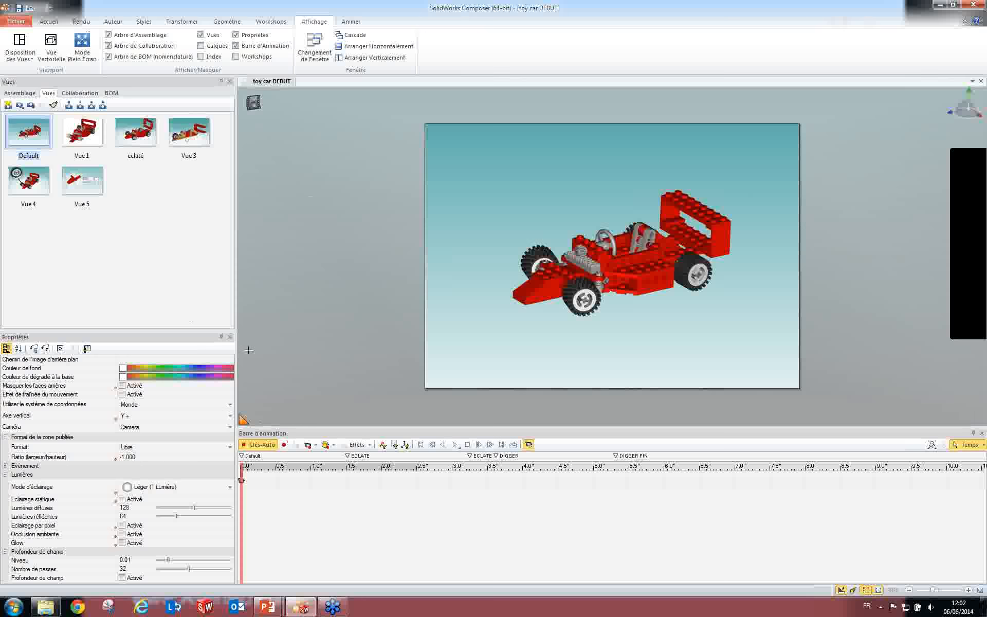
Turn off the paper display and record a camera key at 1 second with a raised close-up of the car's front.
{"action": "left_click", "coordinate": [311, 484]}
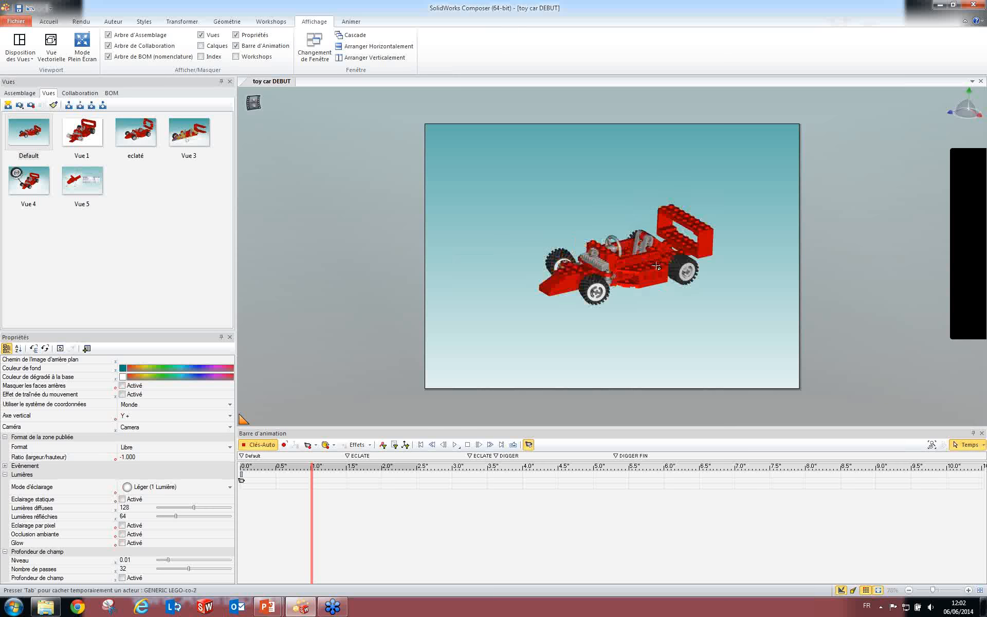
{"action": "scroll", "coordinate": [657, 265], "scroll_direction": "up", "scroll_amount": 8}
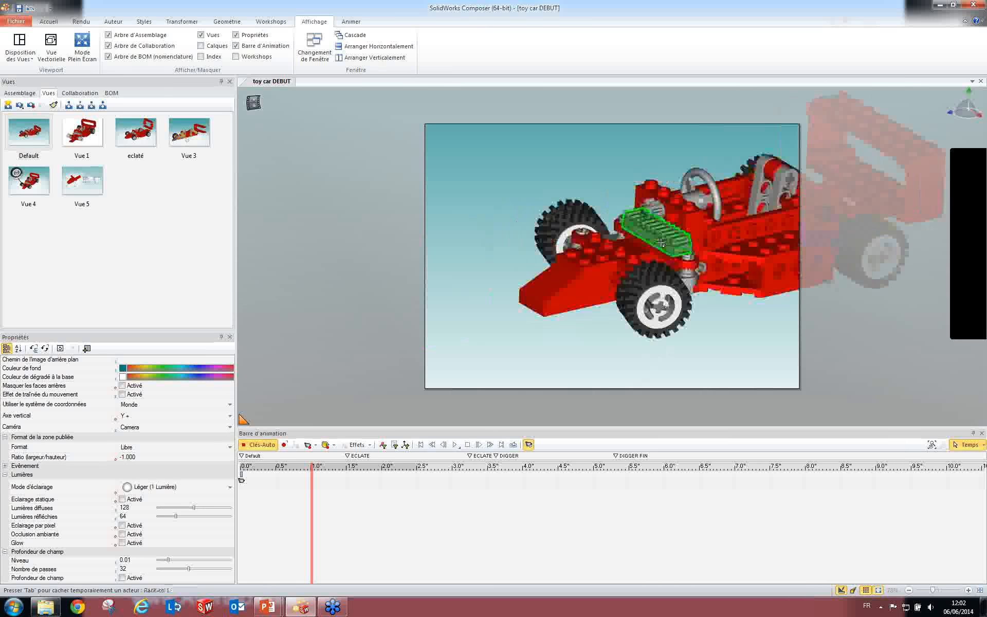
{"action": "middle_click_drag", "start_coordinate": [662, 241], "coordinate": [679, 272]}
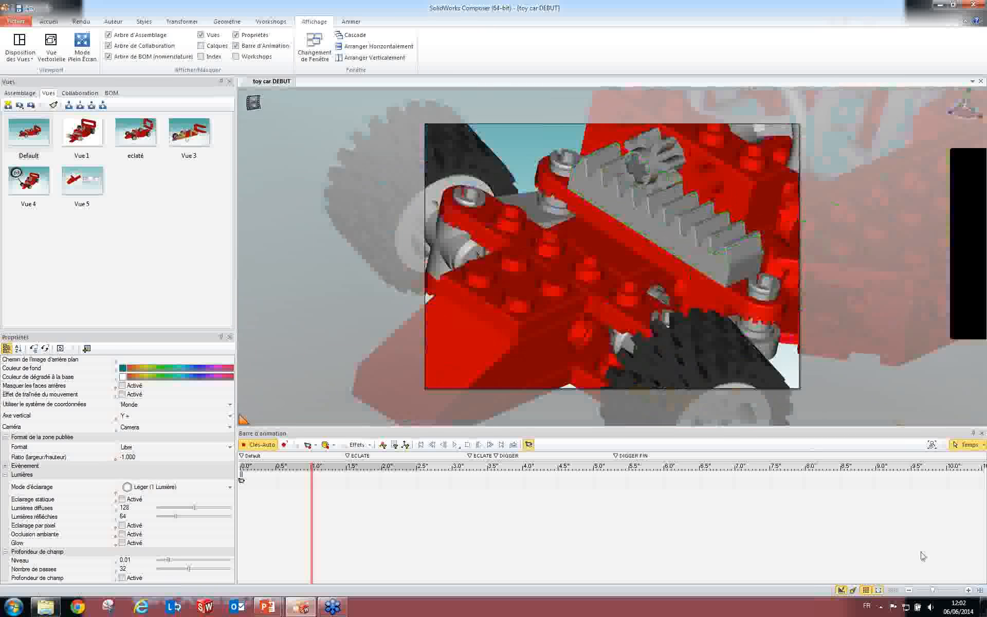
{"action": "left_click", "coordinate": [879, 591]}
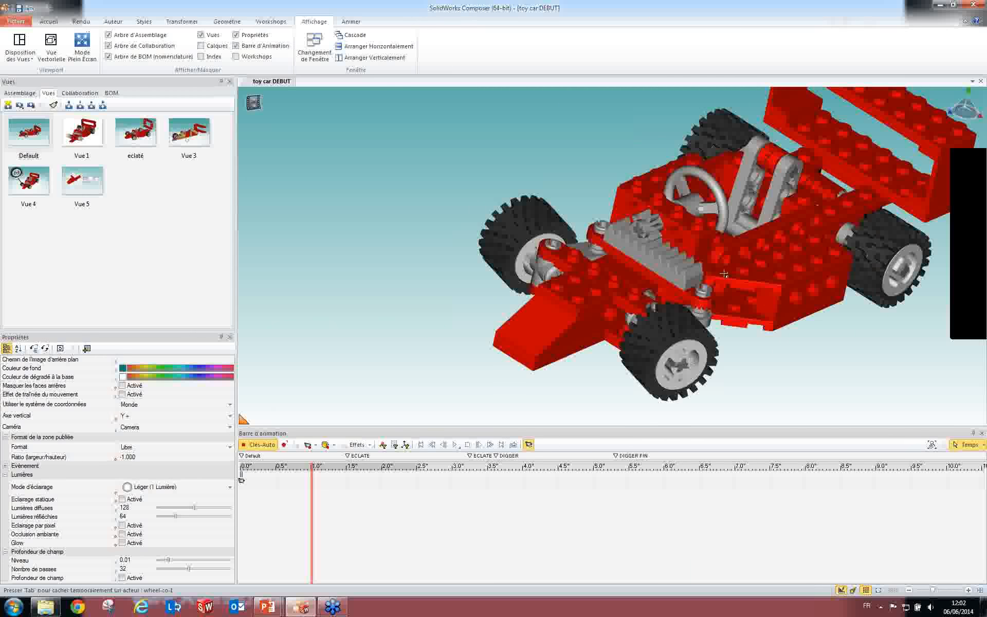
{"action": "left_click", "coordinate": [308, 445]}
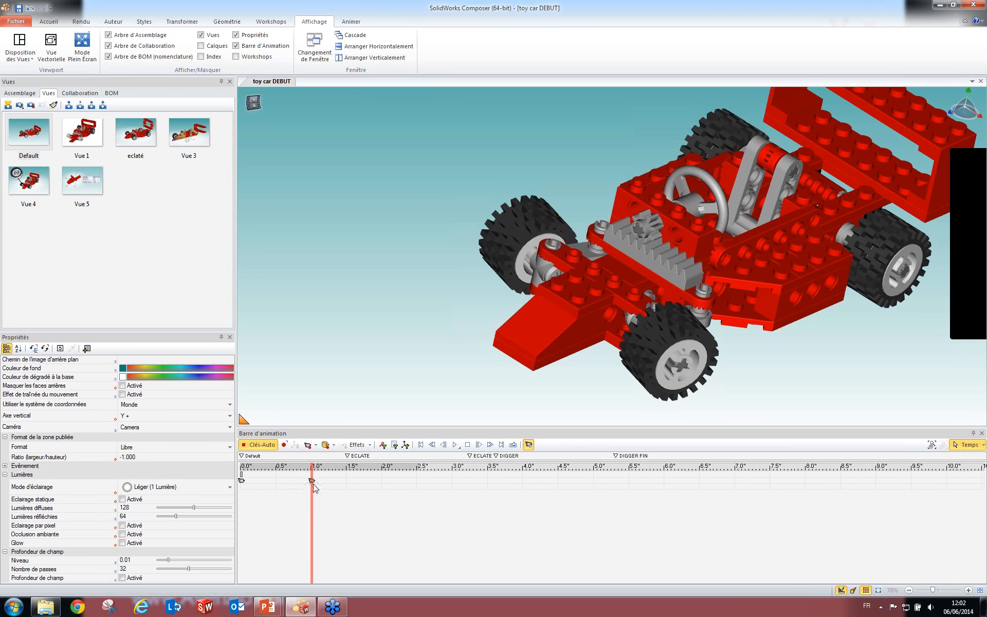
{"action": "mouse_move", "coordinate": [311, 495]}
{"action": "left_mouse_down"}
{"action": "mouse_move", "coordinate": [248, 496]}
{"action": "mouse_move", "coordinate": [329, 496]}
{"action": "mouse_move", "coordinate": [280, 496]}
{"action": "mouse_move", "coordinate": [312, 497]}
{"action": "left_mouse_up"}
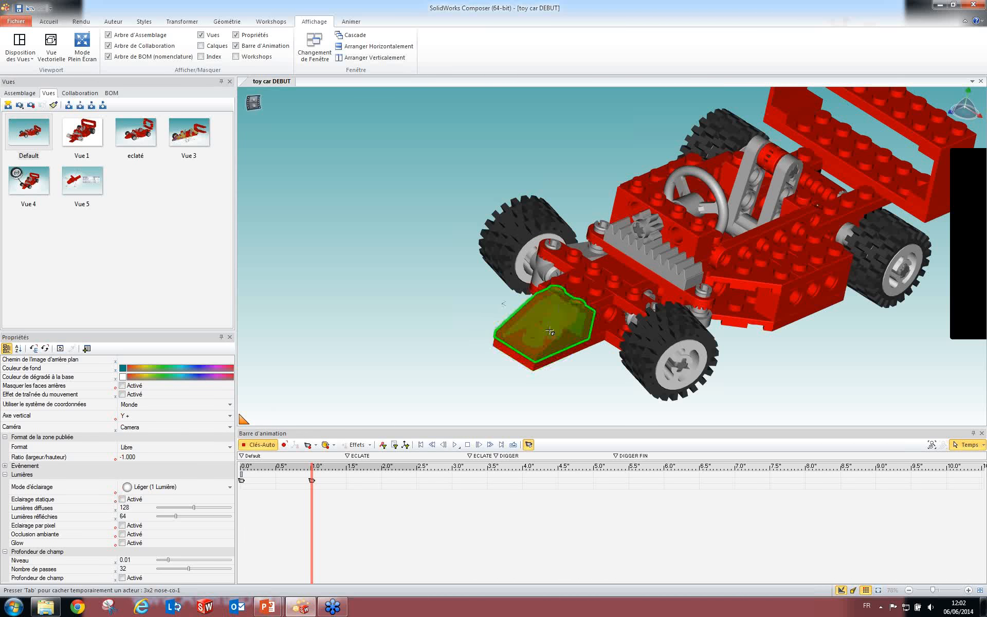
Change the colour of the car's front nose part (3x2 nose-co-1) to blue at the 1 s mark.
{"action": "left_click", "coordinate": [549, 332]}
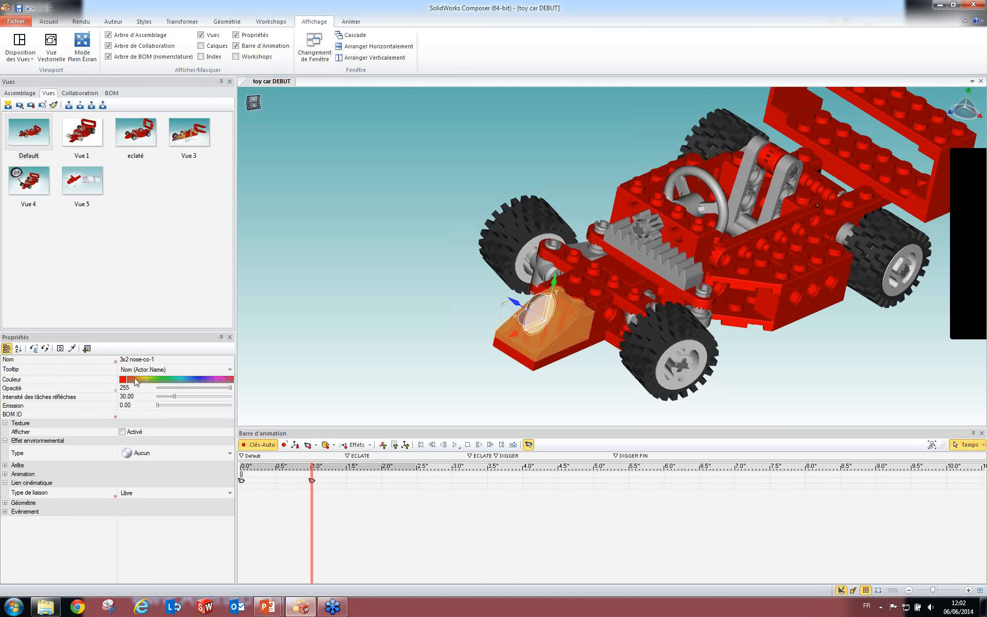
{"action": "left_click", "coordinate": [197, 379]}
{"action": "left_click", "coordinate": [348, 354]}
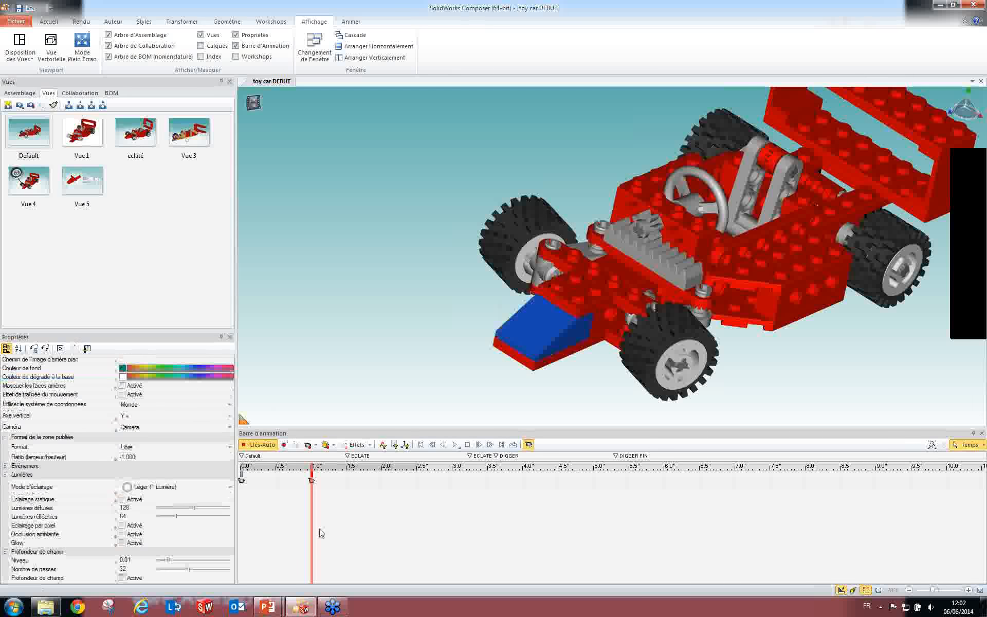
{"action": "mouse_move", "coordinate": [312, 515]}
{"action": "left_mouse_down"}
{"action": "mouse_move", "coordinate": [252, 513]}
{"action": "mouse_move", "coordinate": [314, 510]}
{"action": "left_mouse_up"}
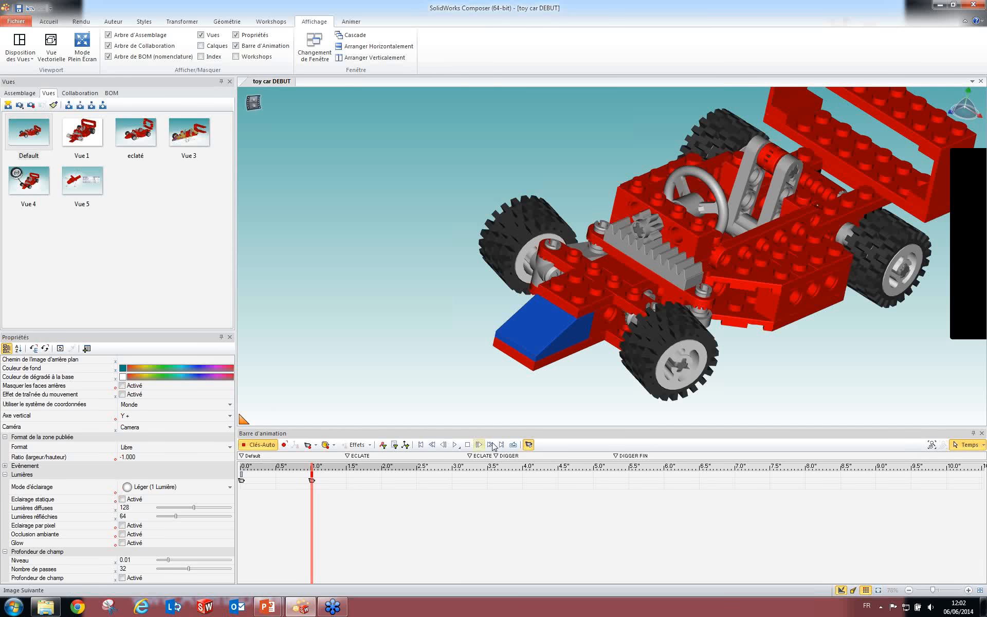
{"action": "left_click", "coordinate": [262, 445]}
{"action": "left_click", "coordinate": [315, 446]}
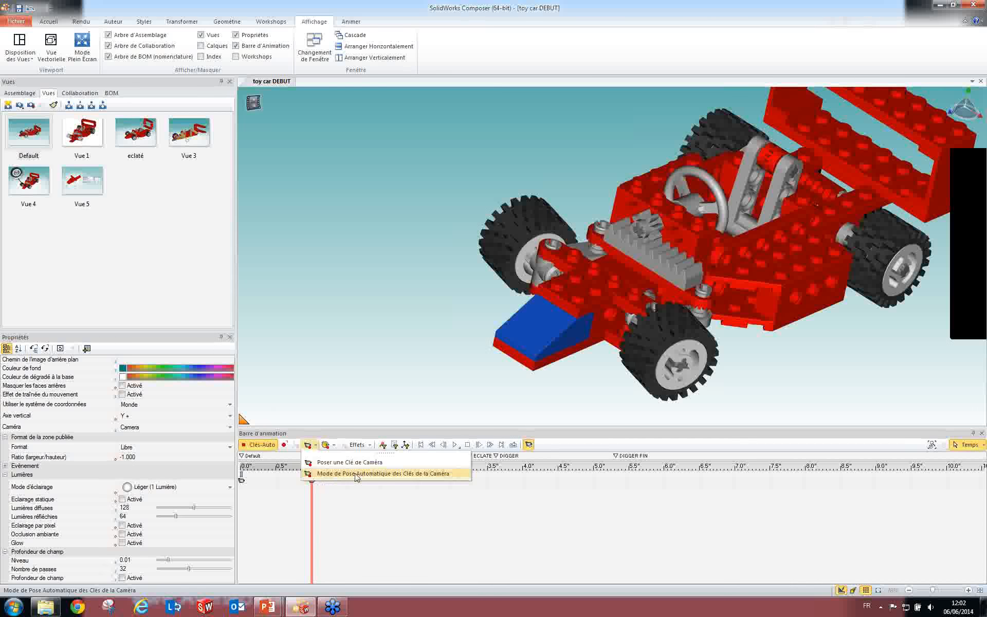
{"action": "left_click", "coordinate": [318, 447]}
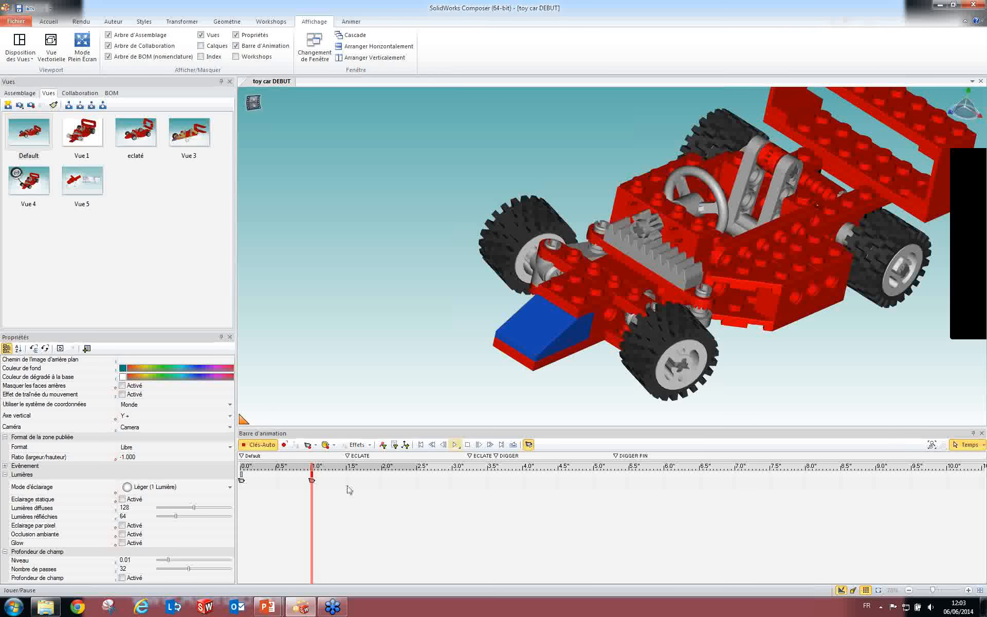
{"action": "left_click", "coordinate": [335, 446]}
{"action": "left_click", "coordinate": [336, 447]}
{"action": "left_click", "coordinate": [334, 446]}
{"action": "left_click", "coordinate": [334, 447]}
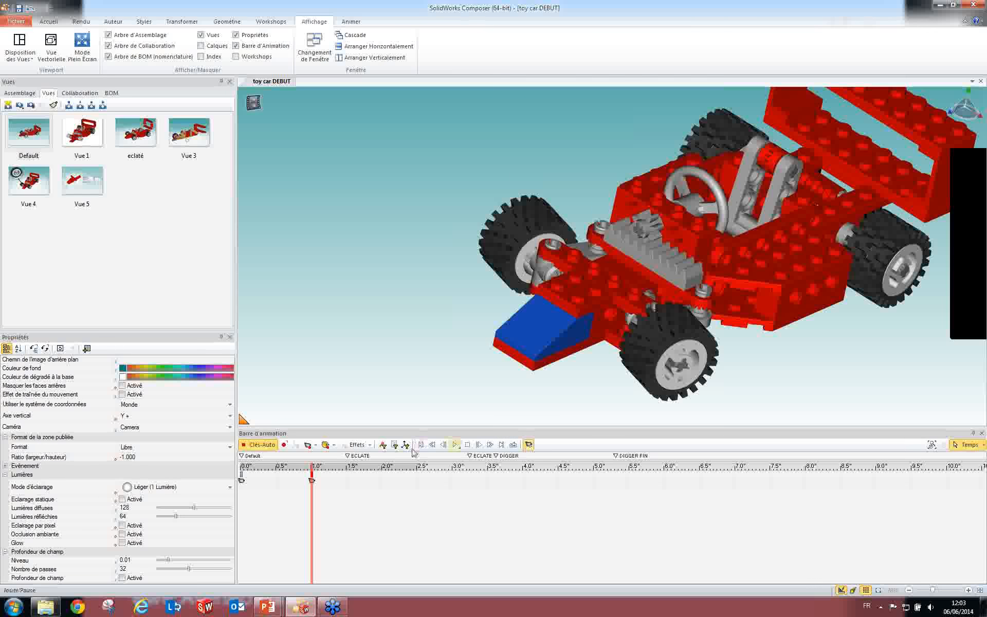
Copy the 1 s camera key to 2 s and the initial camera key to about 3 s.
{"action": "left_click", "coordinate": [383, 487]}
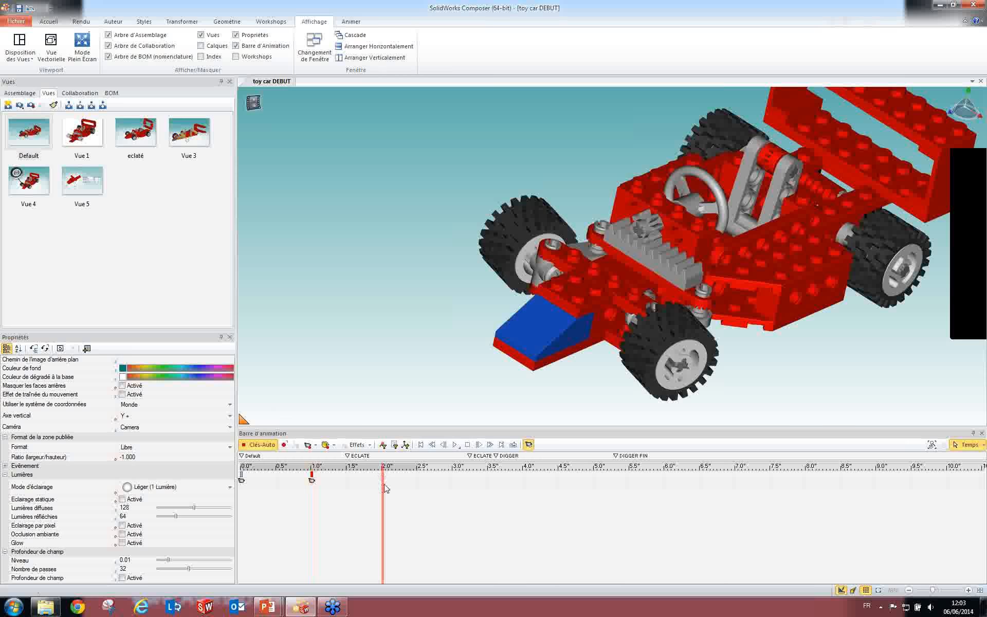
{"action": "mouse_move", "coordinate": [382, 483]}
{"action": "left_mouse_down"}
{"action": "mouse_move", "coordinate": [276, 490]}
{"action": "mouse_move", "coordinate": [390, 491]}
{"action": "left_mouse_up"}
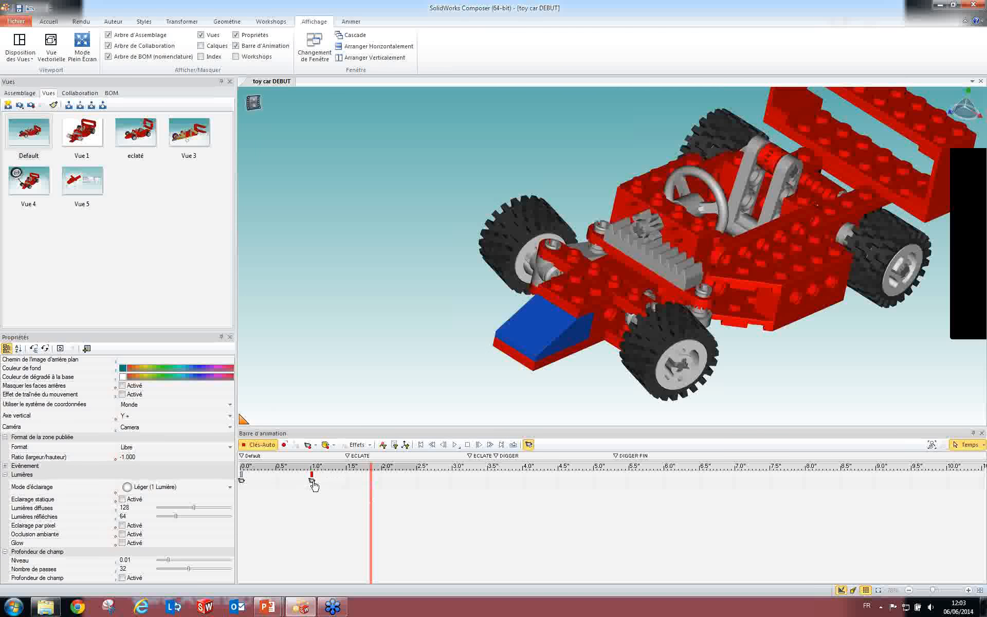
{"action": "mouse_move", "coordinate": [312, 485]}
{"action": "left_mouse_down", "text": "ctrl"}
{"action": "mouse_move", "coordinate": [383, 492]}
{"action": "mouse_move", "coordinate": [318, 498]}
{"action": "mouse_move", "coordinate": [386, 499]}
{"action": "left_mouse_up", "text": "ctrl"}
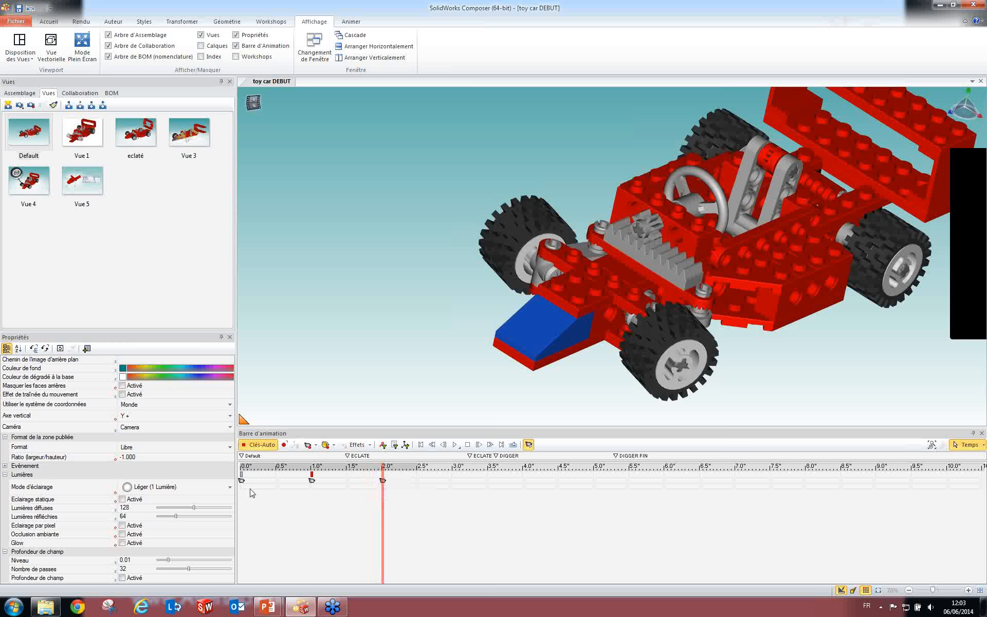
{"action": "left_click_drag", "start_coordinate": [241, 485], "coordinate": [458, 492], "text": "ctrl"}
{"action": "left_click_drag", "start_coordinate": [382, 505], "coordinate": [457, 505]}
{"action": "left_click", "coordinate": [392, 514]}
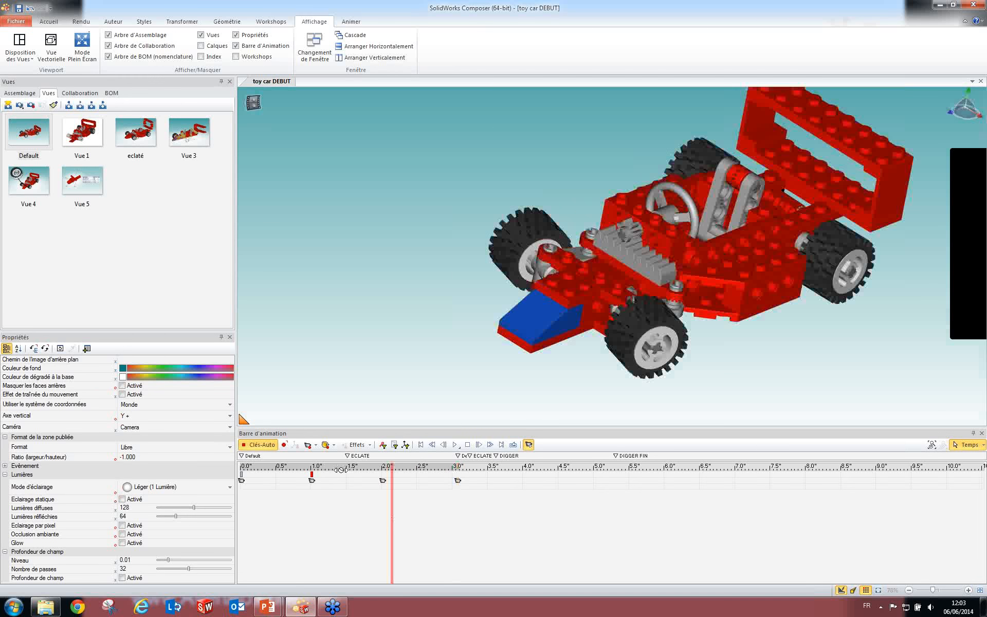
At the 2 s mark, translate the far front tire (tire-co-1) outward along its axle, clear of its wheel.
{"action": "left_click", "coordinate": [383, 493]}
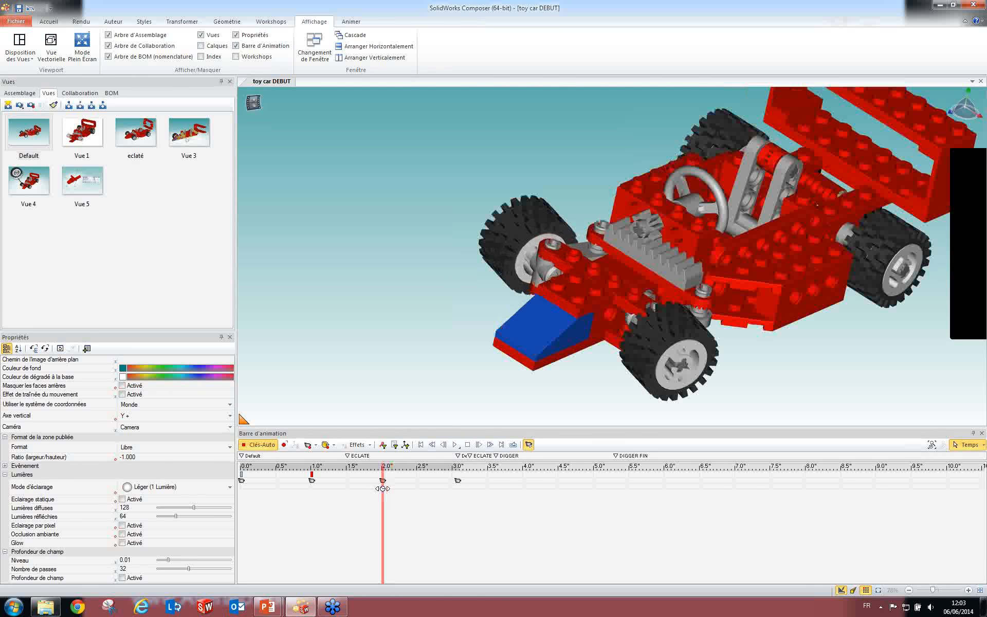
{"action": "left_click", "coordinate": [513, 208]}
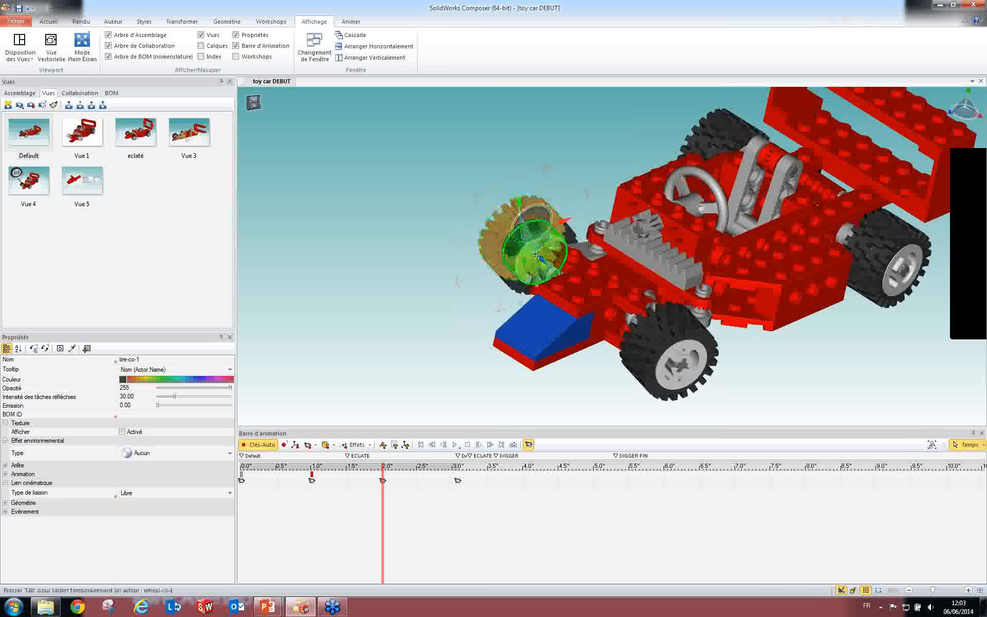
{"action": "left_click_drag", "start_coordinate": [541, 261], "coordinate": [471, 183]}
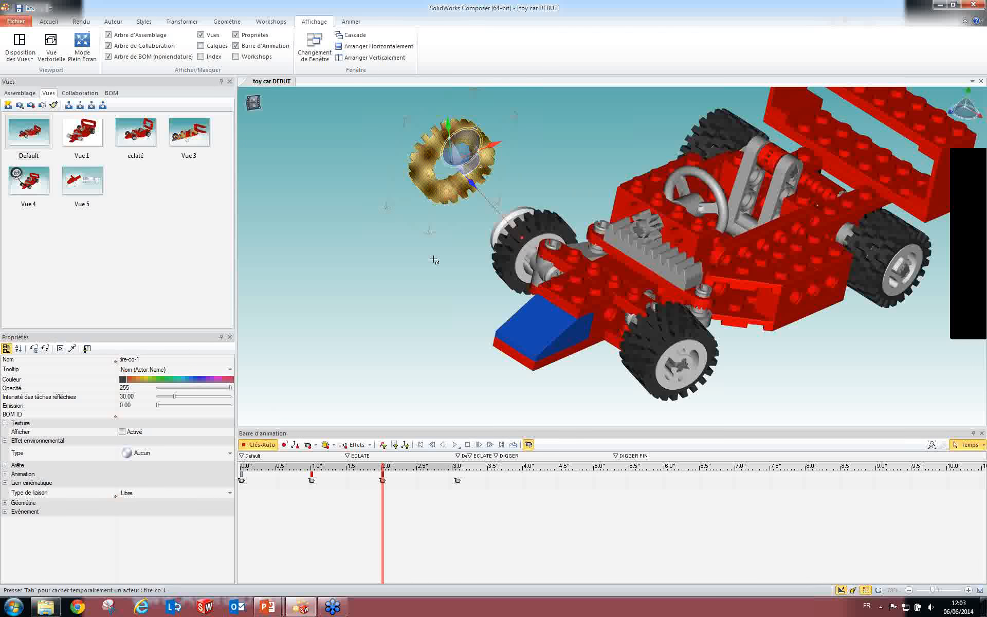
Restore the moved tire's neutral position at 1 s and check its motion between 1 s and 2 s.
{"action": "left_click_drag", "start_coordinate": [383, 521], "coordinate": [313, 511]}
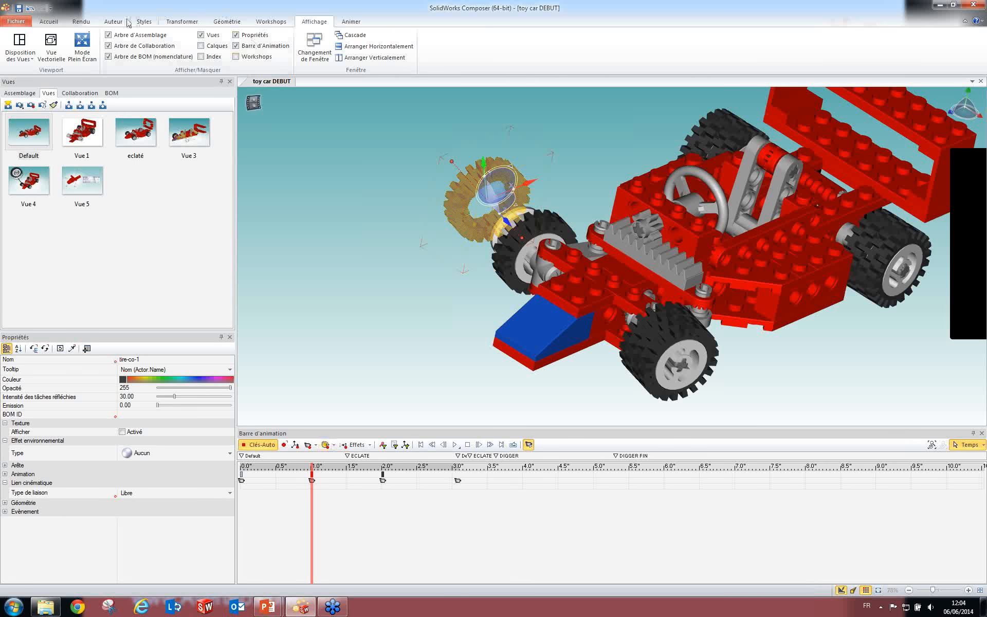
{"action": "left_click", "coordinate": [200, 24]}
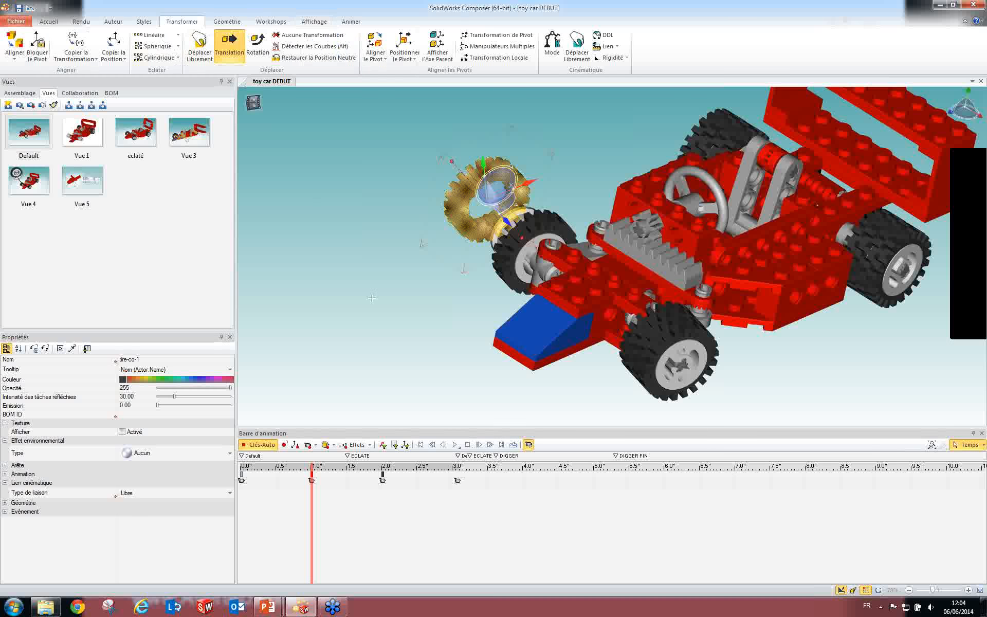
{"action": "left_click", "coordinate": [316, 58]}
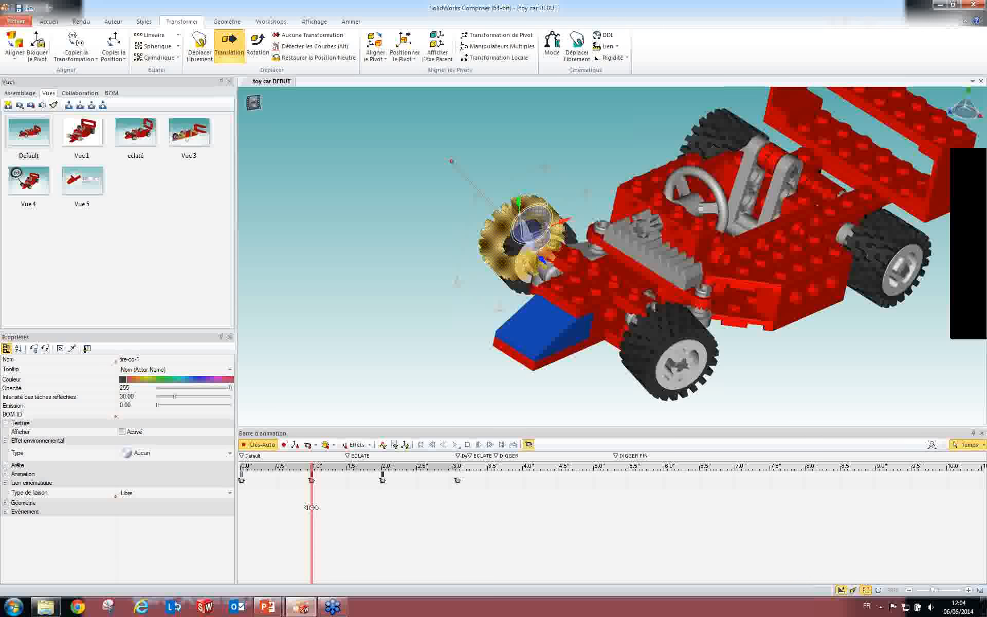
{"action": "left_click_drag", "start_coordinate": [312, 507], "coordinate": [383, 514]}
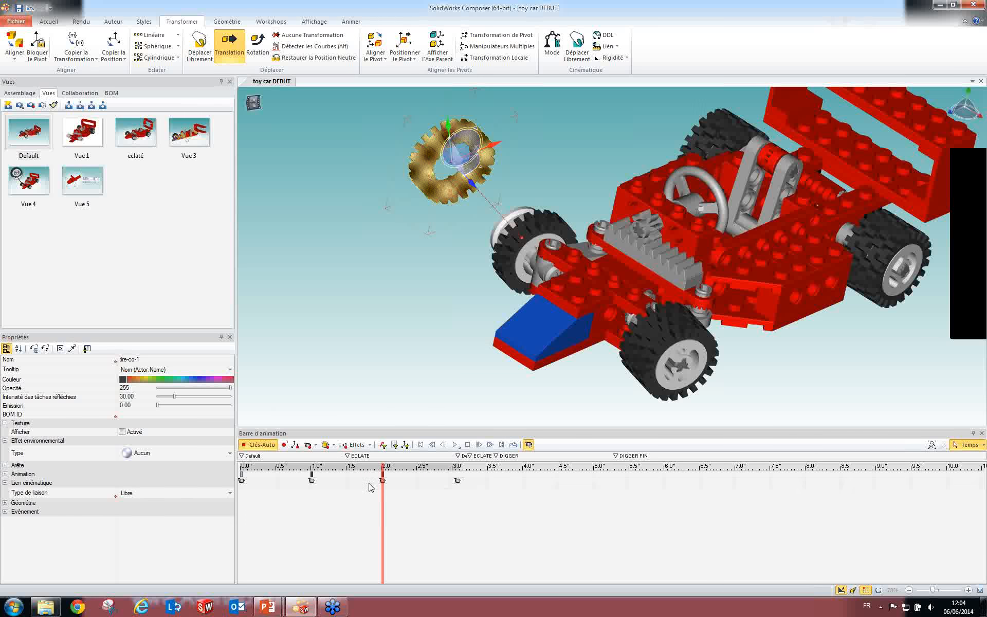
{"action": "left_click", "coordinate": [311, 491]}
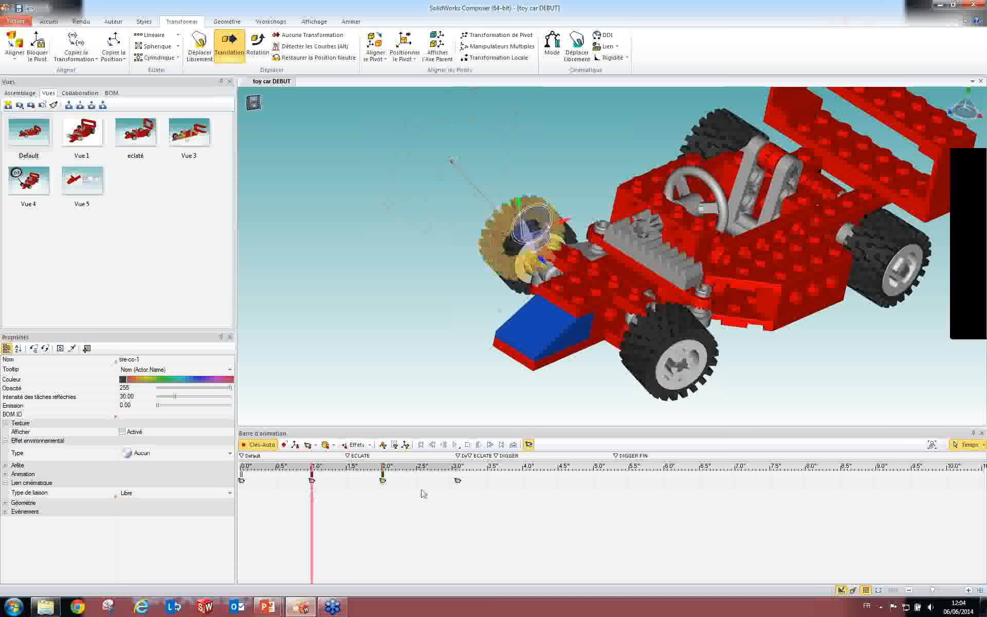
At about 3 s, show the Digger beside the car, switch it to zoom on the steering rack, and place a Digger key.
{"action": "left_click", "coordinate": [458, 491]}
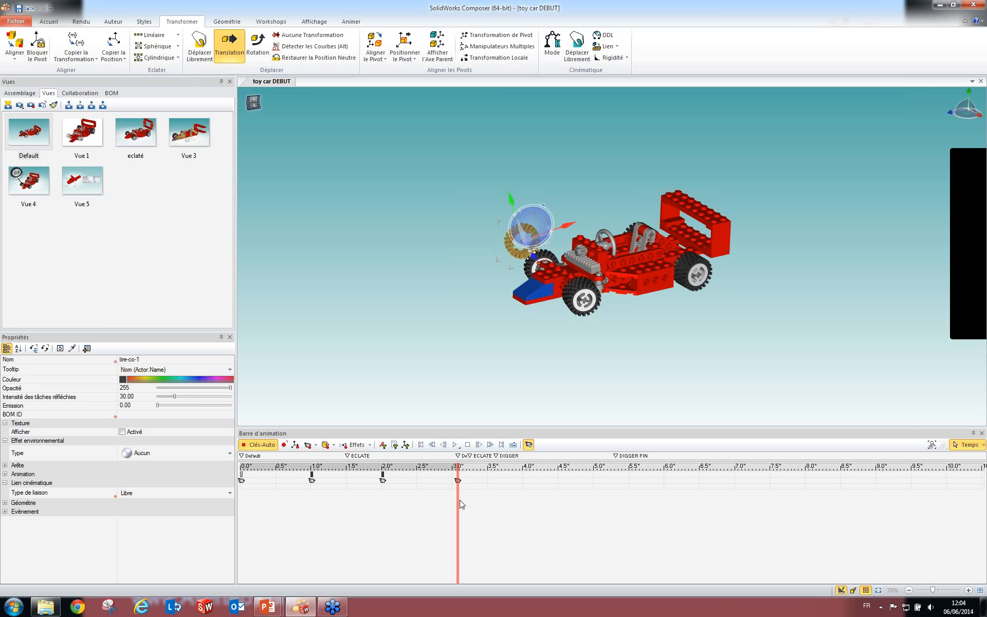
{"action": "left_click", "coordinate": [291, 125]}
{"action": "left_click", "coordinate": [49, 21]}
{"action": "left_click", "coordinate": [241, 46]}
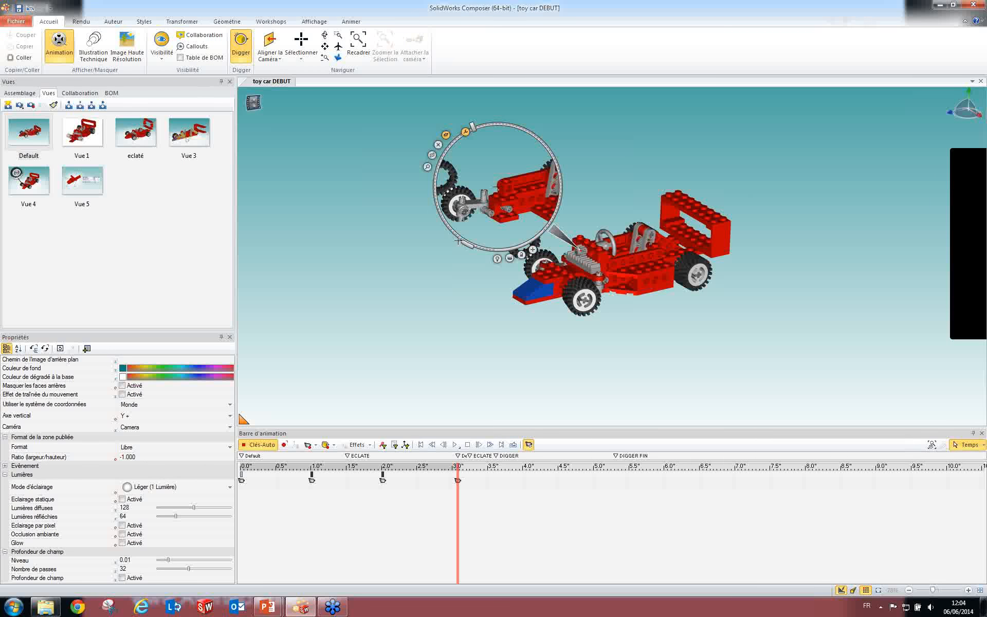
{"action": "left_click_drag", "start_coordinate": [455, 245], "coordinate": [365, 249]}
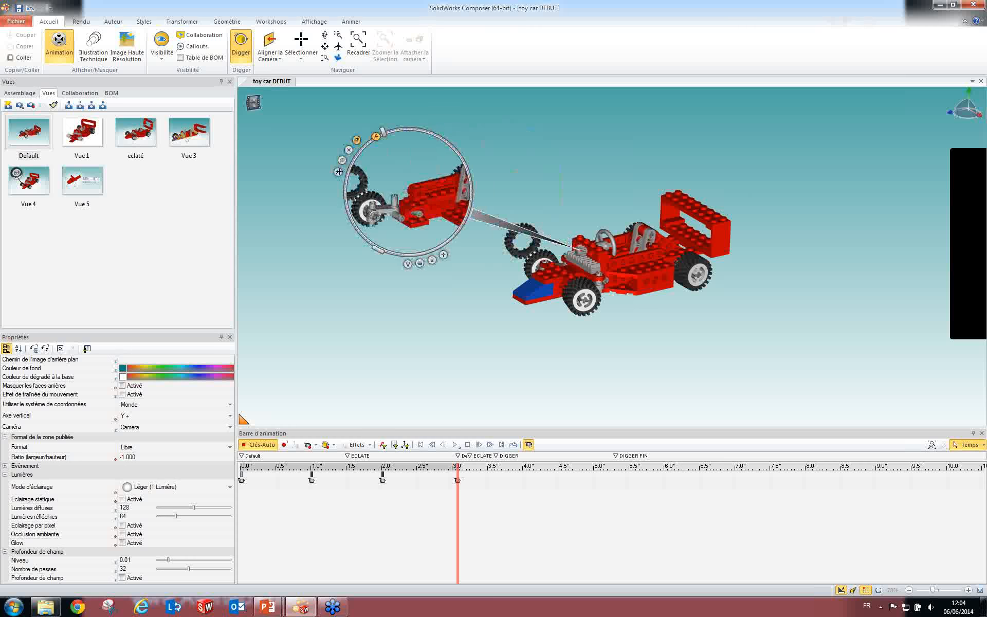
{"action": "left_click", "coordinate": [339, 171]}
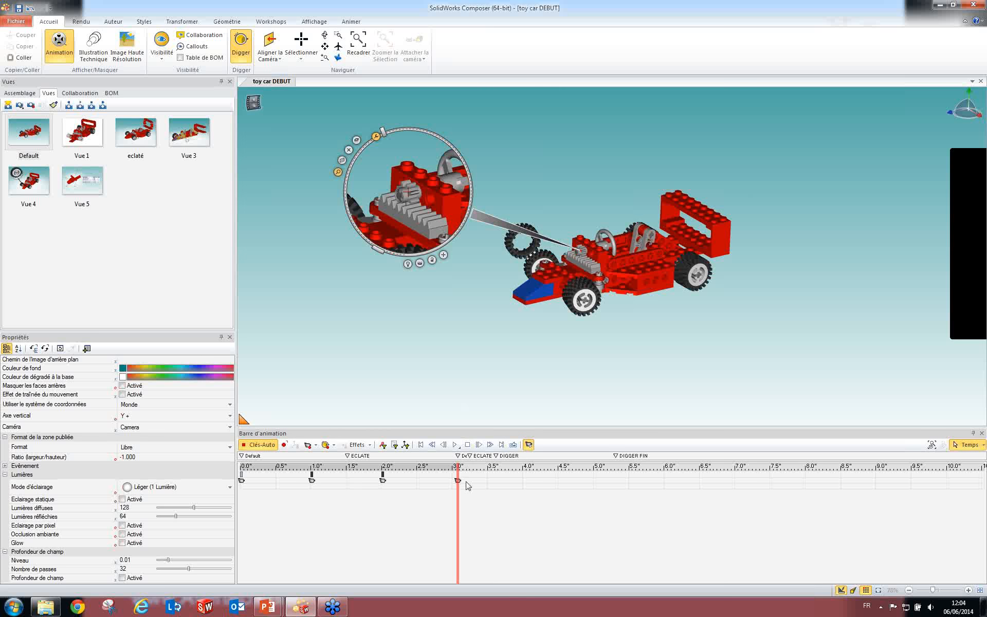
{"action": "left_click", "coordinate": [326, 445]}
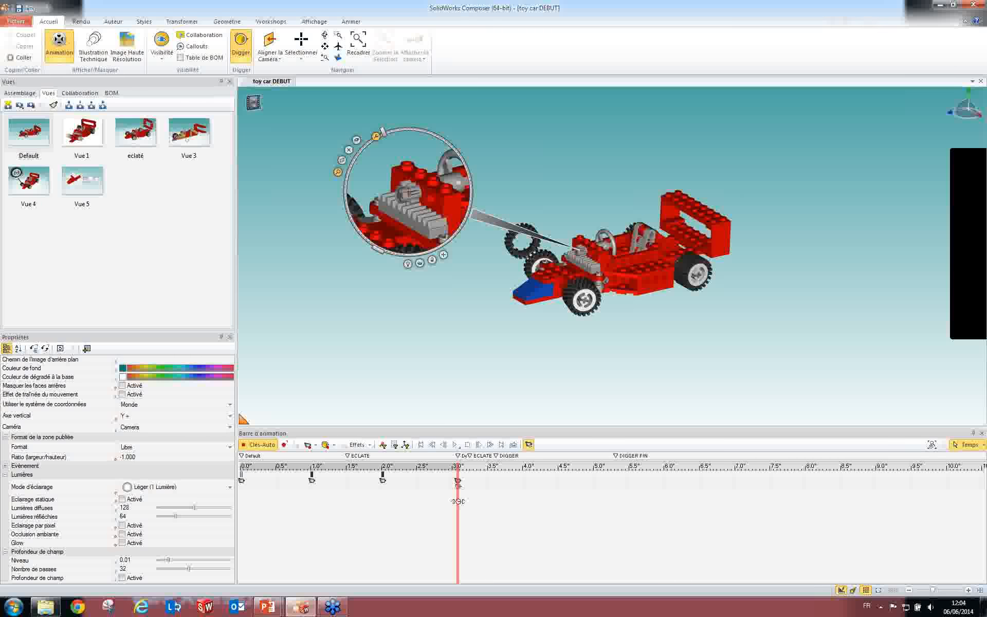
Copy the Digger key to about 4.5 s, then add one at about 4.9 s with the Digger shrunk and hidden.
{"action": "left_click_drag", "start_coordinate": [458, 501], "coordinate": [562, 509]}
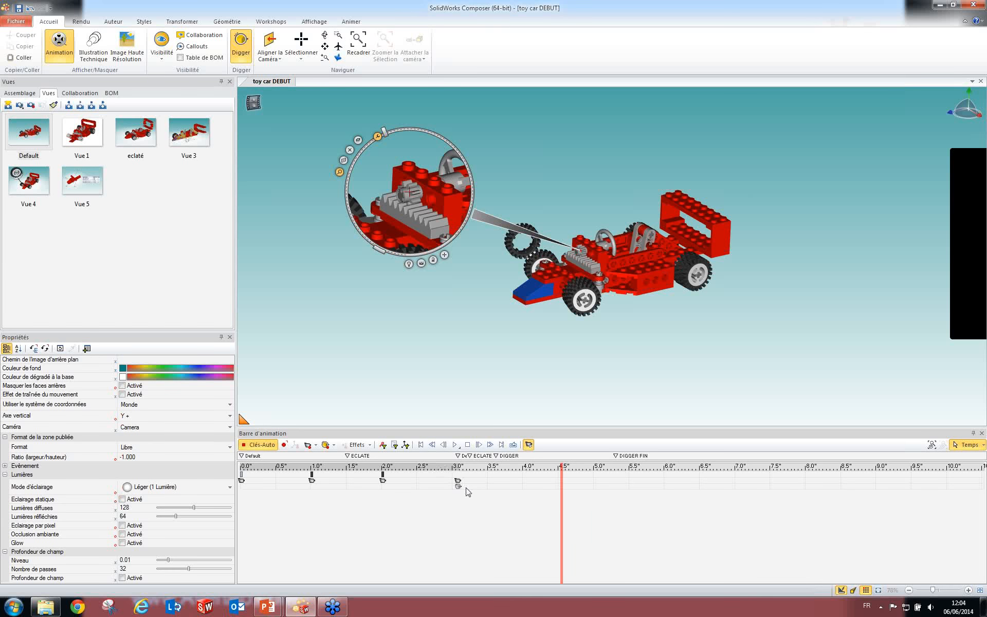
{"action": "left_click_drag", "start_coordinate": [459, 488], "coordinate": [562, 493], "text": "ctrl"}
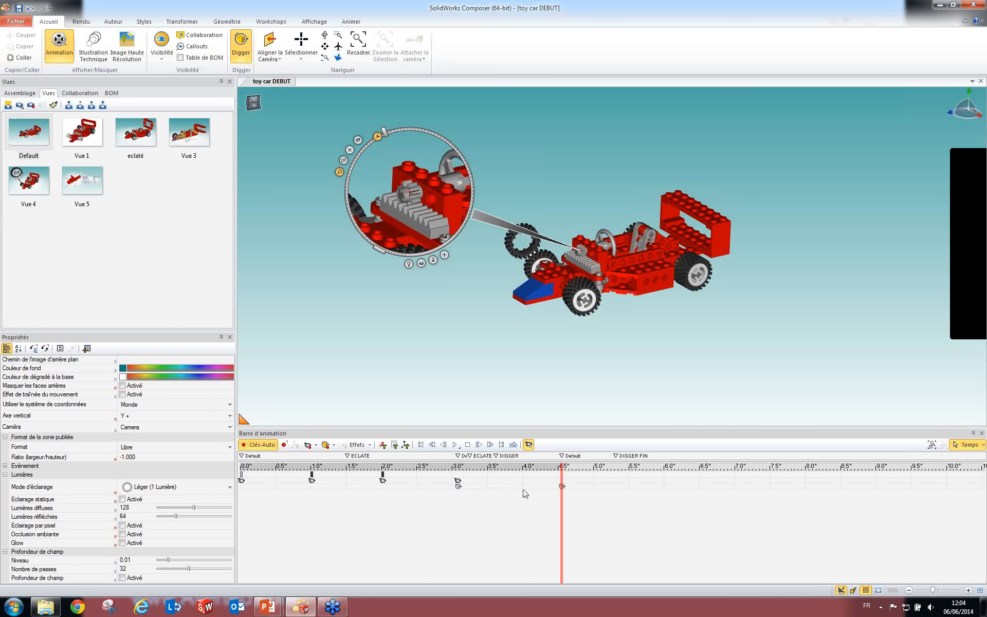
{"action": "mouse_move", "coordinate": [561, 503]}
{"action": "left_mouse_down"}
{"action": "mouse_move", "coordinate": [585, 509]}
{"action": "mouse_move", "coordinate": [585, 491]}
{"action": "left_mouse_up"}
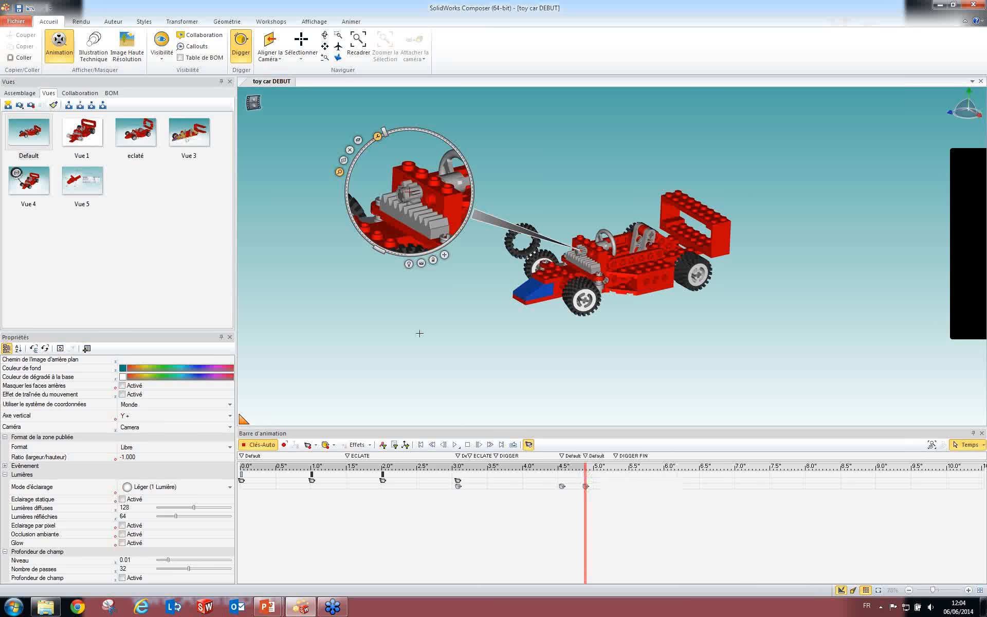
{"action": "left_click_drag", "start_coordinate": [379, 246], "coordinate": [414, 193]}
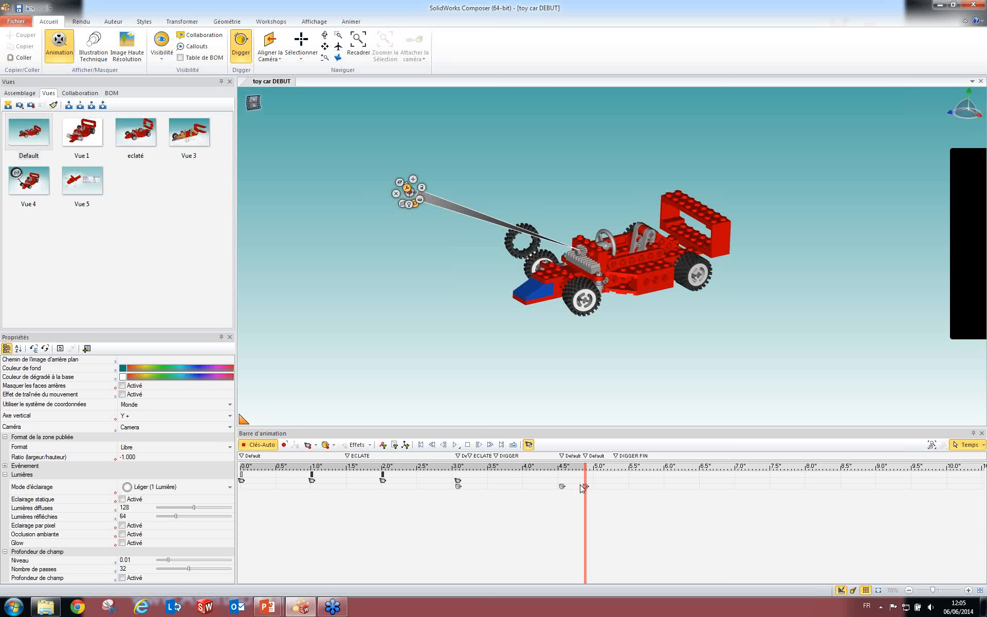
{"action": "left_click", "coordinate": [241, 46]}
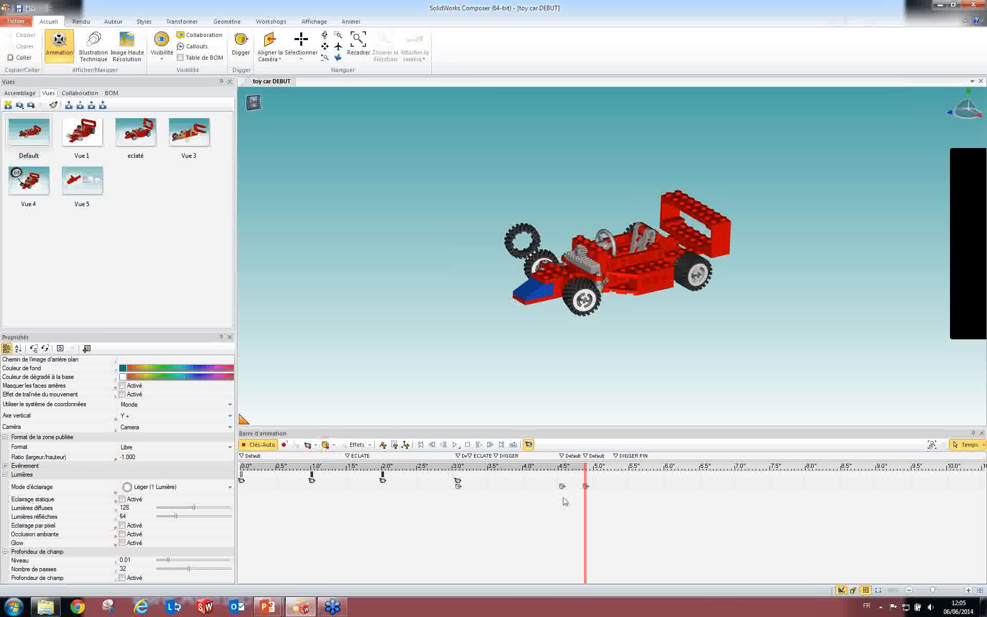
Copy the about 4.9 s Digger key to about 2.8 s and turn the small Digger on there.
{"action": "left_click_drag", "start_coordinate": [591, 511], "coordinate": [560, 515]}
{"action": "left_click_drag", "start_coordinate": [583, 516], "coordinate": [474, 517]}
{"action": "mouse_move", "coordinate": [585, 492]}
{"action": "left_mouse_down"}
{"action": "mouse_move", "coordinate": [404, 504]}
{"action": "mouse_move", "coordinate": [463, 504]}
{"action": "mouse_move", "coordinate": [437, 505]}
{"action": "left_mouse_up"}
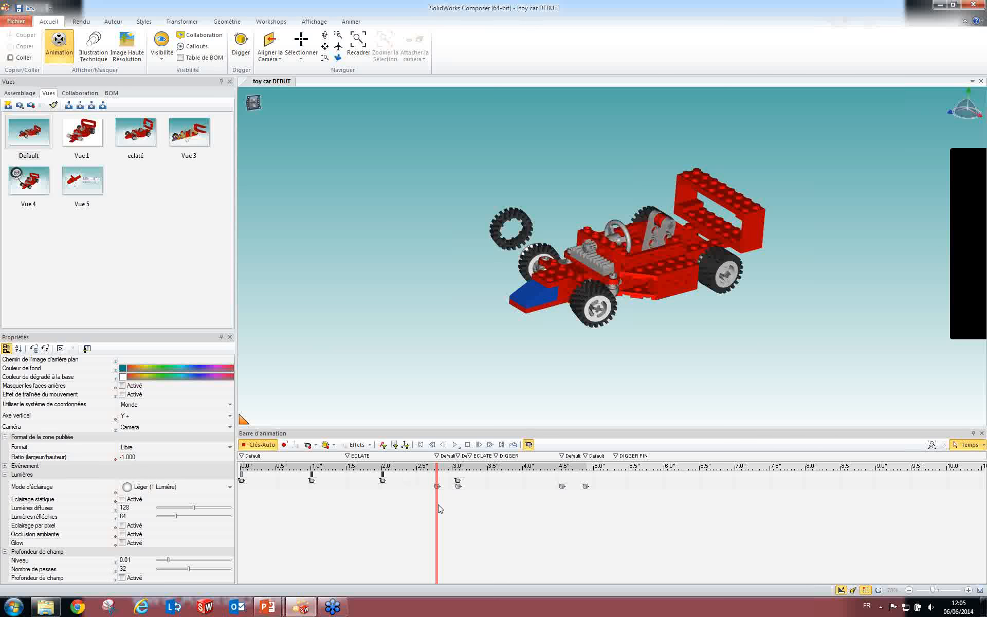
{"action": "left_click", "coordinate": [240, 45]}
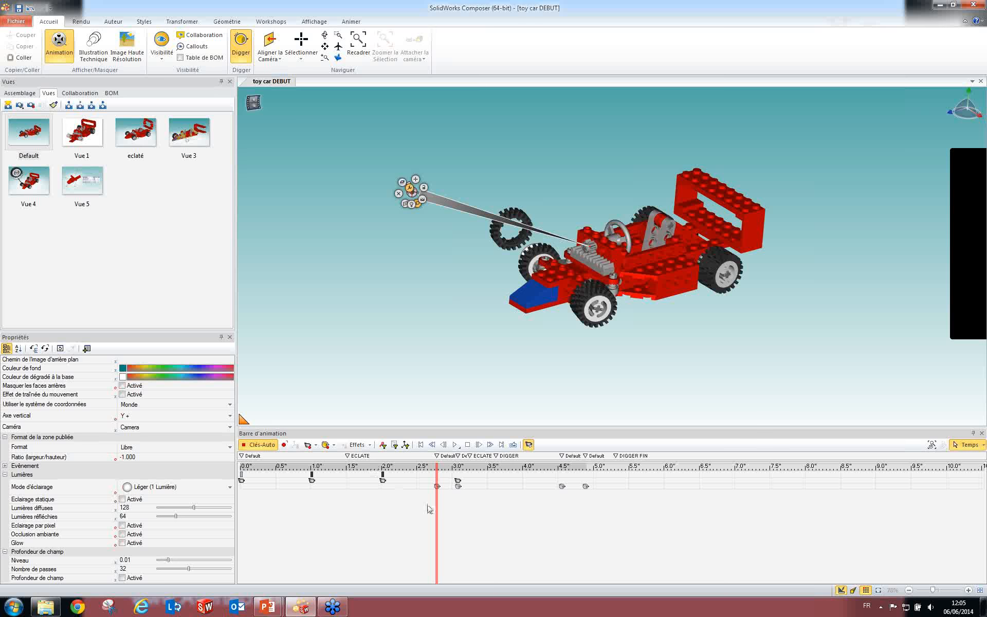
Scrub through the Digger sequence and play the whole animation from the start.
{"action": "left_click_drag", "start_coordinate": [433, 508], "coordinate": [592, 510]}
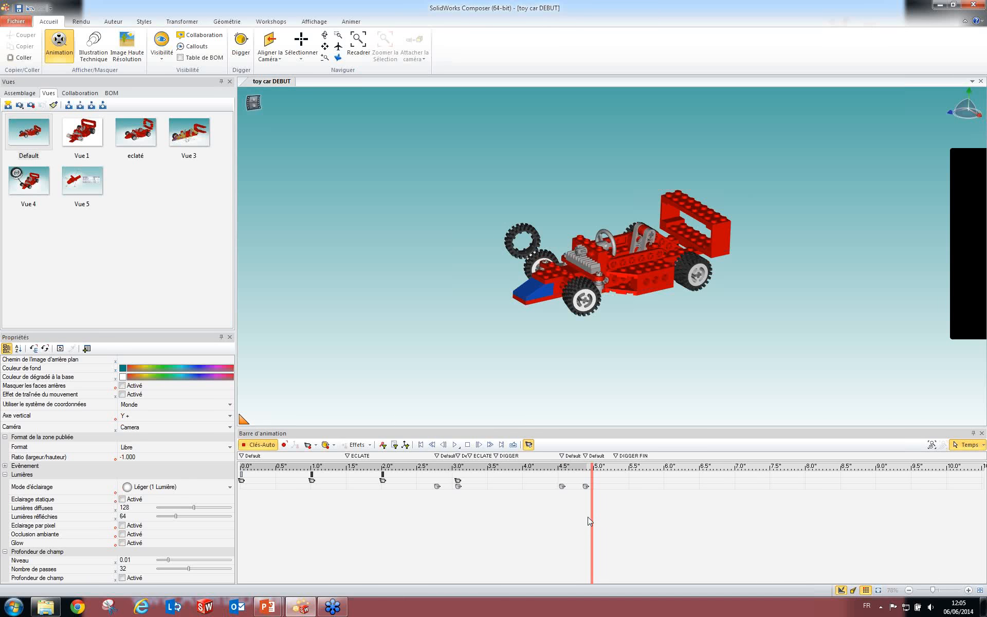
{"action": "left_click", "coordinate": [420, 445]}
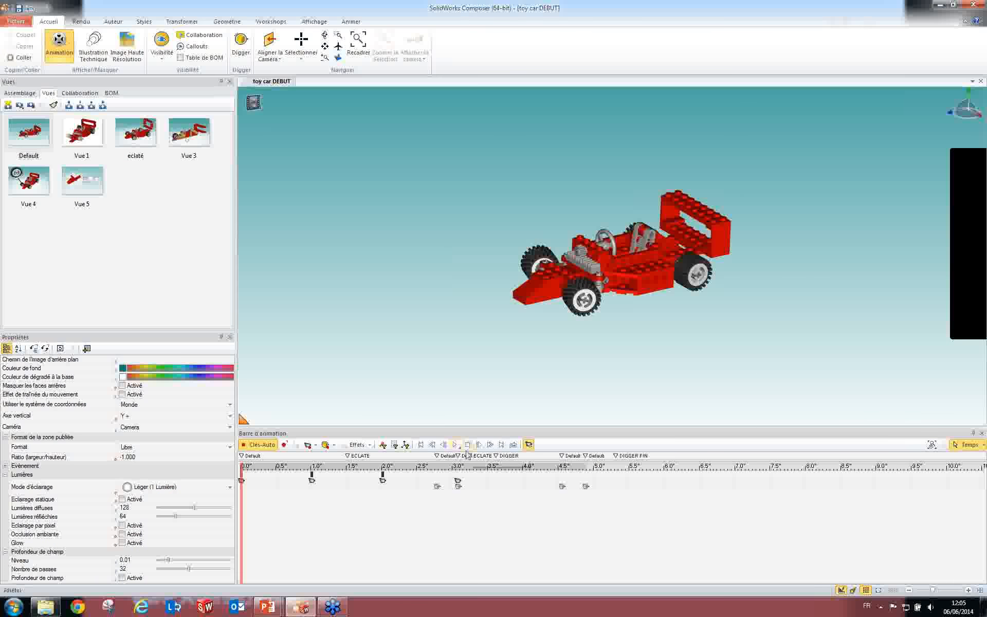
{"action": "left_click", "coordinate": [452, 445]}
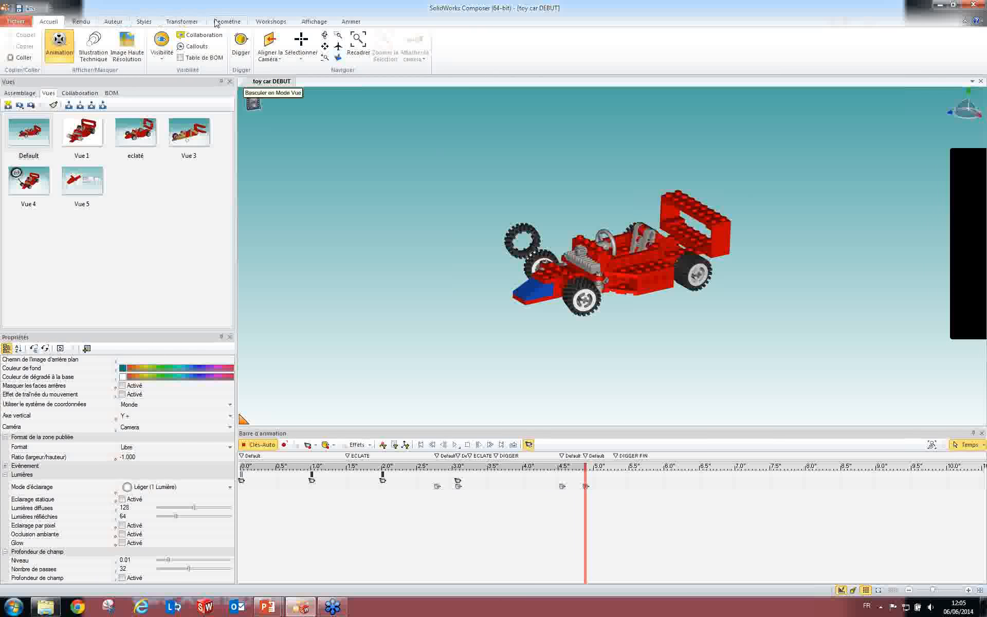
{"action": "left_click", "coordinate": [111, 22]}
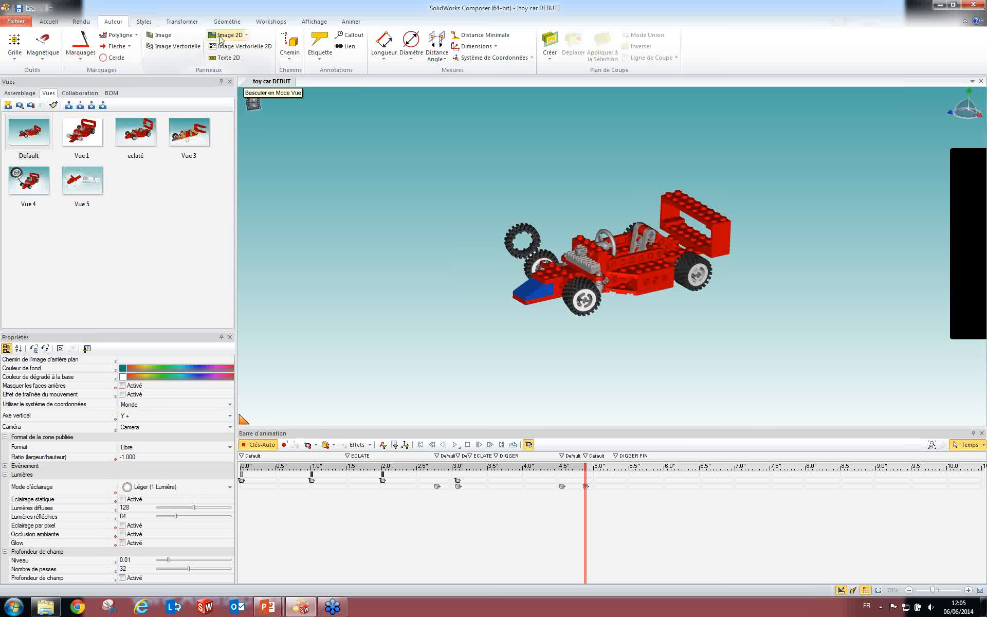
{"action": "left_click", "coordinate": [49, 21]}
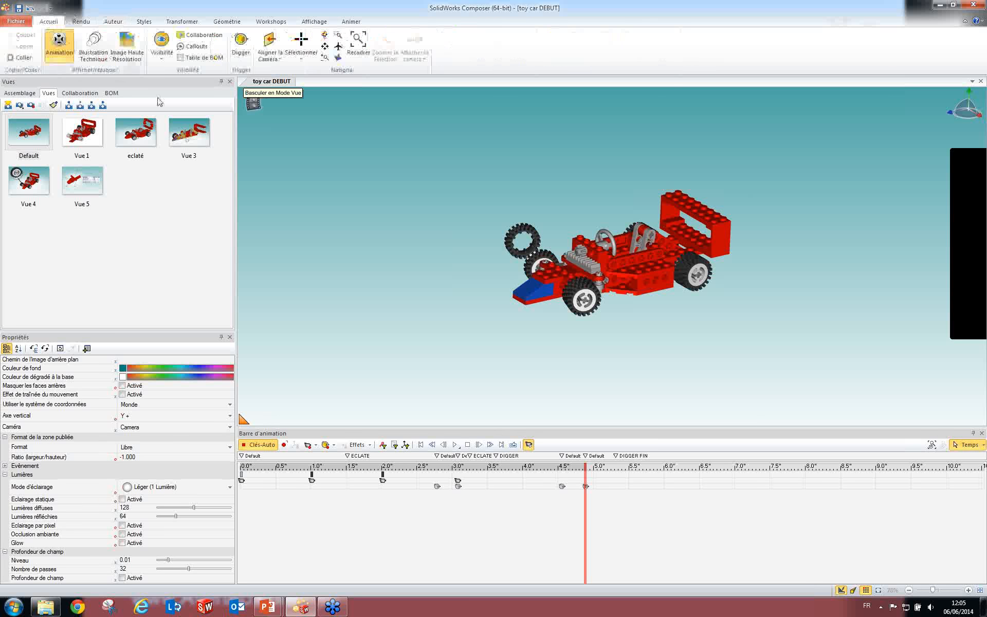
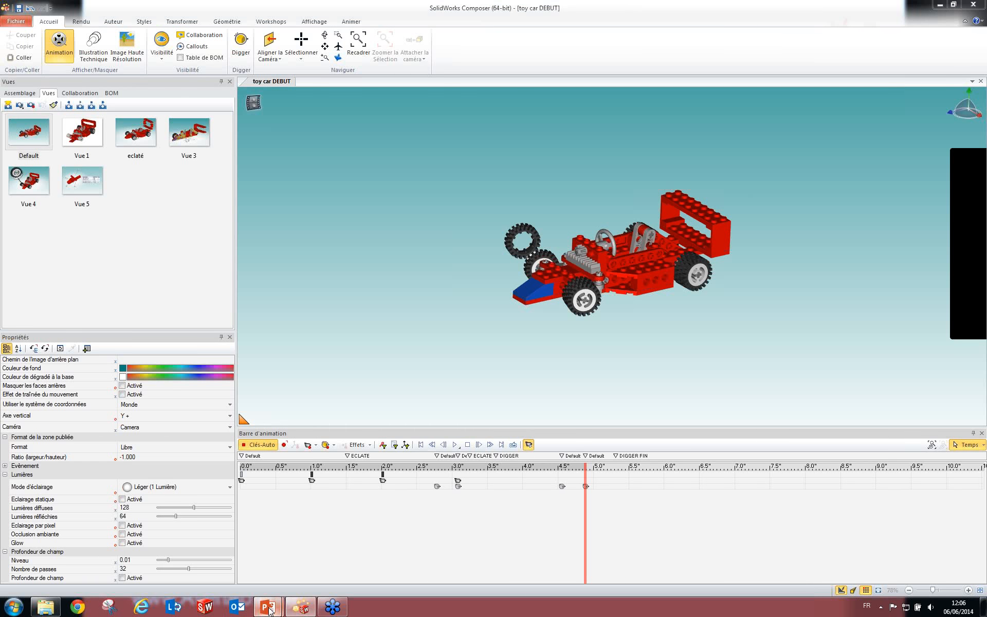
Switch to the PowerPoint slide on animation and return to SolidWorks Composer.
{"action": "mouse_move", "coordinate": [267, 607]}
{"action": "left_click", "coordinate": [316, 559]}
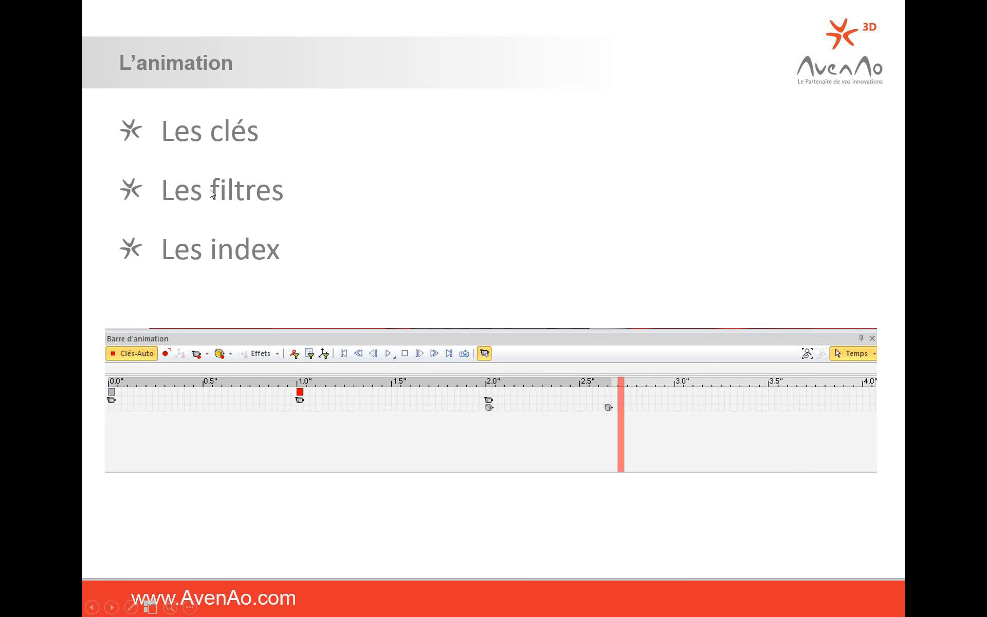
{"action": "key", "text": "super"}
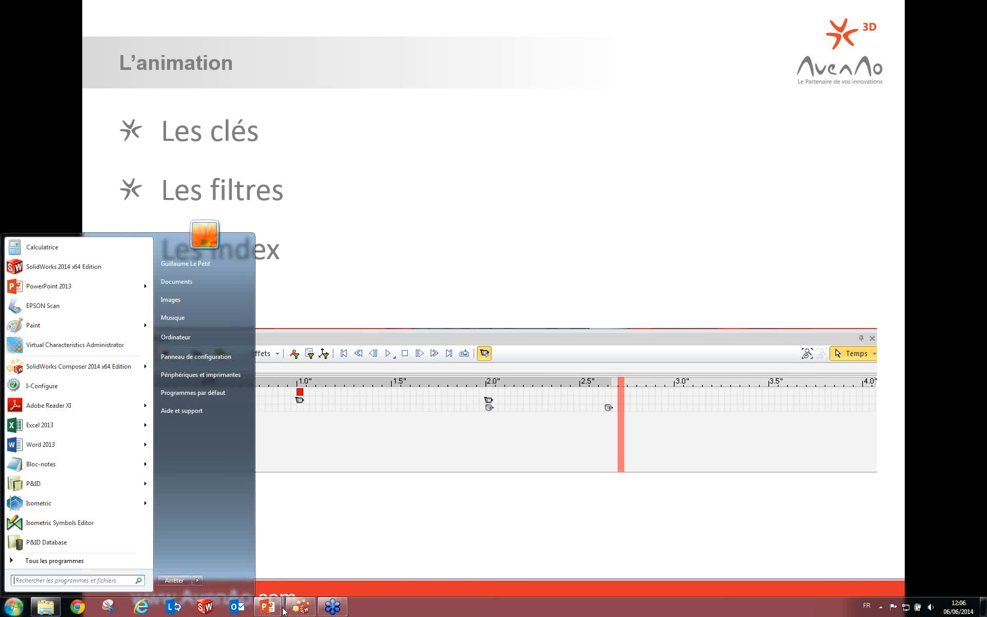
{"action": "left_click", "coordinate": [311, 603]}
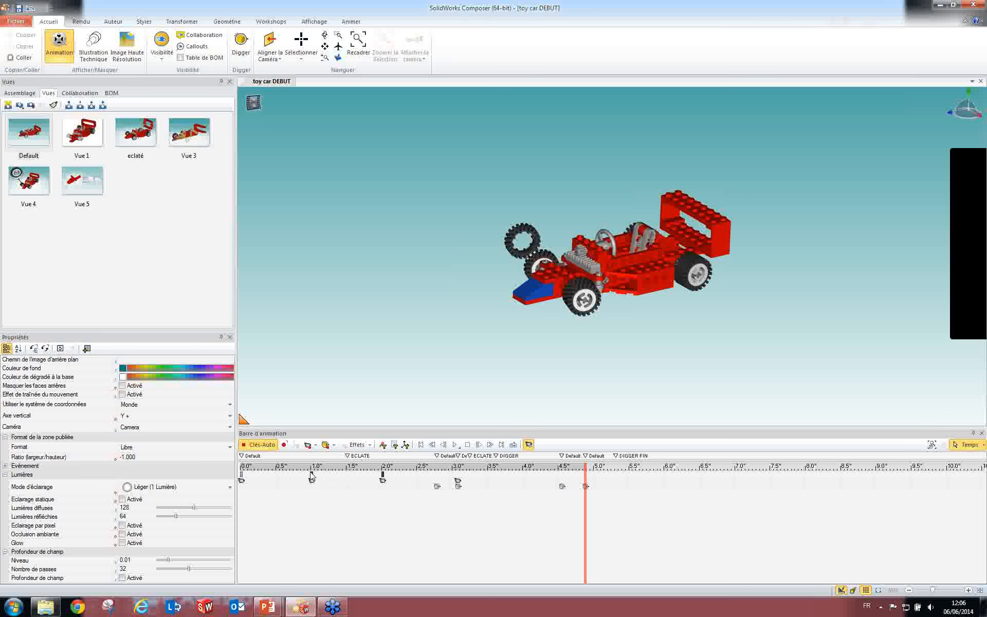
At 2 s, filter the timeline to the keys of the removed tire and clear the filter again.
{"action": "left_click", "coordinate": [385, 495]}
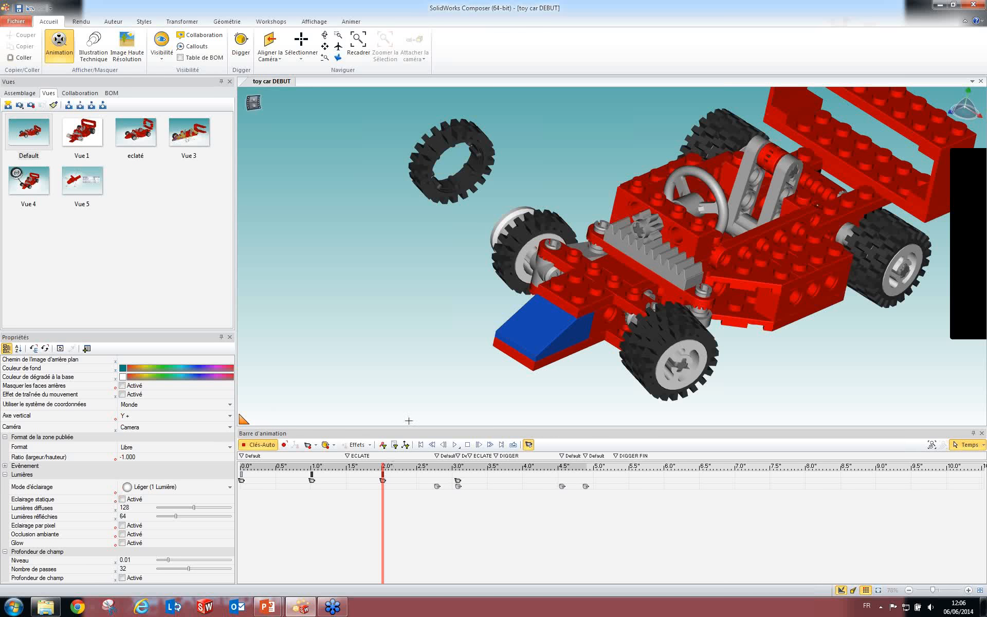
{"action": "left_click", "coordinate": [446, 197]}
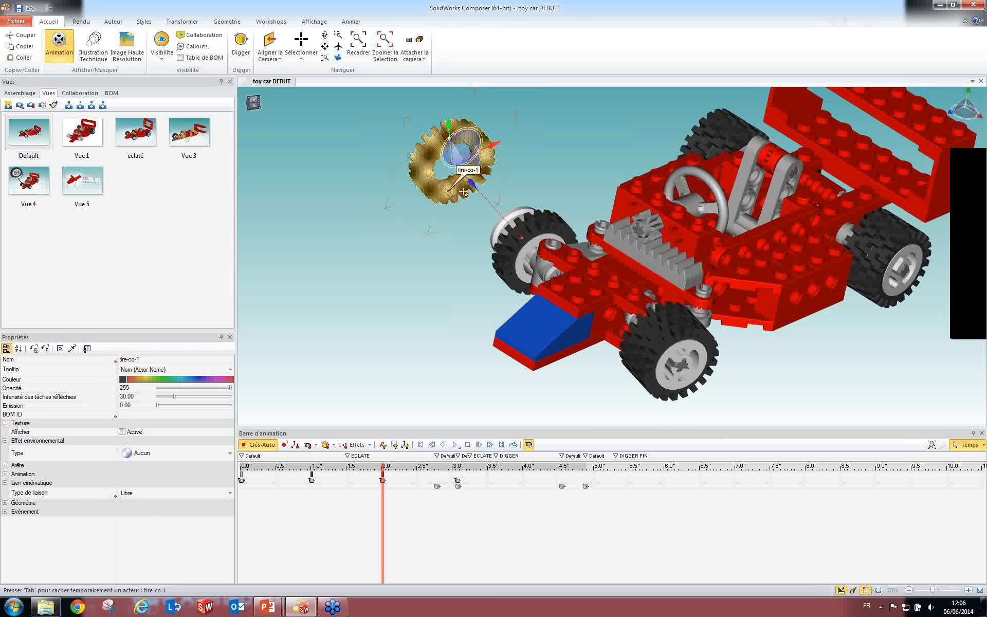
{"action": "left_click", "coordinate": [383, 445]}
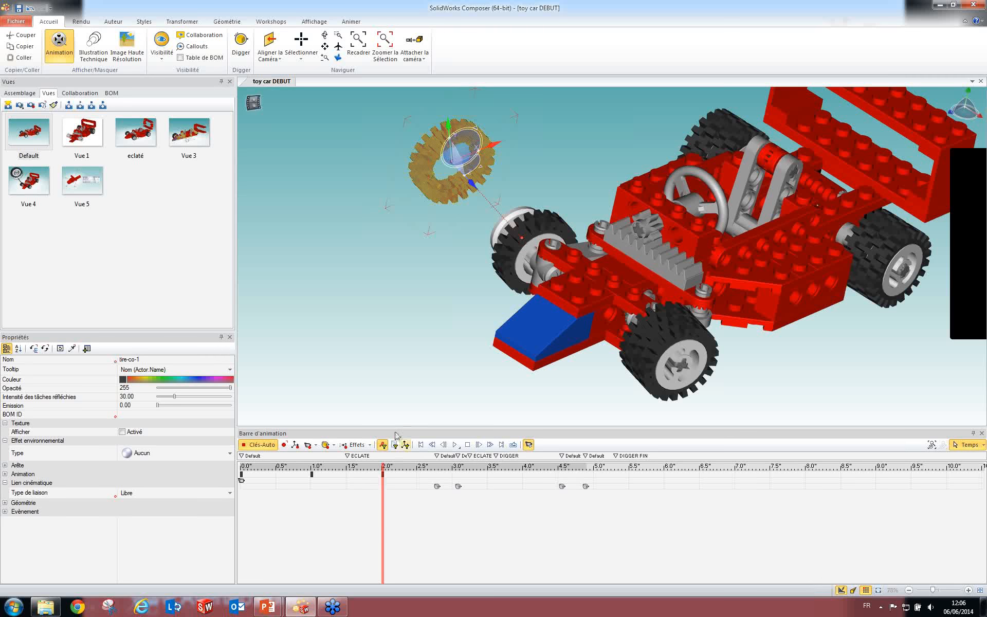
{"action": "left_click", "coordinate": [385, 447]}
Select the blue nose, try the timeline key filters on it, and restore the unfiltered timeline.
{"action": "left_click", "coordinate": [546, 298]}
{"action": "left_click", "coordinate": [383, 445]}
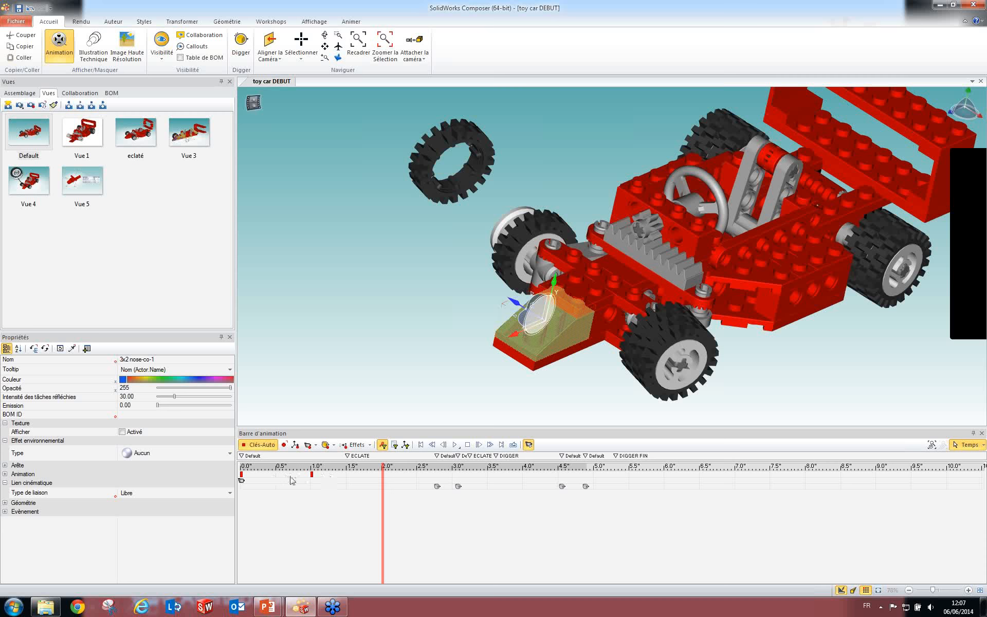
{"action": "left_click", "coordinate": [394, 445]}
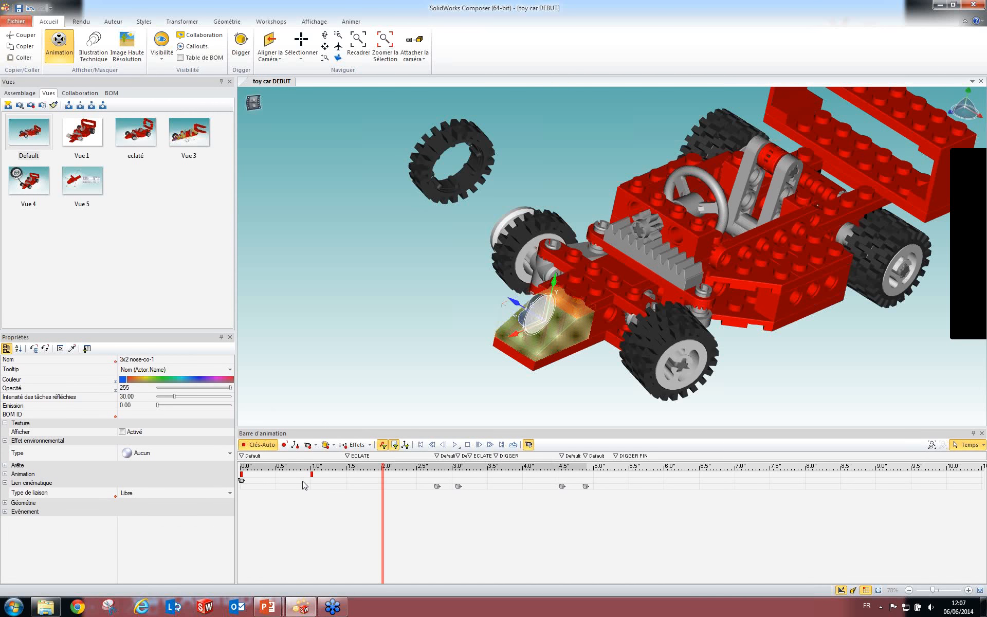
{"action": "left_click", "coordinate": [405, 445]}
{"action": "left_click", "coordinate": [383, 445]}
{"action": "left_click", "coordinate": [383, 445]}
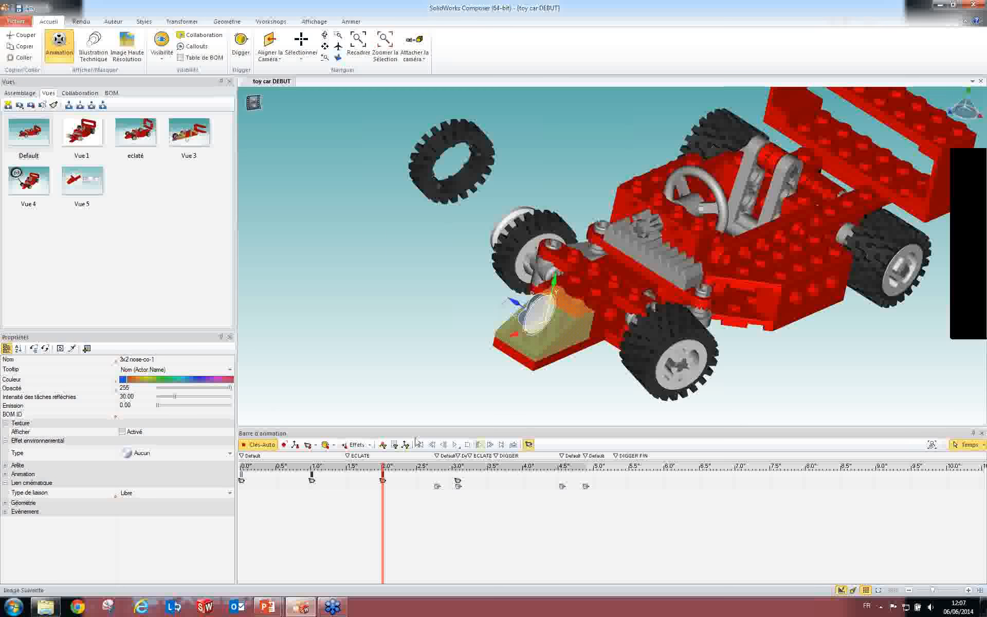
Deselect the nose, switch to the PowerPoint presentation and advance it to the slide on exporting content.
{"action": "left_click", "coordinate": [418, 396]}
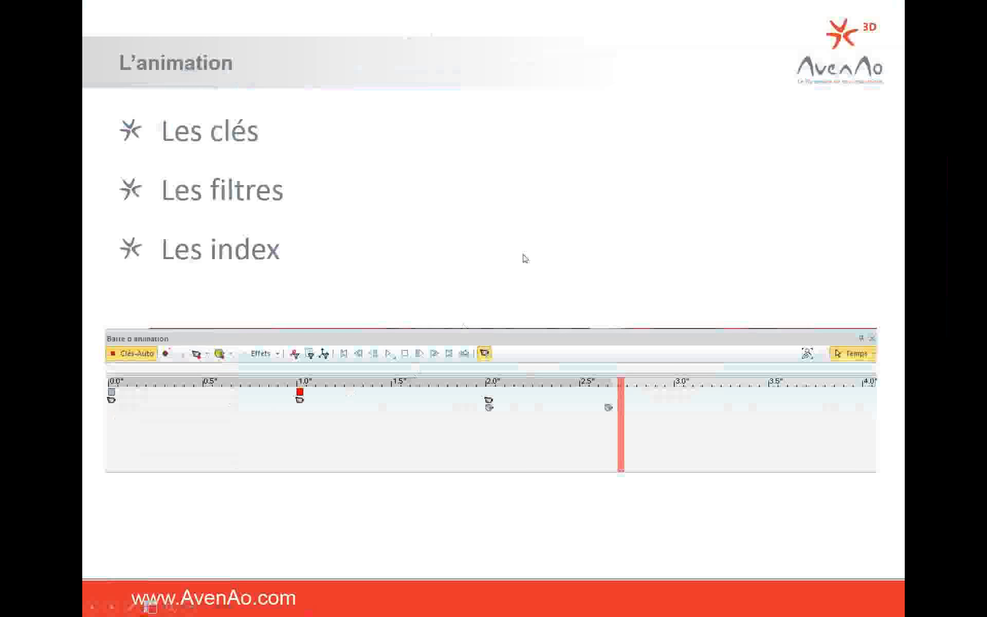
{"action": "left_click", "coordinate": [523, 255]}
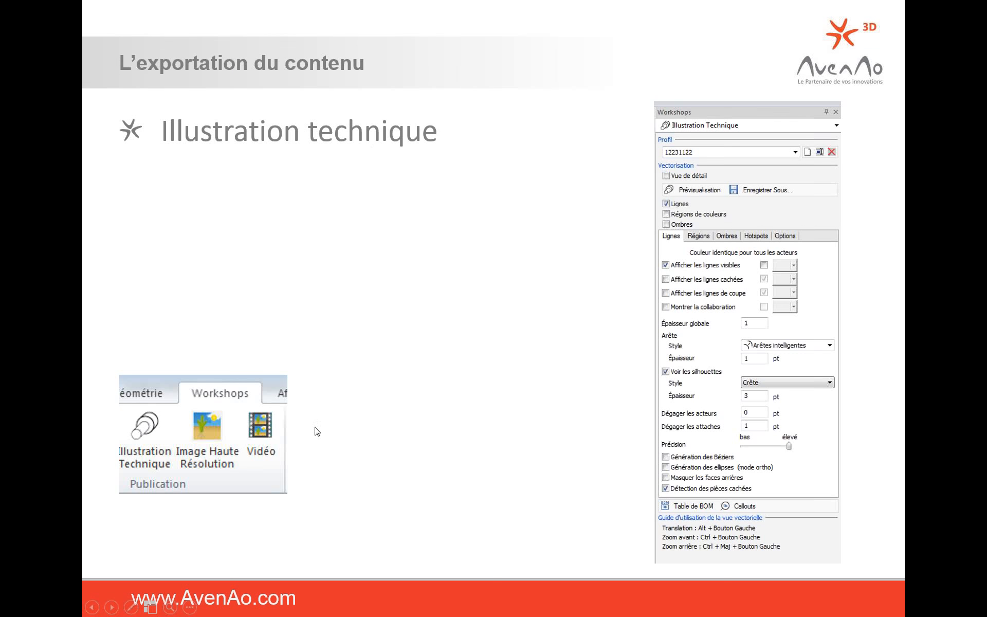
{"action": "key", "text": "super"}
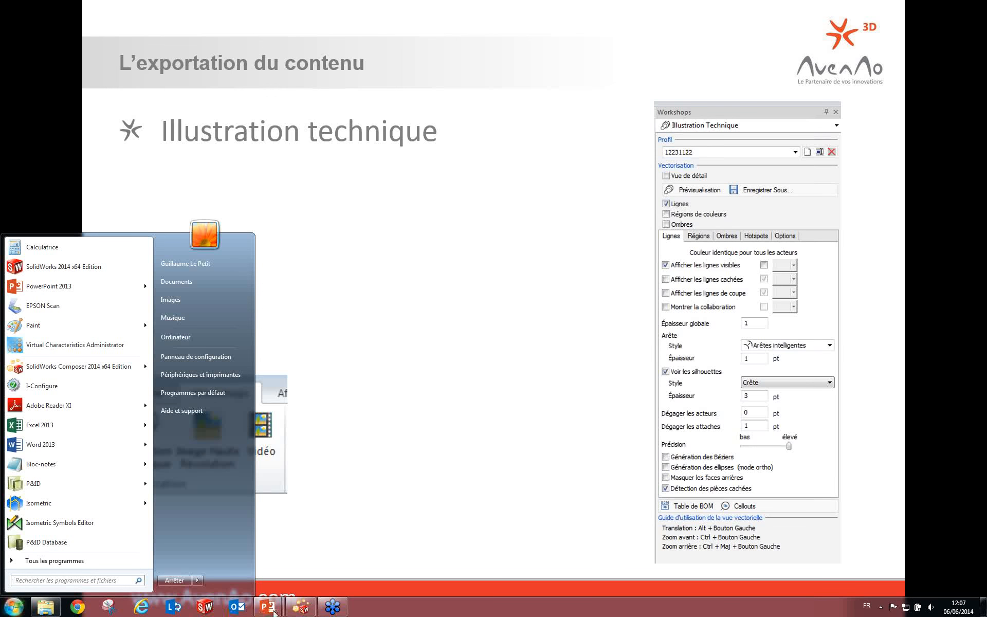
Switch back to SolidWorks Composer, leave animation mode for the Default view and close the animation timeline.
{"action": "left_click", "coordinate": [301, 606]}
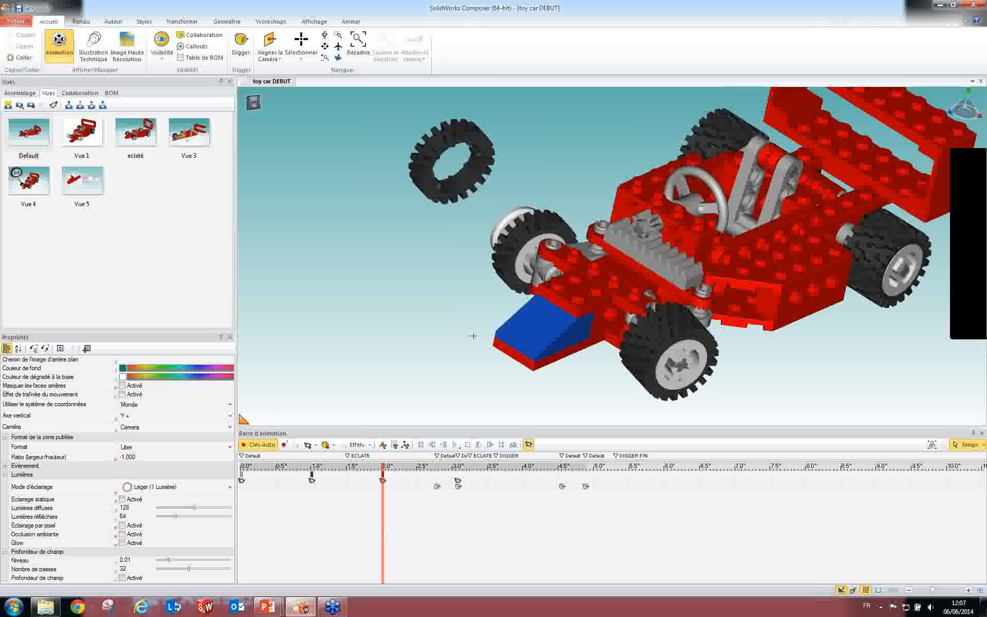
{"action": "left_click", "coordinate": [28, 133]}
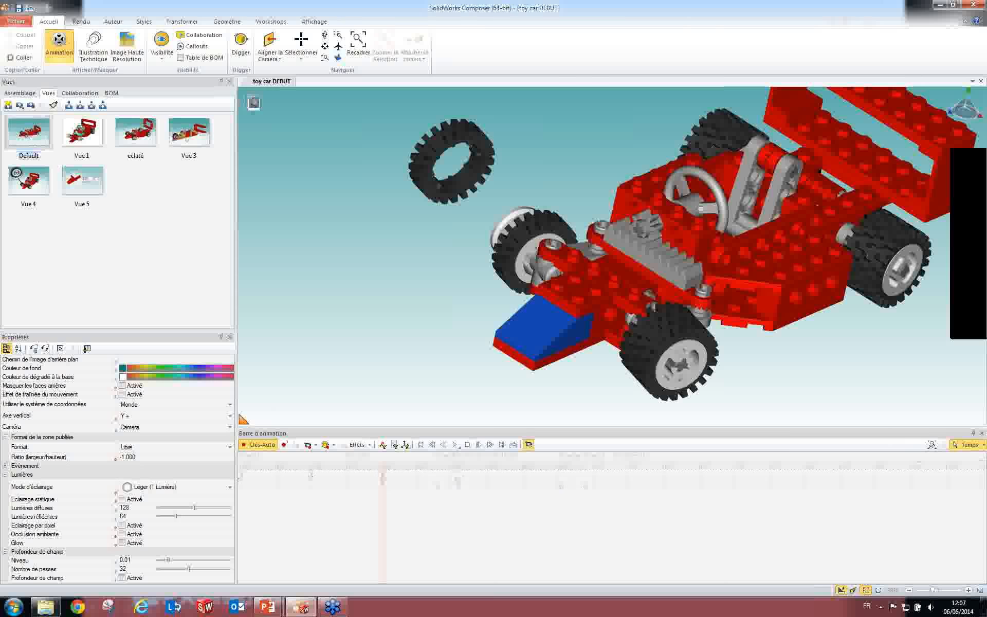
{"action": "left_click", "coordinate": [981, 434]}
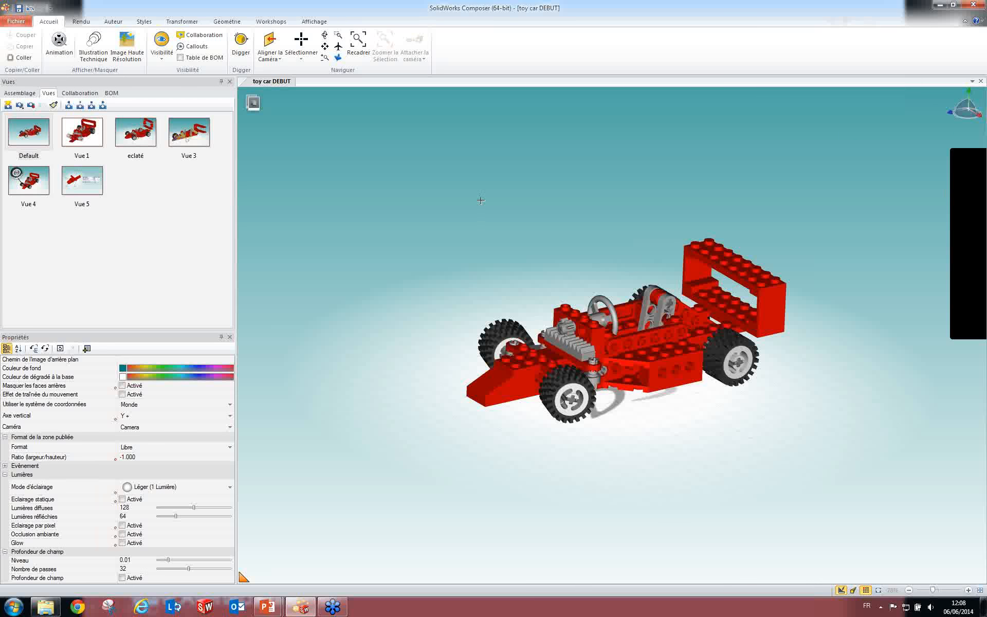
Open the Technical Illustration workshop and turn off shadows for the vector output.
{"action": "left_click", "coordinate": [271, 22]}
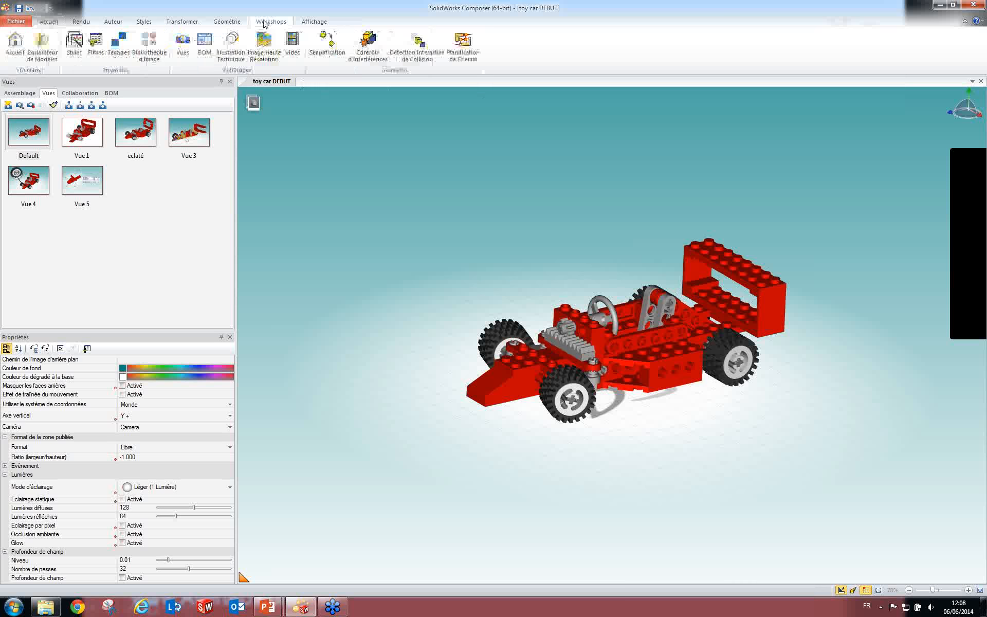
{"action": "left_click", "coordinate": [231, 48]}
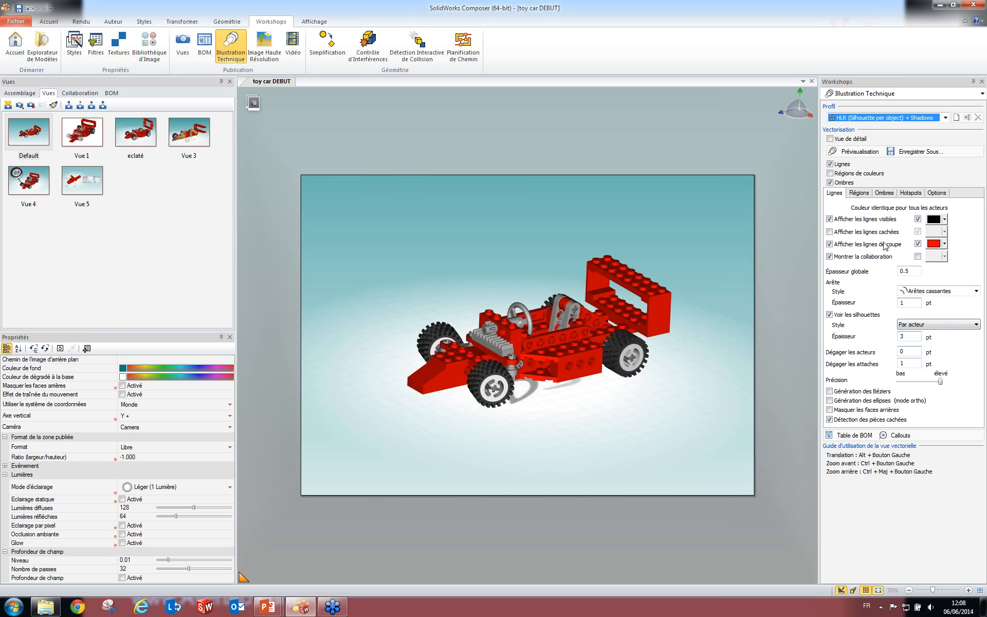
{"action": "left_click", "coordinate": [830, 181]}
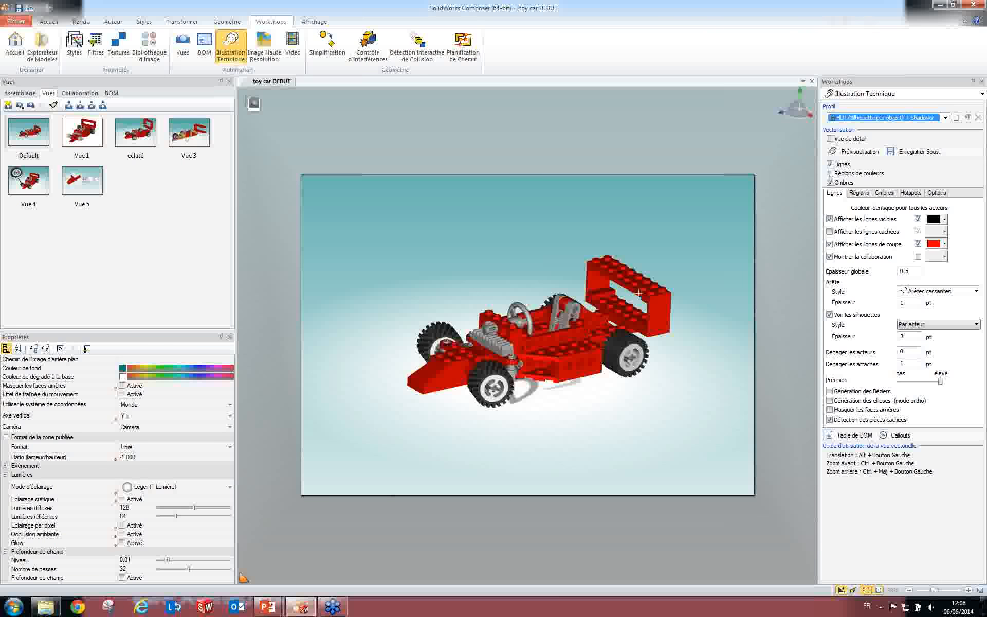
{"action": "left_click", "coordinate": [833, 183]}
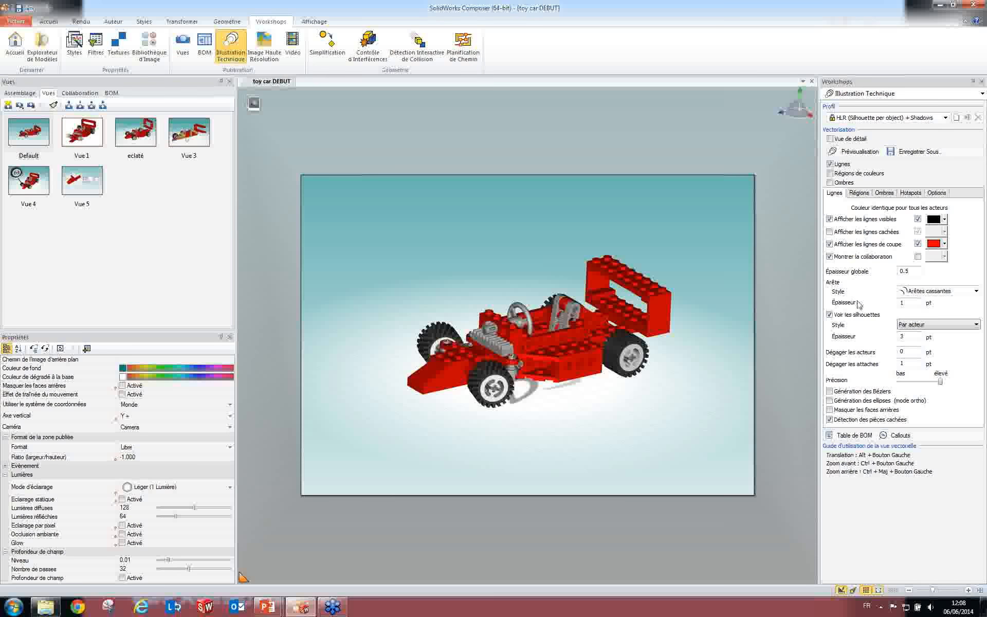
Examine the region, shadow and page options of the vectorisation, including the paper formats available without the document paper.
{"action": "left_click", "coordinate": [858, 194]}
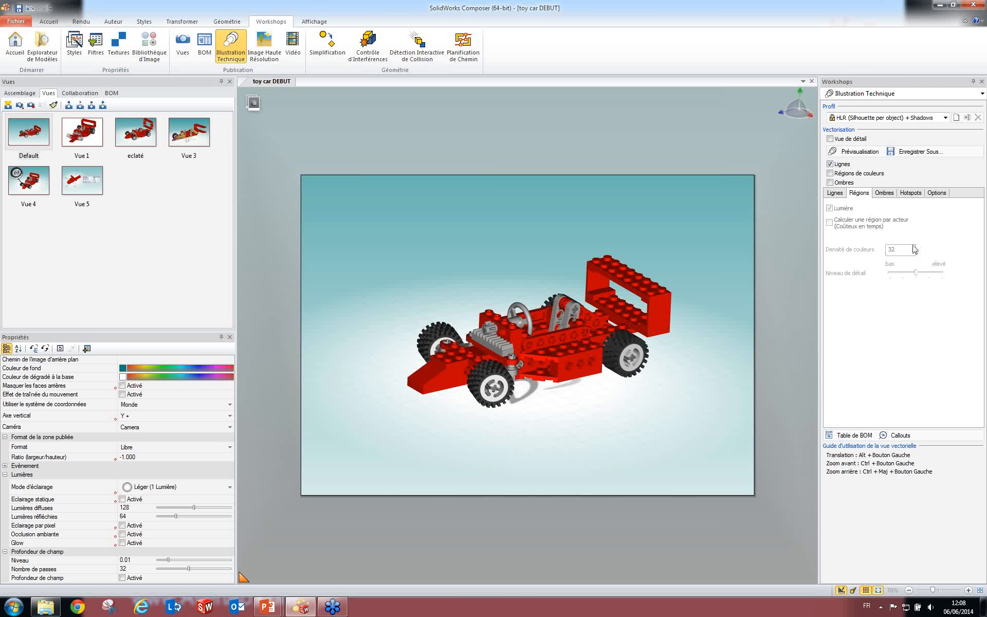
{"action": "left_click", "coordinate": [884, 194]}
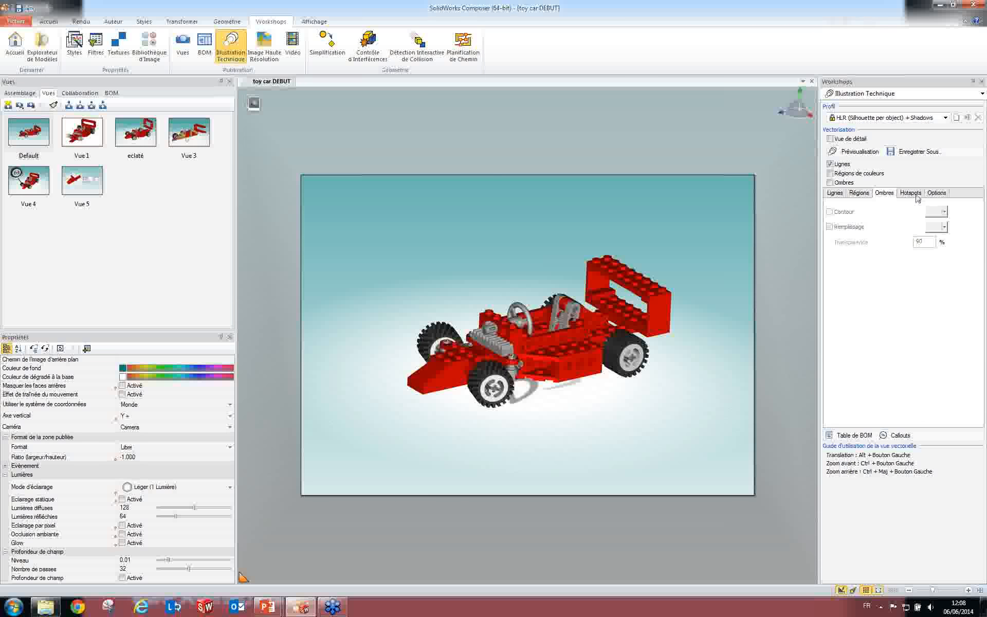
{"action": "left_click", "coordinate": [938, 193]}
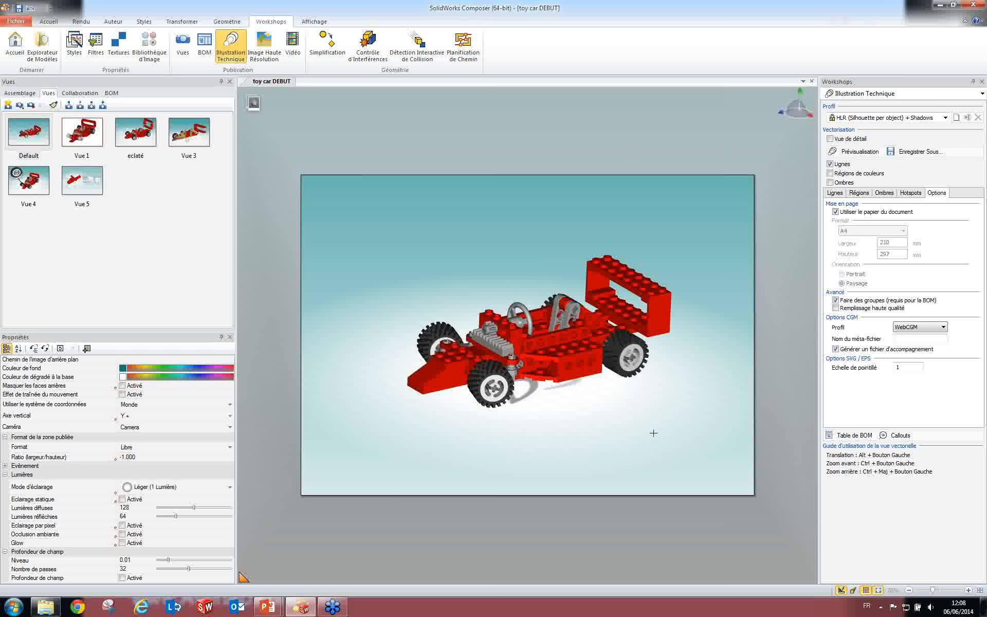
{"action": "left_click", "coordinate": [847, 213]}
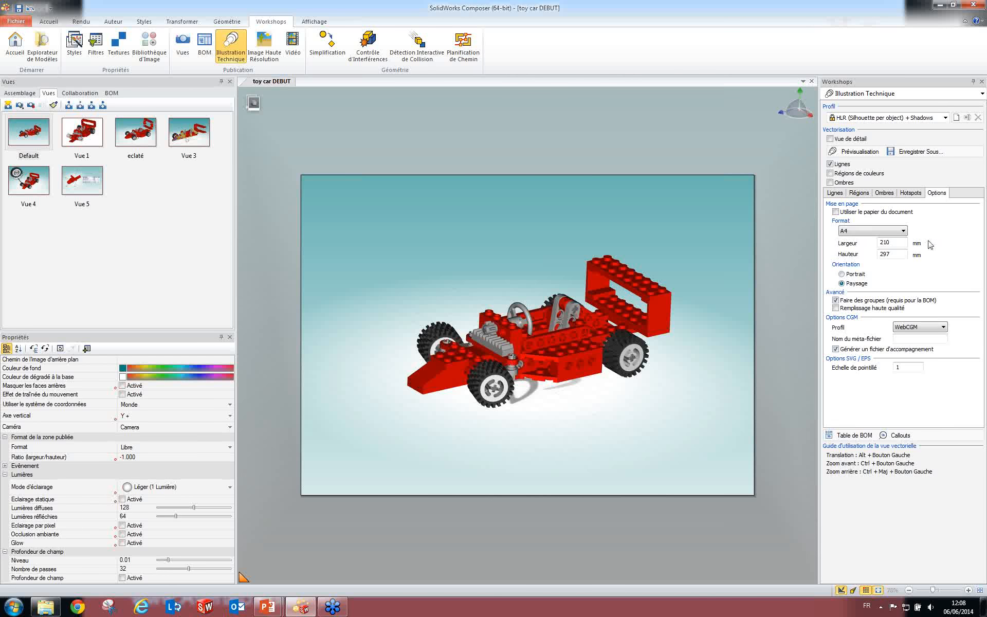
{"action": "left_click", "coordinate": [851, 211]}
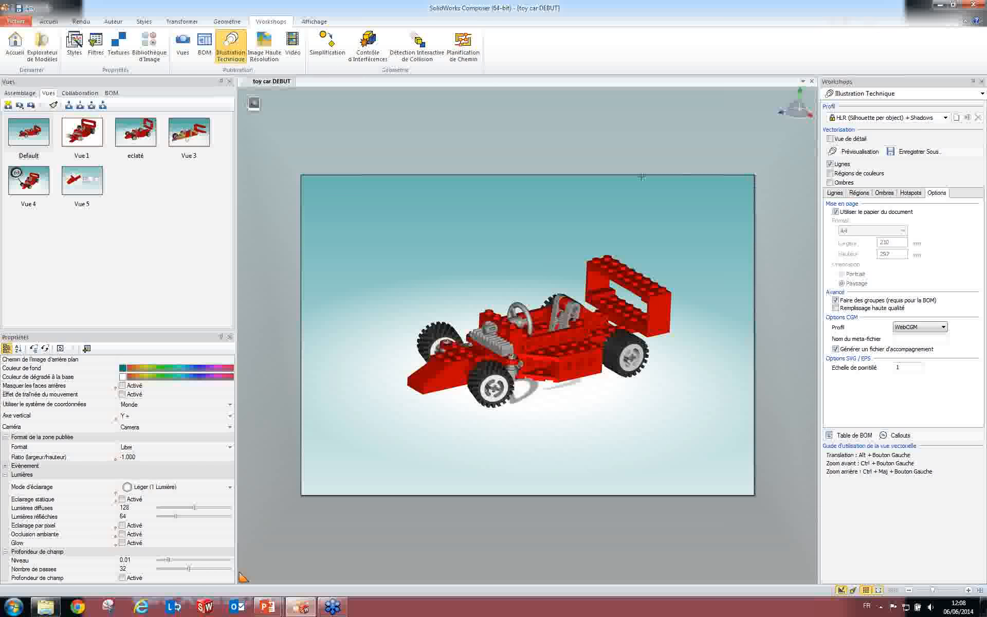
Enlarge the car within the page and save the vector illustration as SVG file "toy car DEBUT" on the Desktop.
{"action": "scroll", "coordinate": [557, 332], "scroll_direction": "down", "scroll_amount": 2}
{"action": "middle_click_drag", "start_coordinate": [557, 332], "coordinate": [516, 350]}
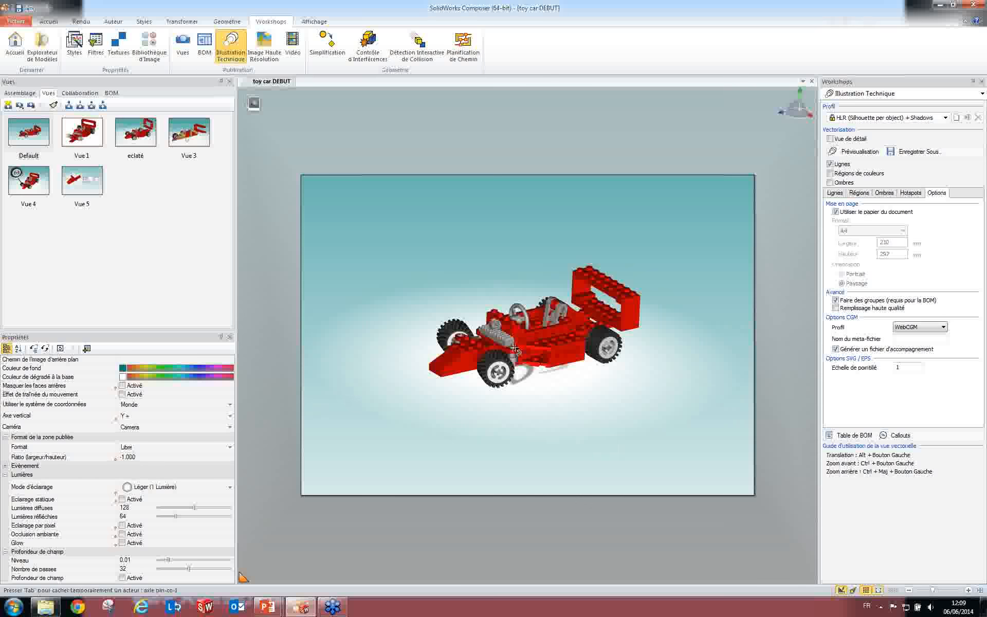
{"action": "scroll", "coordinate": [516, 350], "scroll_direction": "up", "scroll_amount": 2}
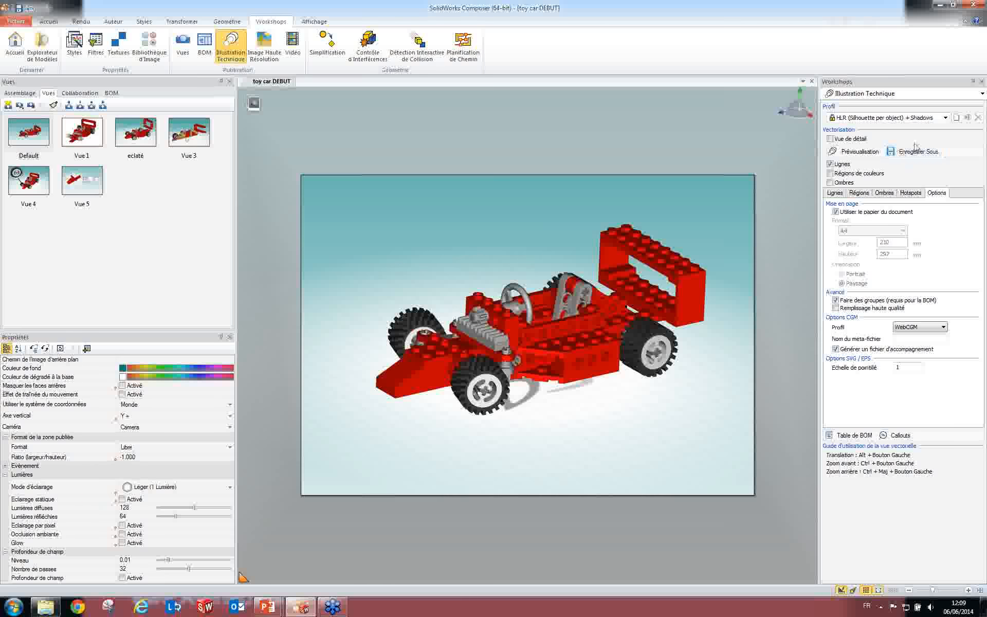
{"action": "left_click", "coordinate": [916, 151]}
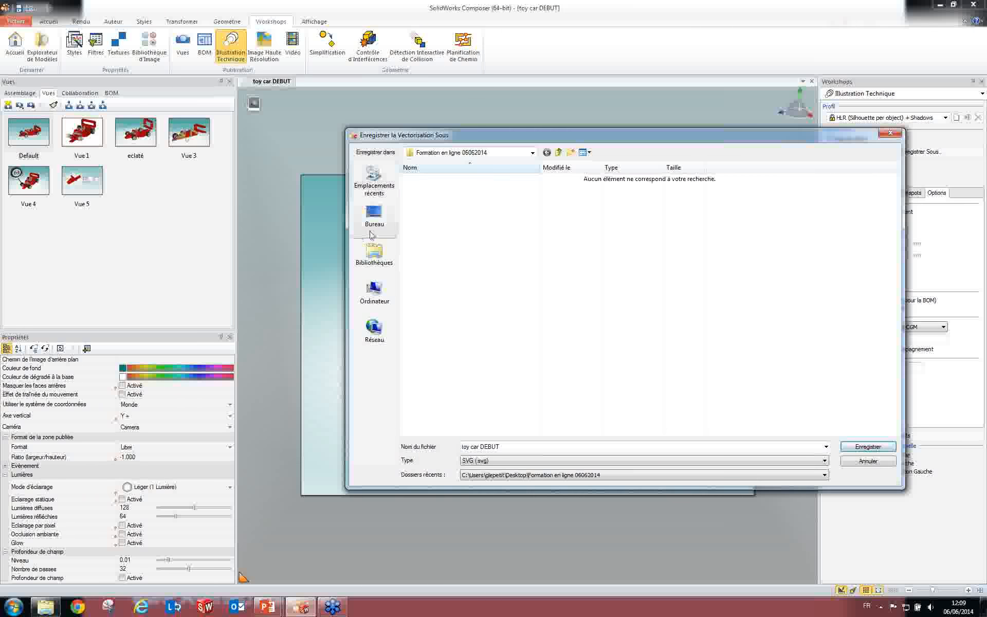
{"action": "left_click", "coordinate": [372, 226]}
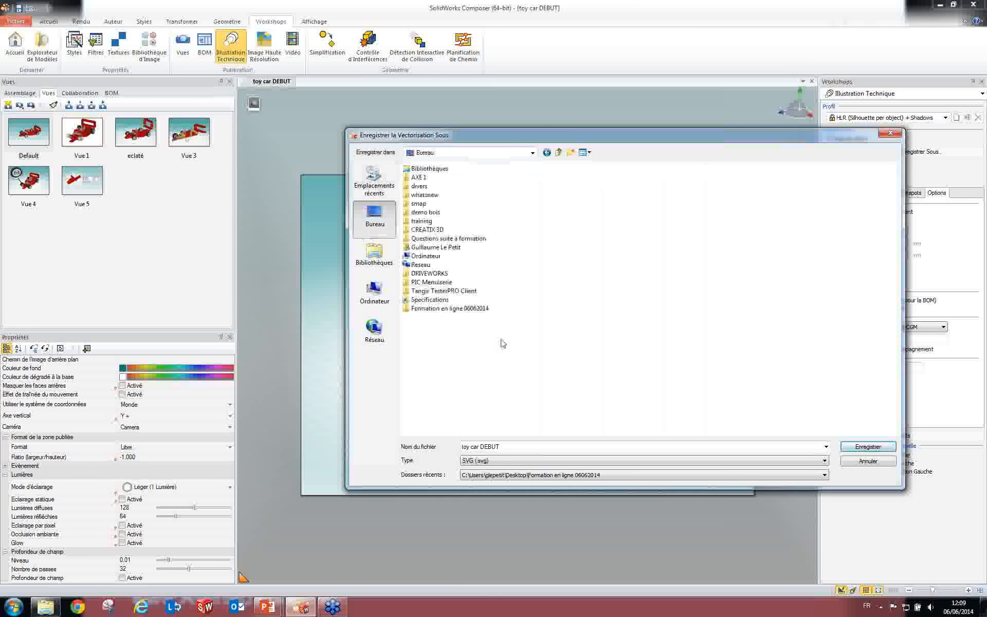
{"action": "left_click", "coordinate": [492, 465]}
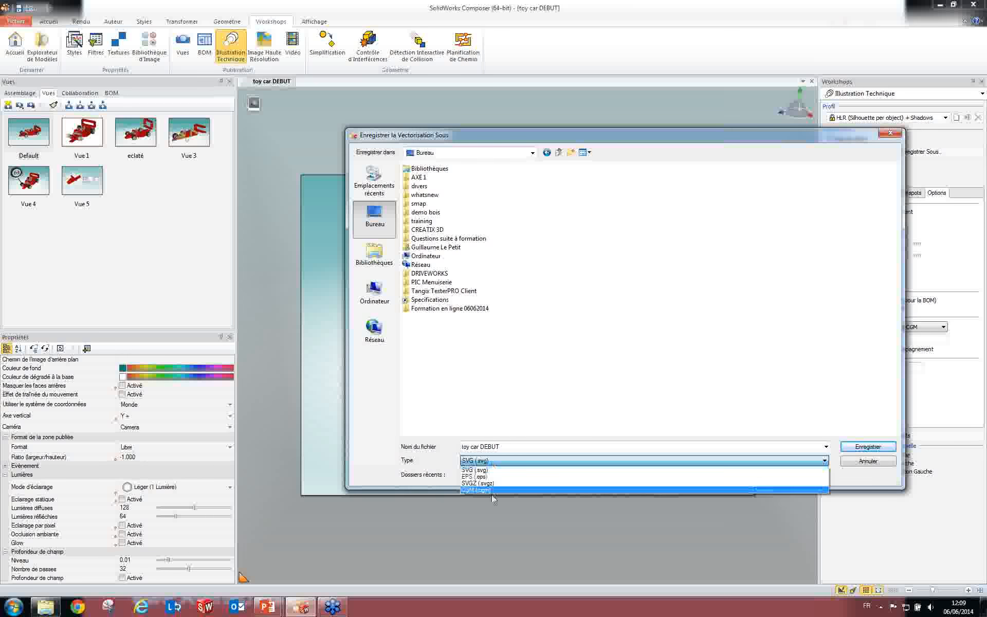
{"action": "left_click", "coordinate": [507, 469]}
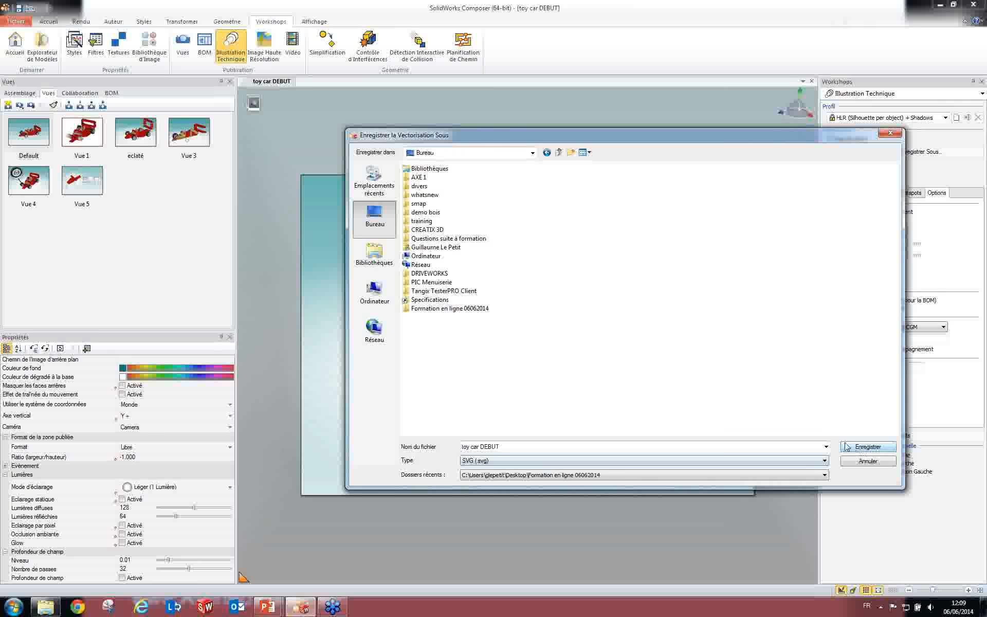
{"action": "left_click", "coordinate": [868, 447]}
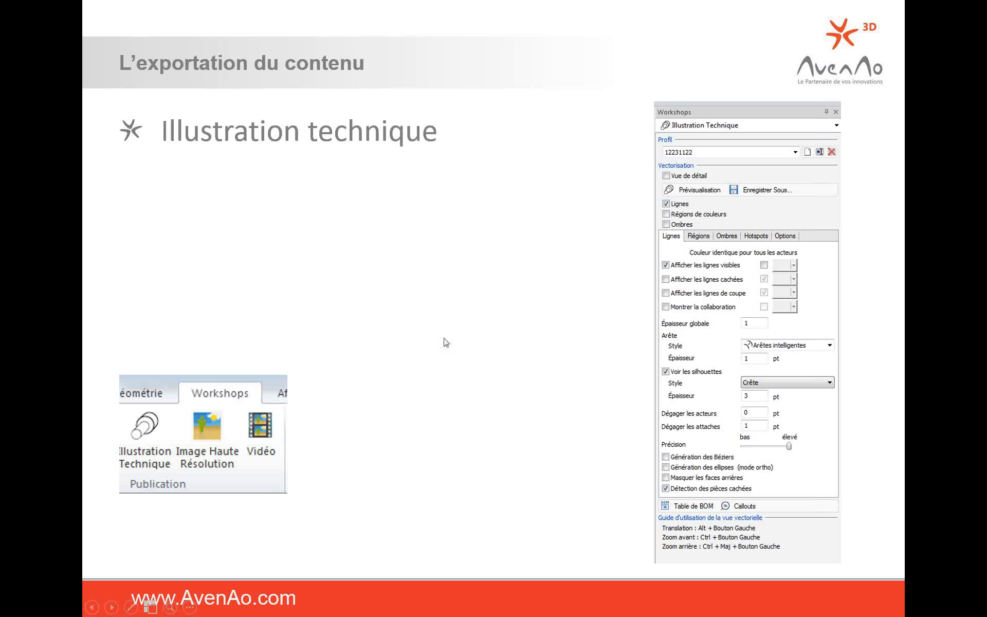
Open the exported SVG file "toy car DEBUT" from the Desktop in the browser to check it, and close the browser and Explorer windows.
{"action": "key", "text": "super"}
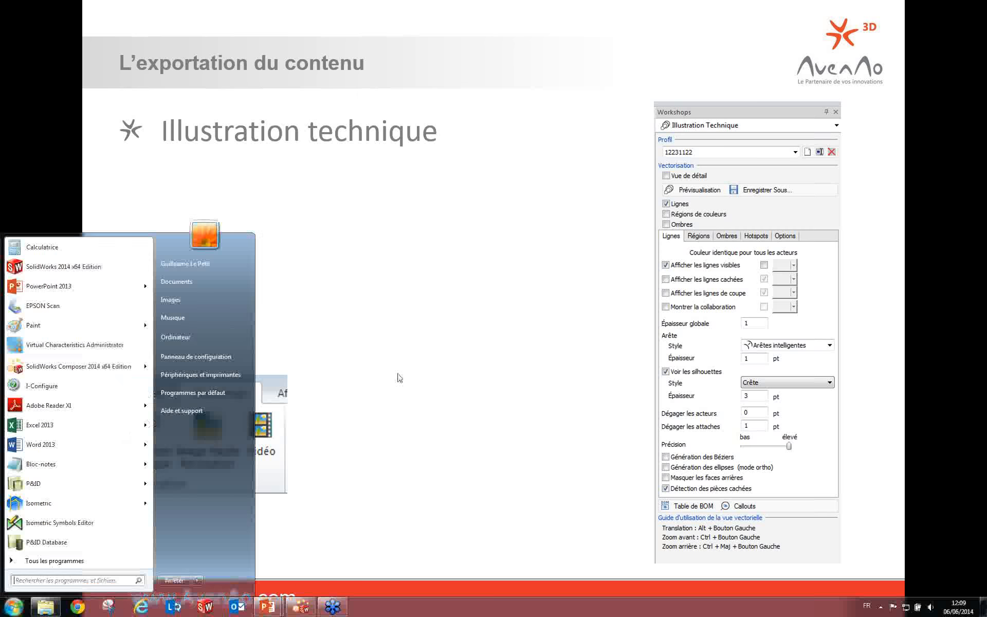
{"action": "left_click", "coordinate": [48, 612]}
{"action": "left_click", "coordinate": [202, 214]}
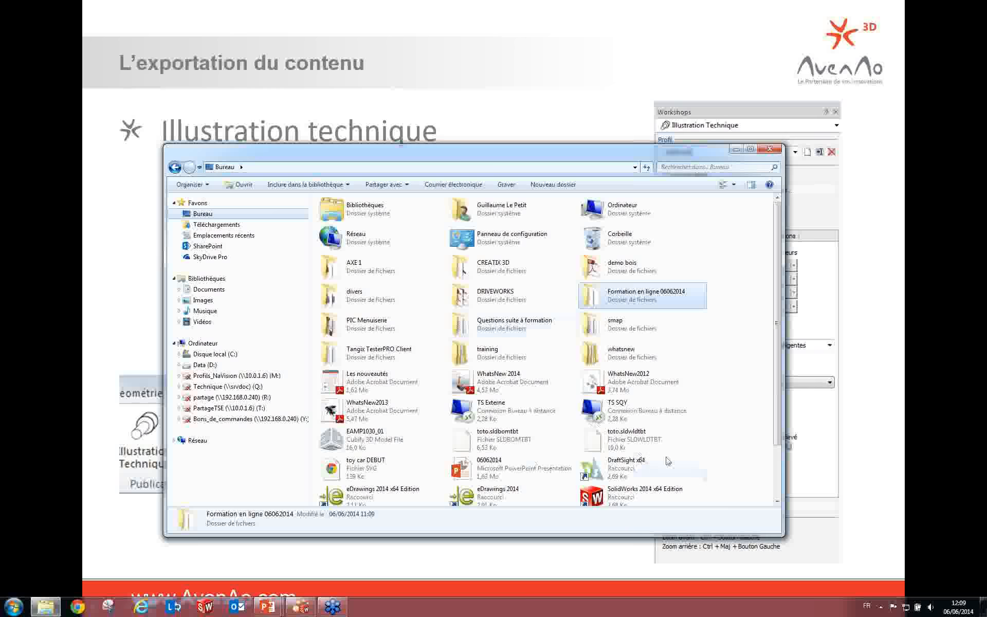
{"action": "left_click", "coordinate": [724, 447]}
{"action": "scroll", "coordinate": [710, 450], "scroll_direction": "down", "scroll_amount": 3}
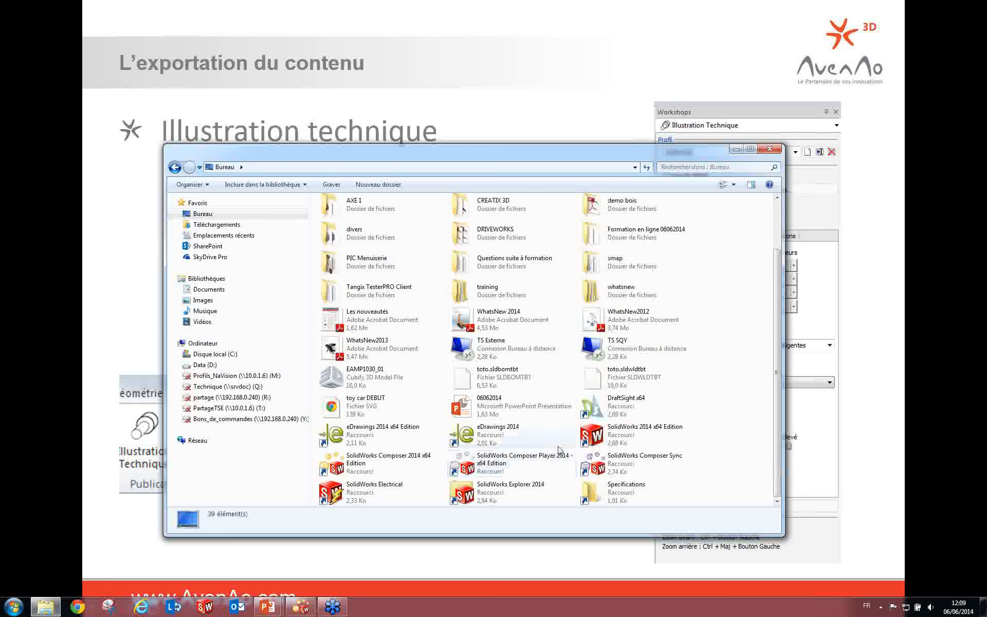
{"action": "left_click", "coordinate": [361, 410]}
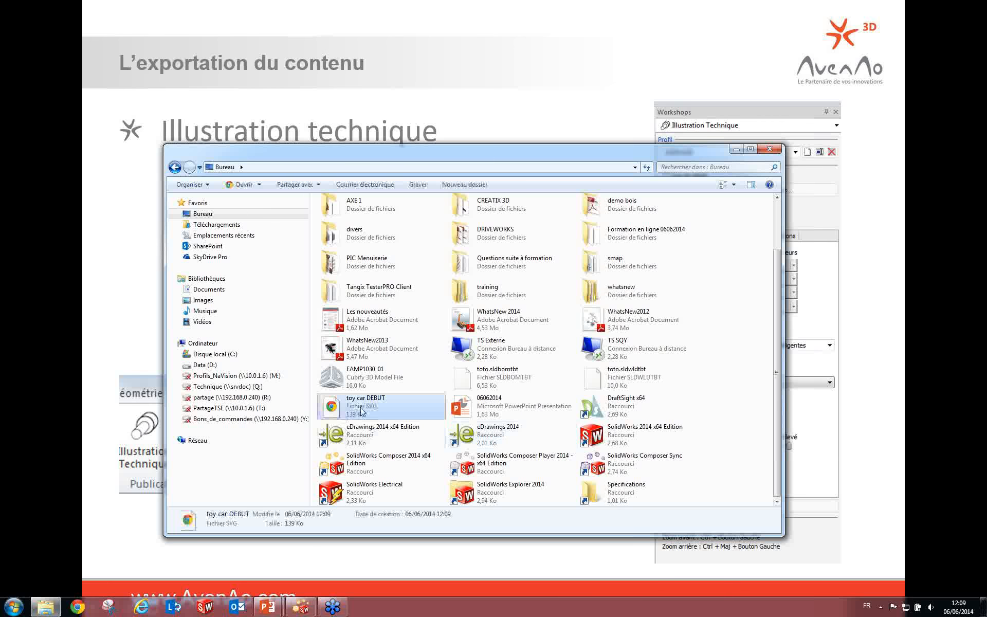
{"action": "double_click", "coordinate": [362, 406]}
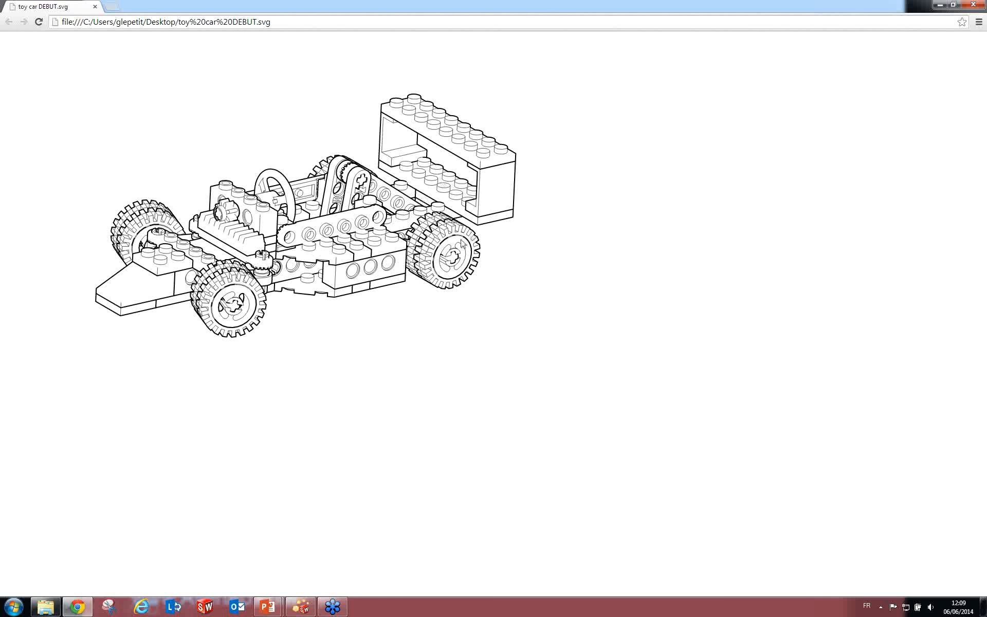
{"action": "left_click", "coordinate": [973, 5]}
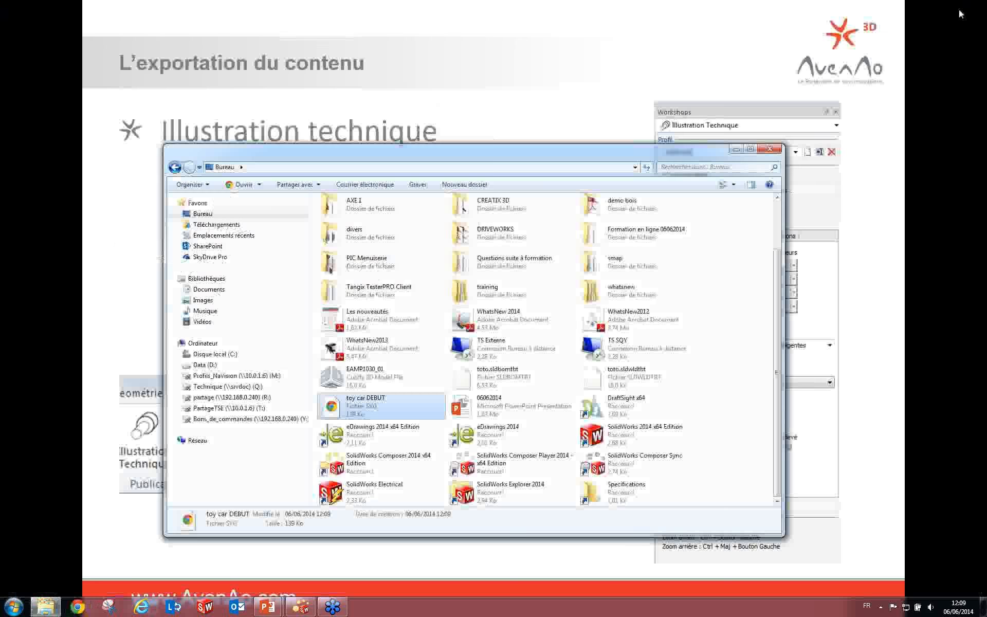
{"action": "left_click", "coordinate": [769, 149]}
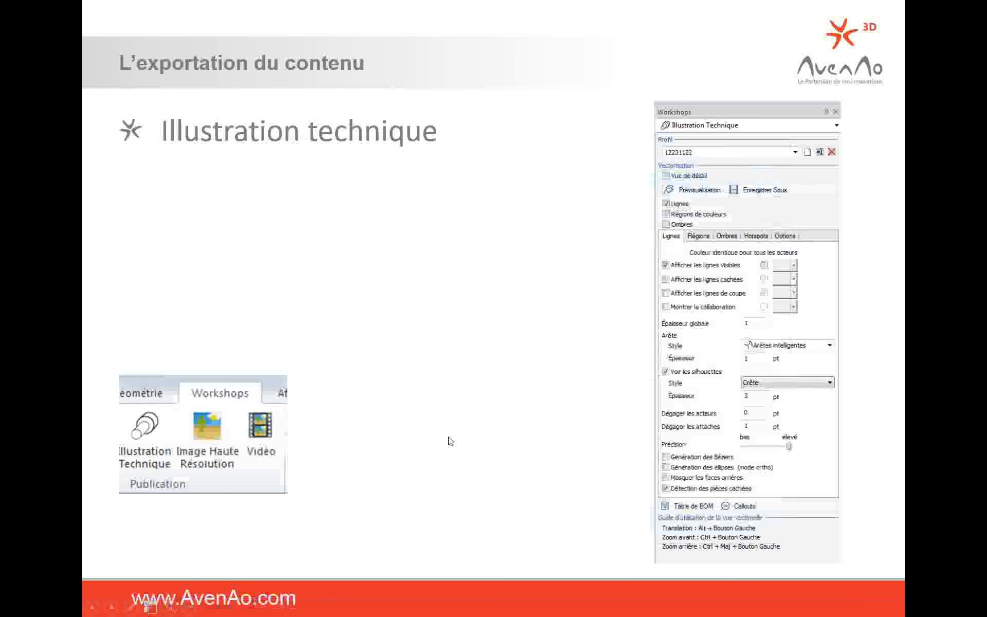
Switch back to SolidWorks Composer, show the vectorisation's hotspot options and load Vue 5 without saving the changes to the Default view.
{"action": "key", "text": "super"}
{"action": "left_click", "coordinate": [299, 607]}
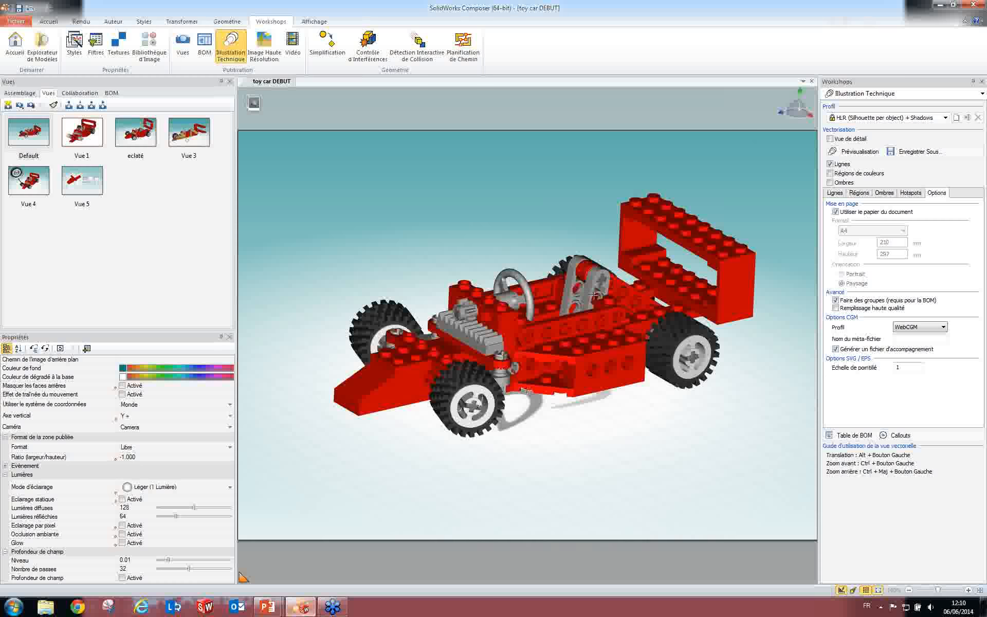
{"action": "left_click", "coordinate": [910, 193]}
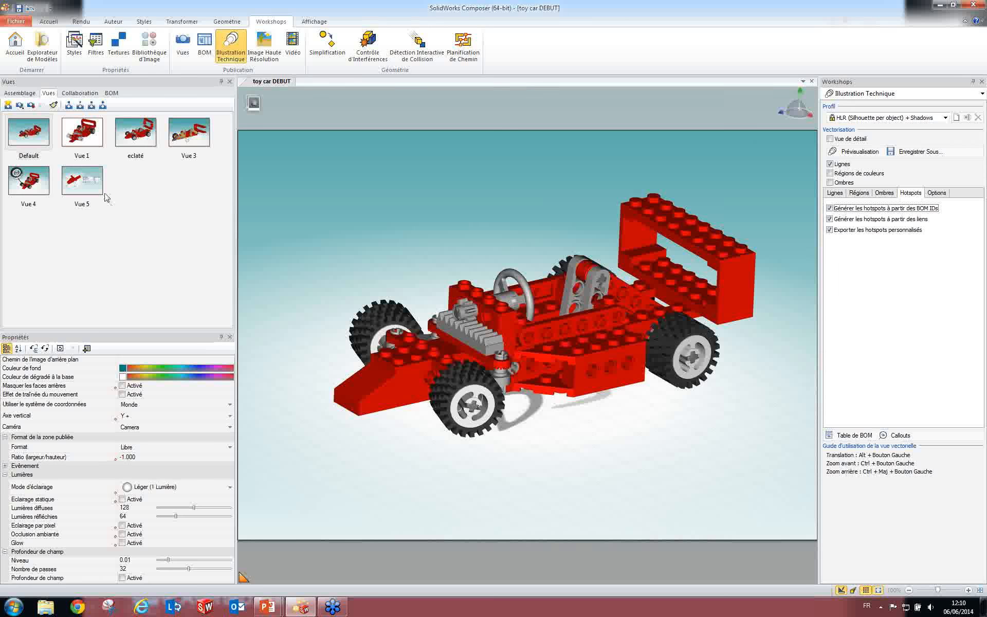
{"action": "left_click", "coordinate": [82, 181]}
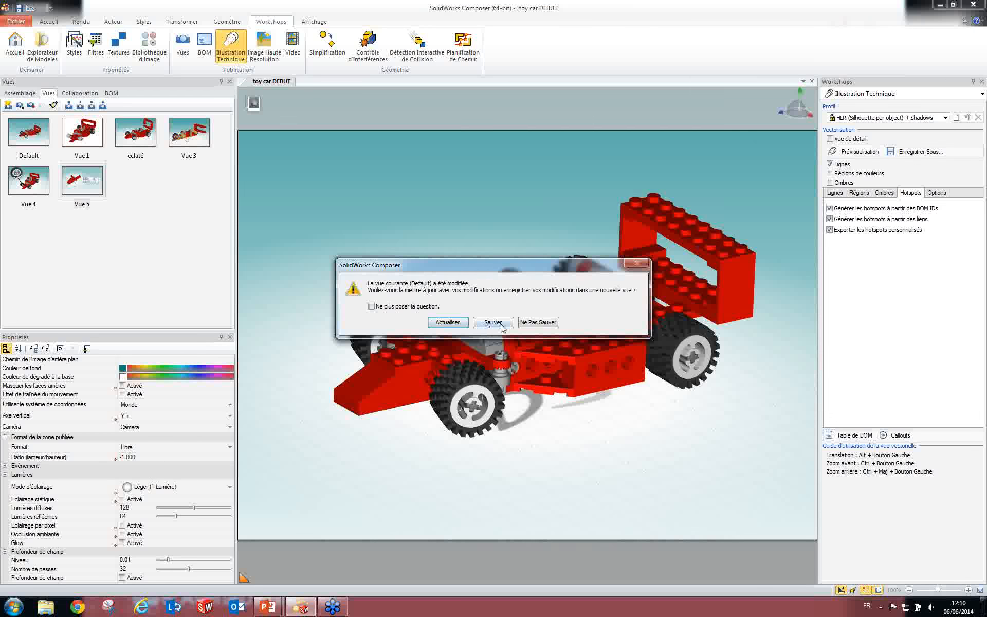
{"action": "left_click", "coordinate": [537, 322]}
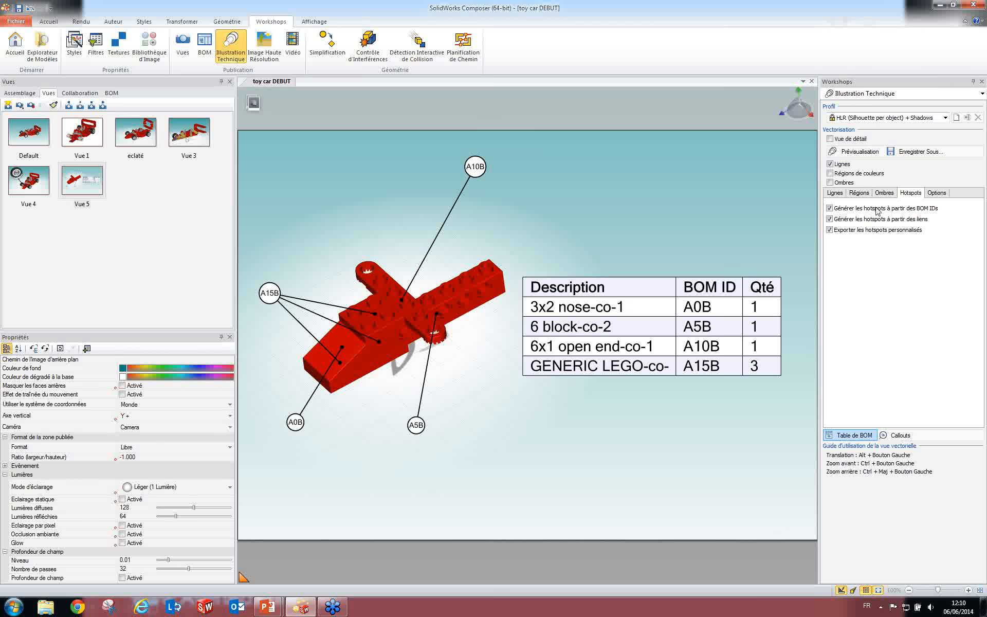
Include colour regions and shadows in the vector output of Vue 5.
{"action": "left_click", "coordinate": [918, 151]}
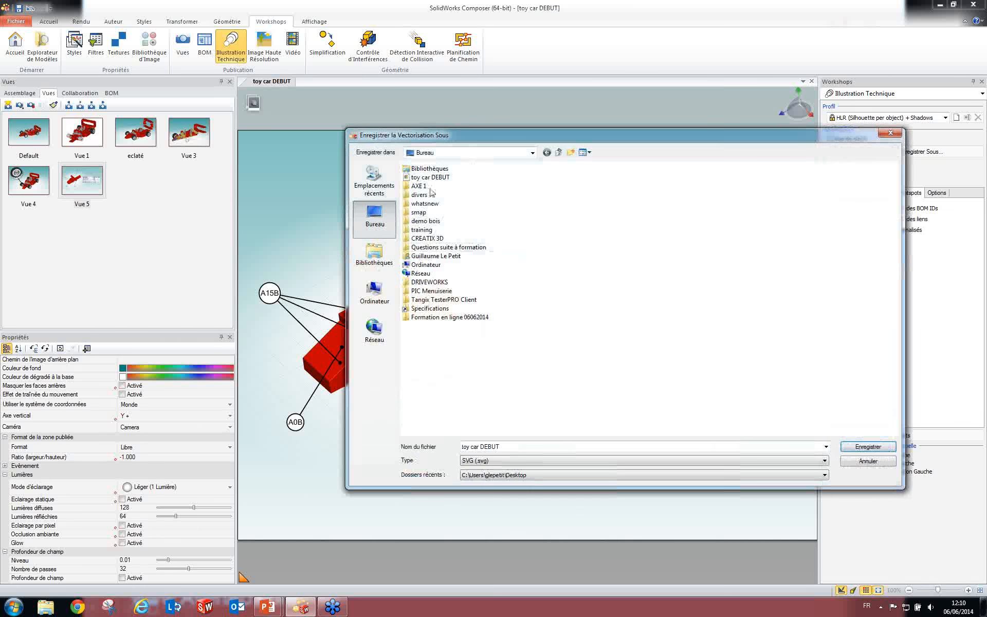
{"action": "left_click", "coordinate": [869, 461]}
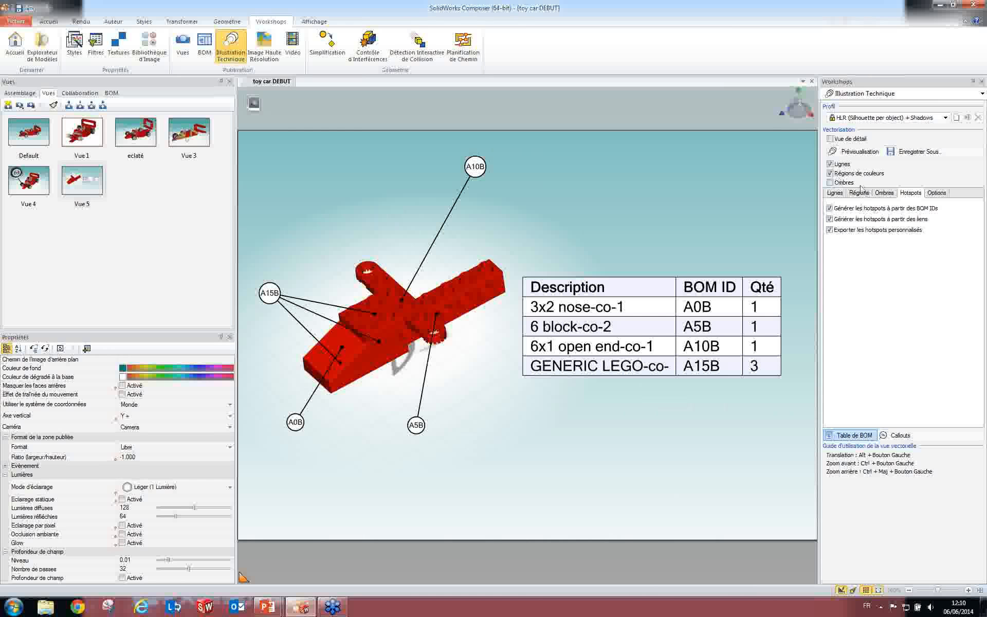
{"action": "left_click", "coordinate": [863, 193]}
{"action": "left_click", "coordinate": [837, 183]}
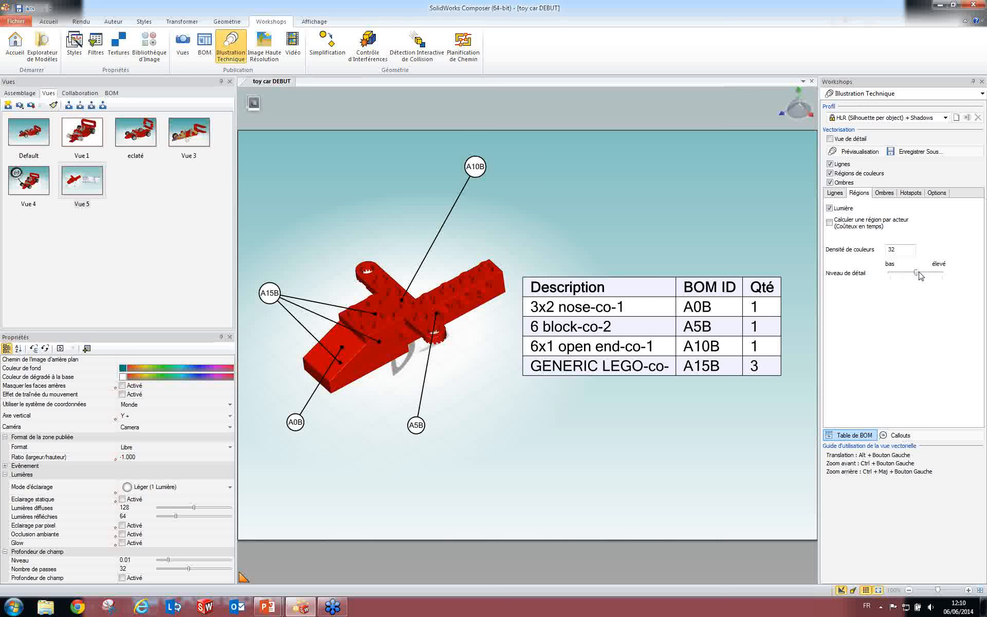
Save the vector illustration of Vue 5 as SVG file "toy car DEBUT2" on the Desktop.
{"action": "left_click", "coordinate": [918, 151]}
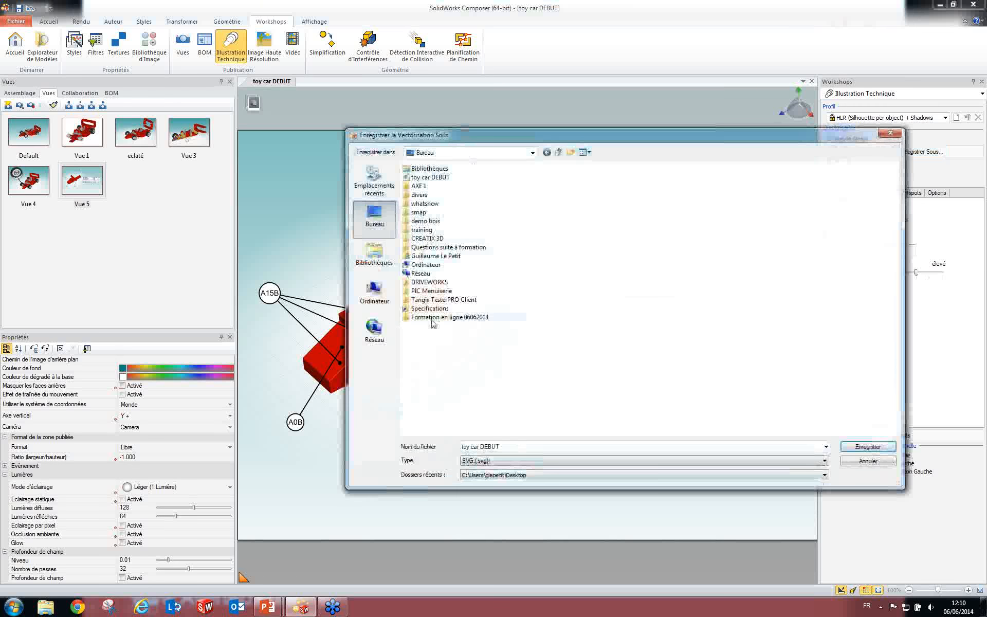
{"action": "left_click", "coordinate": [463, 447]}
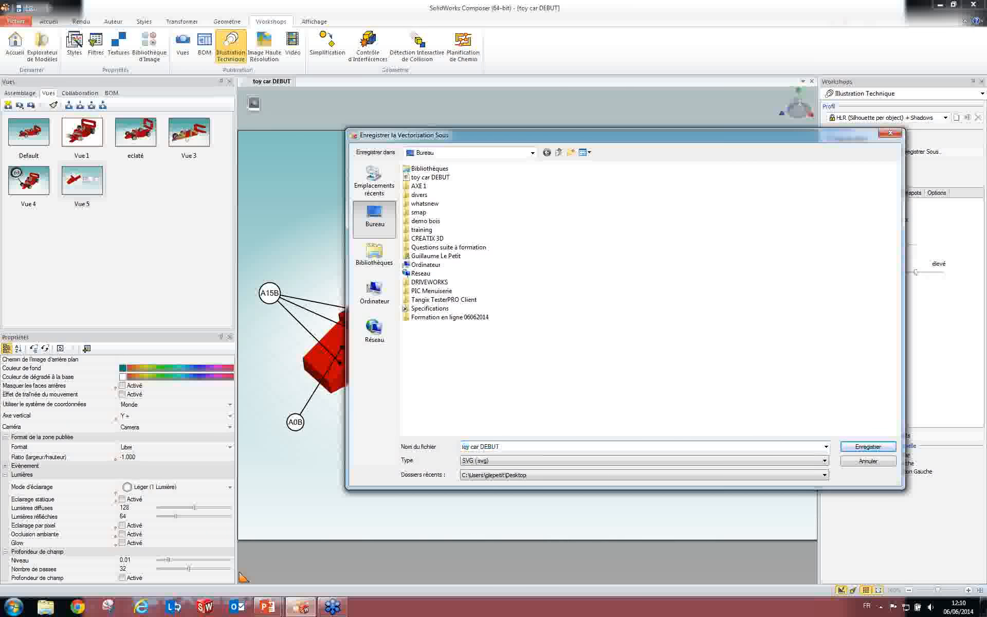
{"action": "left_click", "coordinate": [859, 447]}
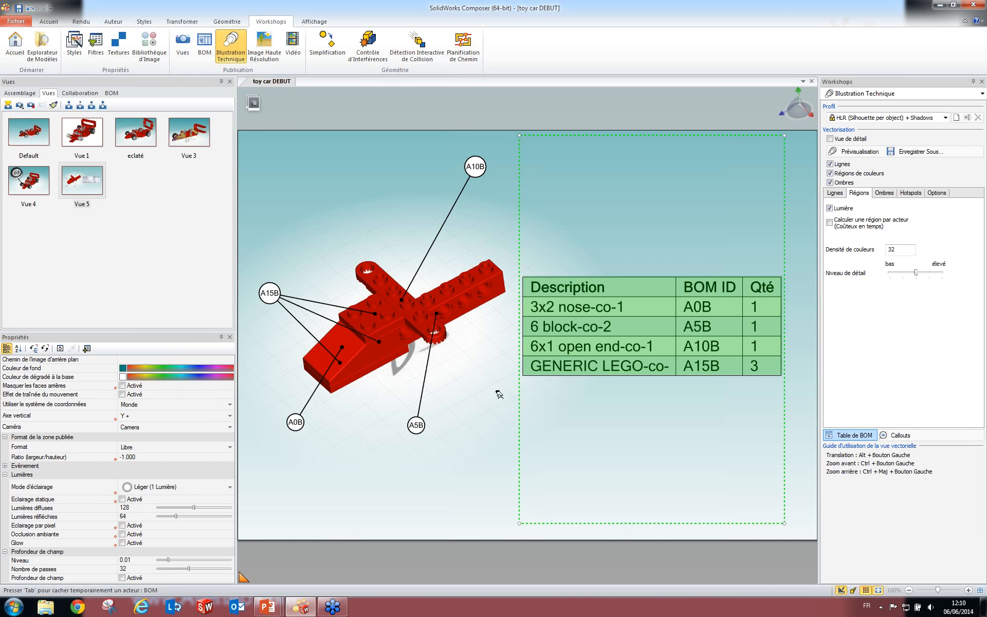
Open "toy car DEBUT2" from the Desktop in the browser, check its callouts and BOM table, and close the browser.
{"action": "left_click", "coordinate": [944, 6]}
{"action": "key", "text": "super"}
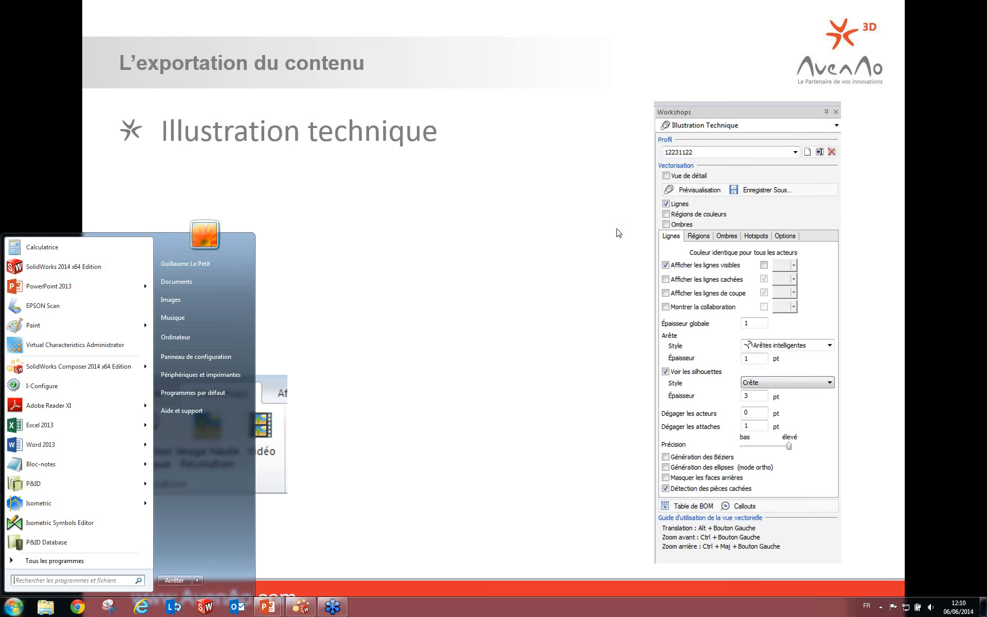
{"action": "left_click", "coordinate": [45, 607]}
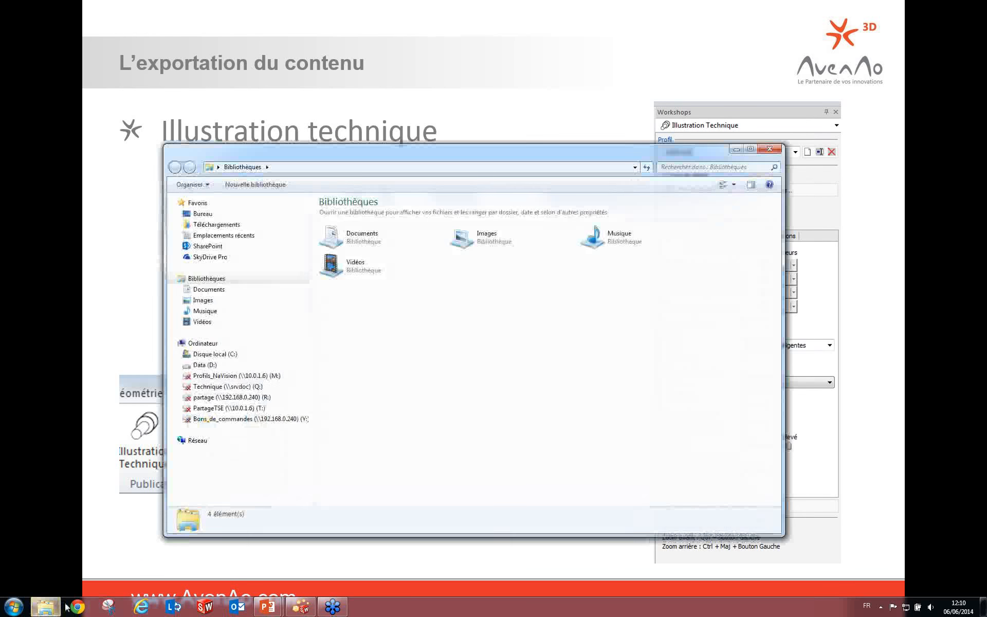
{"action": "left_click", "coordinate": [203, 213]}
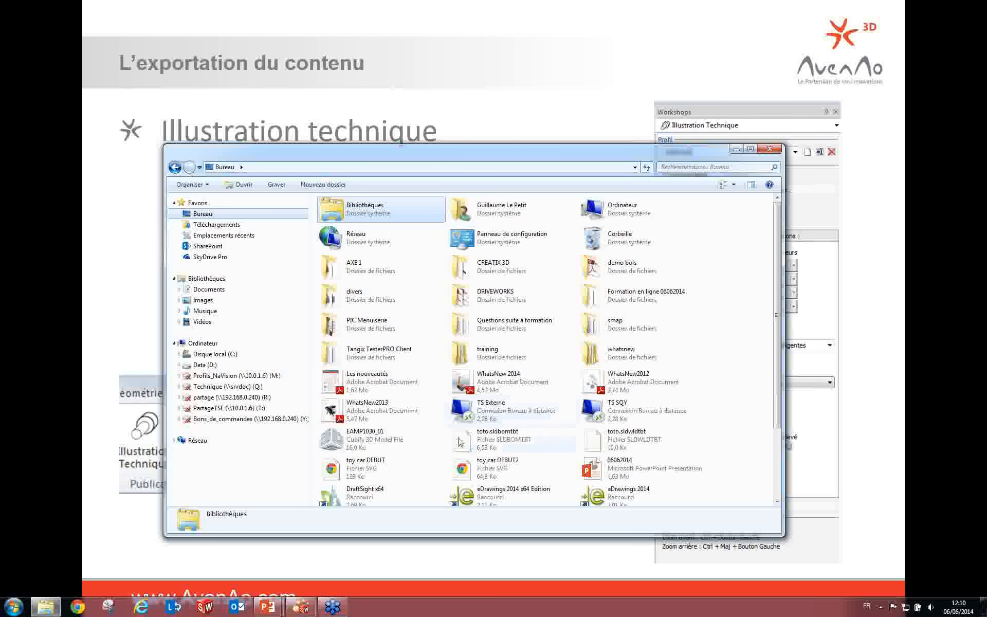
{"action": "left_click", "coordinate": [494, 468]}
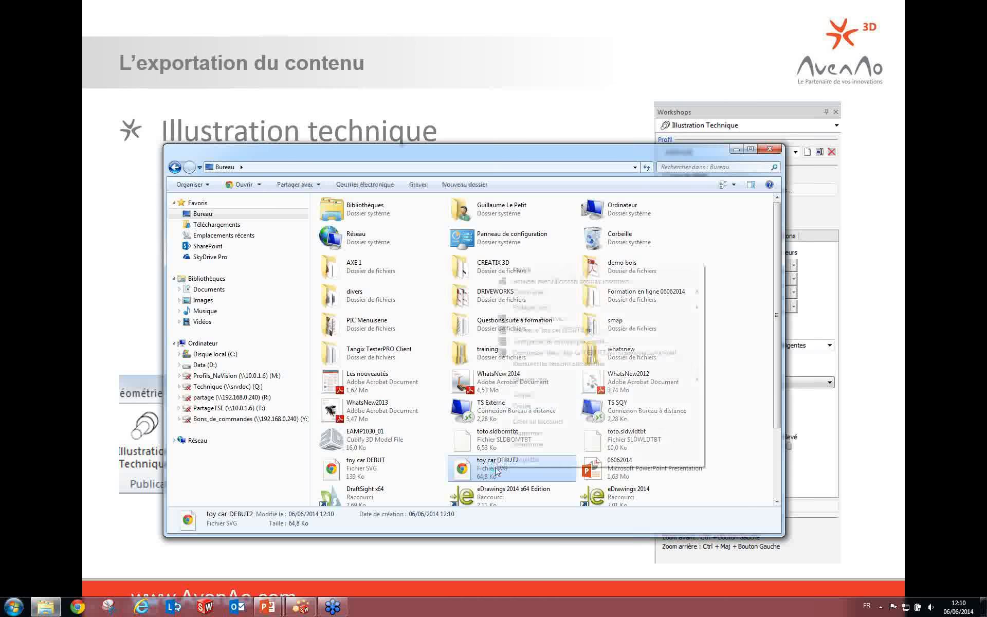
{"action": "double_click", "coordinate": [494, 470]}
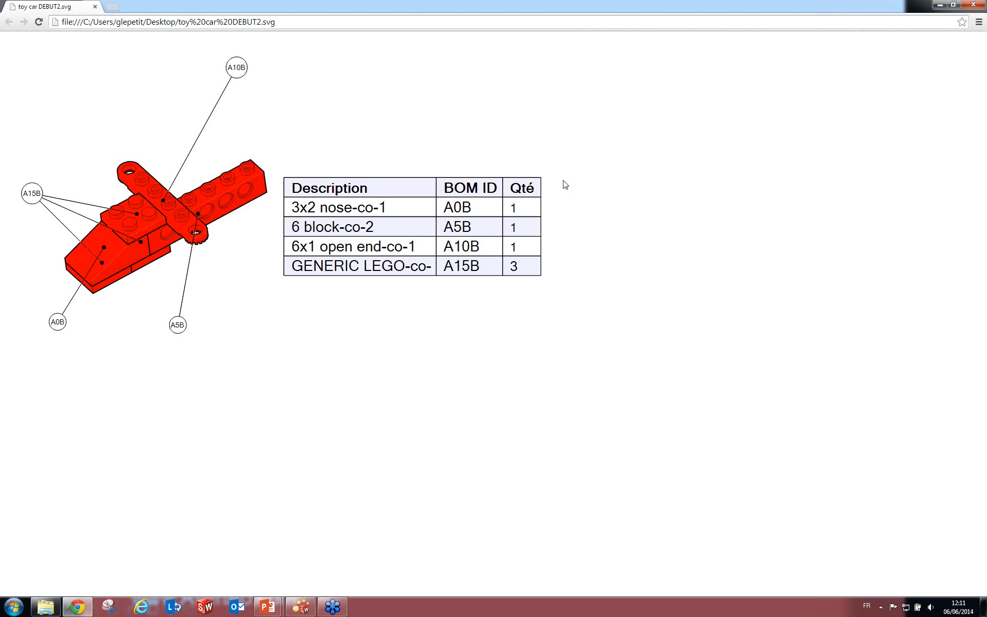
{"action": "left_click", "coordinate": [978, 5]}
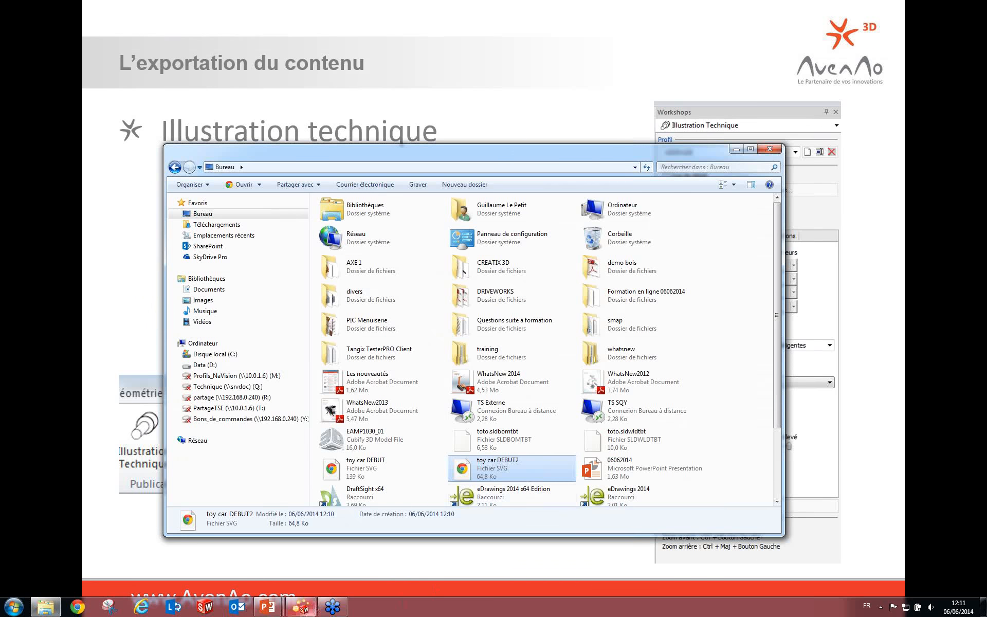
Return to the PowerPoint slideshow and advance it to the "Image haute résolution" topic.
{"action": "left_click", "coordinate": [394, 584]}
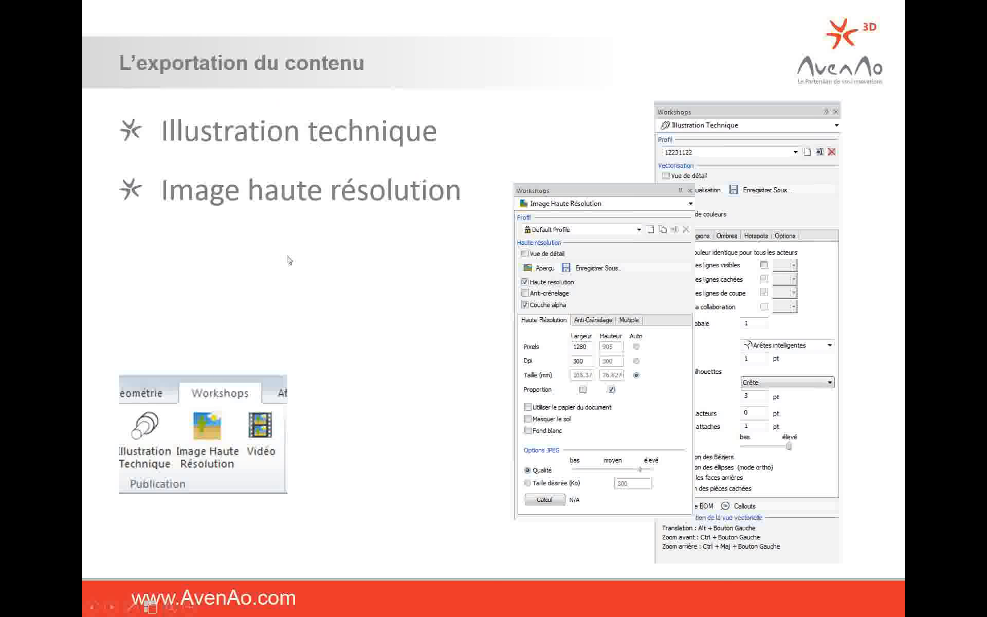
{"action": "key", "text": "super"}
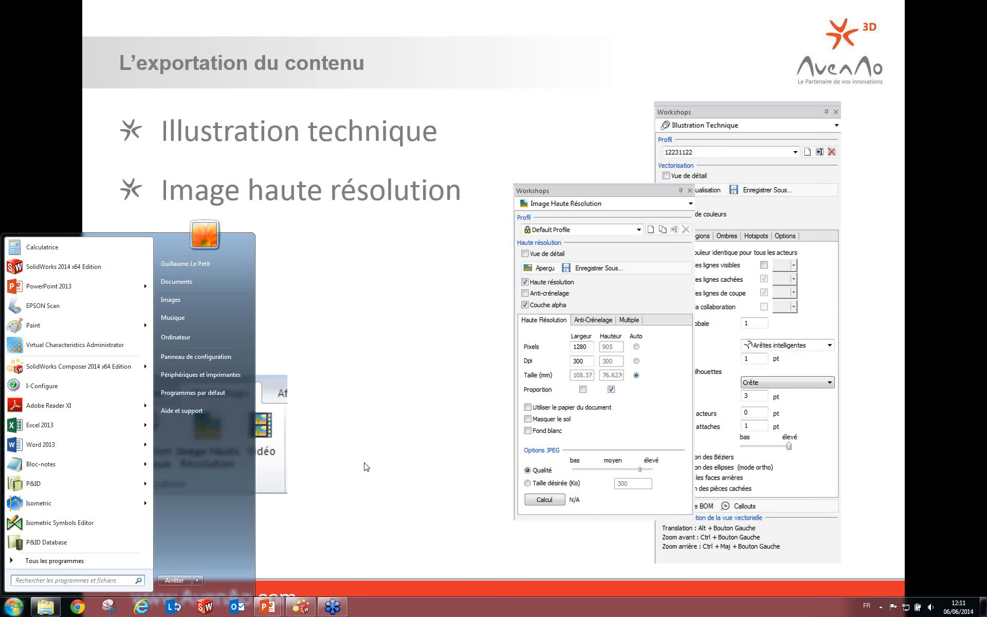
{"action": "key", "text": "Escape"}
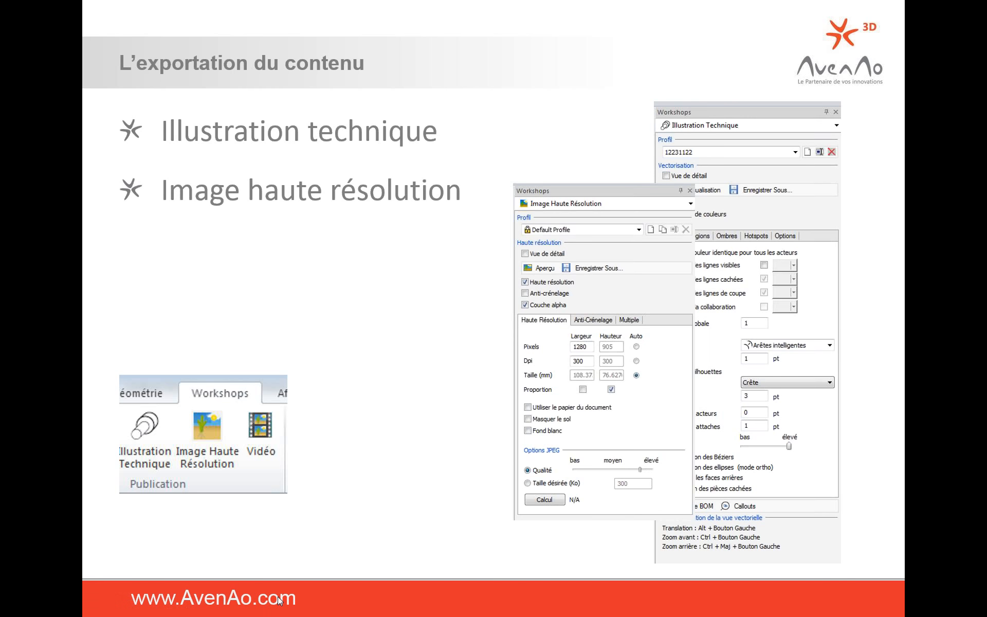
Switch to SolidWorks Composer and load the Default view without saving the changes to Vue 5.
{"action": "key", "text": "super"}
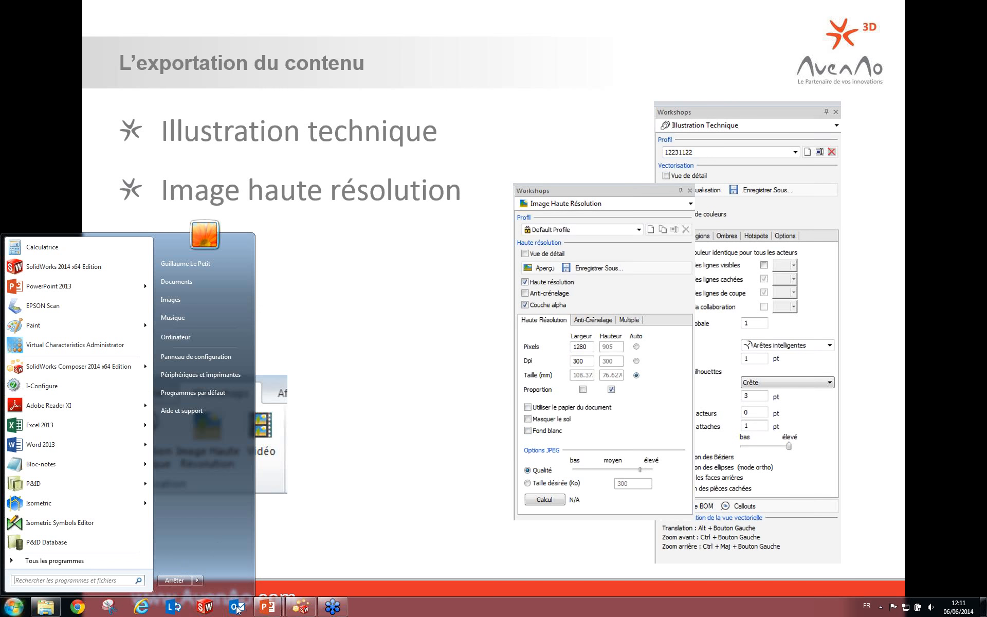
{"action": "left_click", "coordinate": [263, 607]}
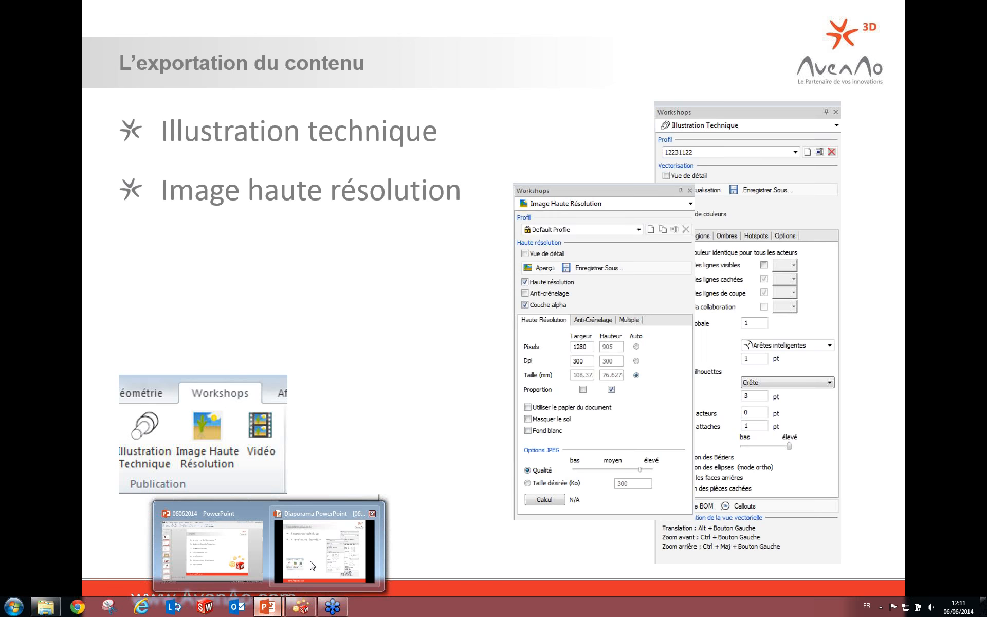
{"action": "left_click", "coordinate": [301, 607]}
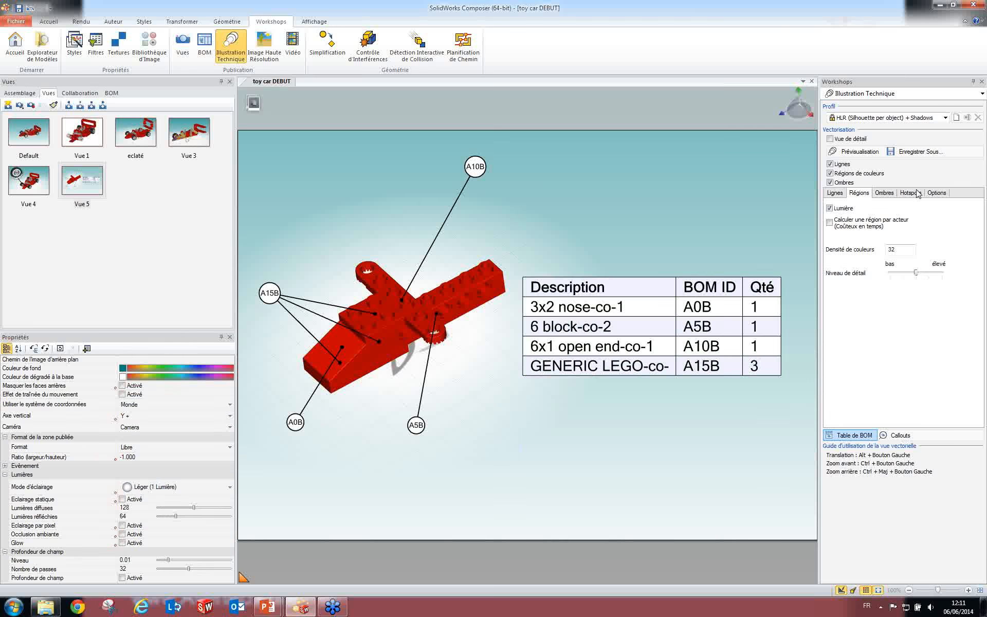
{"action": "left_click", "coordinate": [651, 329]}
{"action": "left_click", "coordinate": [43, 135]}
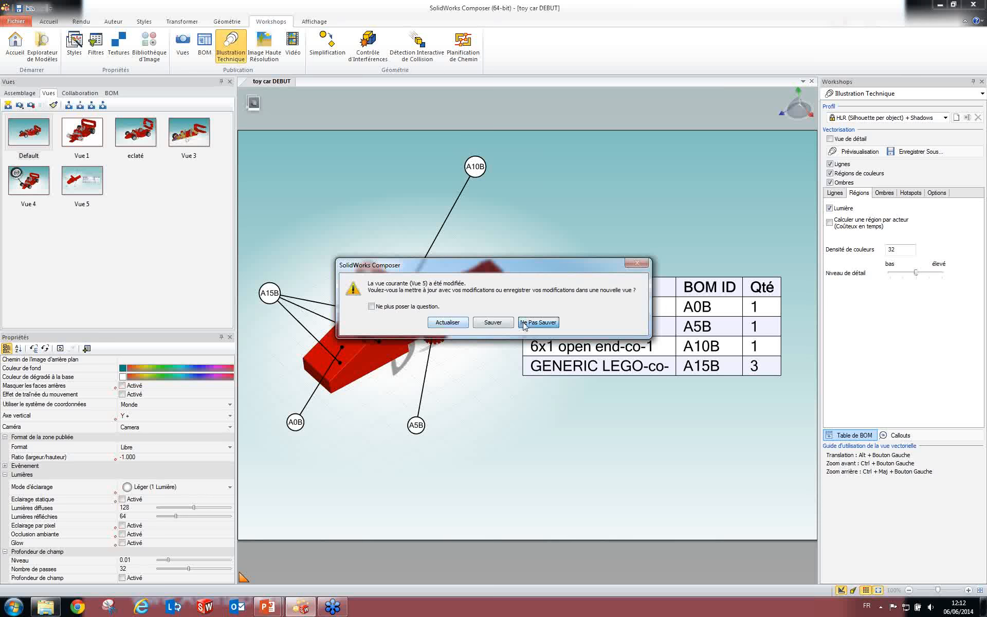
{"action": "left_click", "coordinate": [538, 322]}
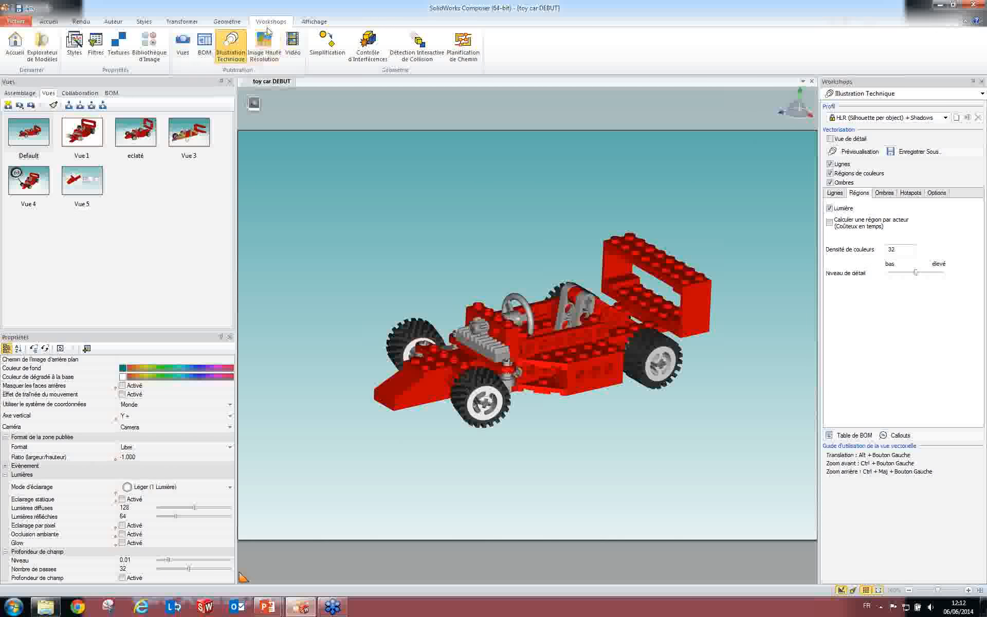
Open the High Resolution Image workshop and try automatic calculation of the DPI, the pixels and the size in millimetres.
{"action": "left_click", "coordinate": [263, 44]}
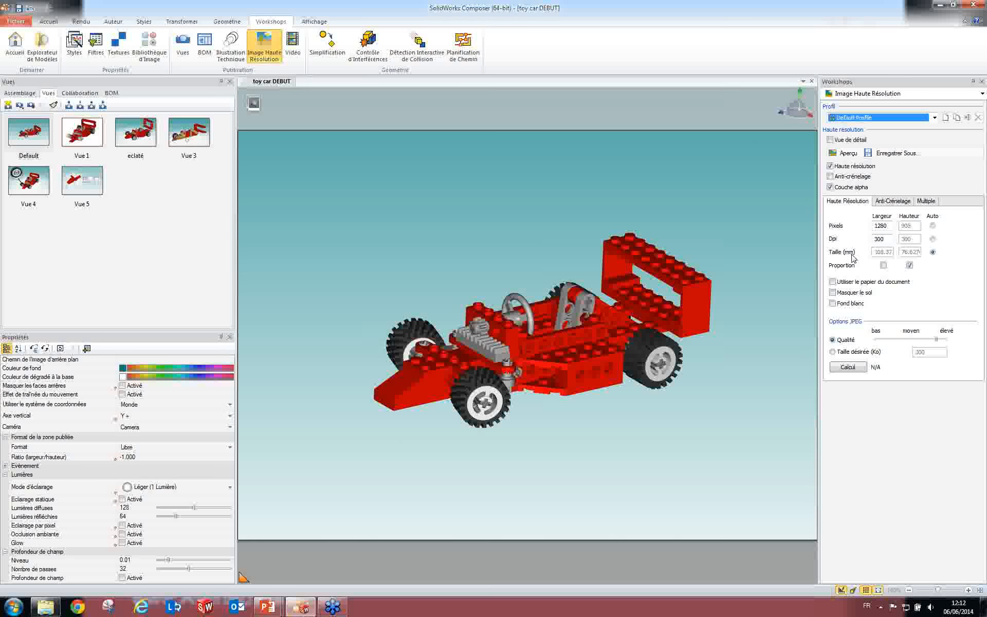
{"action": "left_click", "coordinate": [933, 239]}
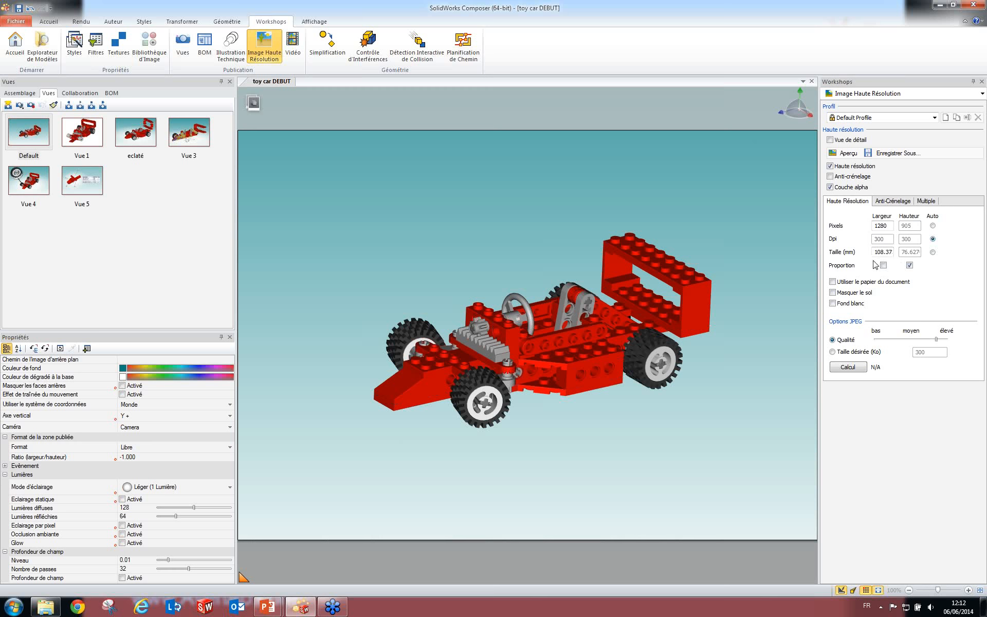
{"action": "left_click", "coordinate": [933, 226]}
{"action": "left_click", "coordinate": [933, 252]}
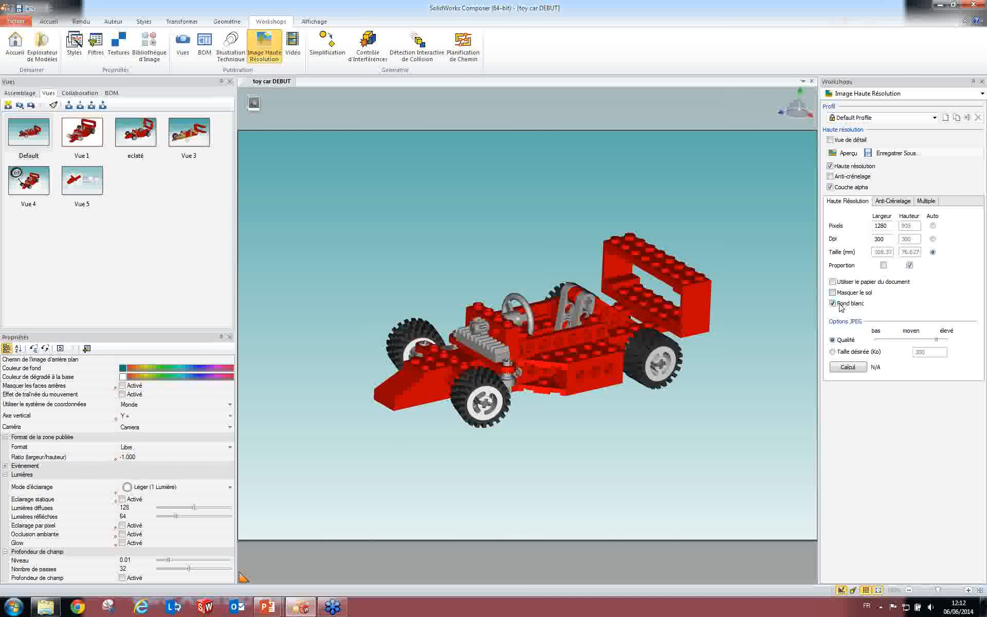
Try the white background and document paper options, and set the image width to 300 pixels.
{"action": "left_click", "coordinate": [840, 304]}
{"action": "left_click", "coordinate": [832, 282]}
{"action": "left_click", "coordinate": [875, 282]}
{"action": "left_click_drag", "start_coordinate": [888, 225], "coordinate": [828, 224]}
{"action": "type", "text": "300"}
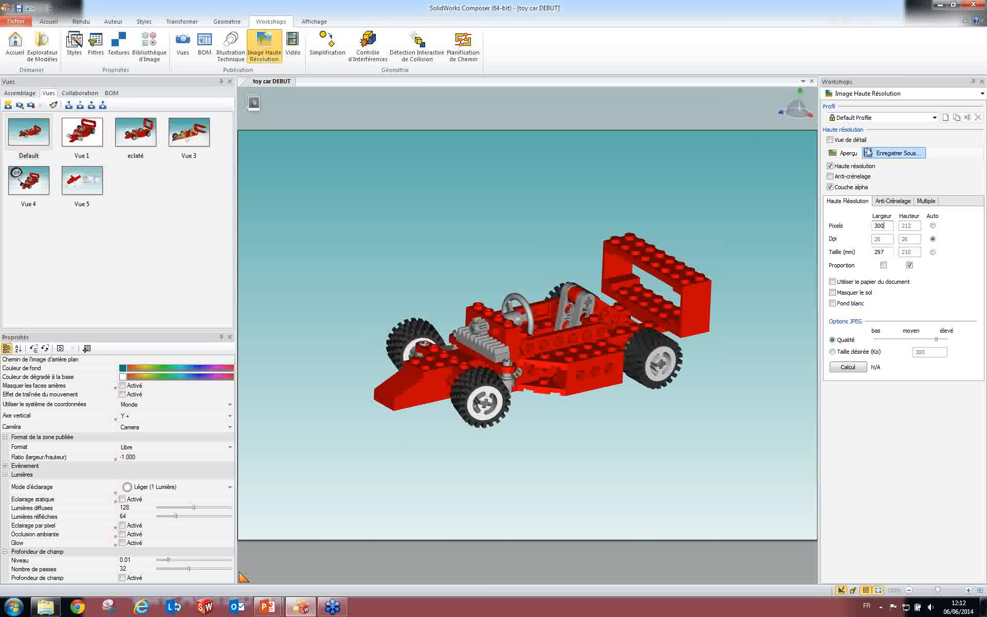
Look at the anti-aliasing options and enable the Vues option so that every view is exported as an image.
{"action": "left_click", "coordinate": [902, 204]}
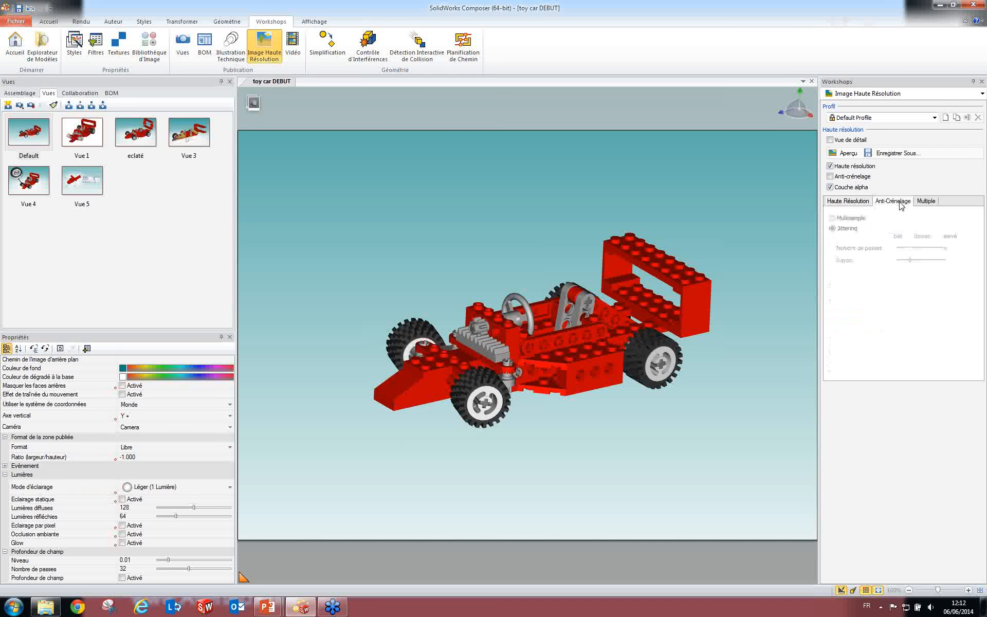
{"action": "left_click", "coordinate": [928, 202]}
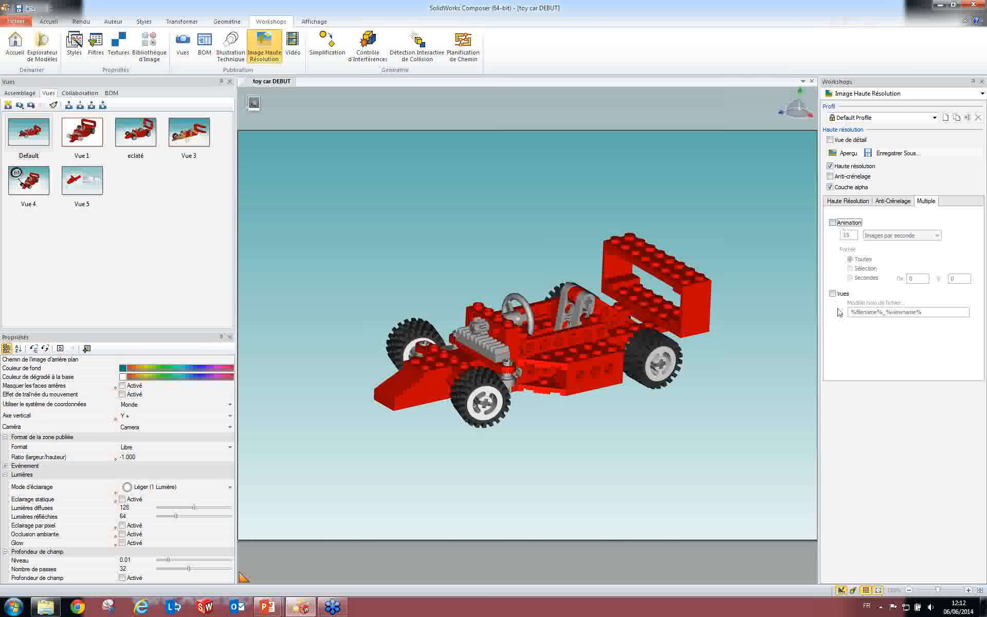
{"action": "left_click", "coordinate": [832, 293]}
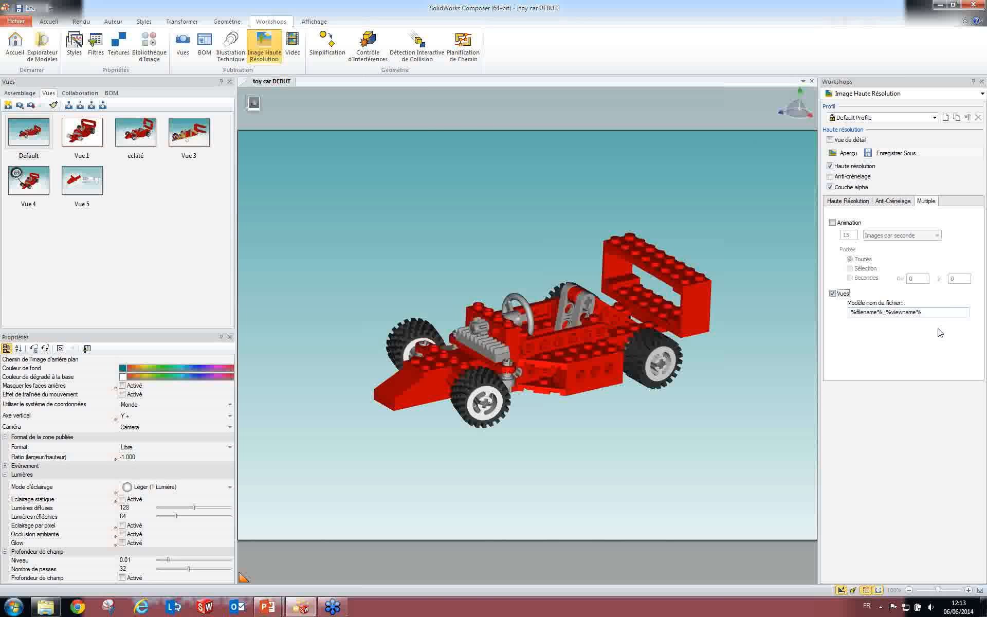
Turn off the alpha channel option (Couche alpha) for the high-resolution image export.
{"action": "left_click", "coordinate": [843, 188]}
{"action": "left_click", "coordinate": [844, 201]}
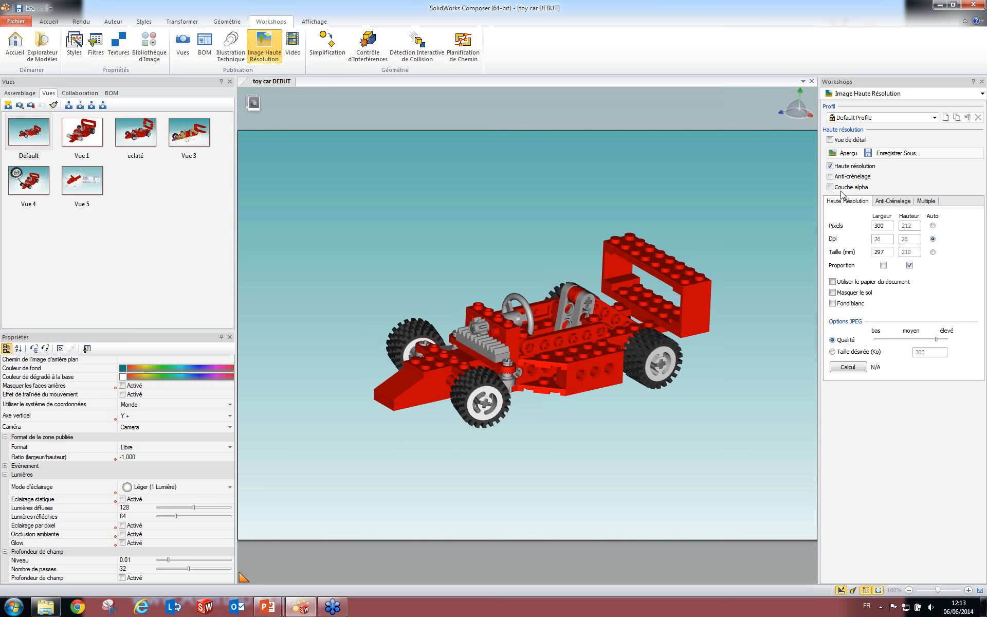
{"action": "left_click", "coordinate": [844, 188]}
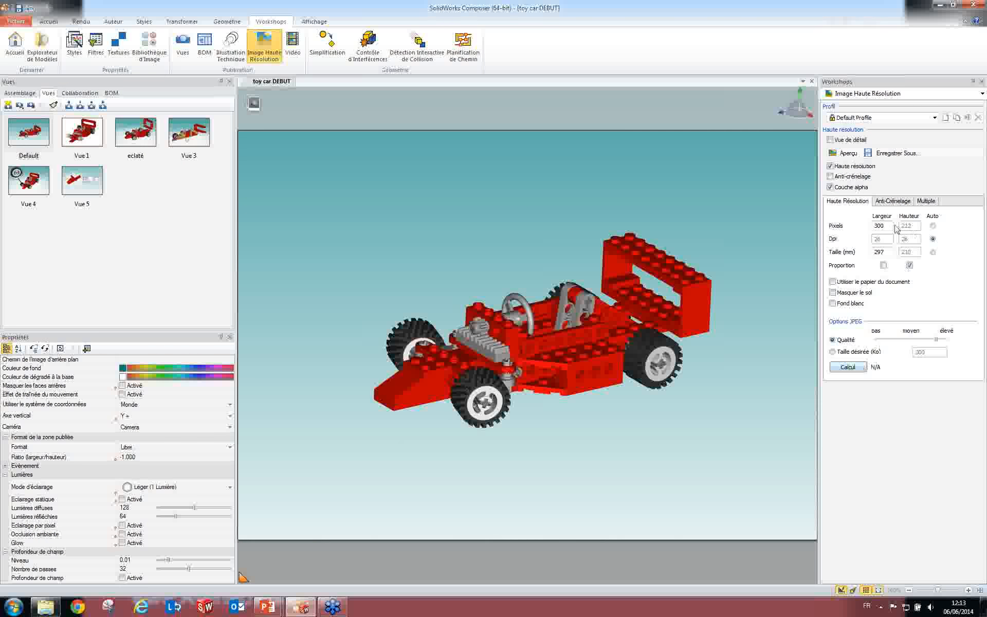
{"action": "left_click", "coordinate": [887, 154]}
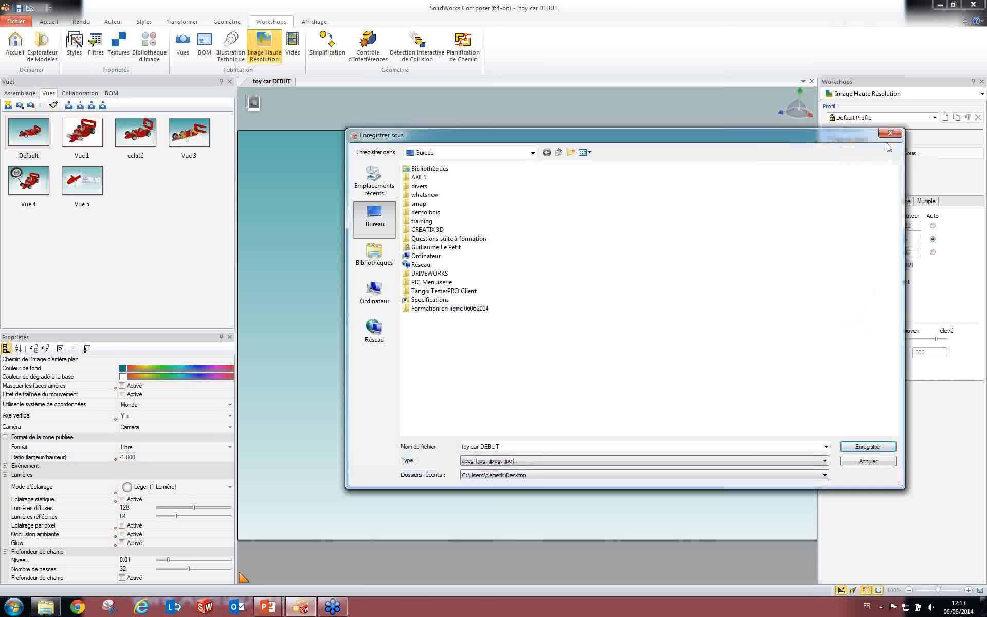
{"action": "left_click", "coordinate": [887, 135]}
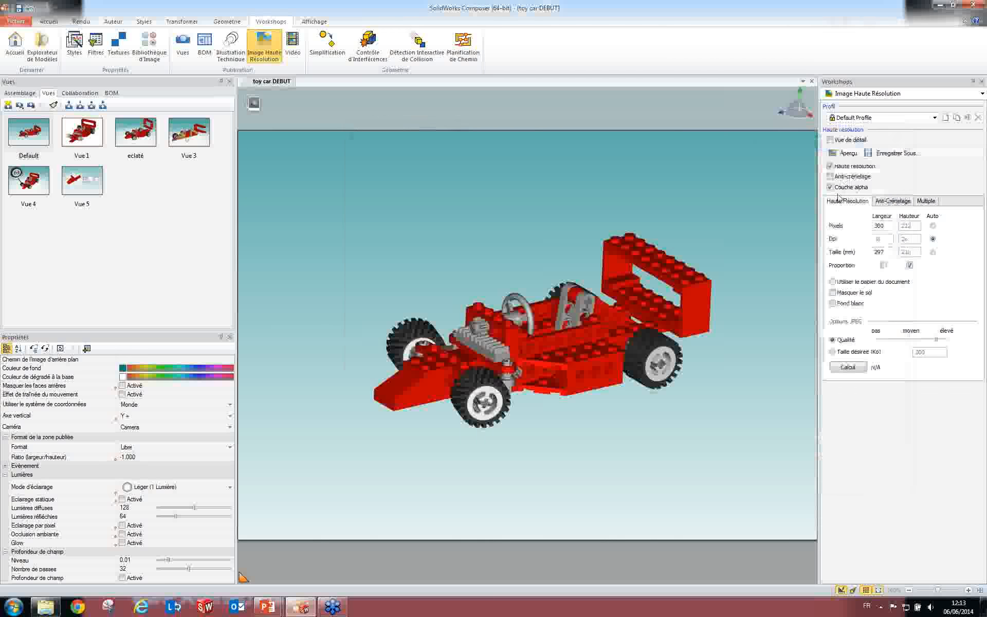
{"action": "left_click", "coordinate": [836, 190]}
Export the views as JPEG images named toy car DEBUT on the desktop, without saving the changes to the Default view.
{"action": "left_click", "coordinate": [895, 154]}
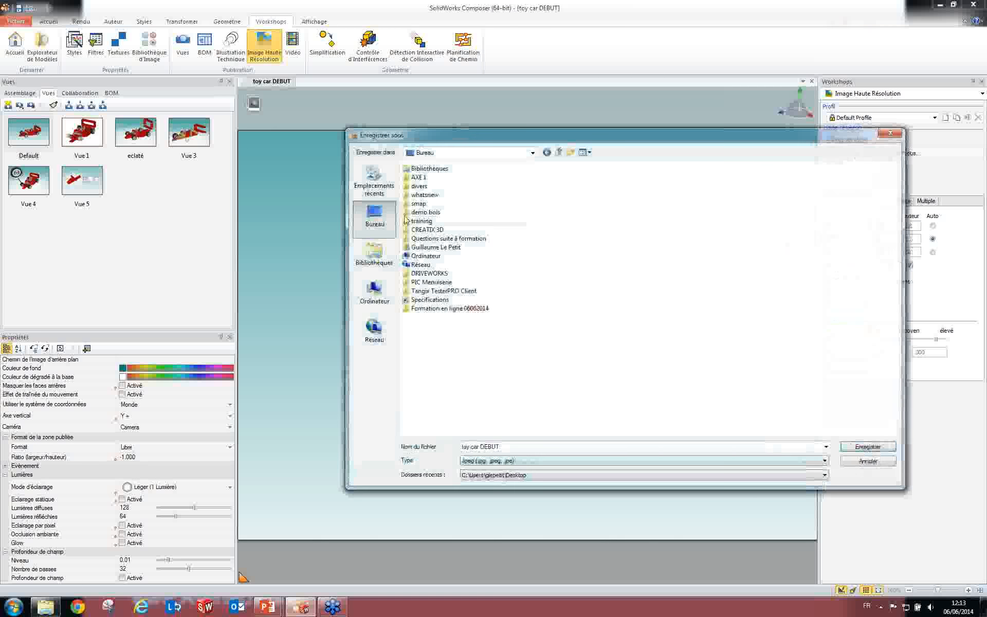
{"action": "left_click", "coordinate": [375, 290]}
{"action": "left_click", "coordinate": [374, 232]}
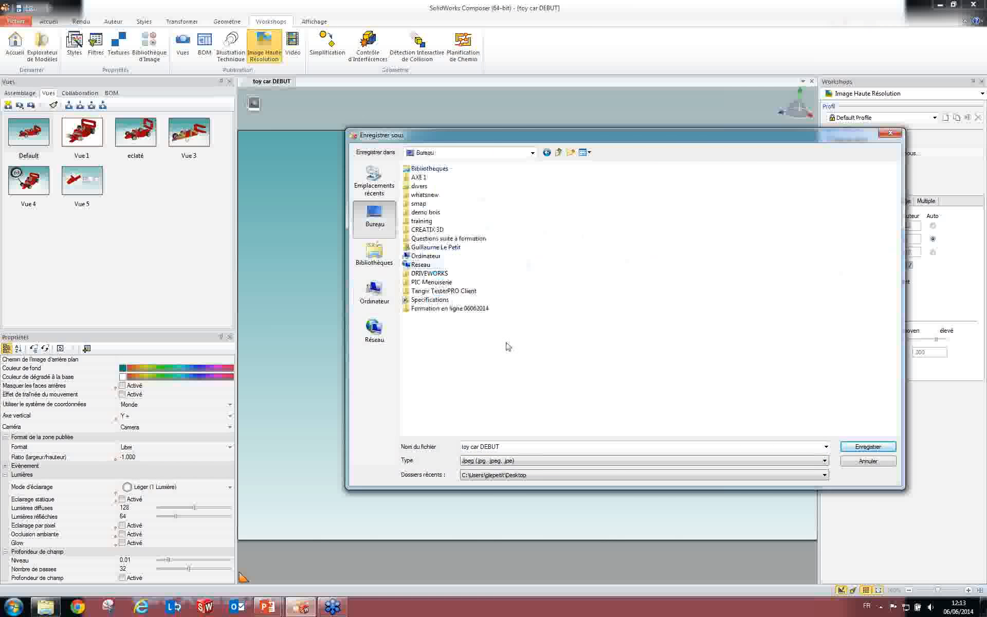
{"action": "left_click", "coordinate": [854, 448]}
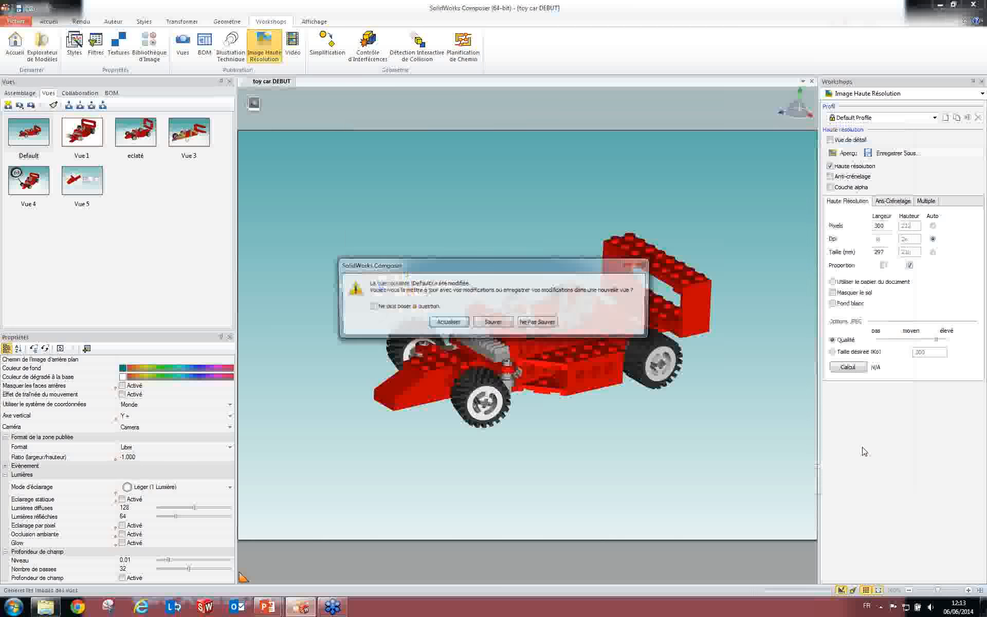
{"action": "left_click", "coordinate": [535, 324]}
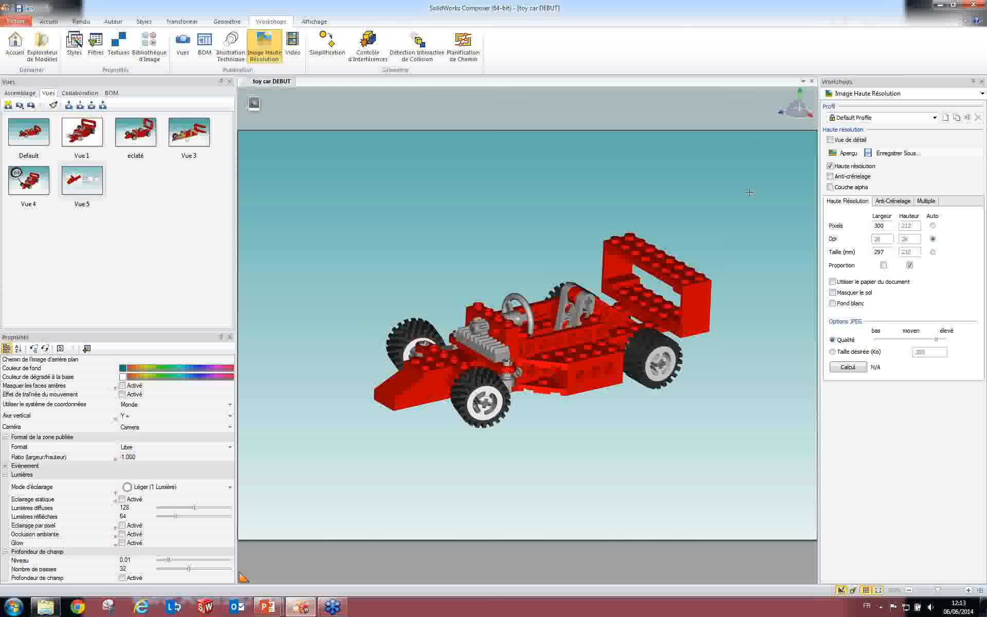
Look over the exported JPEG files on the desktop in Windows Explorer, and review the multiple-image settings in SolidWorks Composer.
{"action": "left_click", "coordinate": [45, 609]}
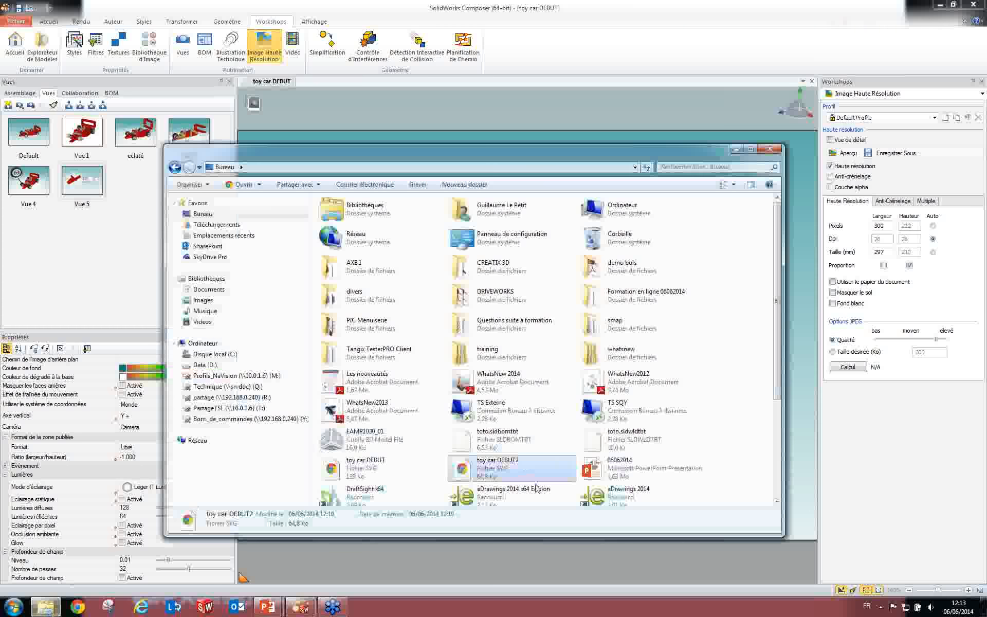
{"action": "left_click", "coordinate": [626, 481]}
{"action": "scroll", "coordinate": [626, 481], "scroll_direction": "down", "scroll_amount": 3}
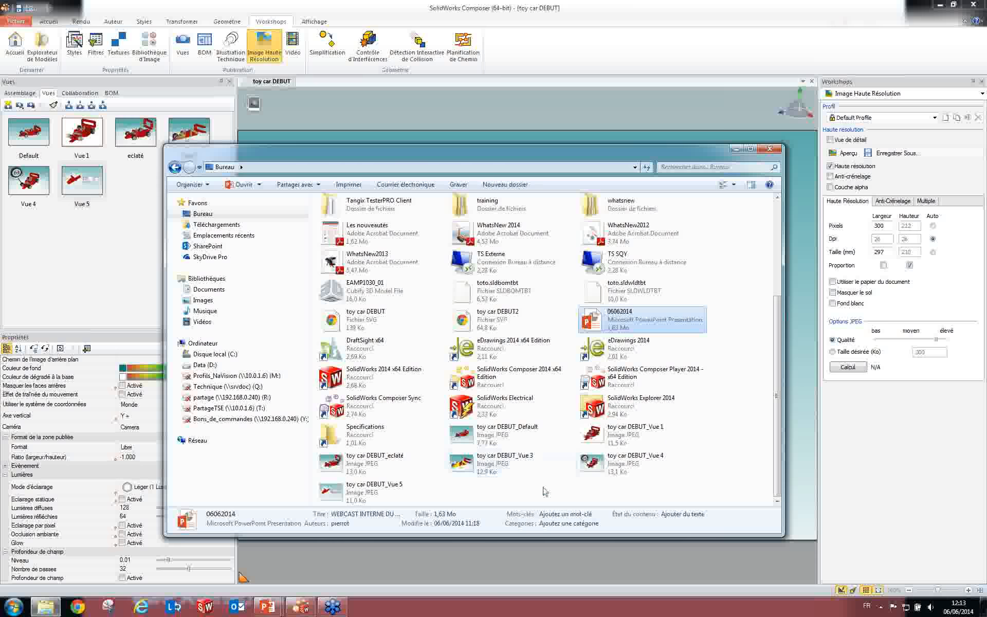
{"action": "left_click", "coordinate": [927, 202]}
{"action": "left_click", "coordinate": [847, 201]}
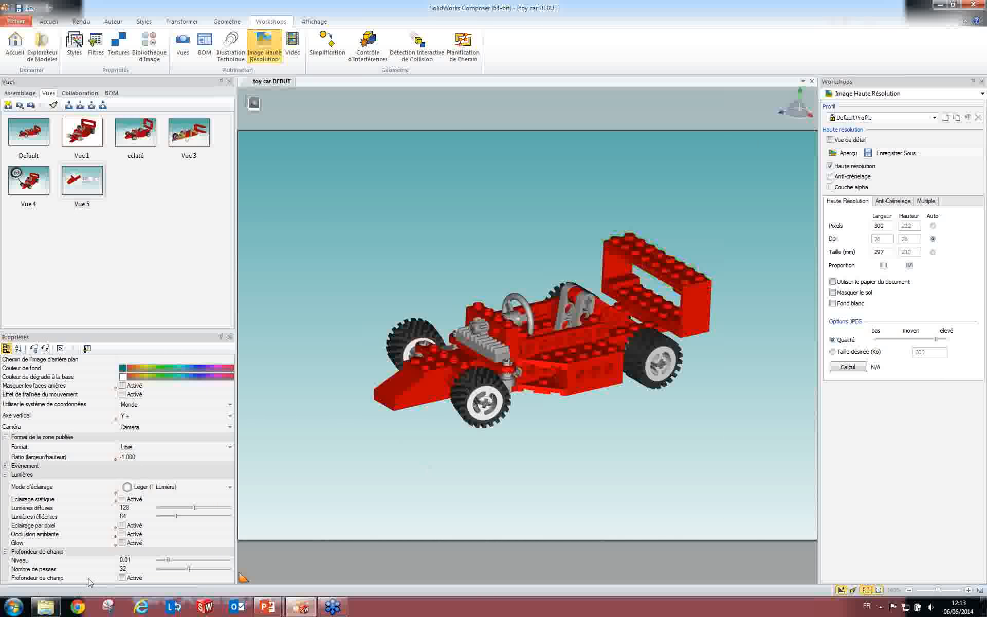
View the exported toy car DEBUT_eclaté image in the Windows photo viewer and examine its quality up close.
{"action": "left_click", "coordinate": [46, 606]}
{"action": "double_click", "coordinate": [378, 463]}
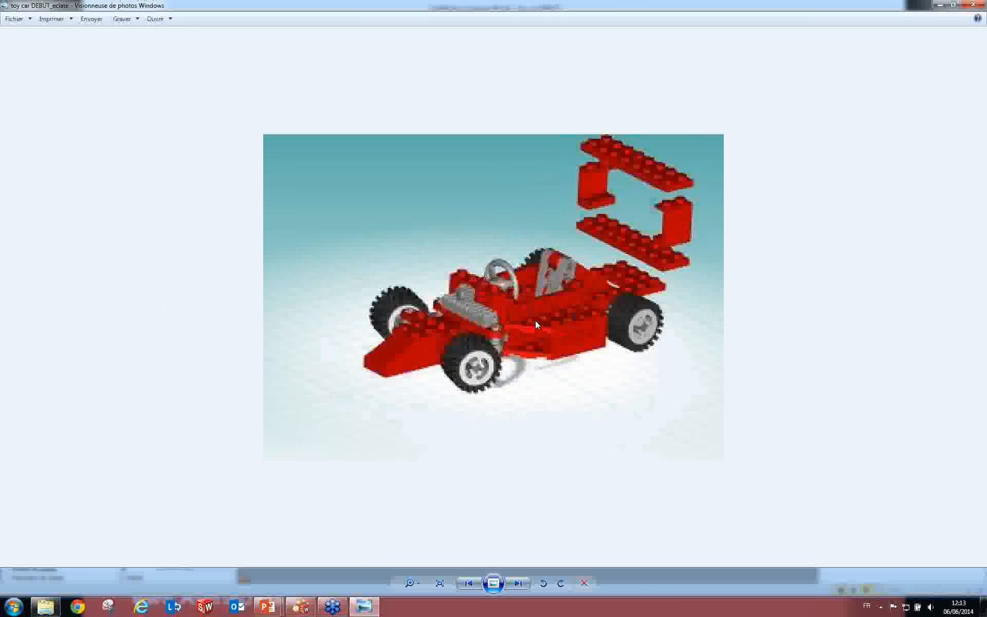
{"action": "scroll", "coordinate": [537, 320], "scroll_direction": "up", "scroll_amount": 4}
{"action": "scroll", "coordinate": [601, 345], "scroll_direction": "up", "scroll_amount": 2}
{"action": "scroll", "coordinate": [602, 346], "scroll_direction": "down", "scroll_amount": 3}
{"action": "left_click", "coordinate": [973, 5]}
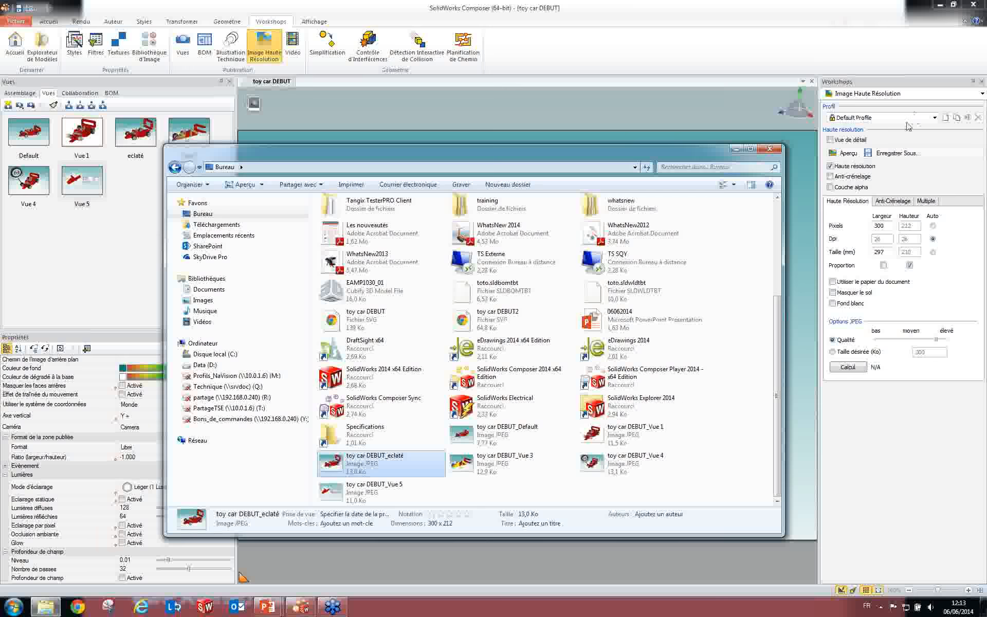
Set the high-resolution image width to 3500 pixels in SolidWorks Composer.
{"action": "left_click", "coordinate": [849, 235]}
{"action": "type", "text": "3500"}
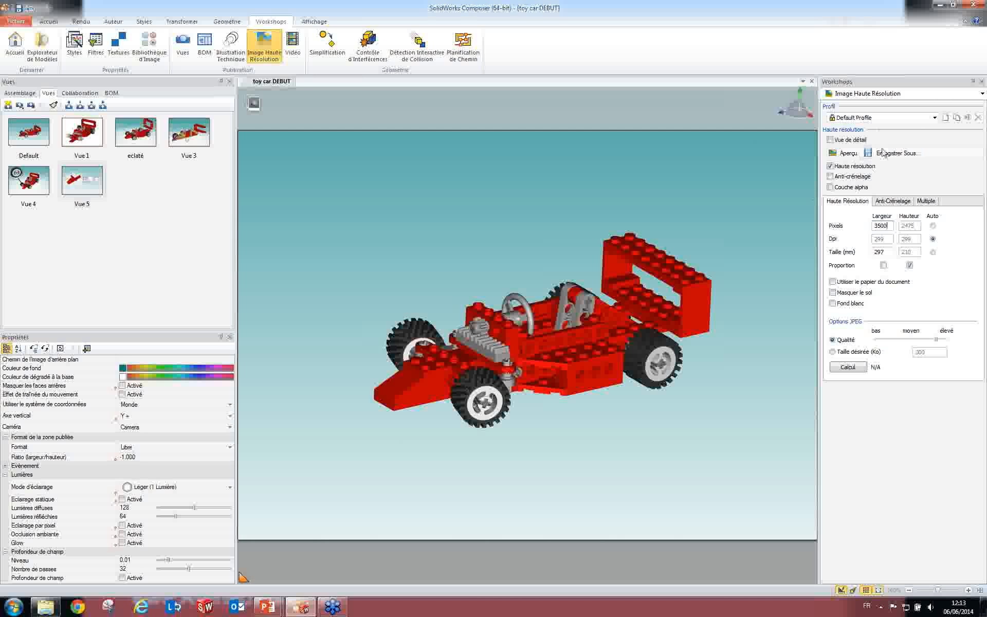
{"action": "left_click", "coordinate": [883, 152]}
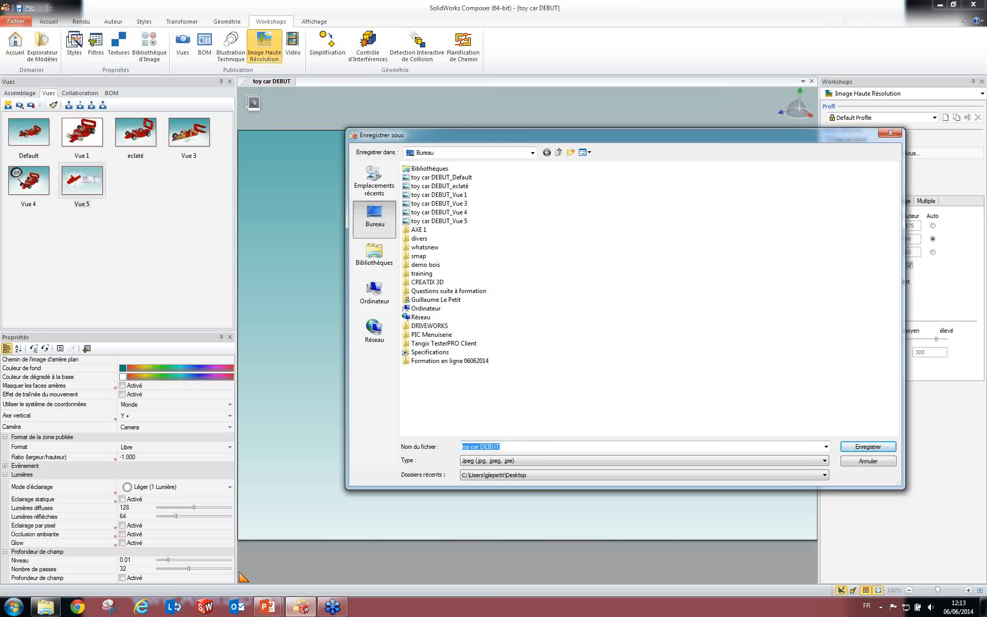
{"action": "double_click", "coordinate": [500, 447]}
{"action": "left_click", "coordinate": [501, 447]}
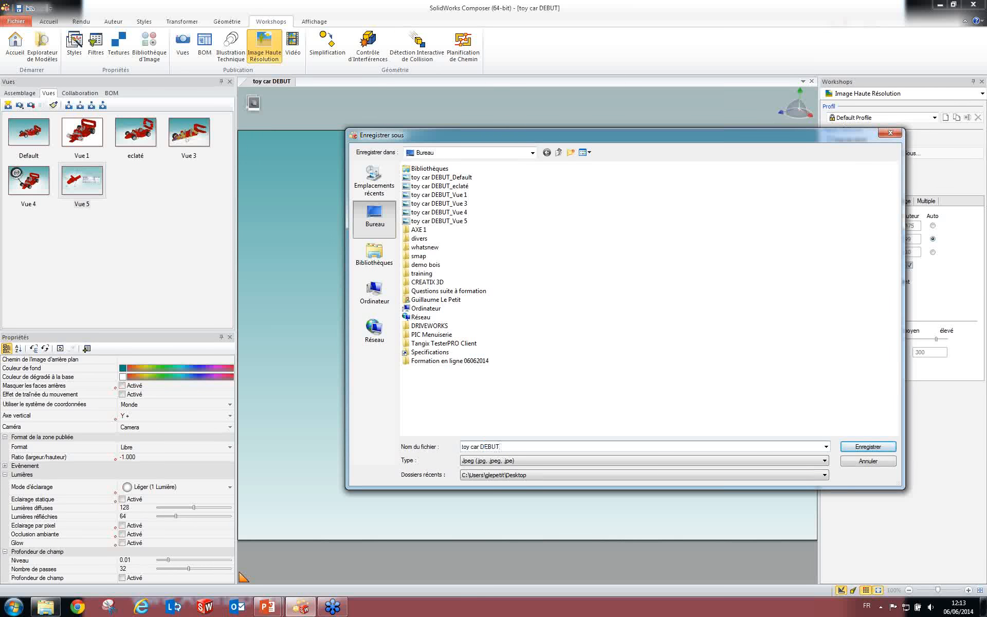
{"action": "type", "text": "2"}
{"action": "left_click", "coordinate": [888, 463]}
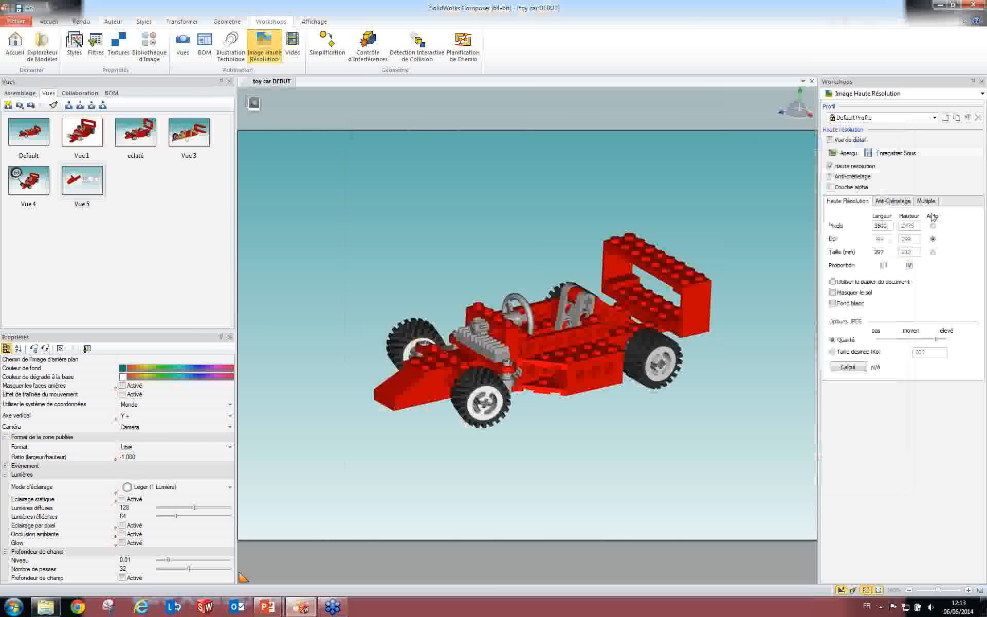
Turn off the Vues option and save the image as a JPEG named "toy car DEBUT haute qual" on the desktop.
{"action": "left_click", "coordinate": [926, 201]}
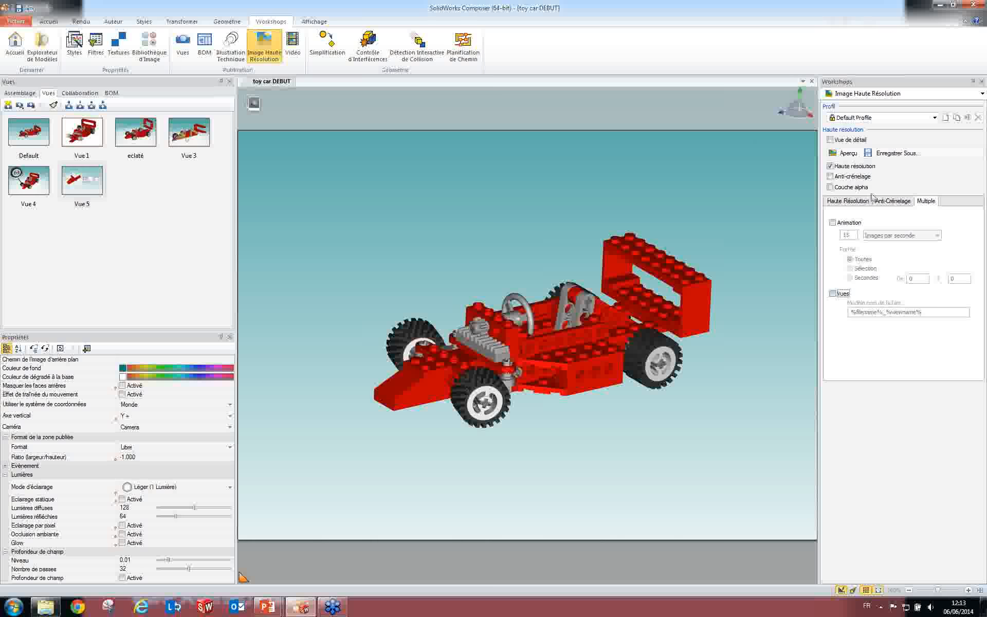
{"action": "left_click", "coordinate": [848, 201]}
{"action": "left_click", "coordinate": [874, 152]}
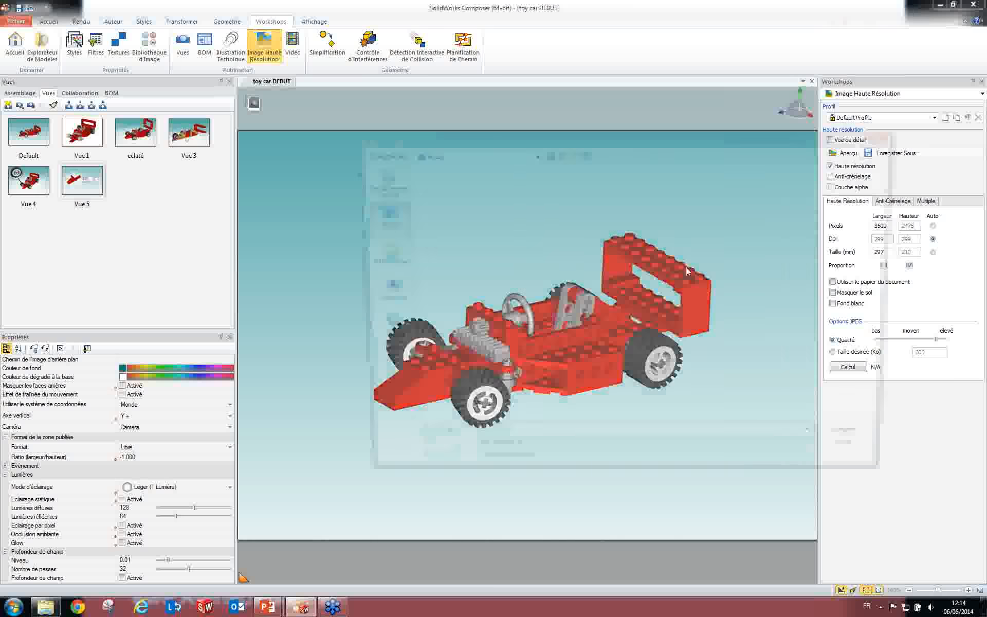
{"action": "left_click", "coordinate": [514, 447]}
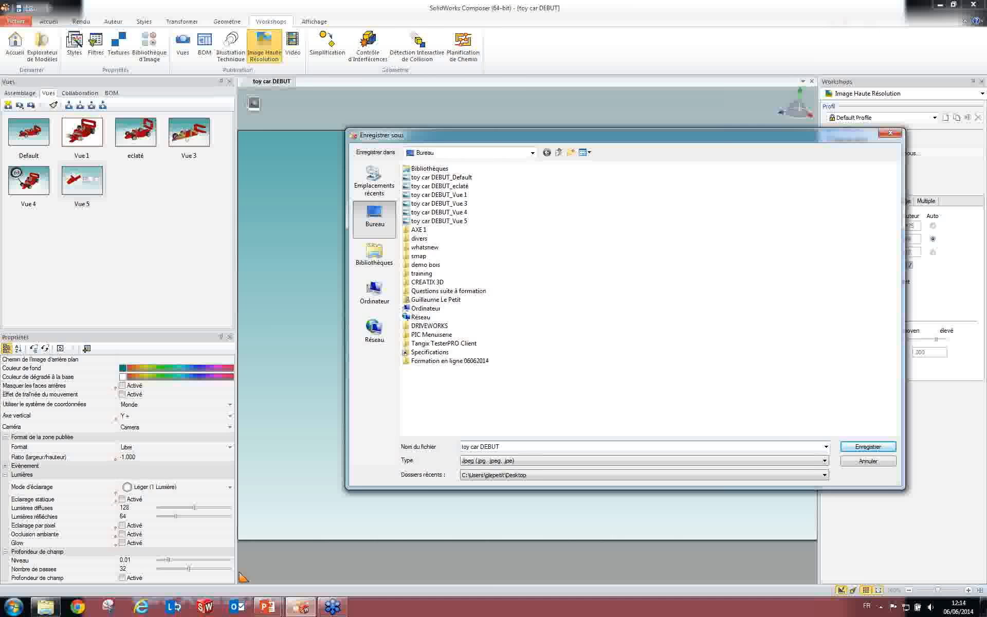
{"action": "type", "text": "haute qual"}
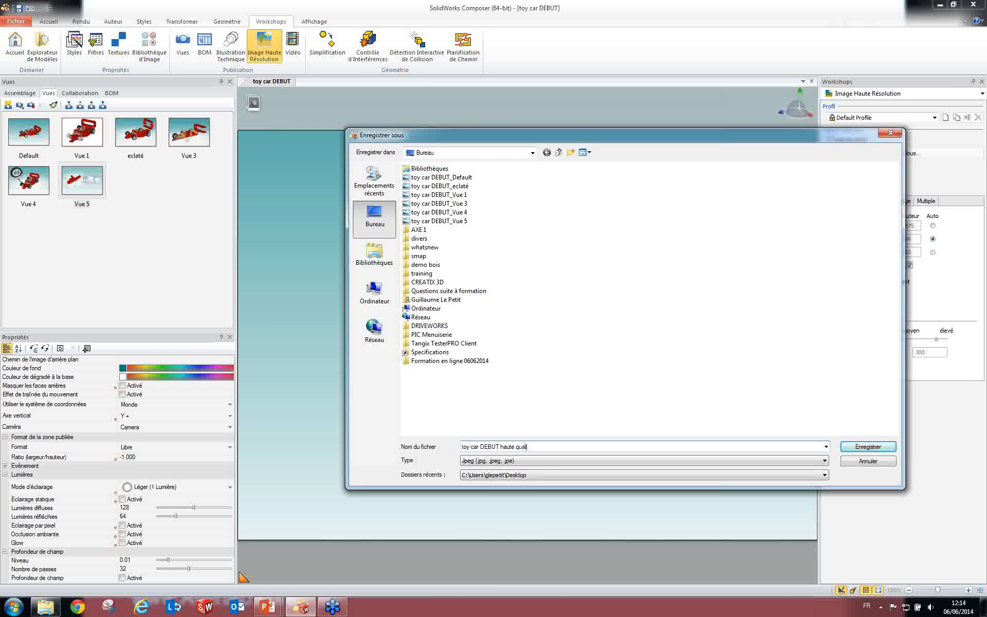
{"action": "left_click", "coordinate": [771, 467]}
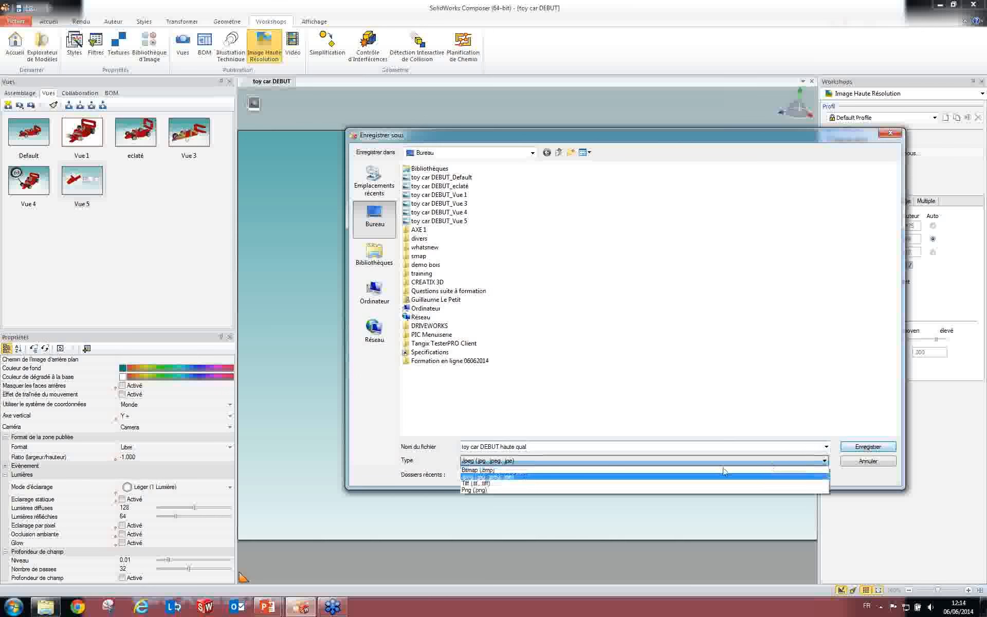
{"action": "left_click", "coordinate": [491, 477]}
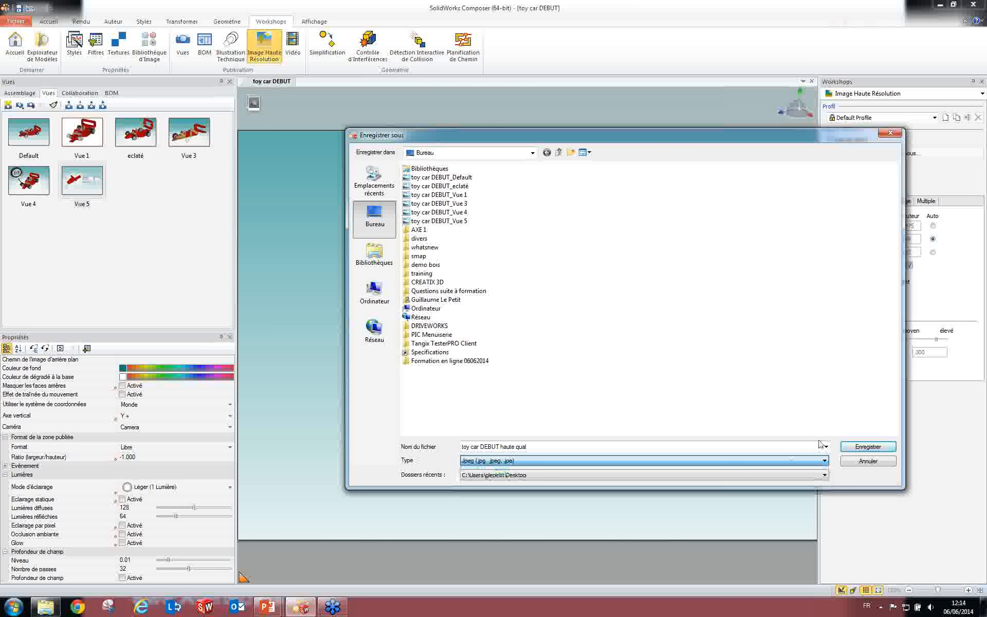
{"action": "left_click", "coordinate": [868, 446]}
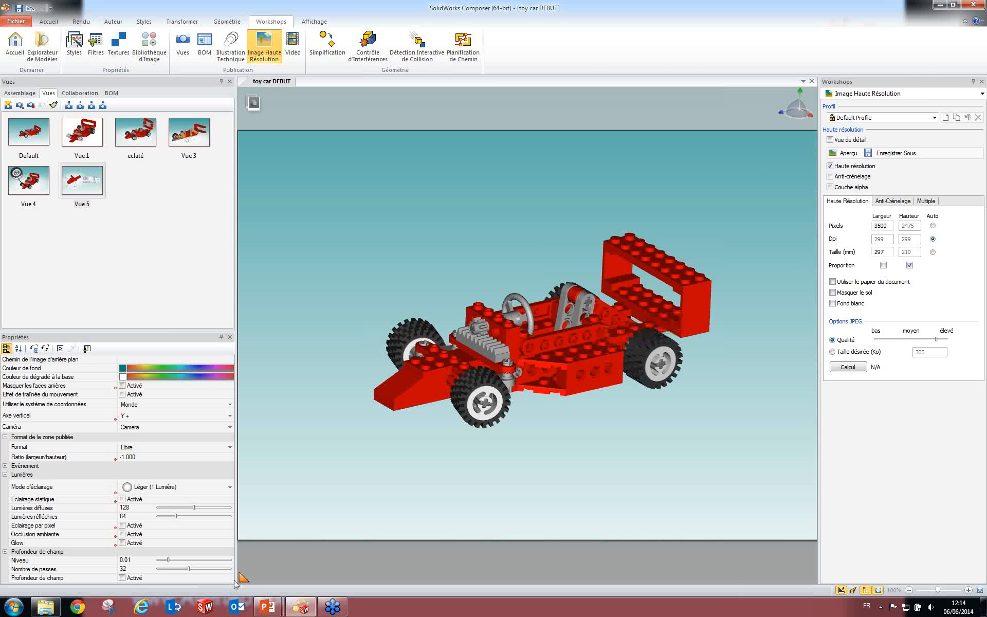
View the exported toy car DEBUT haute qual image in the Windows photo viewer and examine its fine detail up close.
{"action": "left_click", "coordinate": [51, 606]}
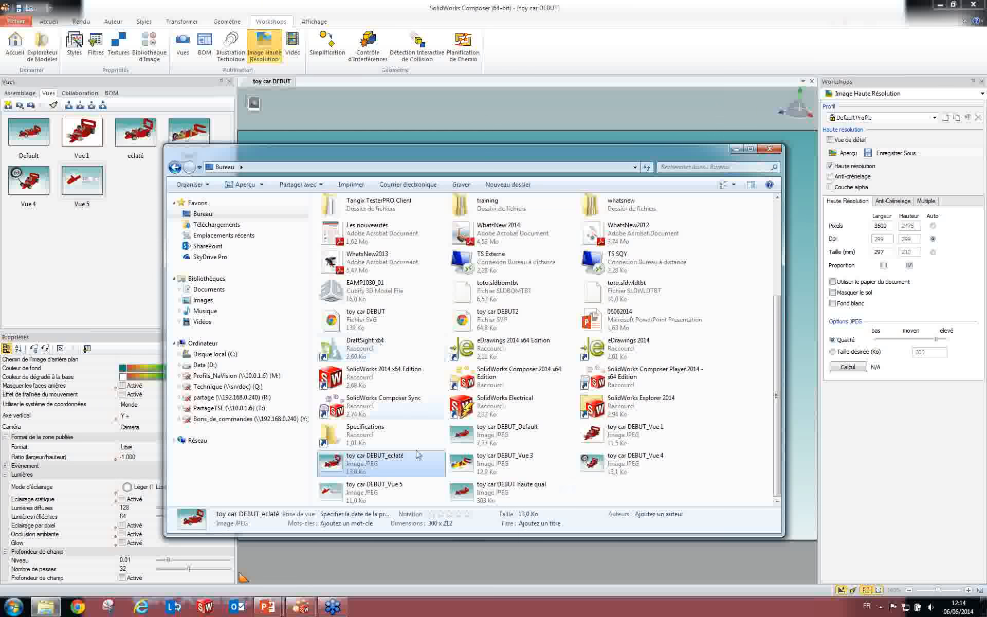
{"action": "left_click", "coordinate": [659, 479]}
{"action": "double_click", "coordinate": [535, 494]}
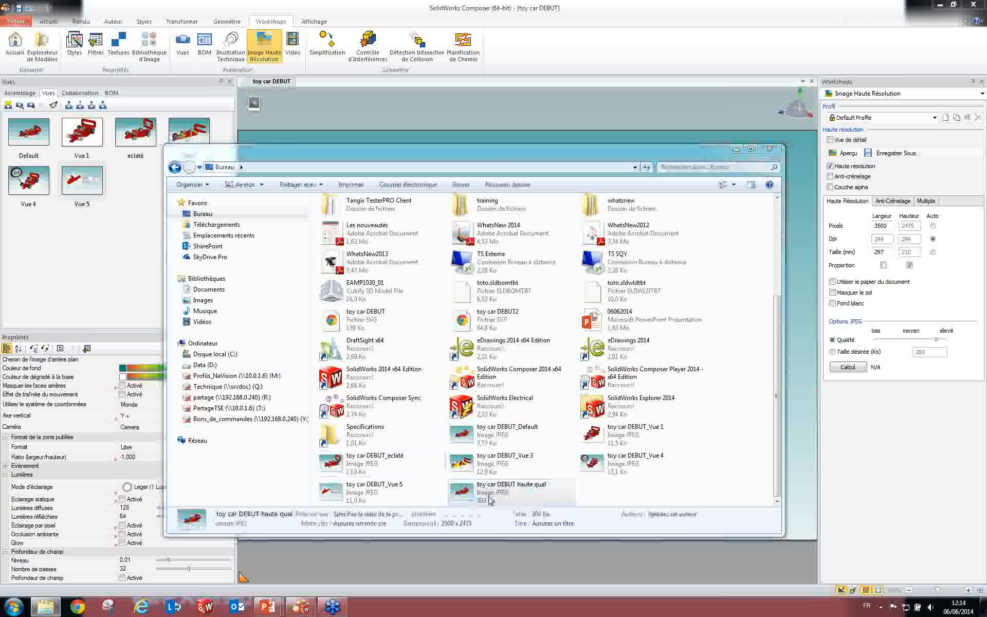
{"action": "scroll", "coordinate": [527, 338], "scroll_direction": "up", "scroll_amount": 5}
{"action": "scroll", "coordinate": [526, 338], "scroll_direction": "up", "scroll_amount": 4}
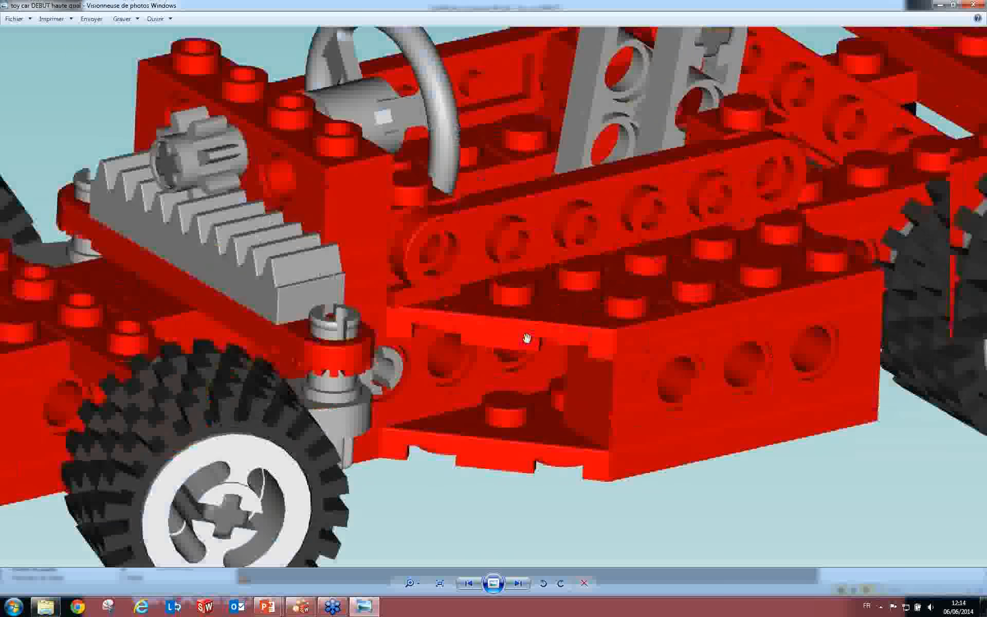
{"action": "scroll", "coordinate": [345, 232], "scroll_direction": "up", "scroll_amount": 4}
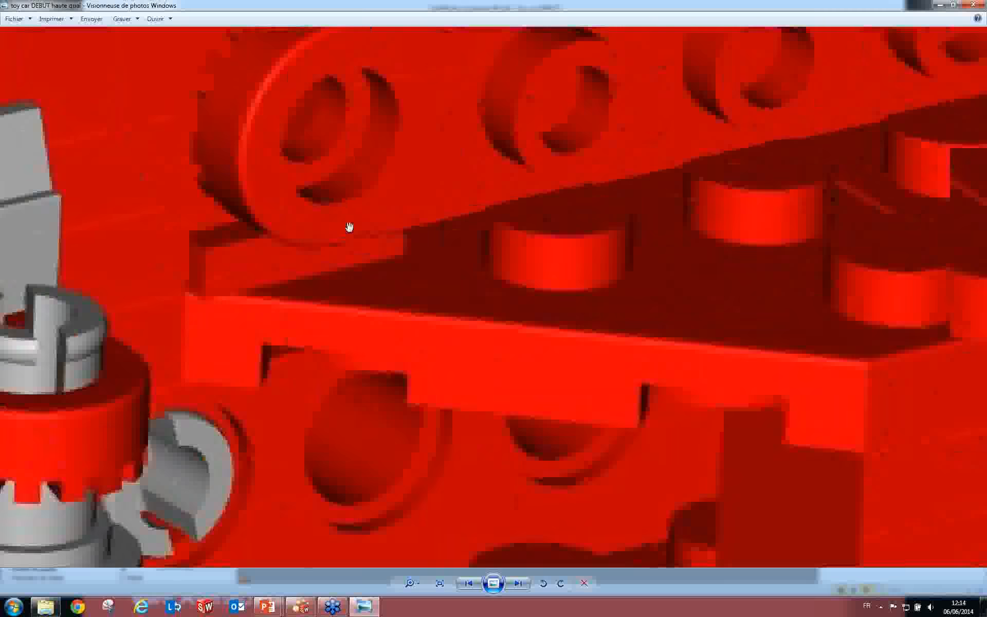
{"action": "scroll", "coordinate": [379, 217], "scroll_direction": "down", "scroll_amount": 10}
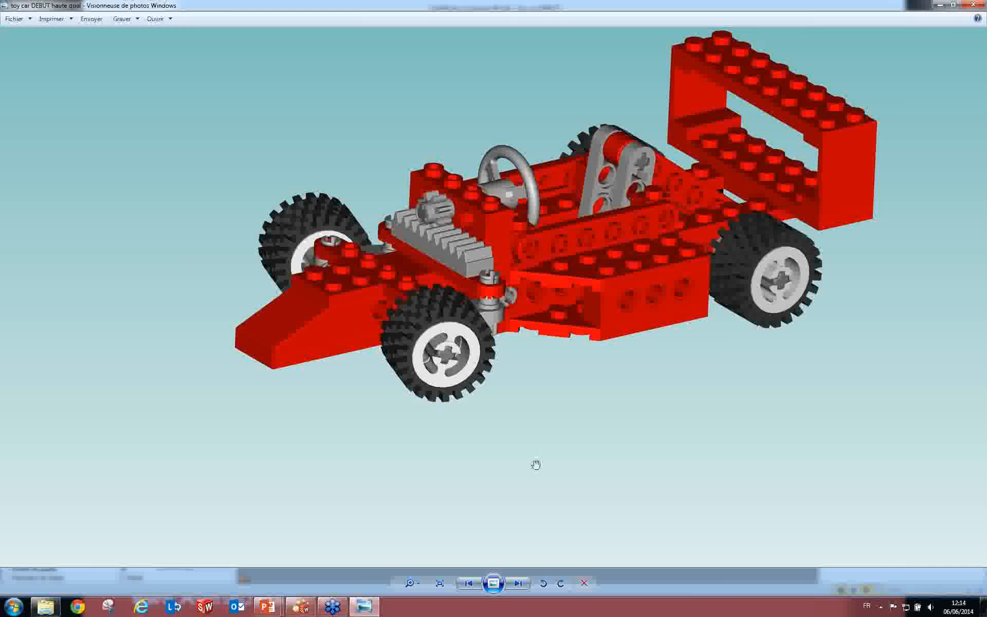
Go back to the toy car DEBUT_Vue 5 image and show it full screen for comparison.
{"action": "left_click", "coordinate": [468, 582]}
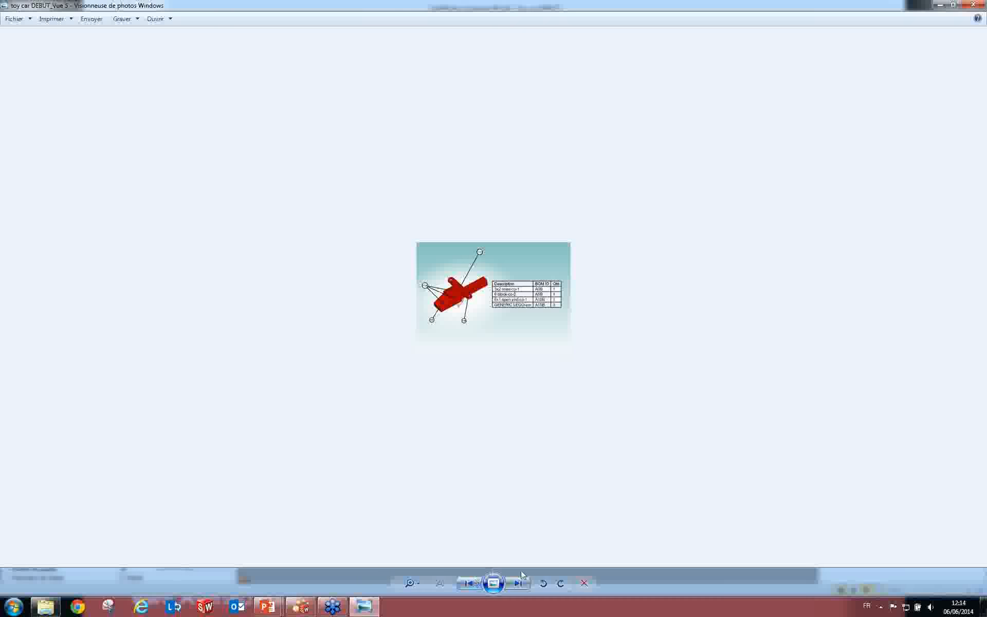
{"action": "left_click", "coordinate": [493, 583]}
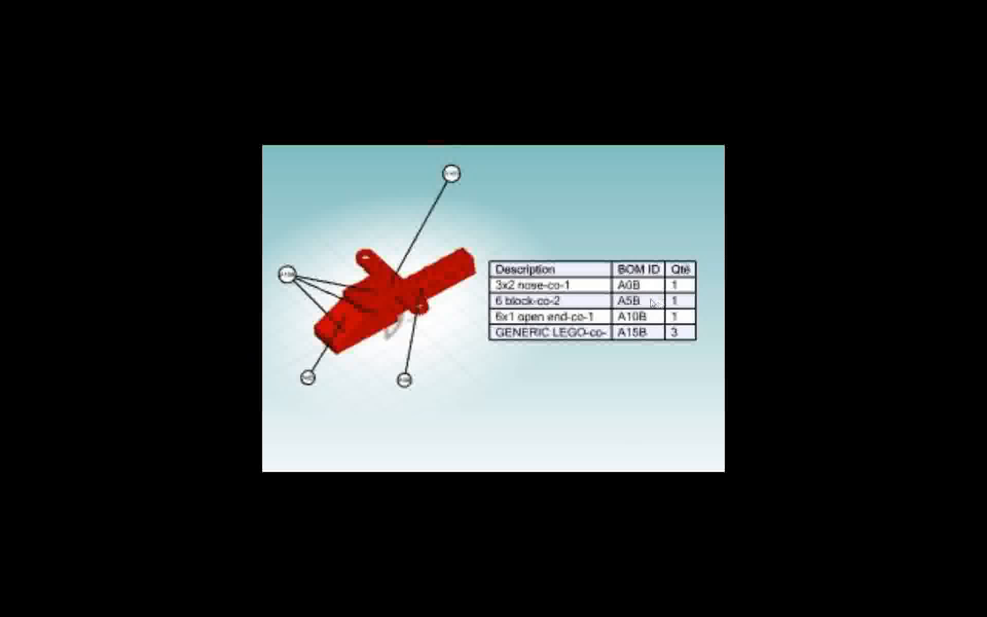
{"action": "key", "text": "Escape"}
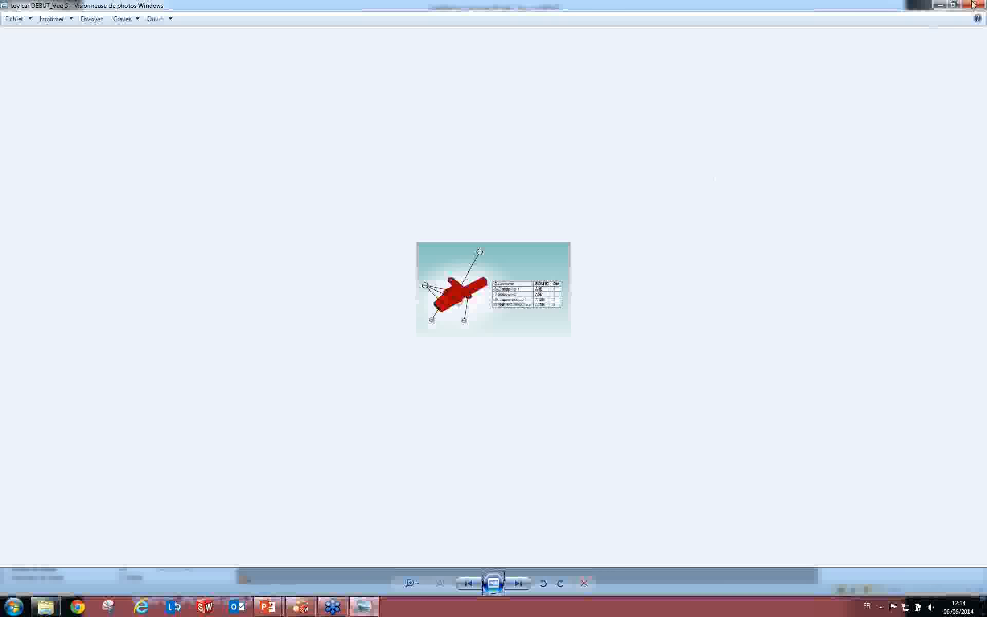
Close the photo viewer and the desktop folder, switch to the PowerPoint slideshow and reveal the Vidéo bullet on the export slide.
{"action": "left_click", "coordinate": [973, 4]}
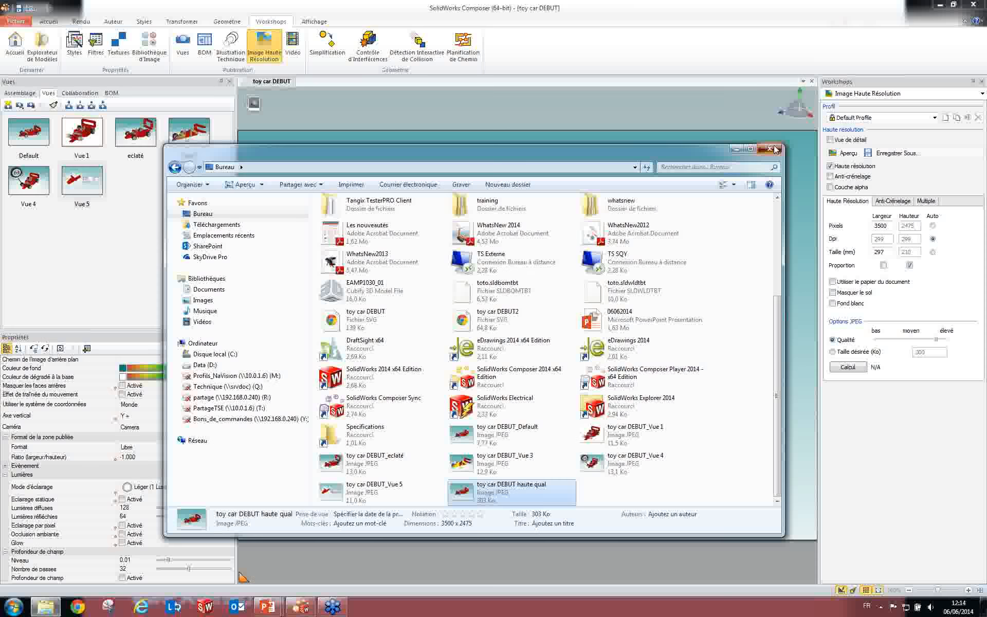
{"action": "left_click", "coordinate": [776, 150]}
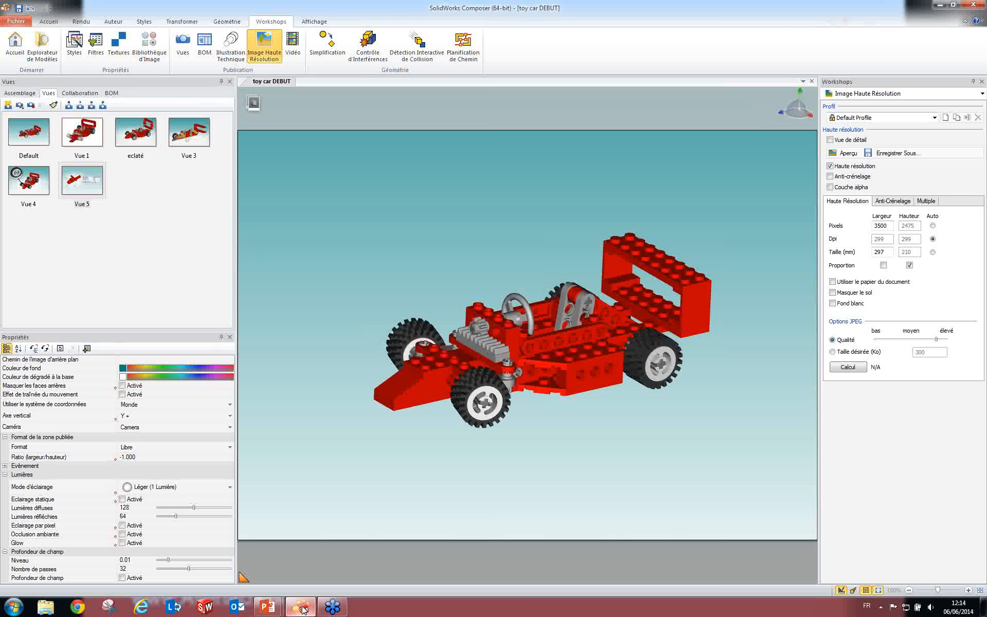
{"action": "mouse_move", "coordinate": [273, 607]}
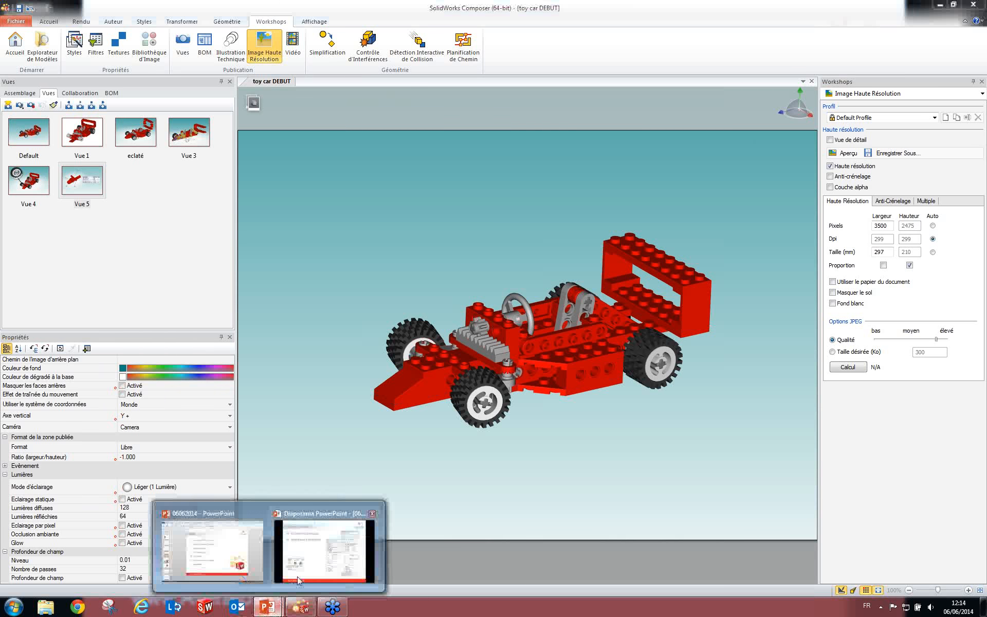
{"action": "left_click", "coordinate": [297, 571]}
{"action": "left_click", "coordinate": [458, 349]}
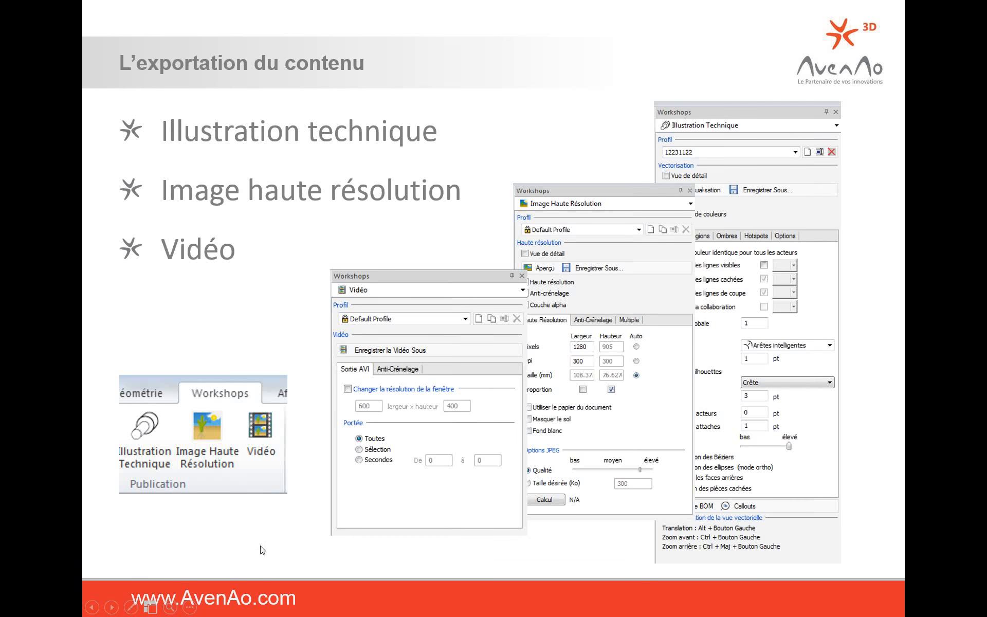
Switch back to SolidWorks Composer and open the Vidéo workshop.
{"action": "key", "text": "super"}
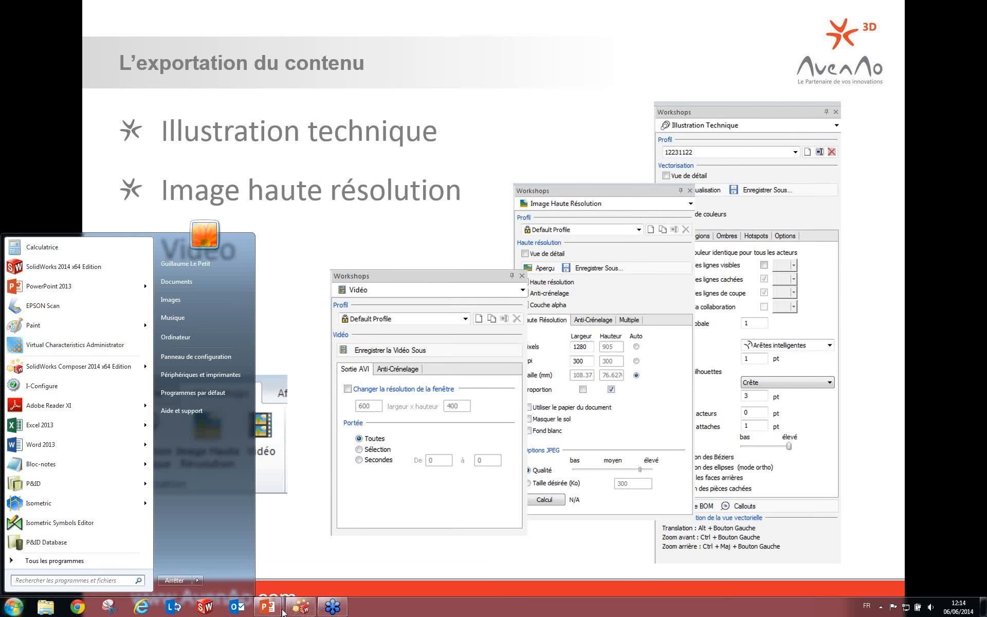
{"action": "key", "text": "super"}
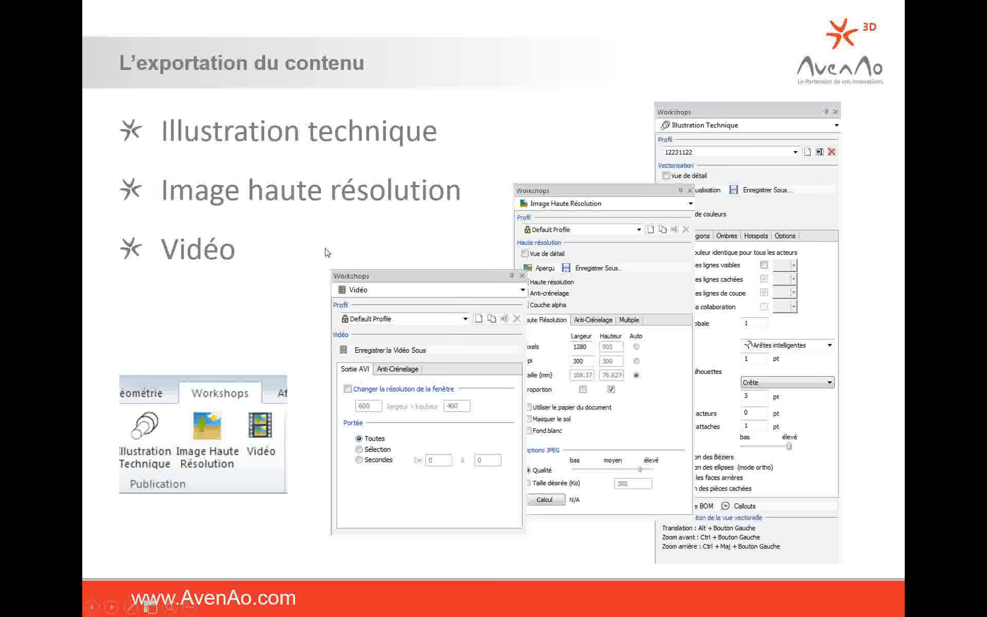
{"action": "key", "text": "super"}
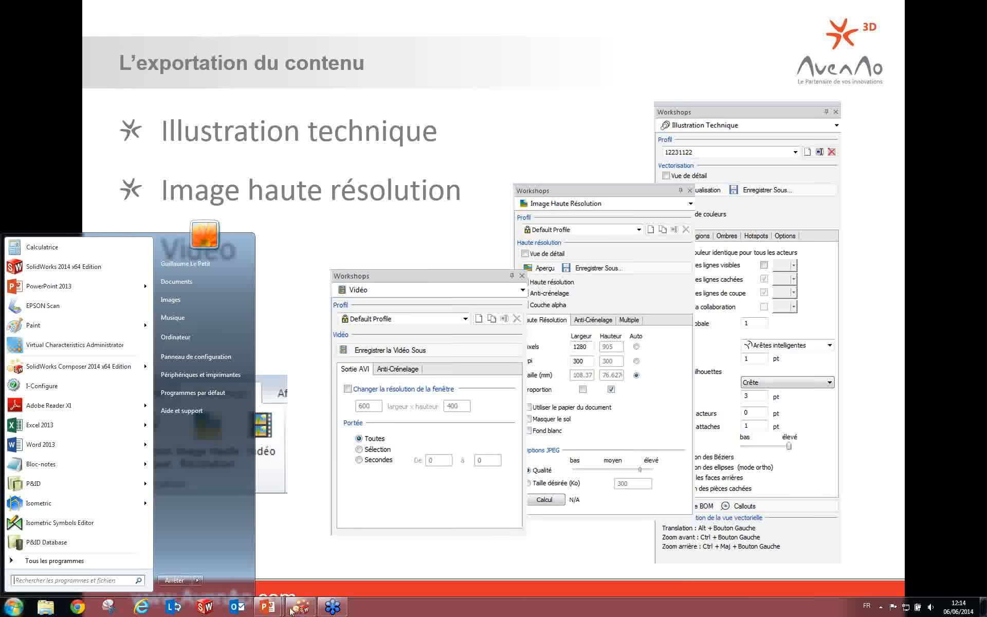
{"action": "left_click", "coordinate": [267, 607]}
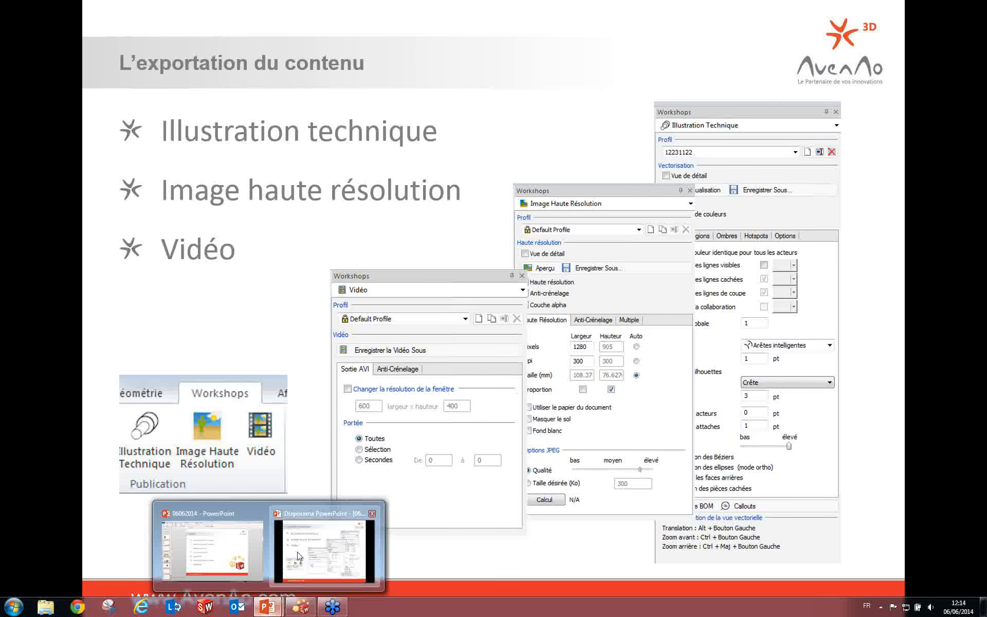
{"action": "left_click", "coordinate": [287, 583]}
{"action": "key", "text": "super"}
{"action": "left_click", "coordinate": [300, 606]}
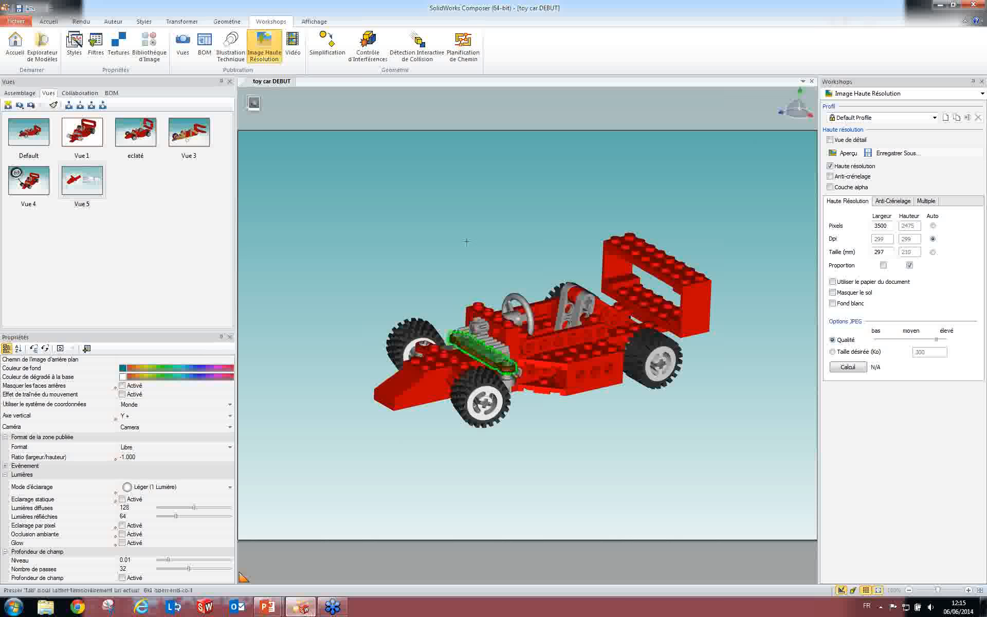
{"action": "left_click", "coordinate": [293, 45]}
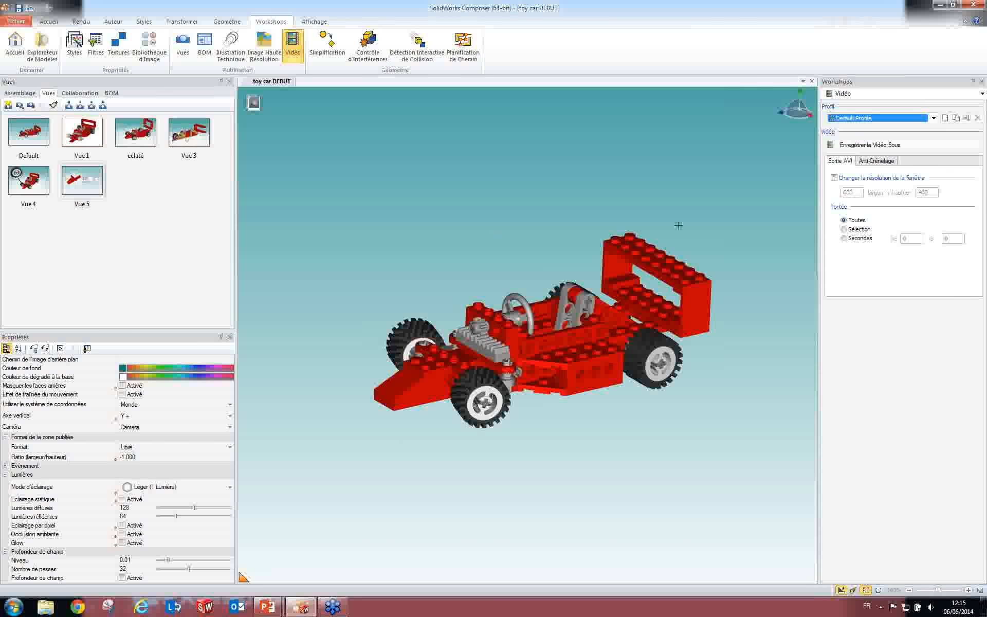
Review the video's window resolution and anti-aliasing options and try to save the video with the range set to Sélection.
{"action": "left_click", "coordinate": [834, 177]}
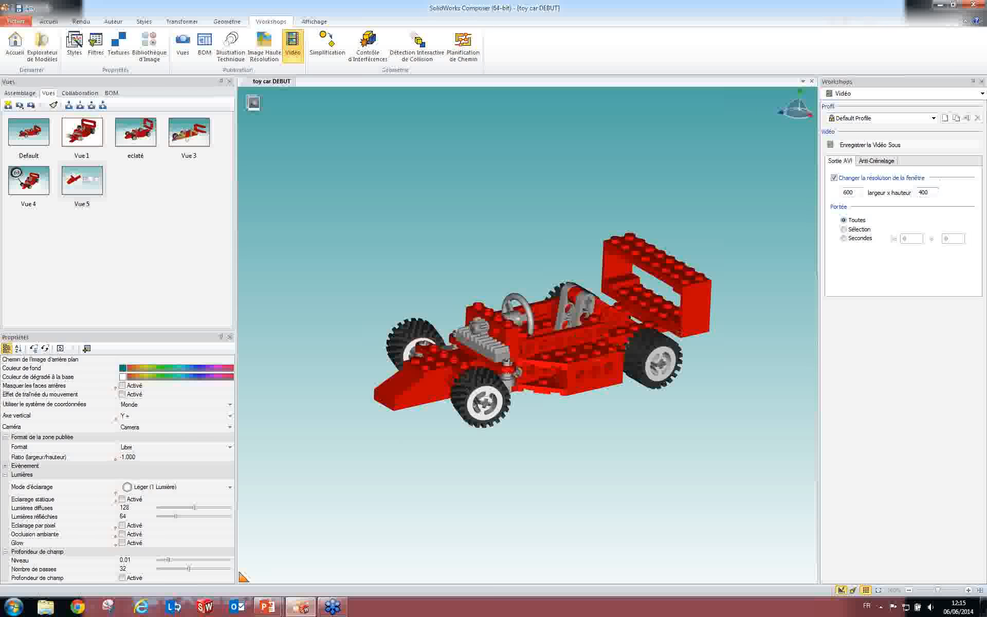
{"action": "left_click", "coordinate": [835, 178]}
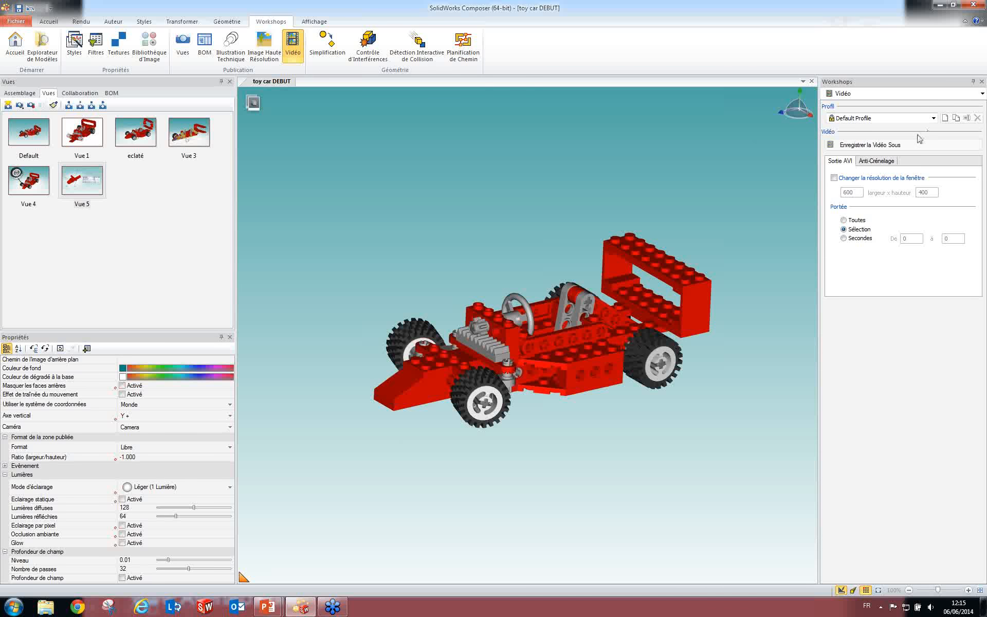
{"action": "left_click", "coordinate": [885, 163]}
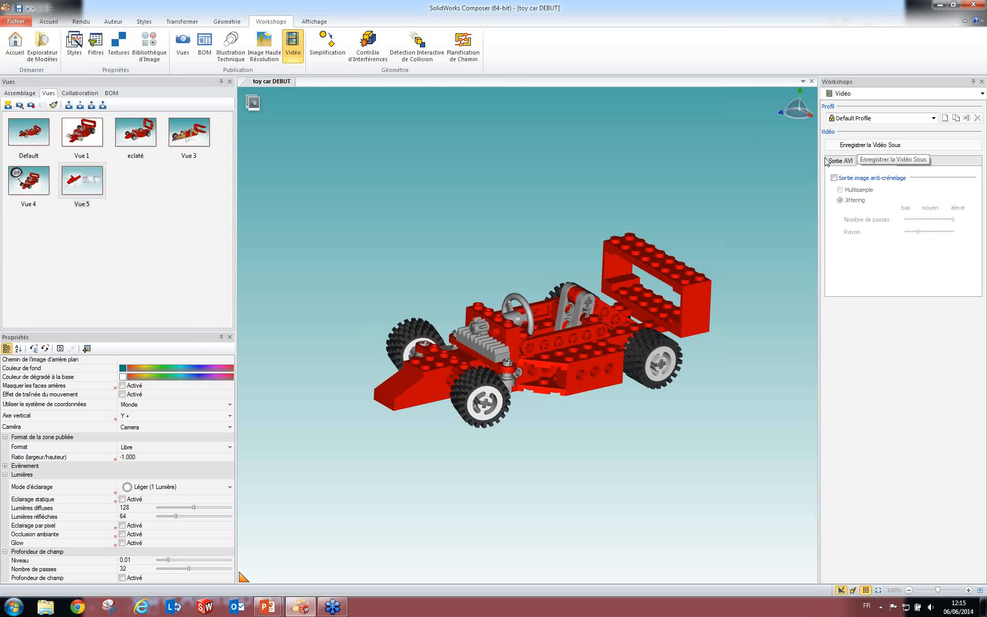
{"action": "left_click", "coordinate": [841, 162]}
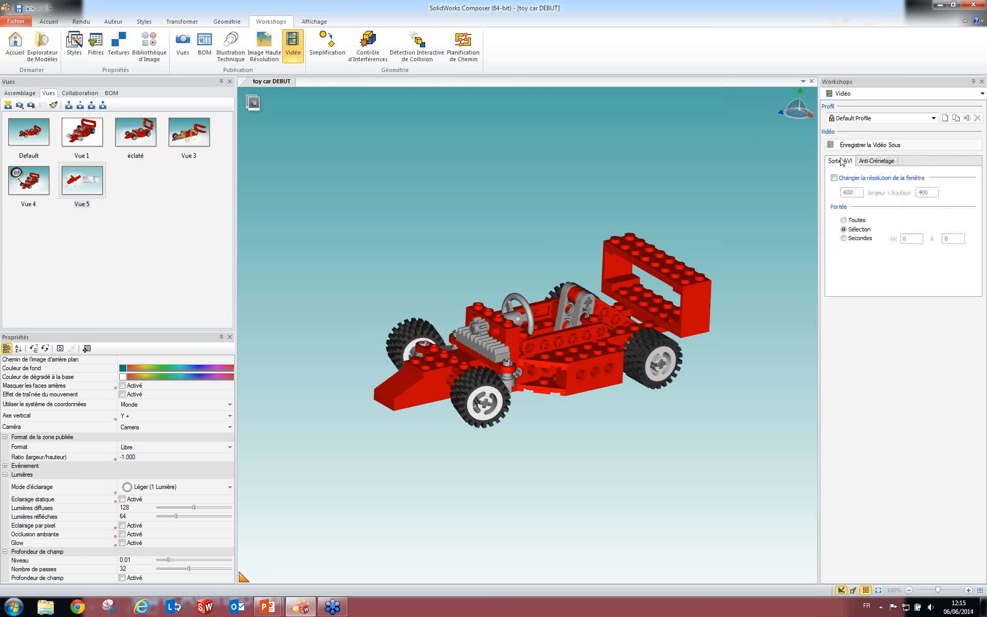
{"action": "left_click", "coordinate": [873, 148]}
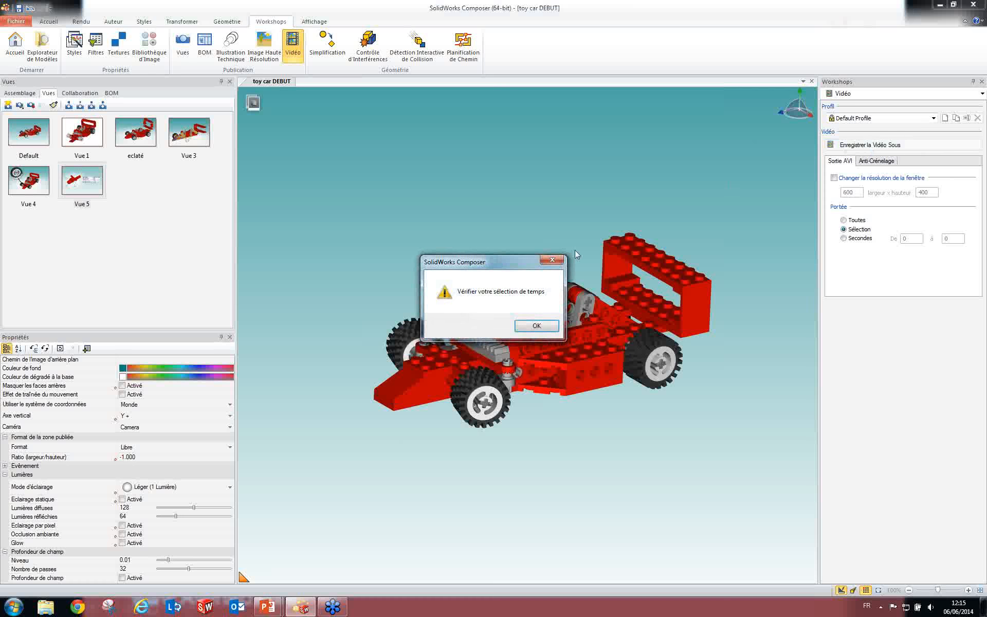
{"action": "left_click", "coordinate": [536, 325]}
Set the video range to Toutes and save it as an AVI file named "toy car DEBUT" on the desktop.
{"action": "left_click", "coordinate": [858, 221]}
{"action": "left_click", "coordinate": [876, 148]}
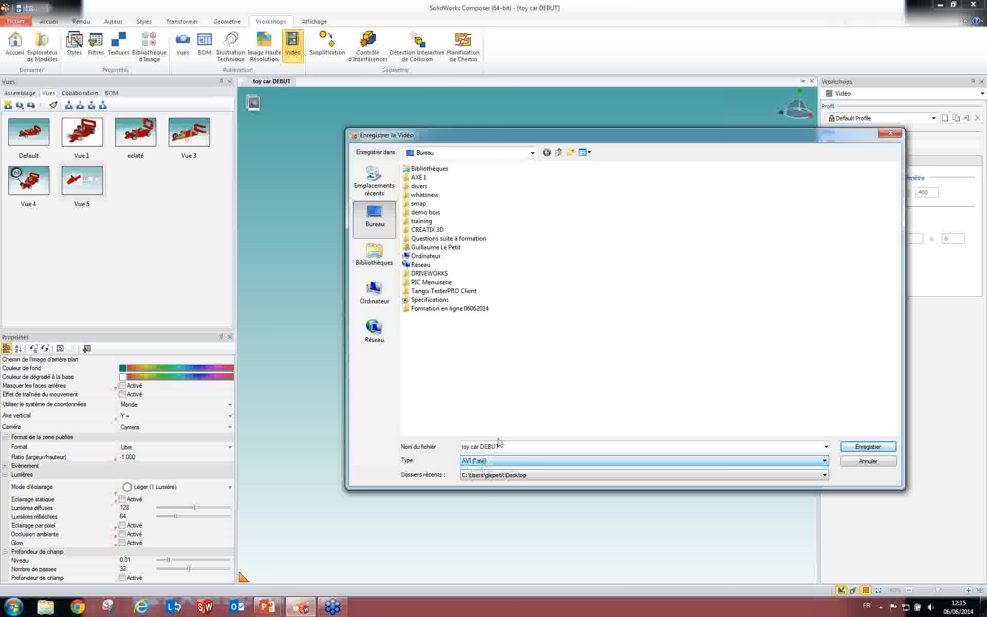
{"action": "left_click", "coordinate": [849, 451]}
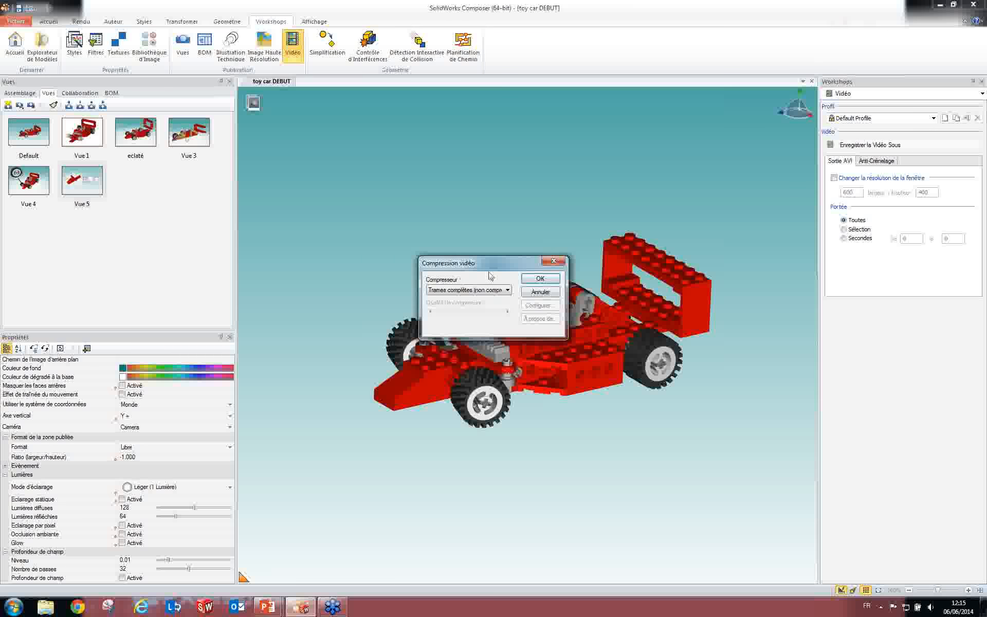
Generate the video using the Xvid MPEG-4 Codec compressor, moving the encoding status window off the toy car.
{"action": "left_click_drag", "start_coordinate": [484, 271], "coordinate": [491, 193]}
{"action": "left_click", "coordinate": [465, 213]}
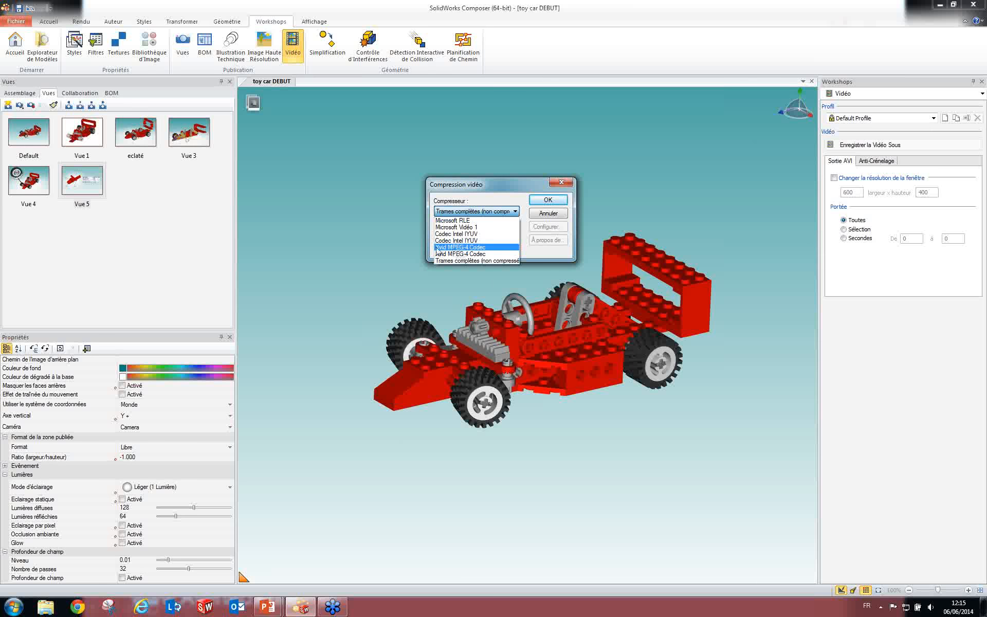
{"action": "left_click", "coordinate": [477, 249]}
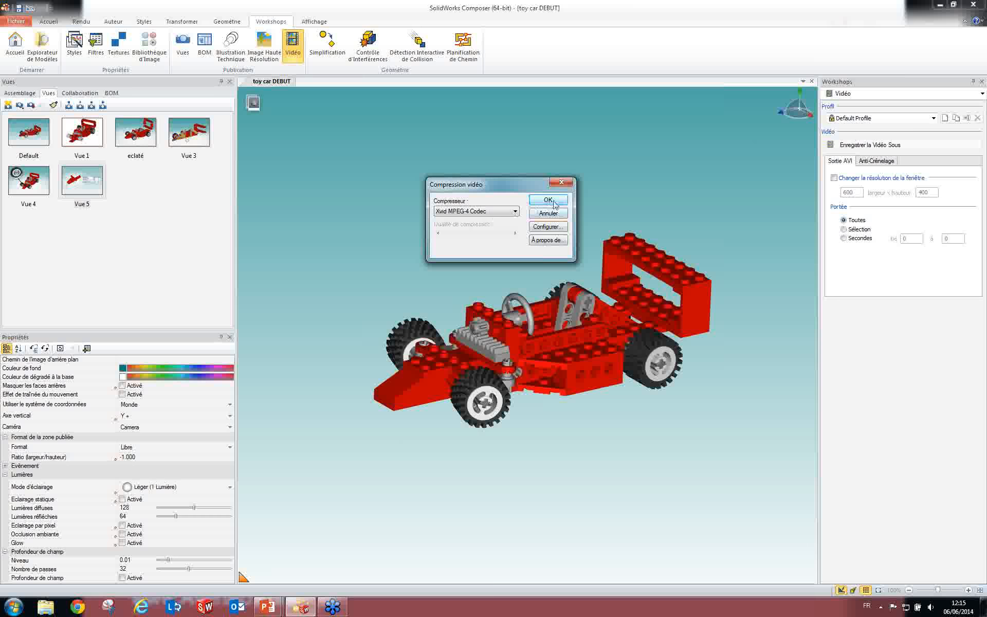
{"action": "left_click_drag", "start_coordinate": [514, 189], "coordinate": [483, 157]}
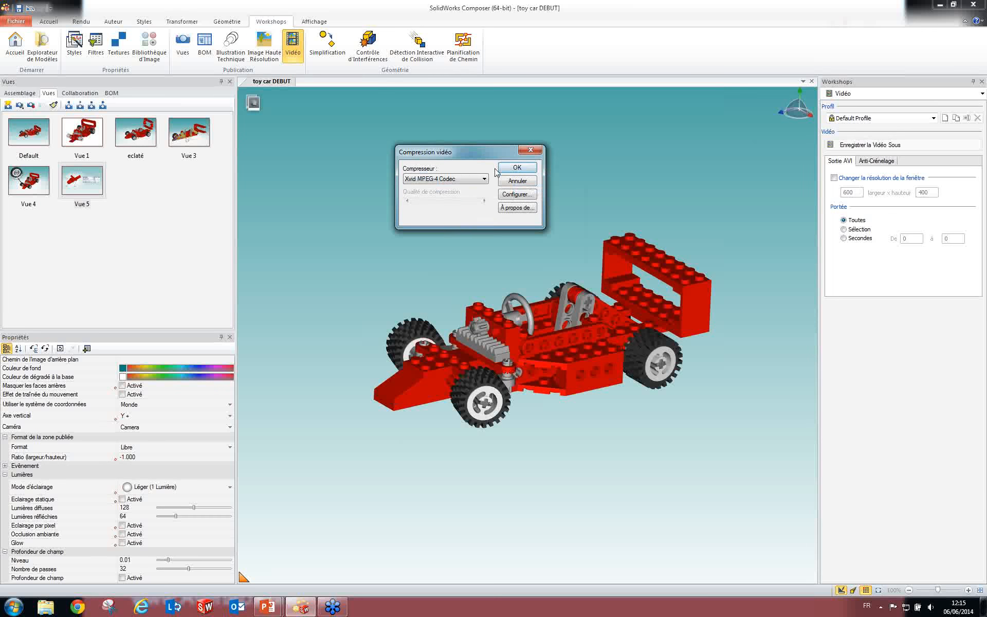
{"action": "left_click", "coordinate": [516, 169]}
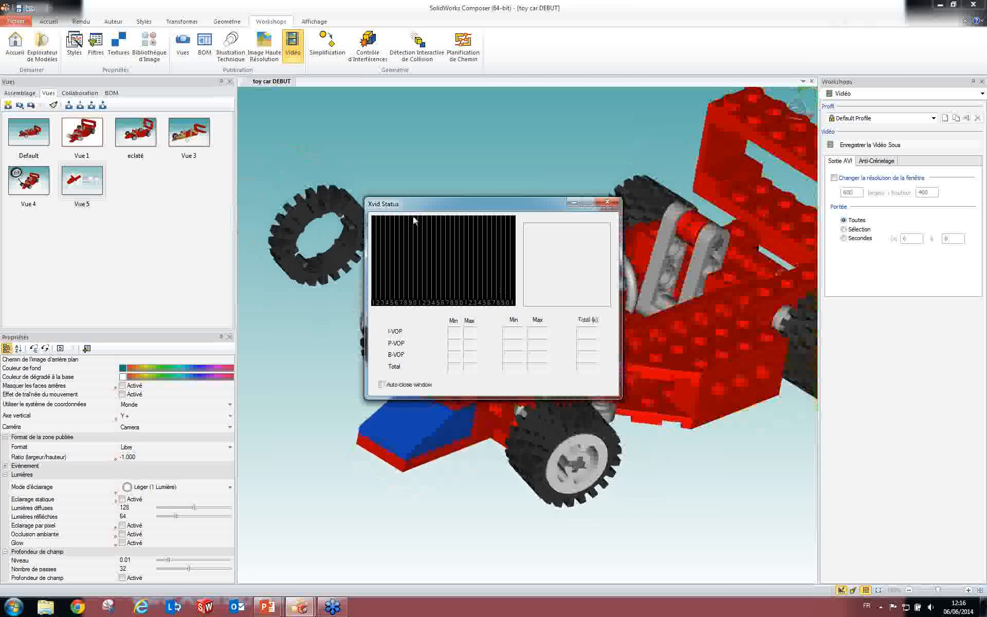
{"action": "left_click_drag", "start_coordinate": [409, 205], "coordinate": [676, 279]}
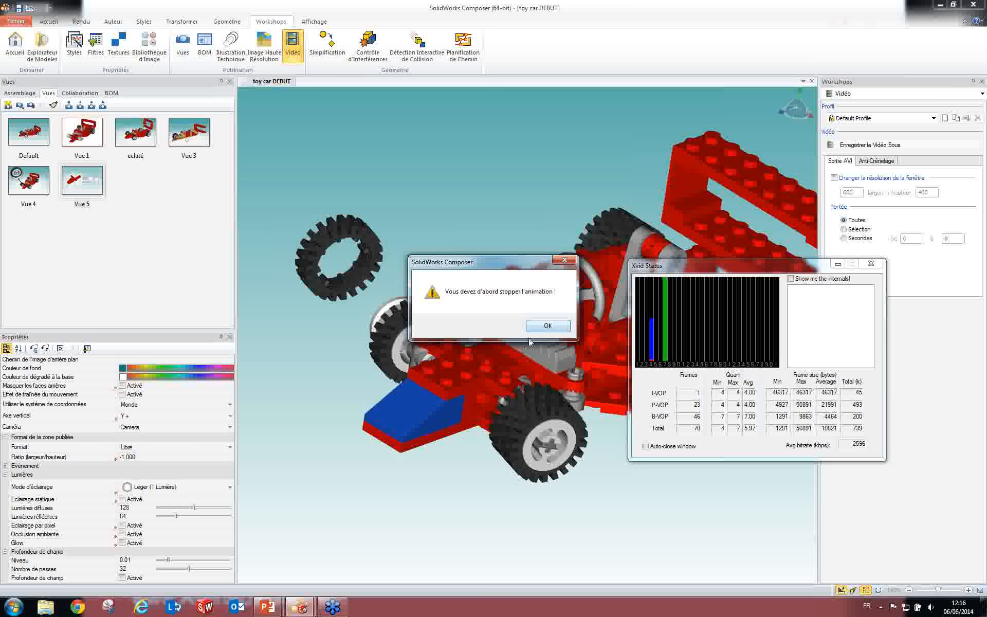
{"action": "left_click", "coordinate": [541, 328]}
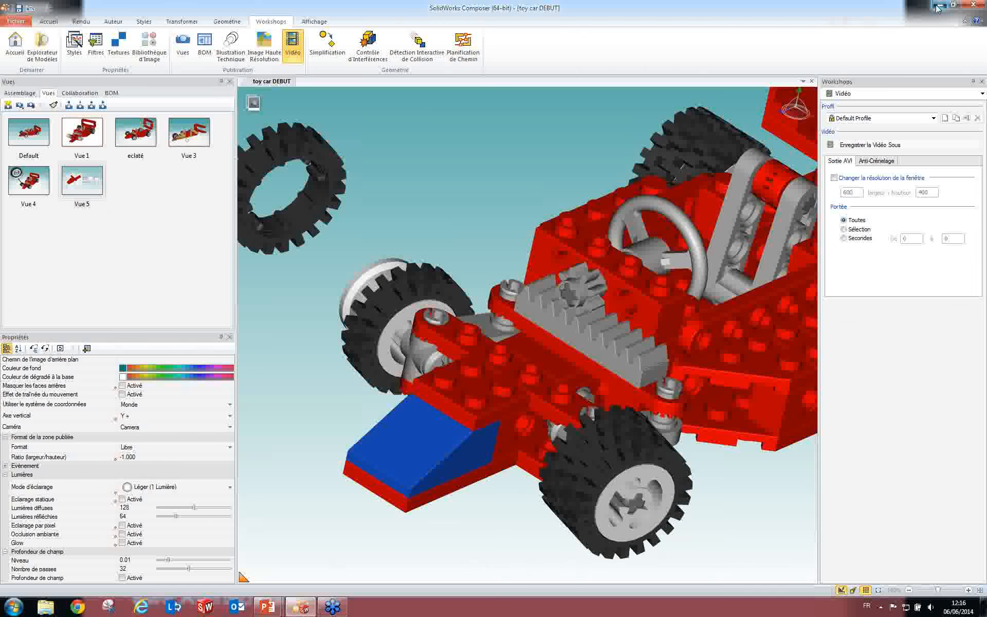
Play the exported toy car DEBUT video from the desktop folder in the media player, then close the player.
{"action": "left_click", "coordinate": [937, 8]}
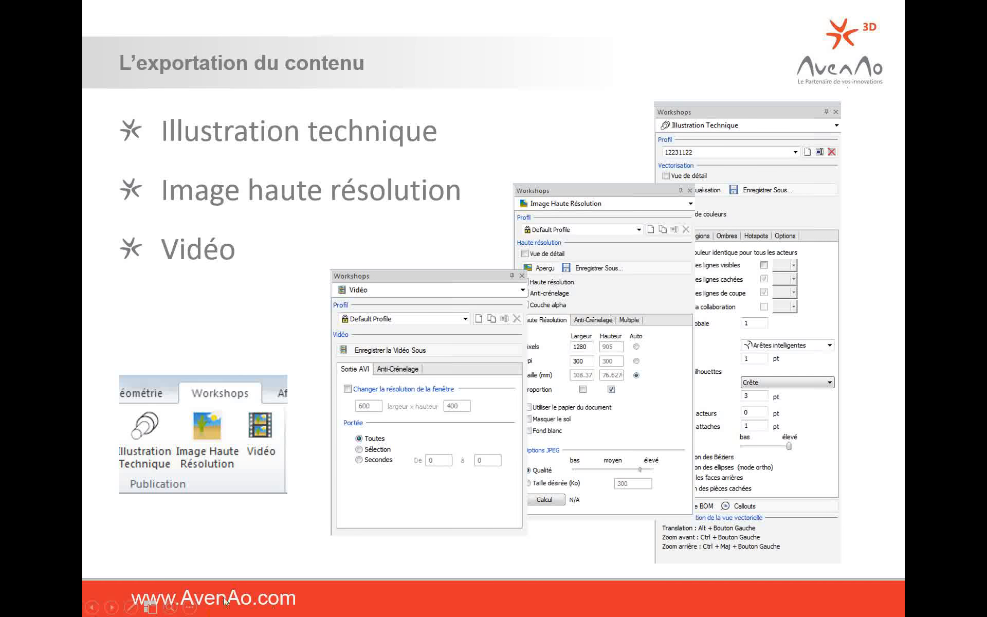
{"action": "key", "text": "super"}
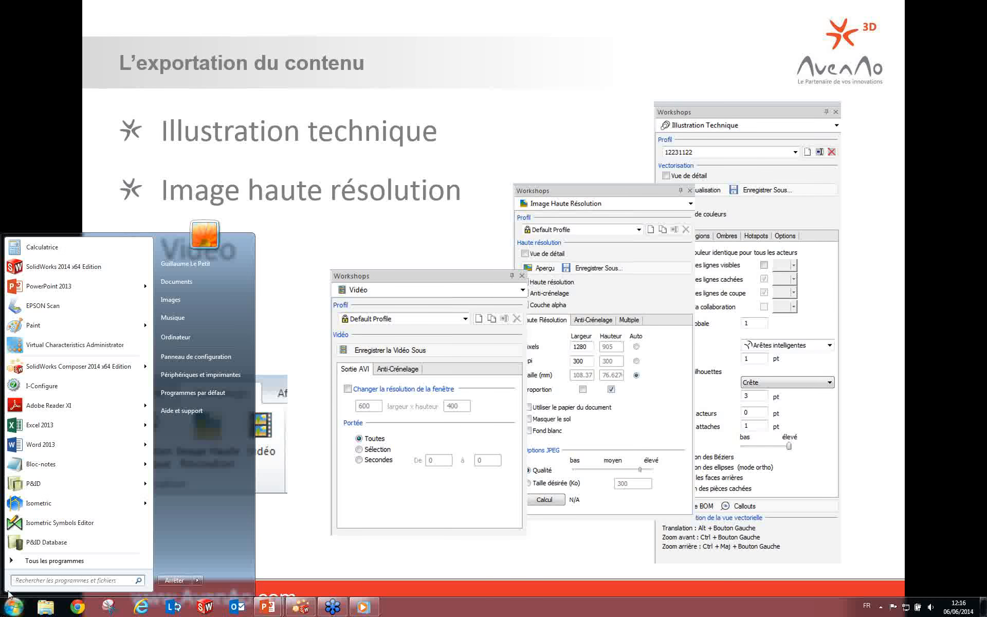
{"action": "left_click", "coordinate": [45, 607]}
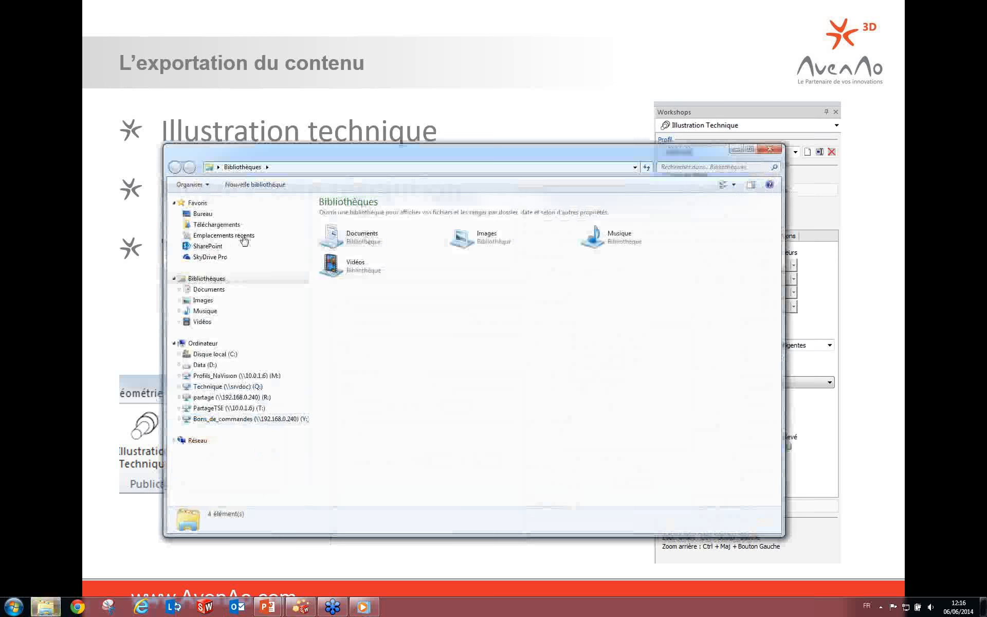
{"action": "left_click", "coordinate": [216, 215]}
{"action": "left_click", "coordinate": [503, 407]}
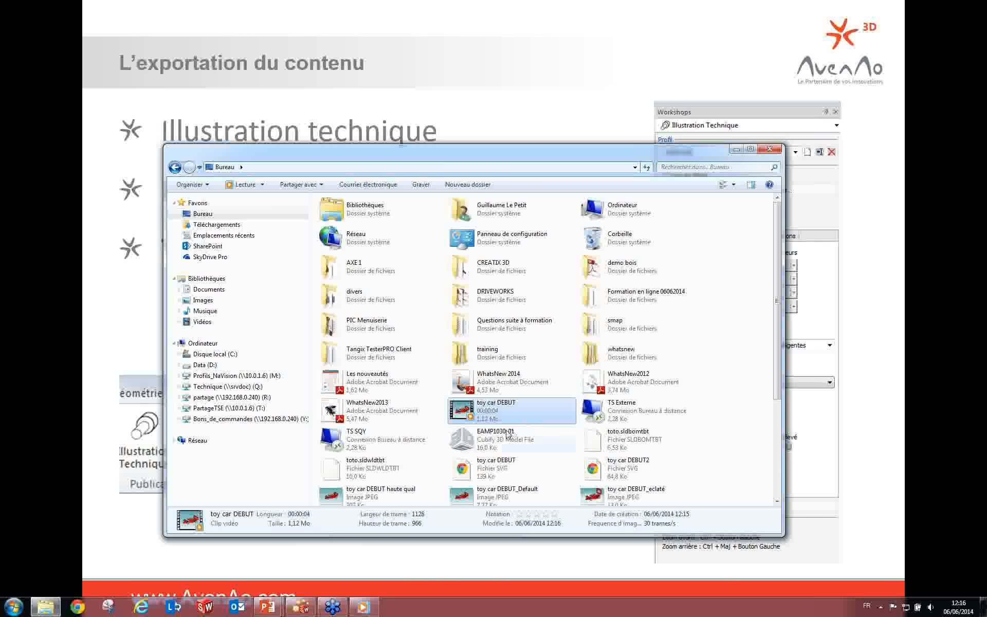
{"action": "double_click", "coordinate": [517, 412]}
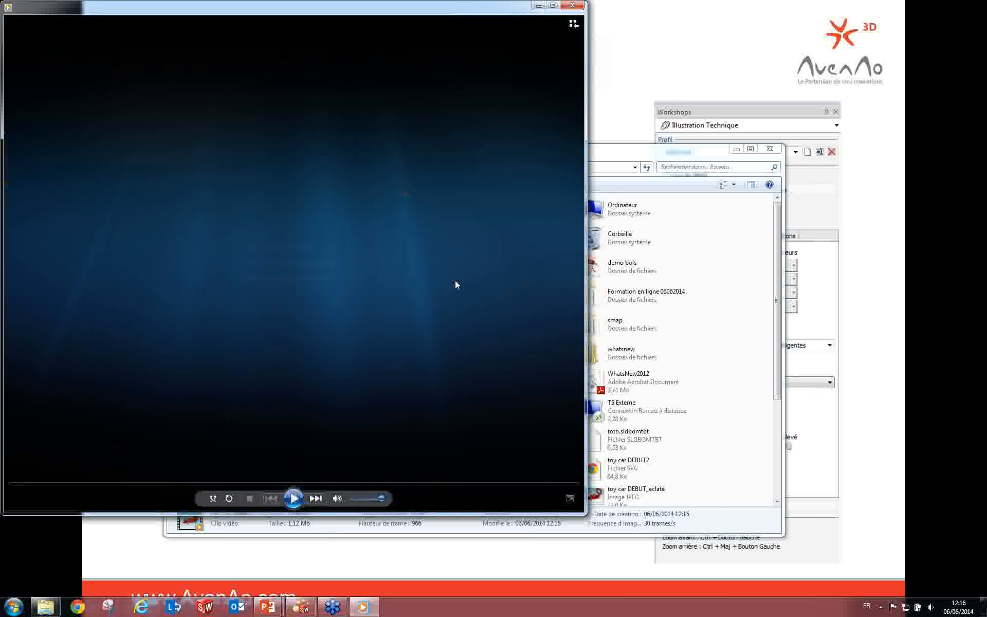
{"action": "left_click", "coordinate": [576, 7]}
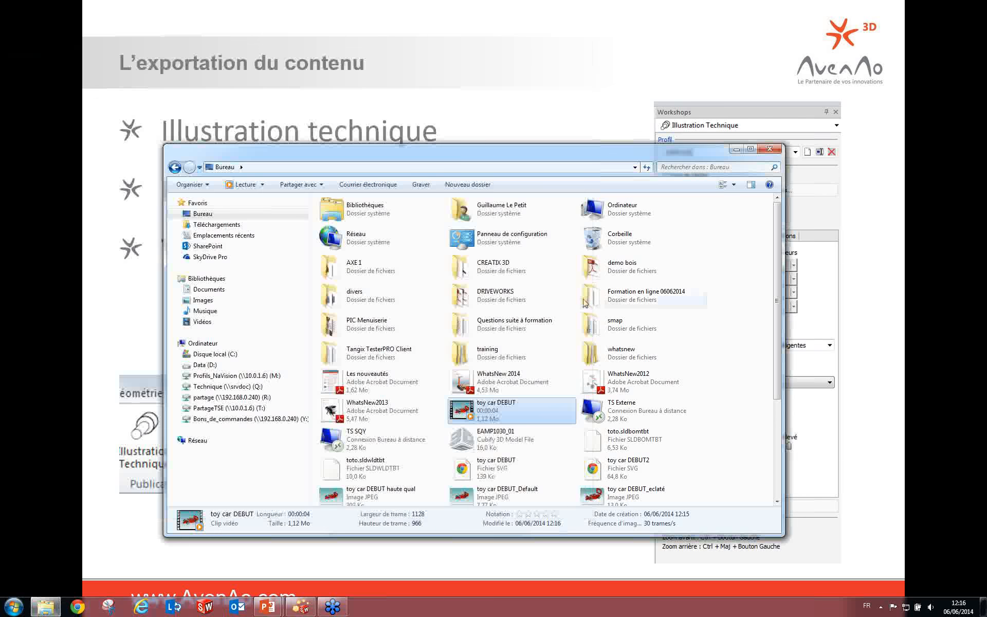
Return to SolidWorks Composer and close the Workshops pane.
{"action": "key", "text": "super"}
{"action": "left_click", "coordinate": [302, 609]}
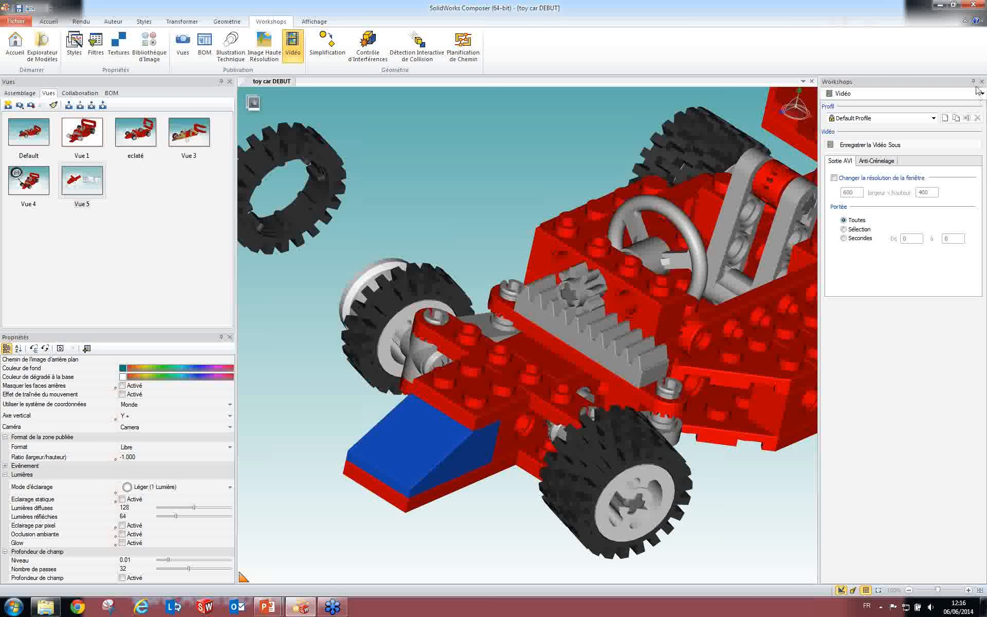
{"action": "left_click", "coordinate": [980, 82]}
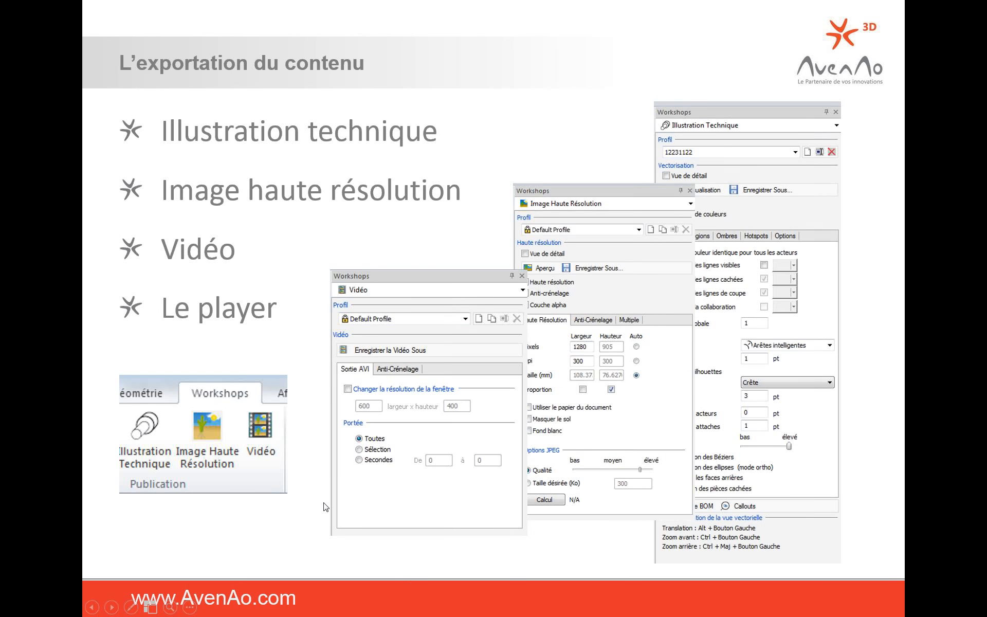
Switch to SolidWorks Composer and locate the toy car PLAYER file in the desktop folder Formation en ligne 06062014, then minimize the file explorer.
{"action": "key", "text": "super"}
{"action": "left_click", "coordinate": [297, 609]}
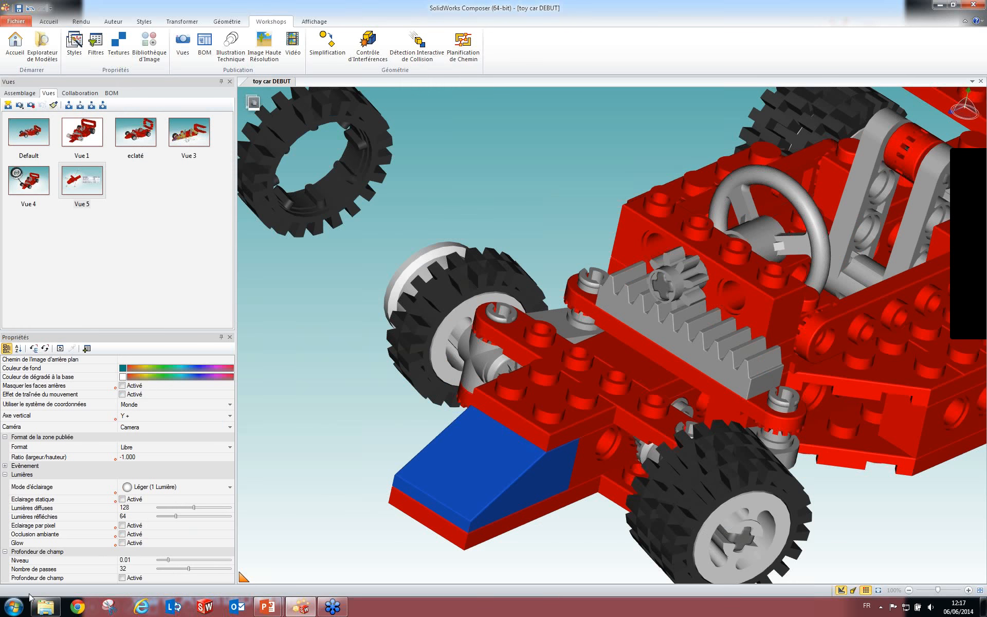
{"action": "left_click", "coordinate": [45, 606]}
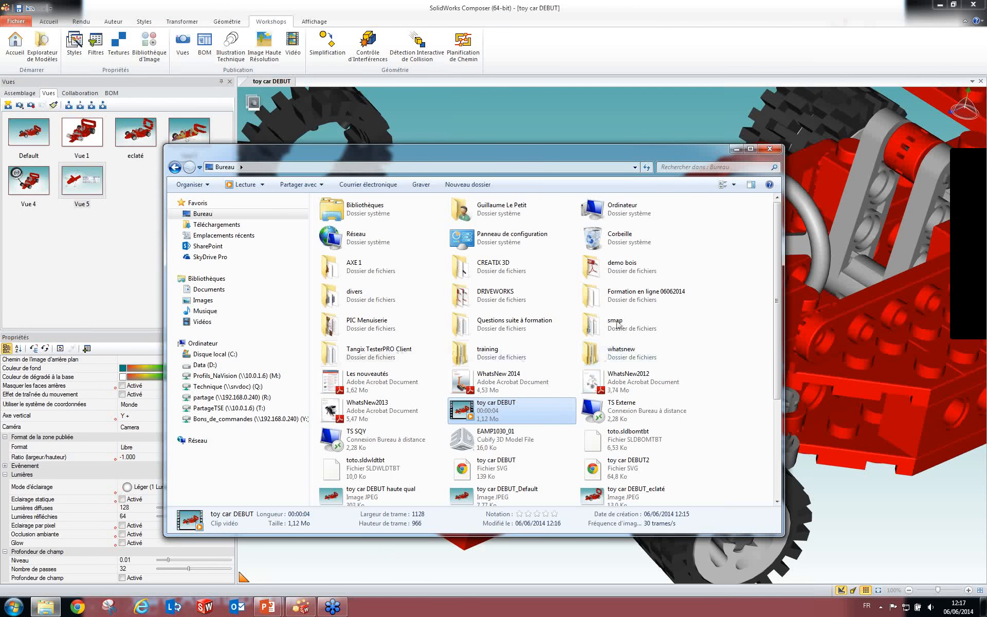
{"action": "double_click", "coordinate": [620, 291]}
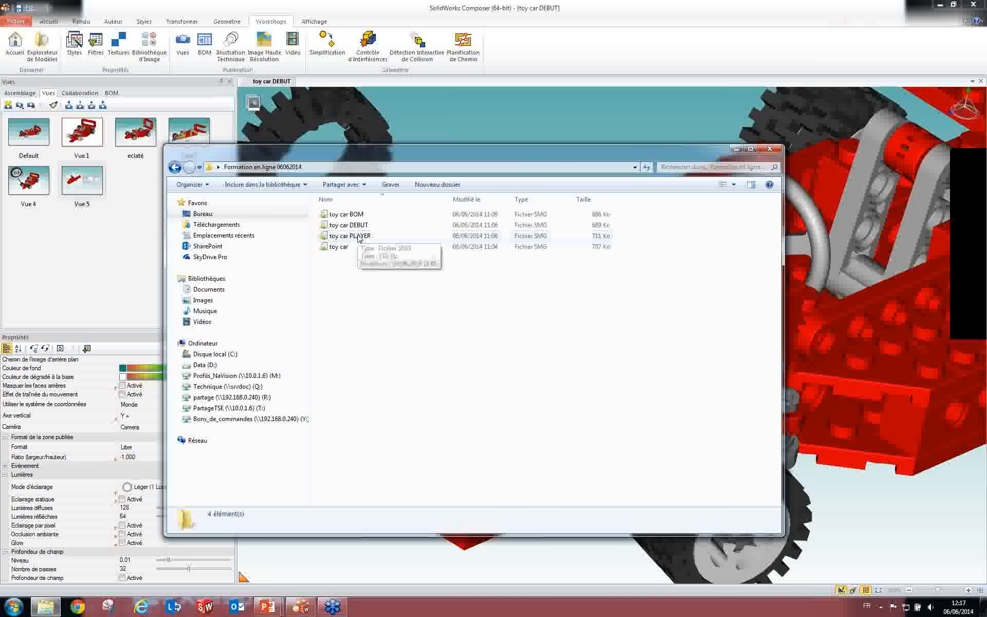
{"action": "left_click", "coordinate": [359, 238]}
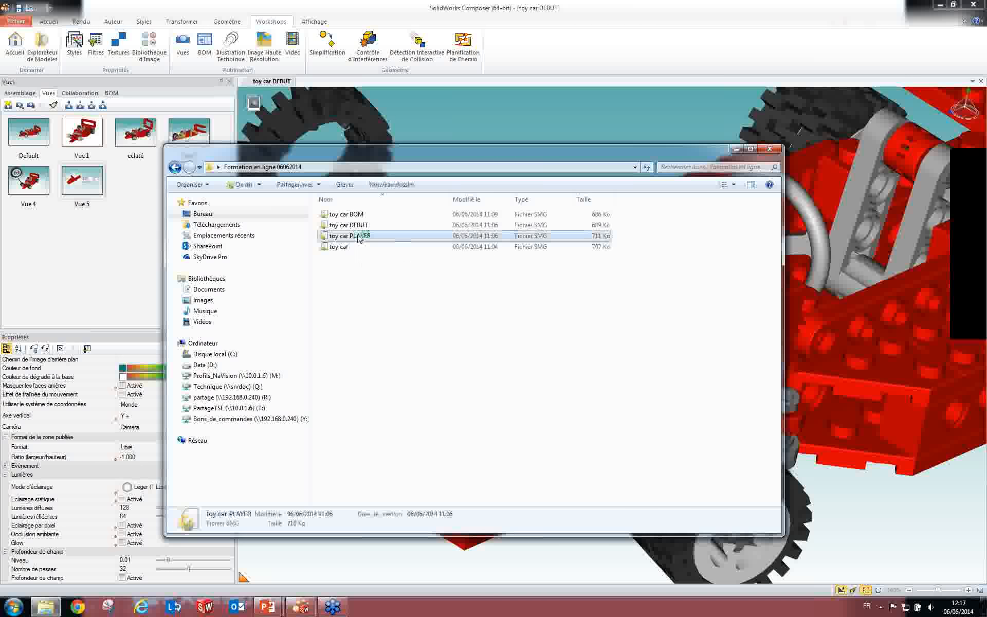
{"action": "left_click", "coordinate": [736, 149]}
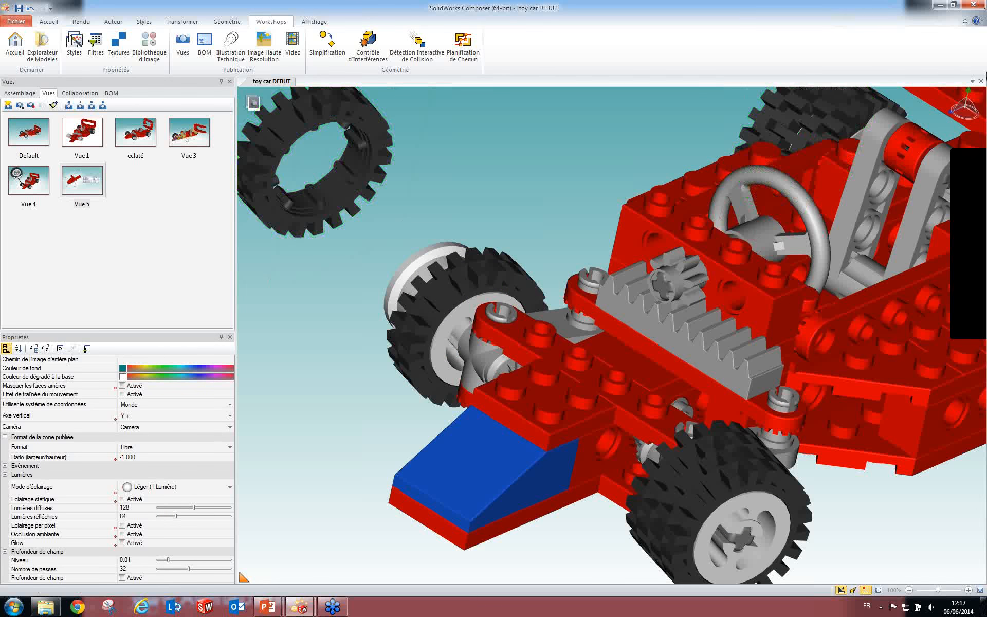
Close the toy car DEBUT document without saving it and without creating a new profile for the settings.
{"action": "left_click", "coordinate": [981, 81]}
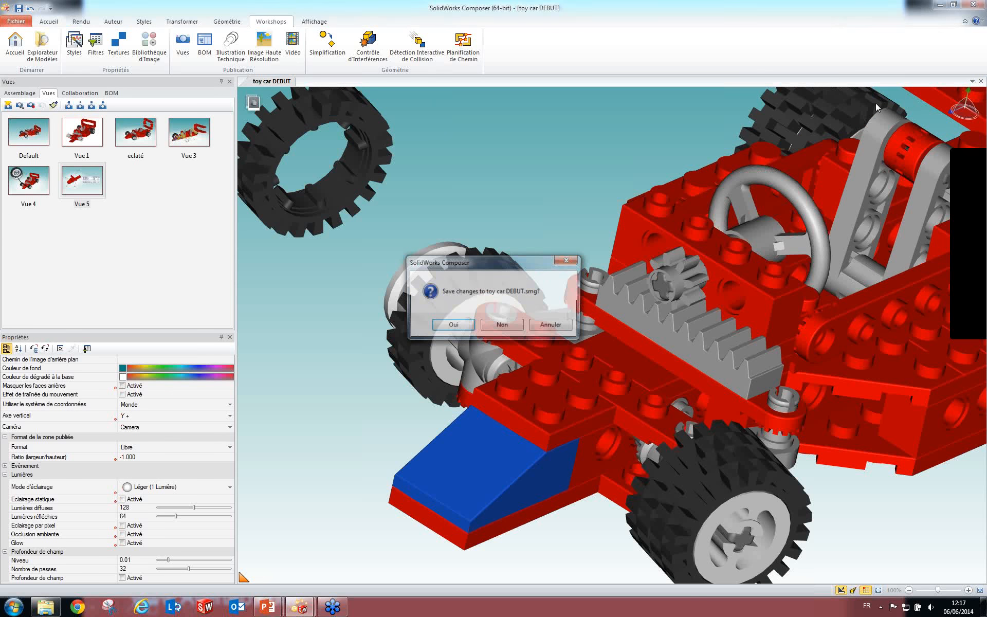
{"action": "left_click", "coordinate": [501, 325]}
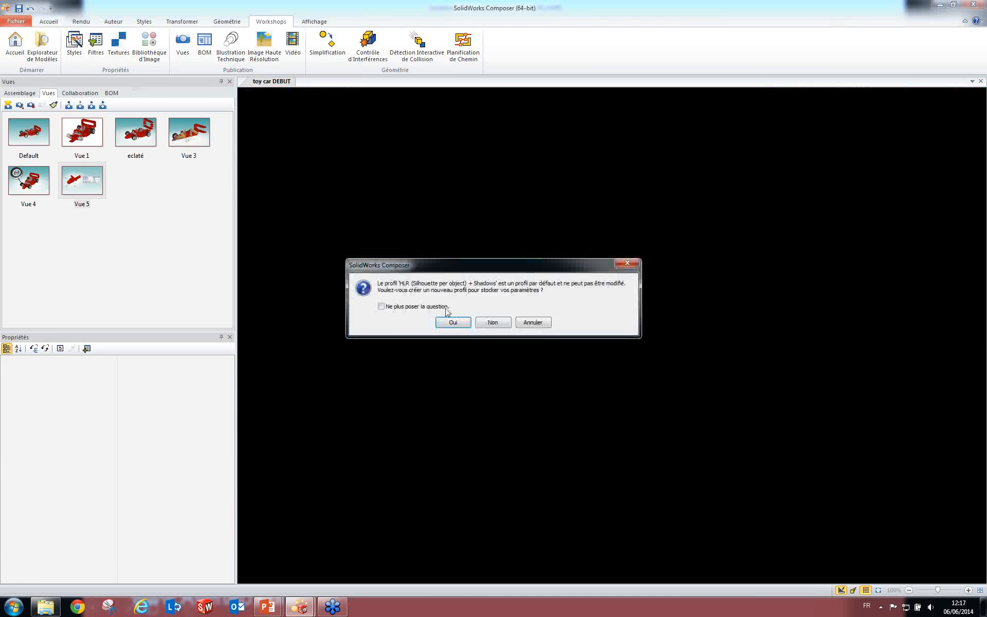
{"action": "left_click", "coordinate": [493, 322]}
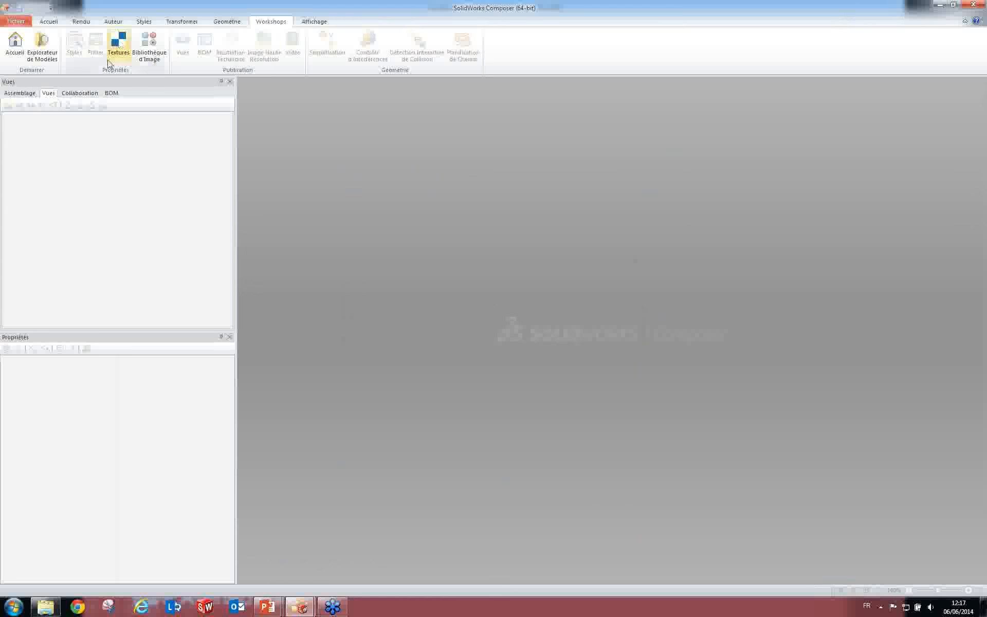
Open toy car PLAYER from the desktop folder Formation en ligne 06062014.
{"action": "left_click", "coordinate": [15, 21]}
{"action": "left_click", "coordinate": [54, 62]}
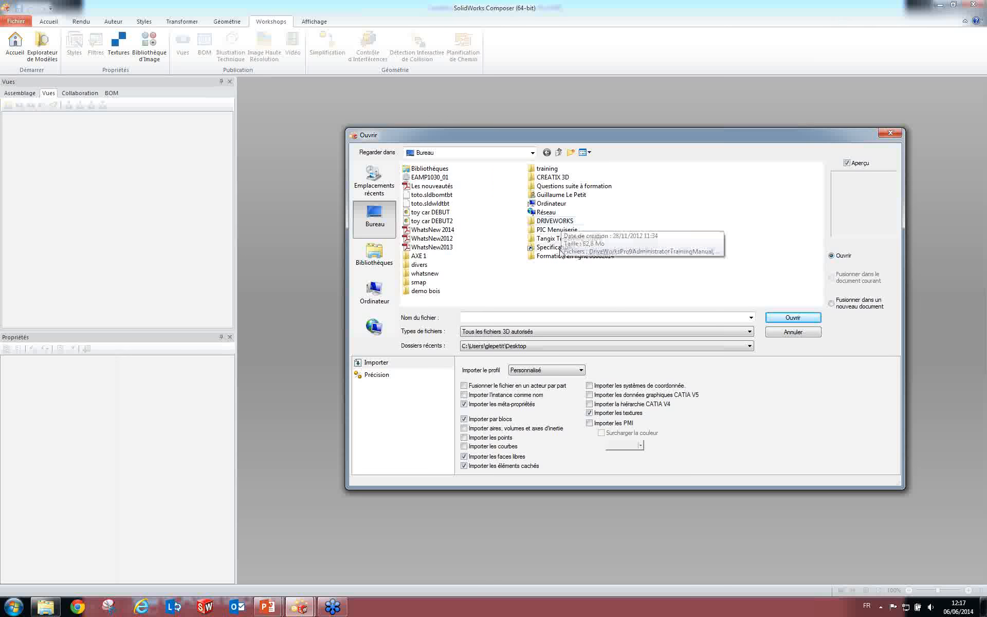
{"action": "double_click", "coordinate": [544, 255]}
{"action": "left_click", "coordinate": [435, 200]}
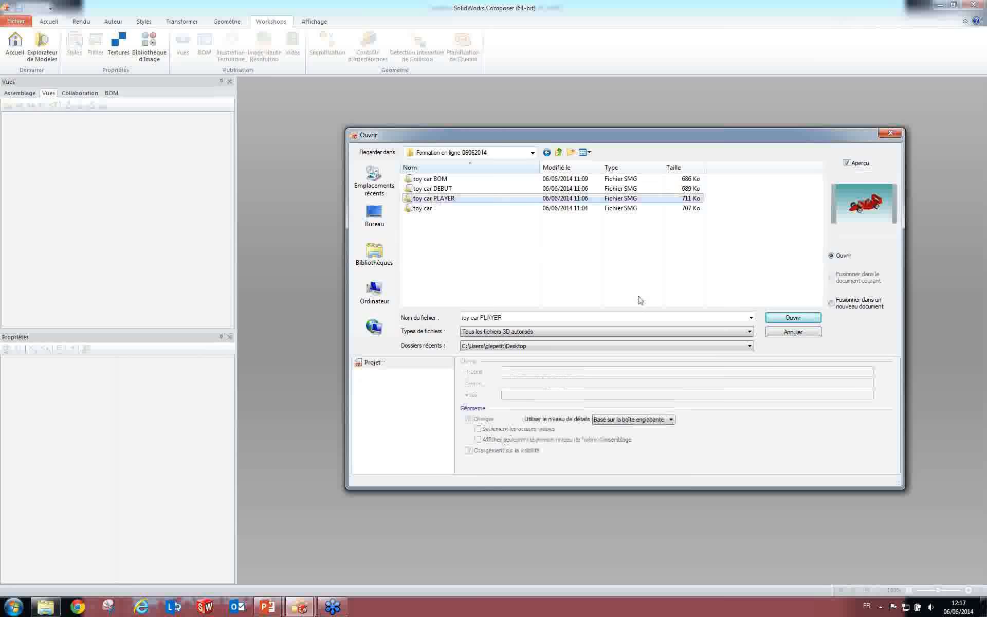
{"action": "left_click", "coordinate": [777, 319]}
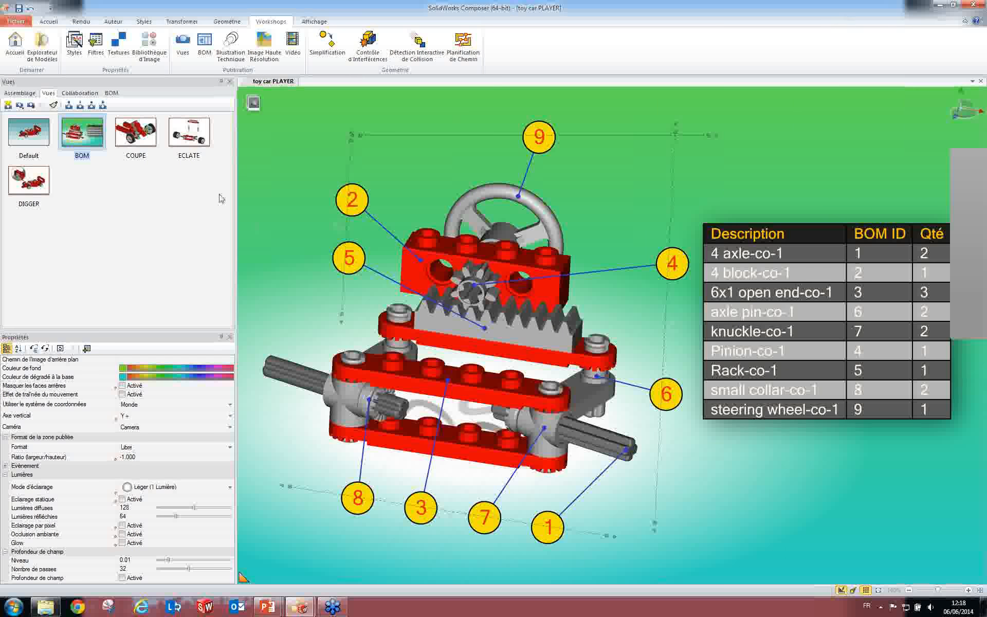
Display the COUPE, ECLATE and DIGGER views one after another, looking at the Chemin commands while in ECLATE.
{"action": "left_click", "coordinate": [142, 145]}
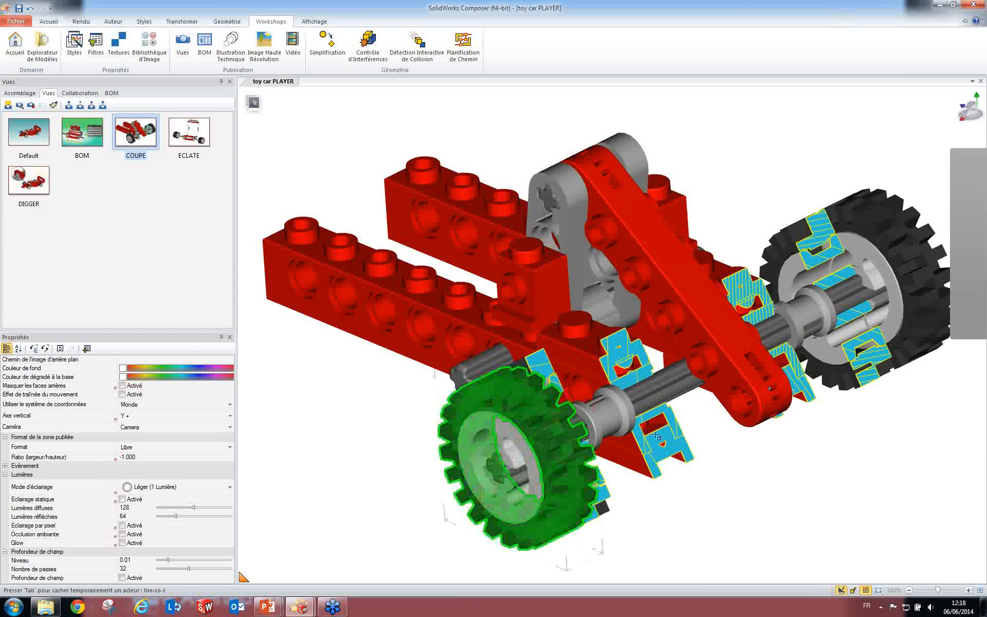
{"action": "left_click", "coordinate": [195, 143]}
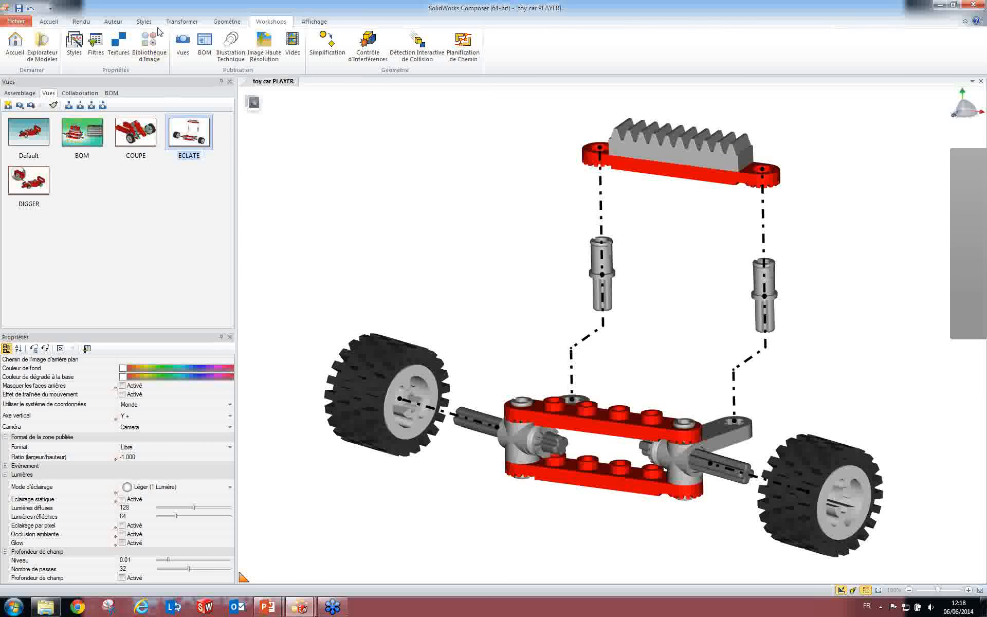
{"action": "left_click", "coordinate": [103, 23]}
{"action": "left_click", "coordinate": [286, 62]}
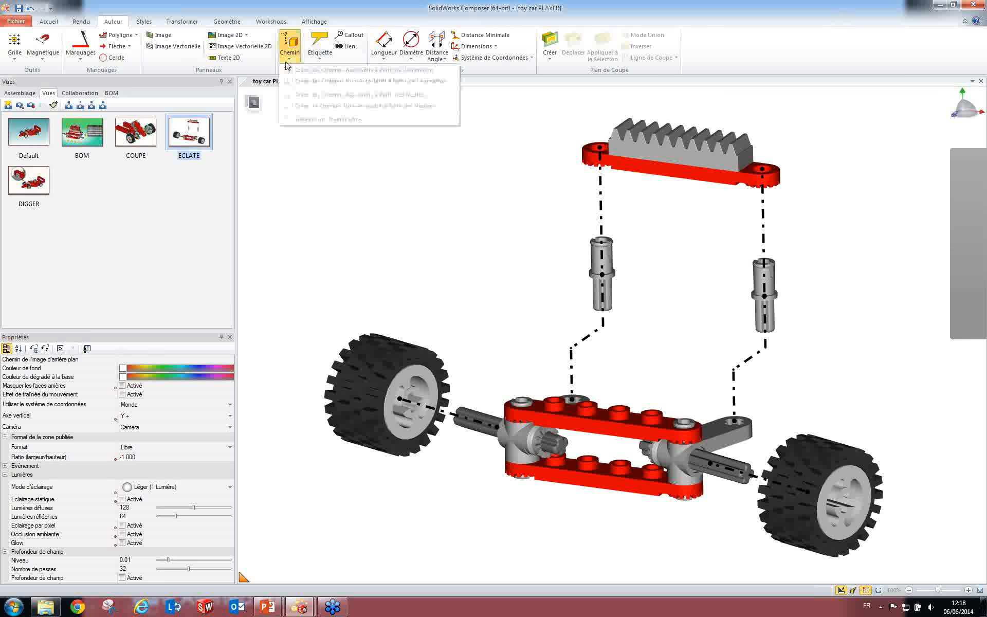
{"action": "left_click", "coordinate": [322, 119]}
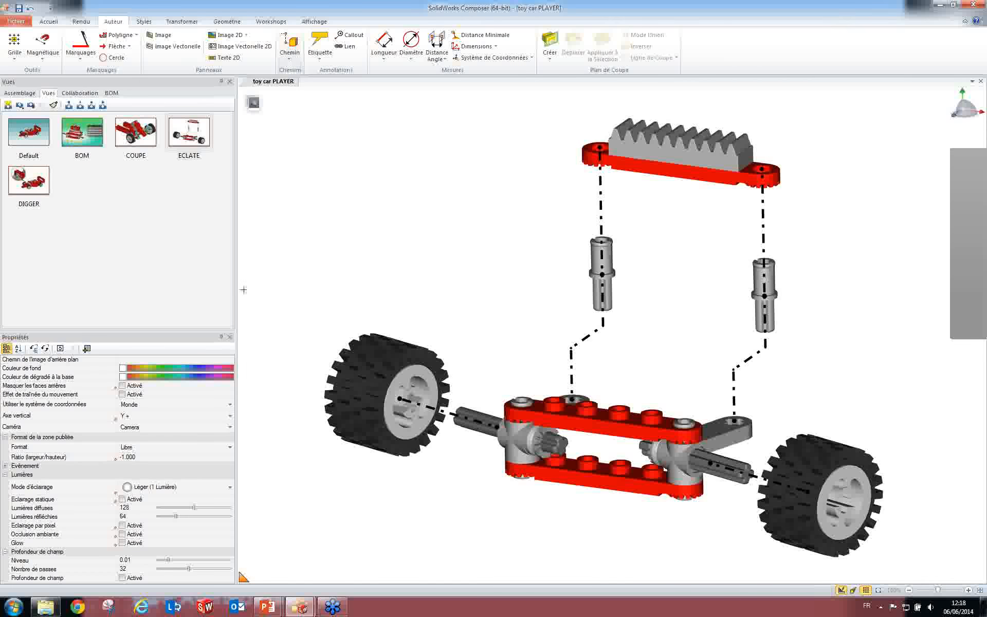
{"action": "left_click", "coordinate": [35, 185]}
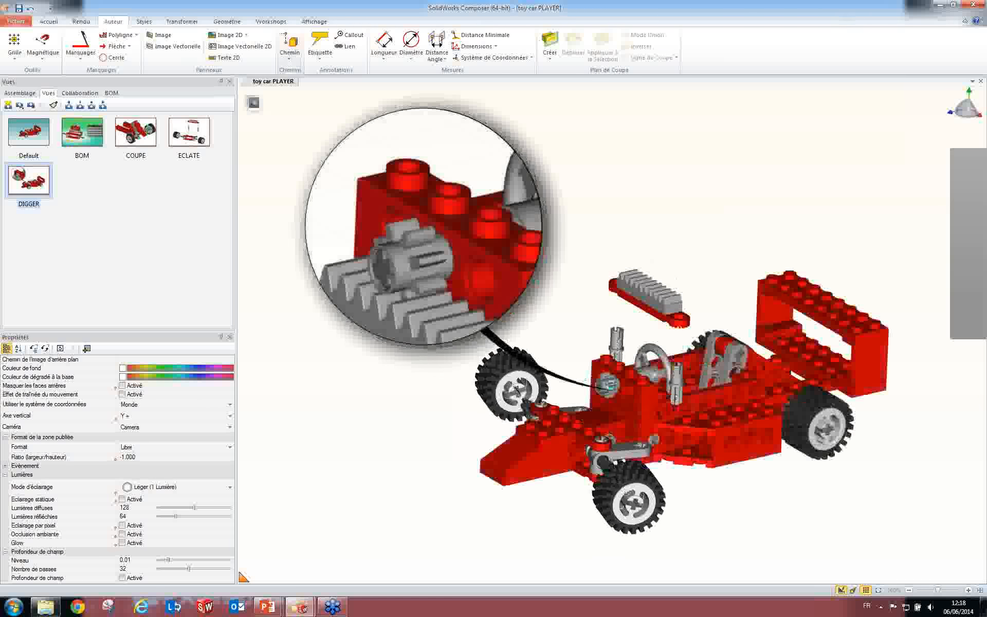
{"action": "left_click", "coordinate": [359, 434]}
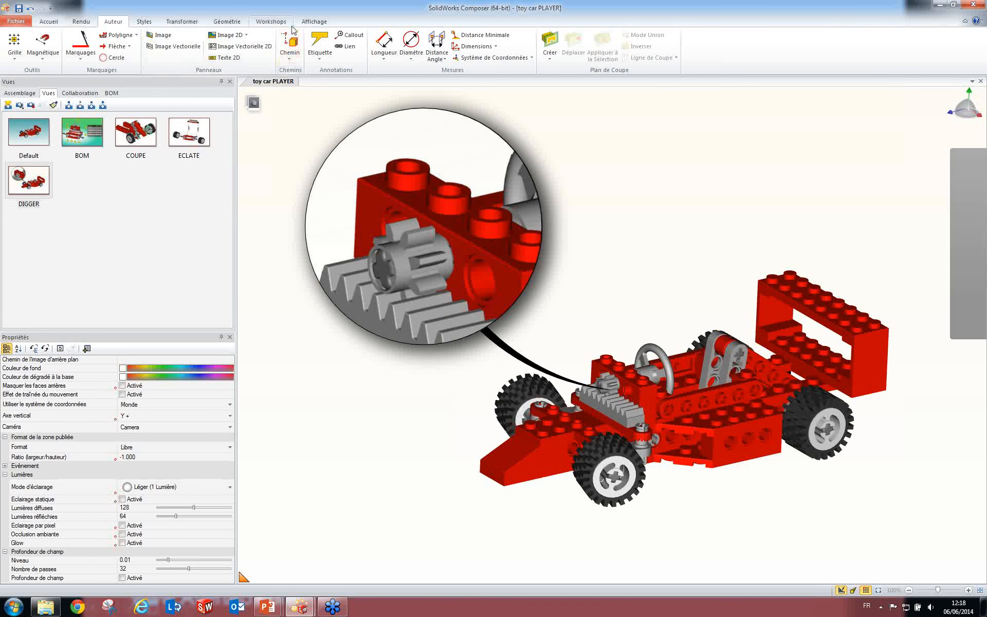
Show the animation bar and play the toy car animation to its end, then switch the viewport back to view mode.
{"action": "left_click", "coordinate": [311, 22]}
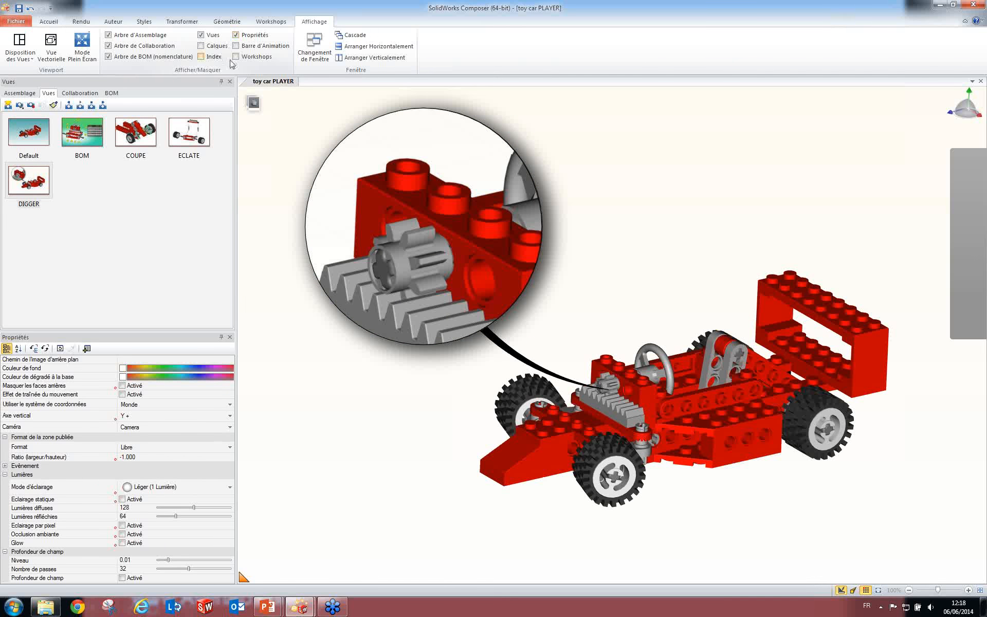
{"action": "left_click", "coordinate": [244, 47]}
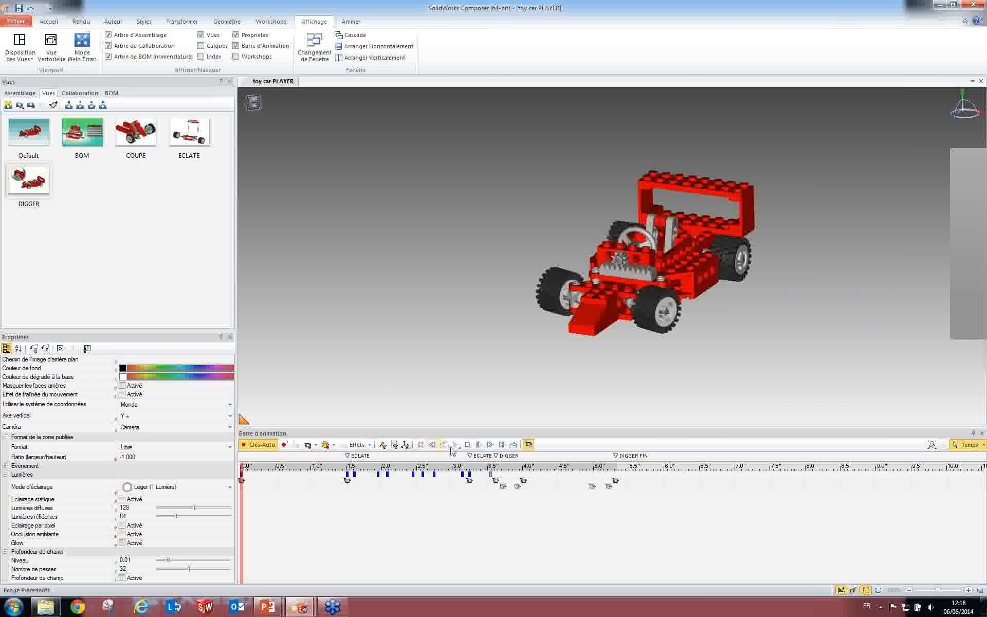
{"action": "left_click", "coordinate": [455, 445]}
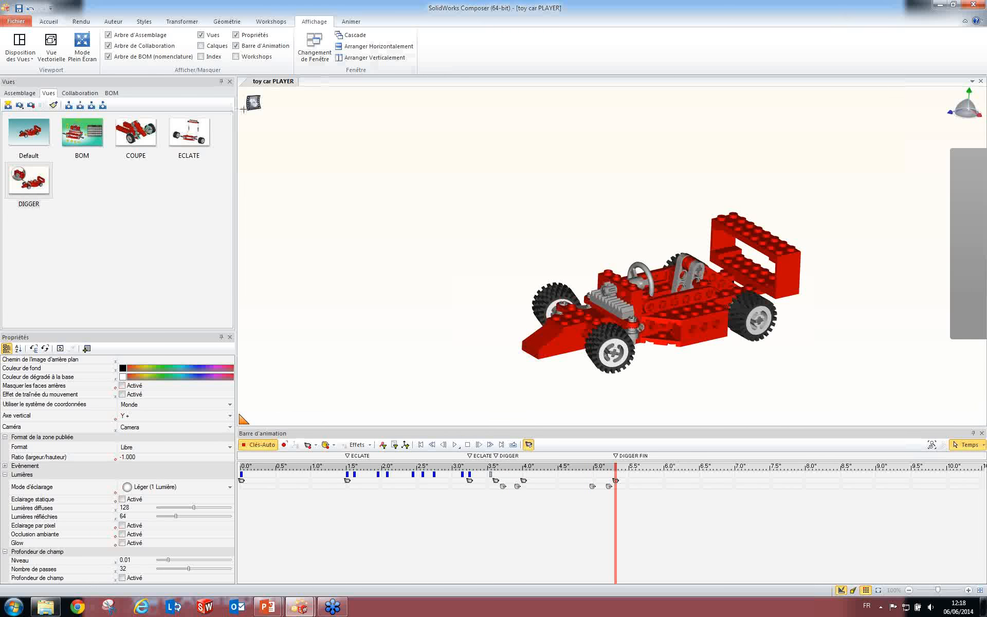
{"action": "left_click", "coordinate": [253, 104]}
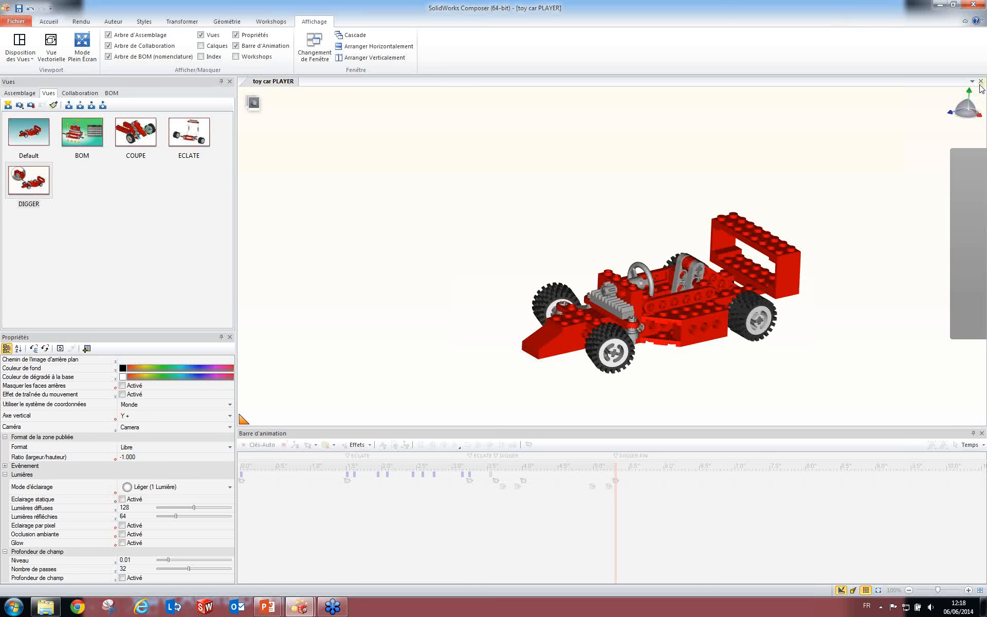
Close the toy car PLAYER document without saving its changes.
{"action": "left_click", "coordinate": [980, 82]}
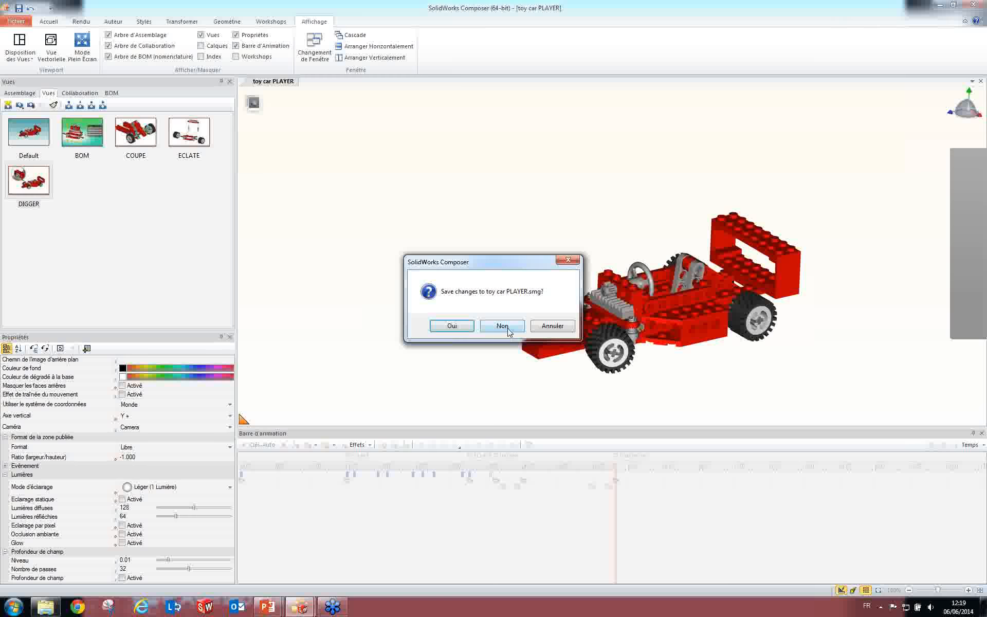
{"action": "left_click", "coordinate": [502, 326]}
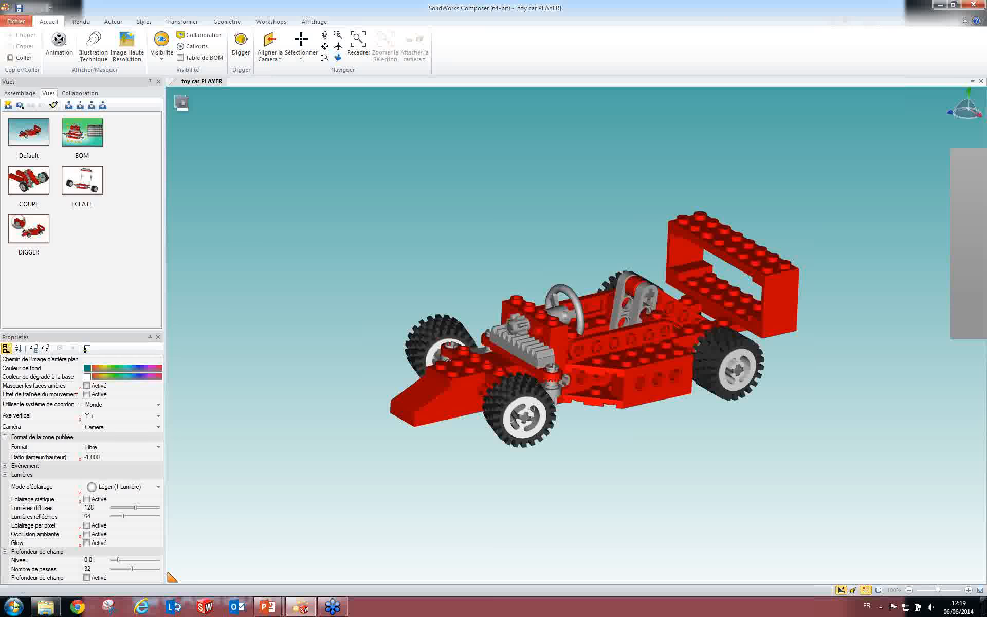
Search the installed programs for "player" and launch SolidWorks Composer Player 2014 in a maximized window.
{"action": "left_click", "coordinate": [13, 607]}
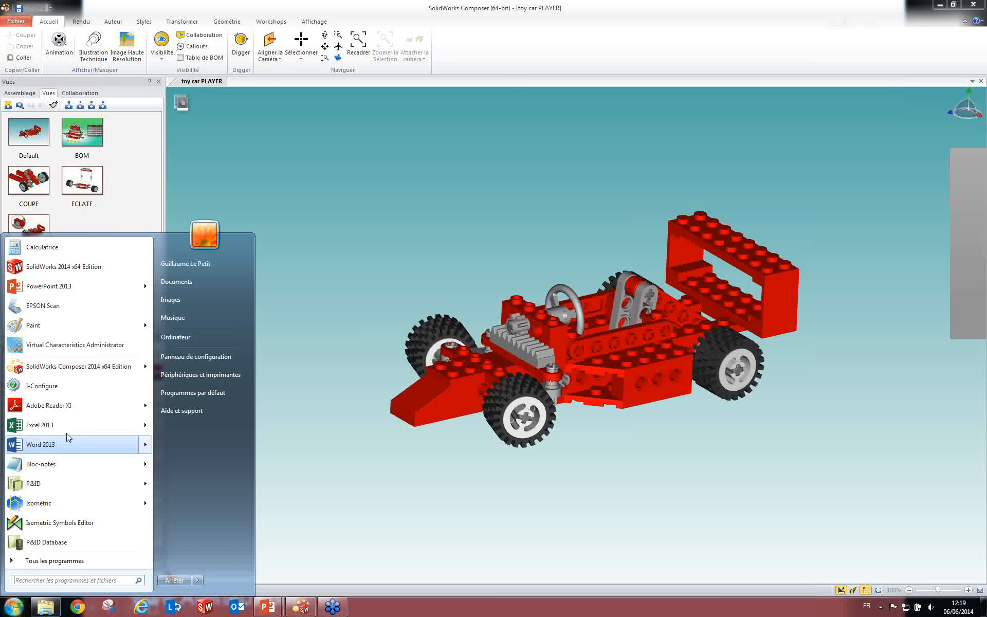
{"action": "mouse_move", "coordinate": [85, 368]}
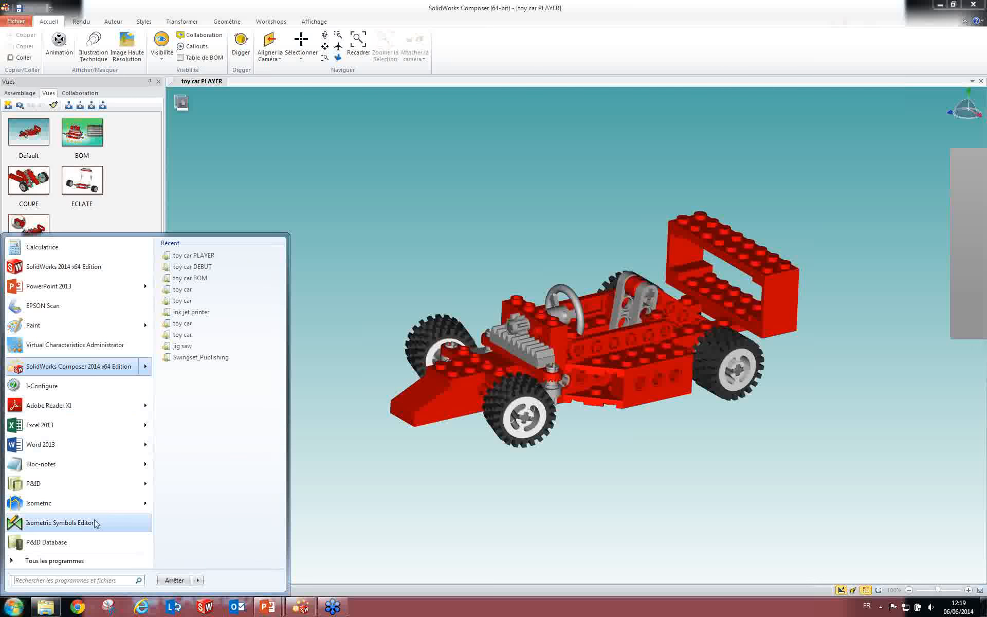
{"action": "left_click", "coordinate": [57, 583]}
{"action": "type", "text": "^p"}
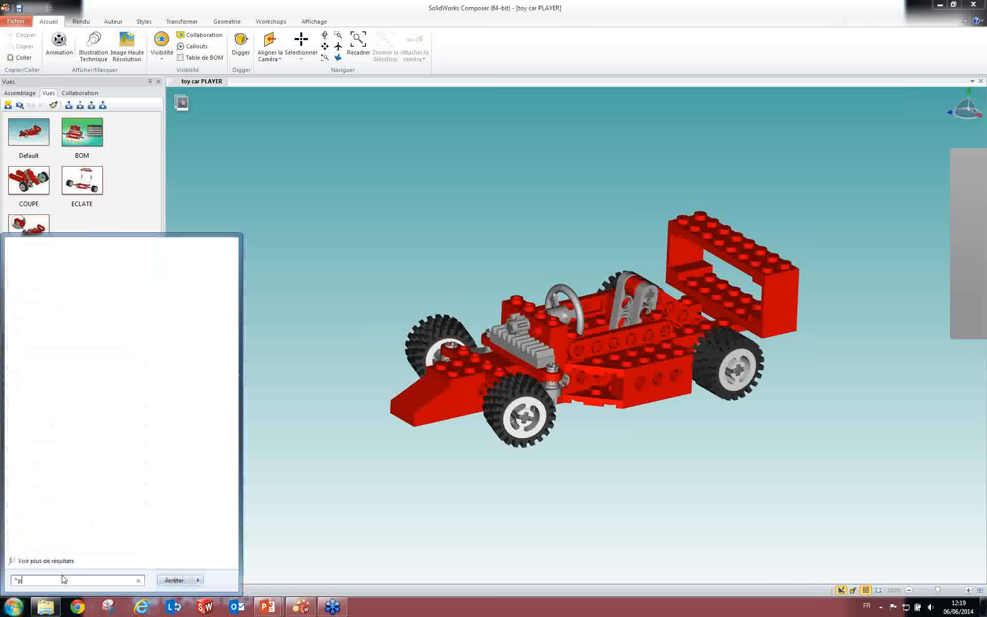
{"action": "type", "text": "layer"}
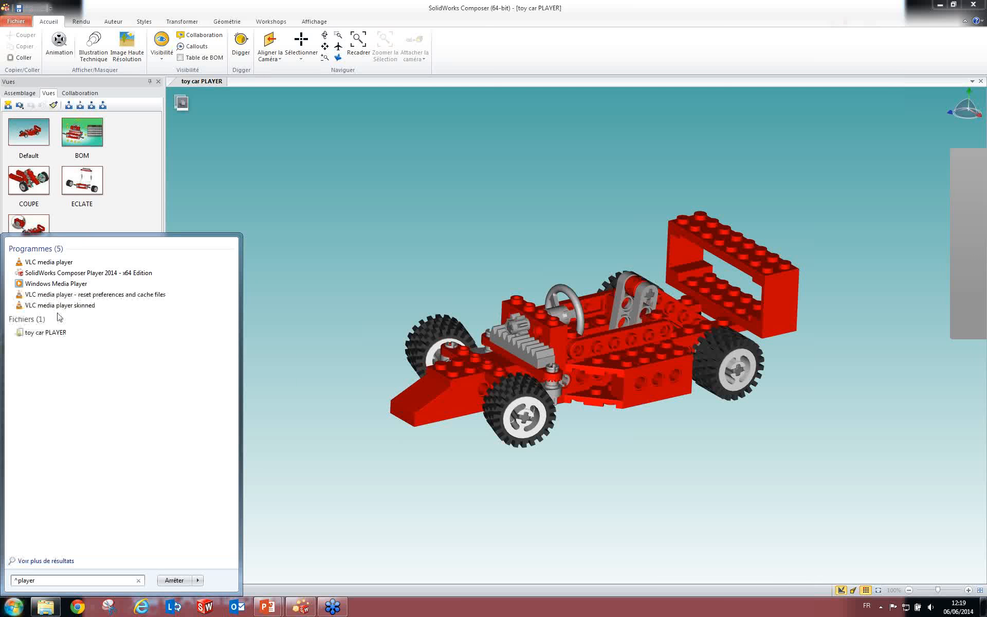
{"action": "left_click", "coordinate": [57, 276]}
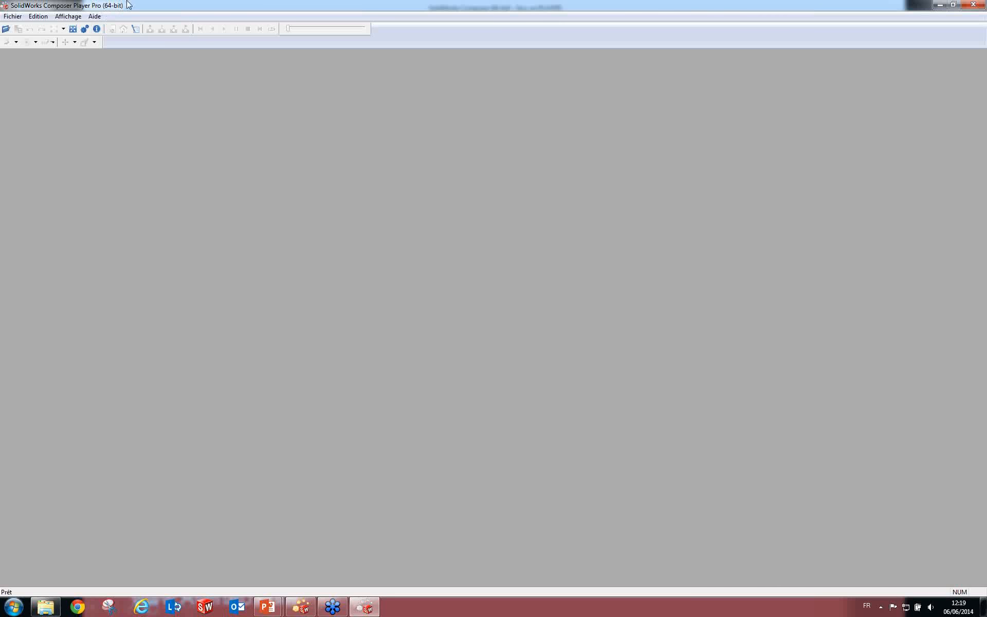
{"action": "left_click_drag", "start_coordinate": [128, 2], "coordinate": [147, 26]}
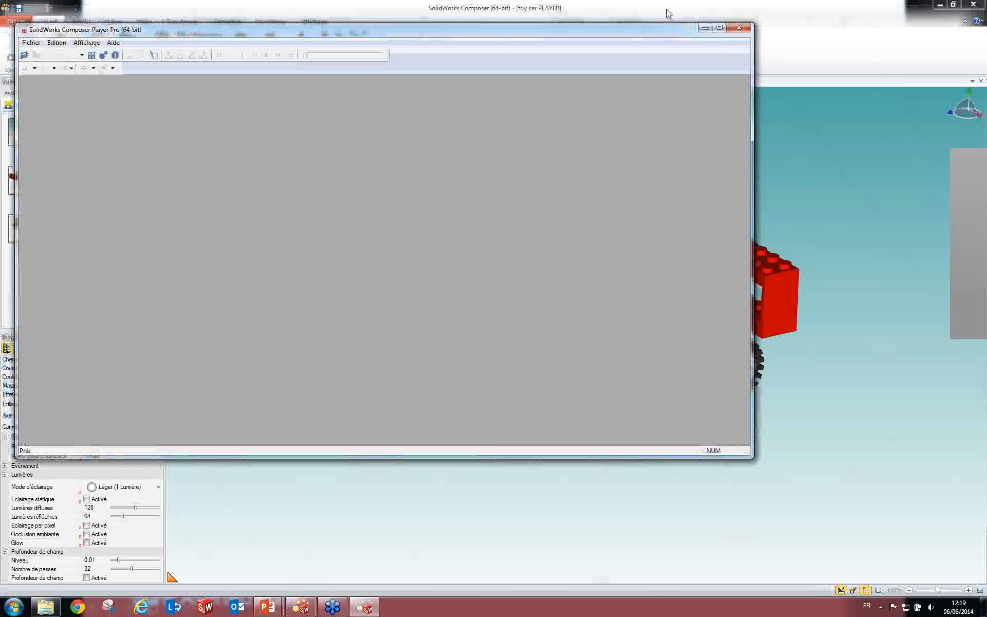
{"action": "left_click", "coordinate": [719, 29]}
Open toy car PLAYER from the Formation en ligne 06062014 folder in Composer Player.
{"action": "left_click", "coordinate": [12, 15]}
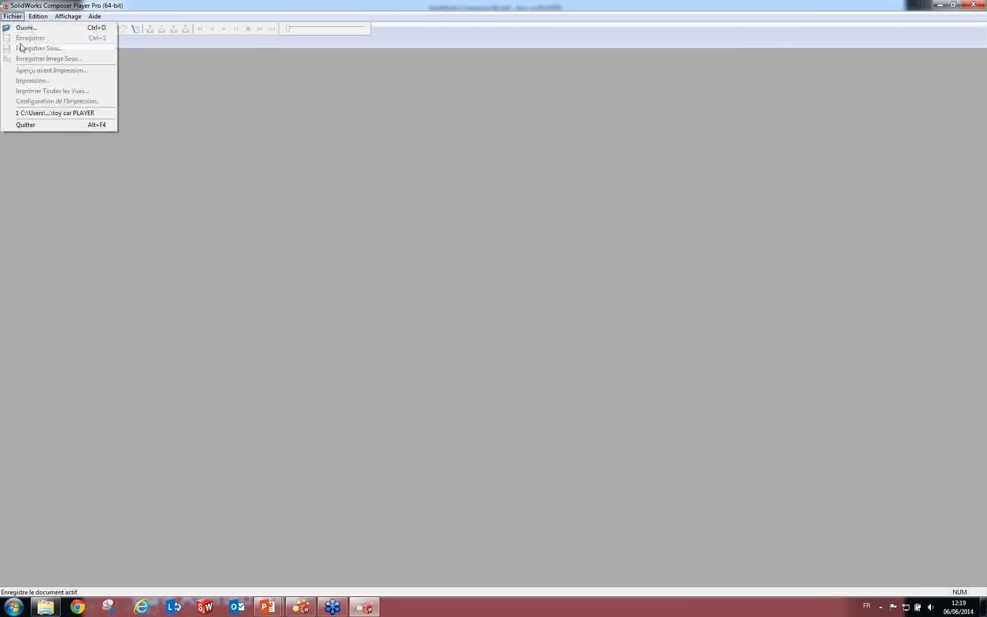
{"action": "left_click", "coordinate": [26, 28]}
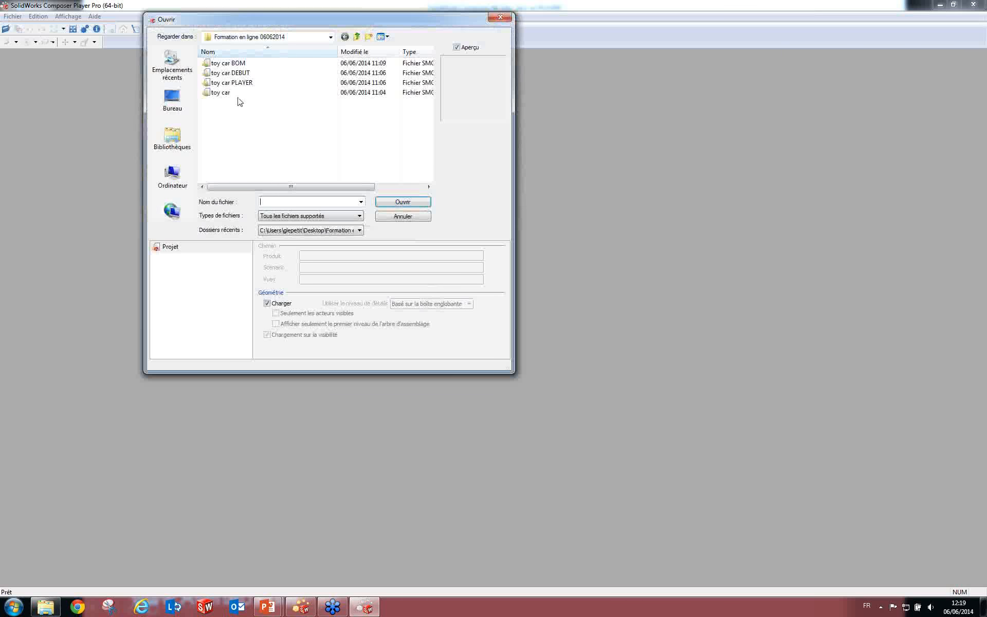
{"action": "left_click", "coordinate": [232, 82]}
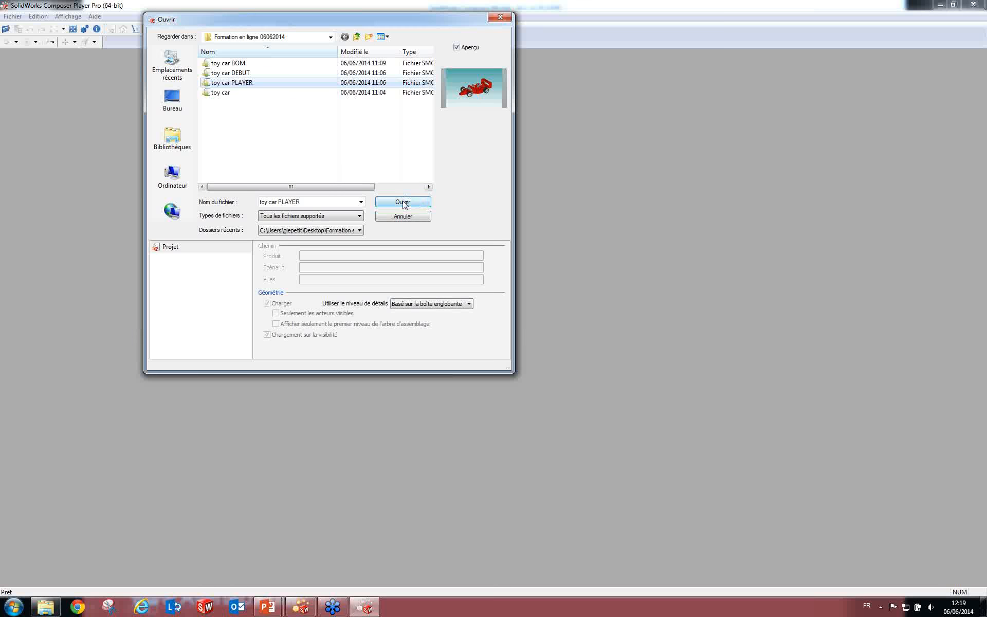
{"action": "left_click", "coordinate": [403, 203]}
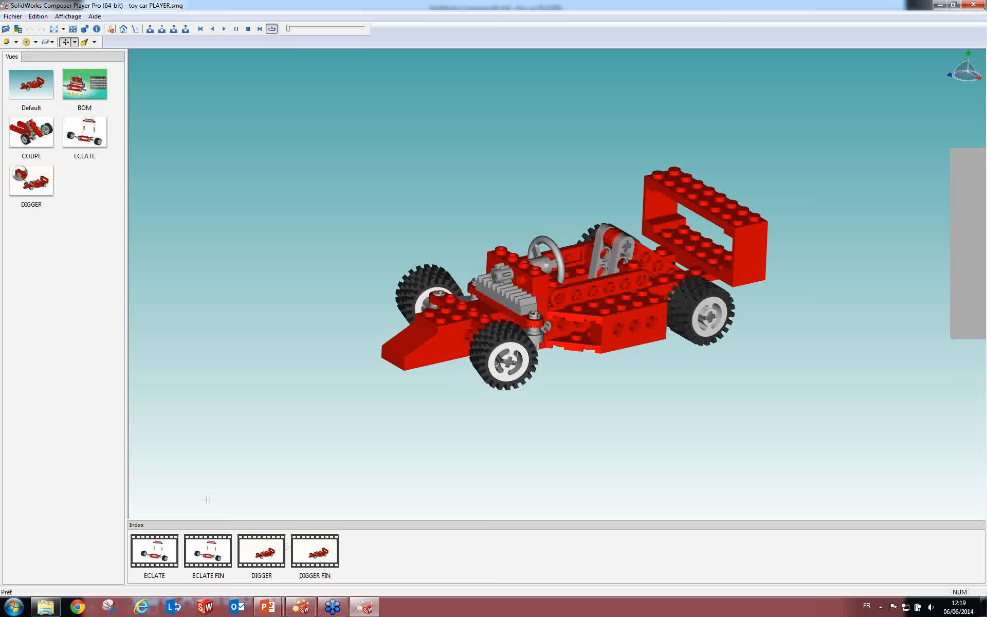
Display the BOM, ECLATE and COUPE views of the toy car in turn.
{"action": "left_click", "coordinate": [93, 93]}
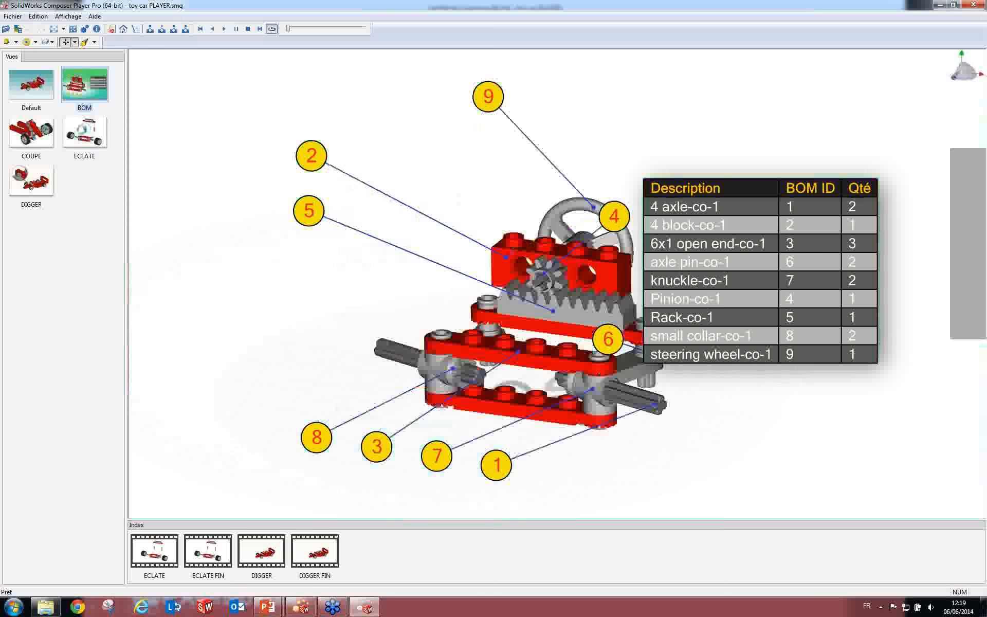
{"action": "left_click", "coordinate": [84, 132]}
{"action": "left_click", "coordinate": [45, 125]}
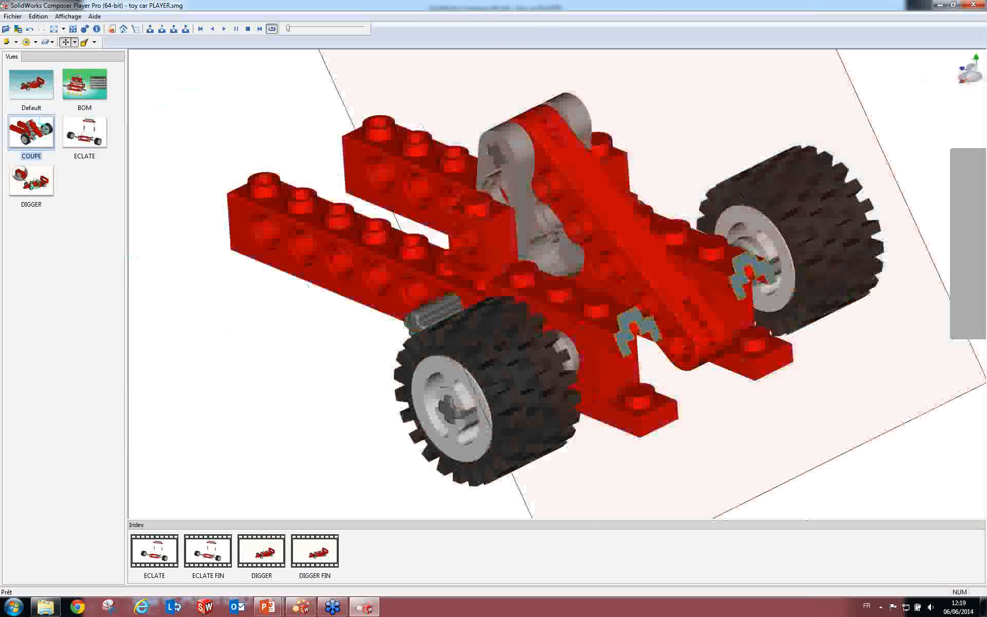
Display the toy car's DIGGER view and play the animation, closing Composer Player at the end.
{"action": "left_click", "coordinate": [37, 187]}
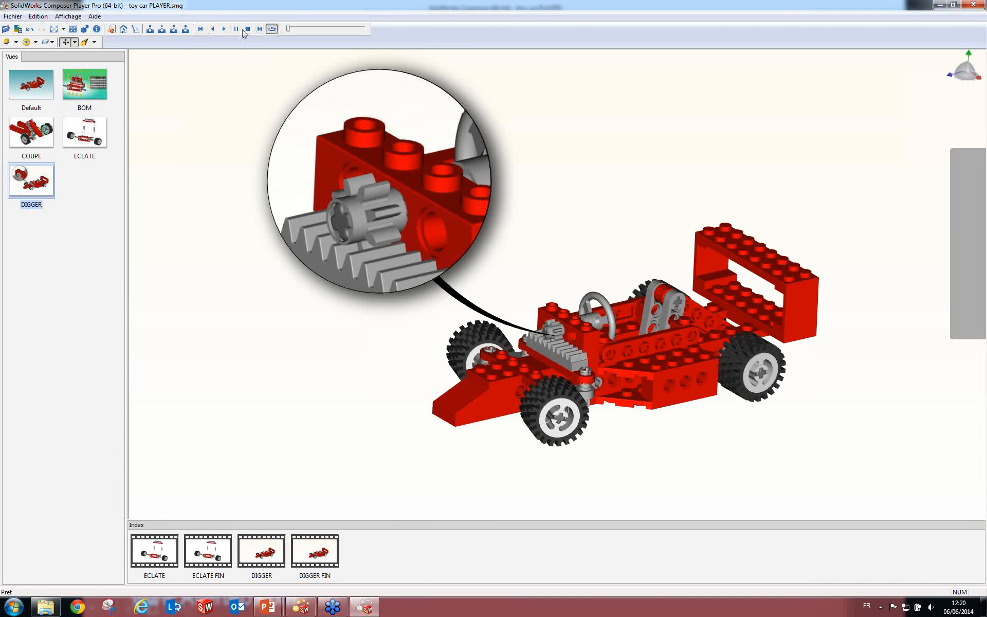
{"action": "left_click", "coordinate": [225, 30]}
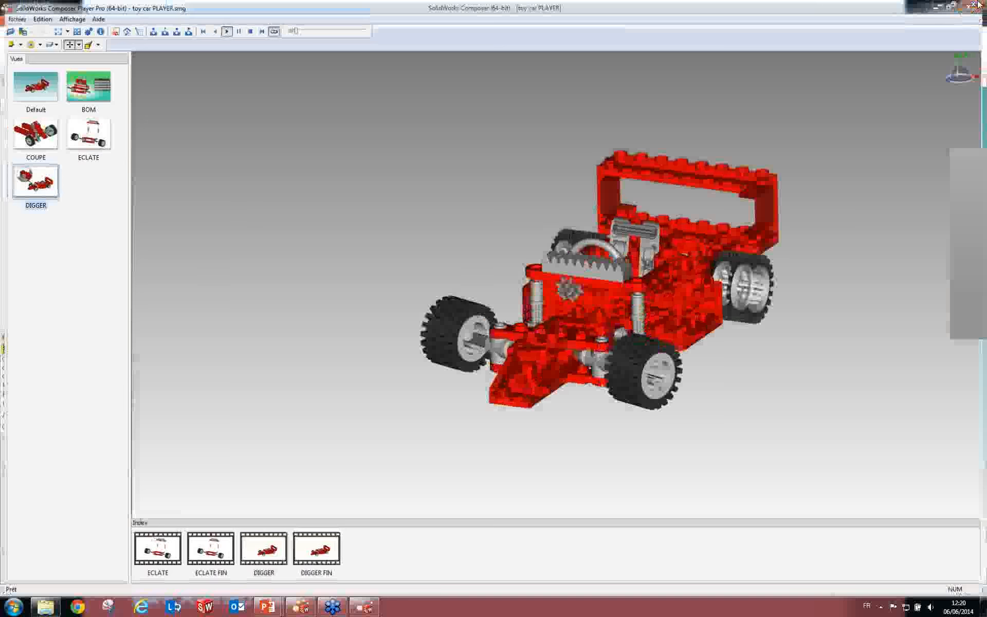
{"action": "left_click", "coordinate": [980, 5]}
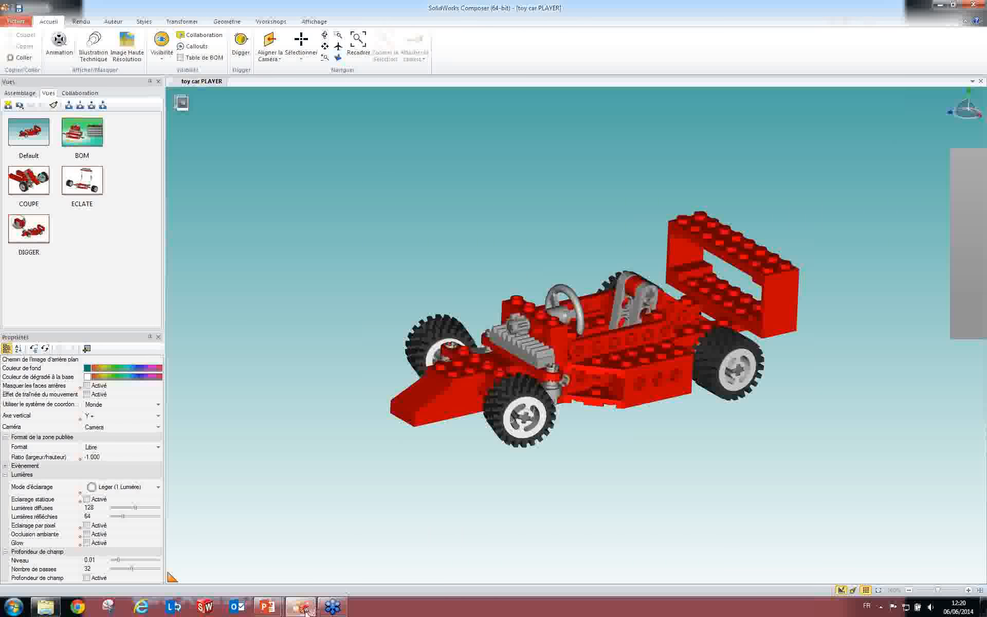
Switch to the running PowerPoint slide show and advance from the content export slide to the "DES QUESTIONS ?" slide.
{"action": "mouse_move", "coordinate": [267, 608]}
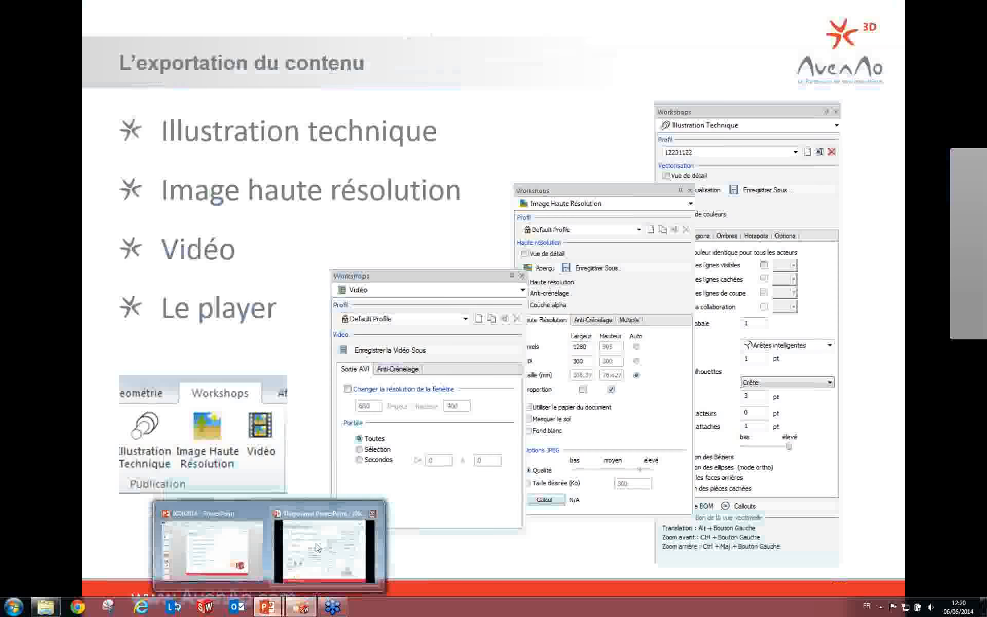
{"action": "left_click", "coordinate": [323, 545]}
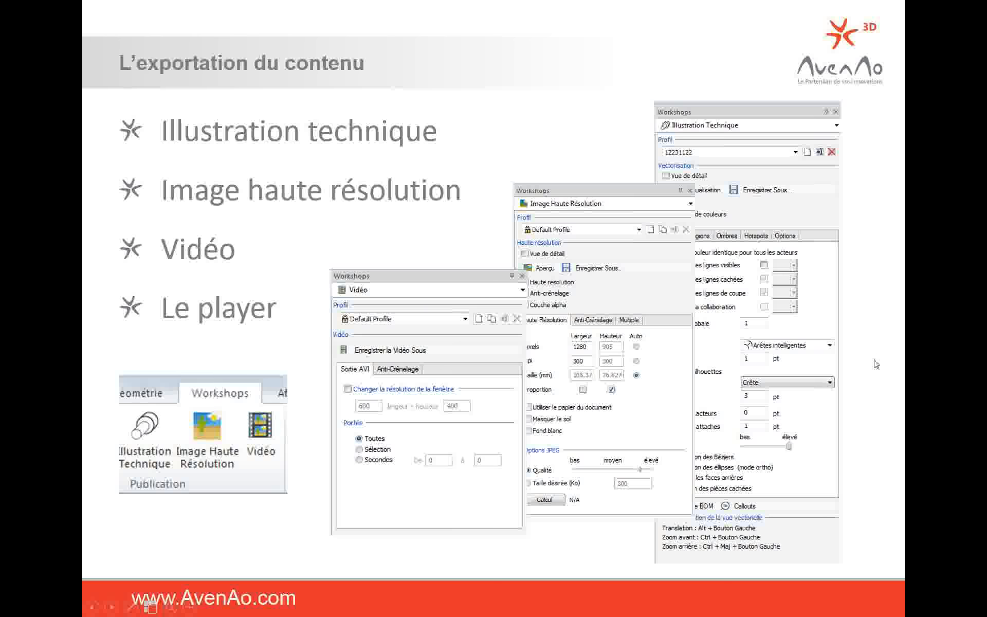
{"action": "left_click", "coordinate": [299, 290]}
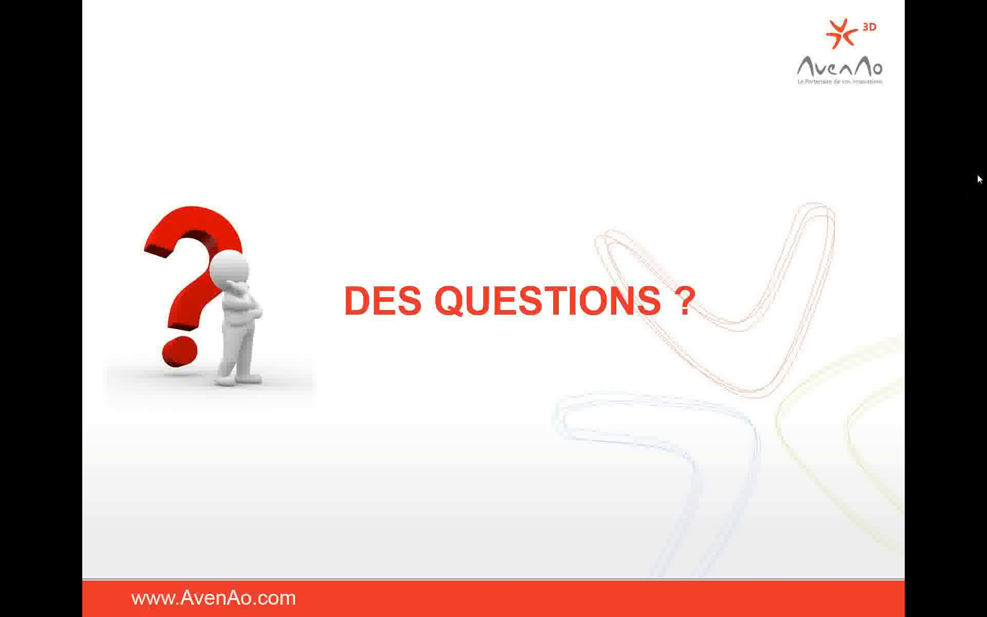